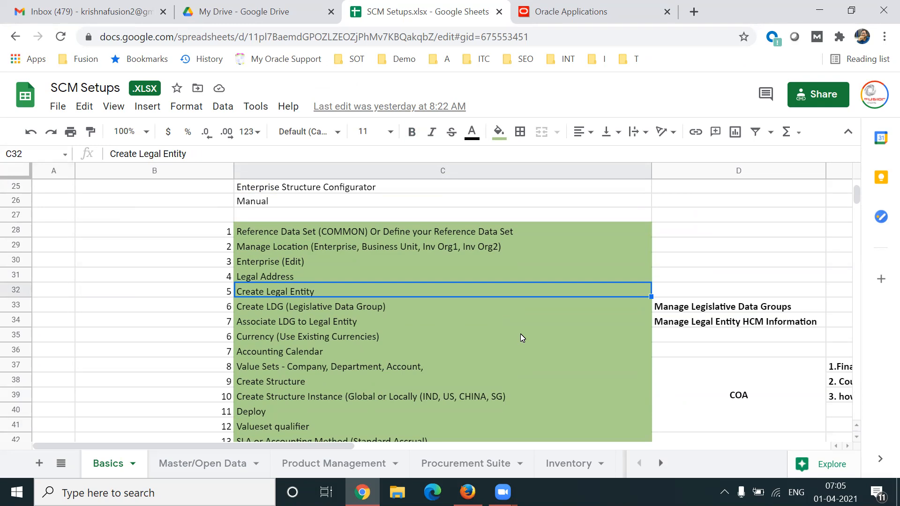
Review the setup checklist from Create Legal Entity through Accounting Calendar and the COA rows.
click(396, 311)
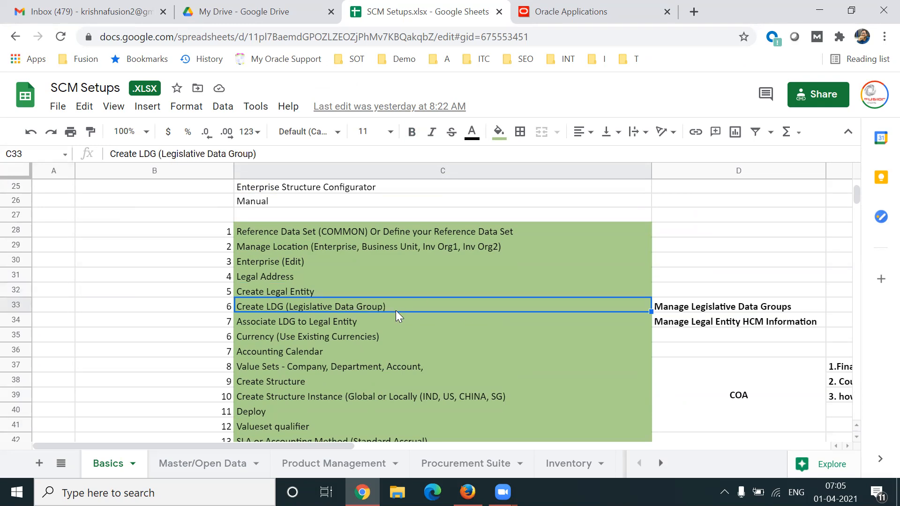
click(335, 293)
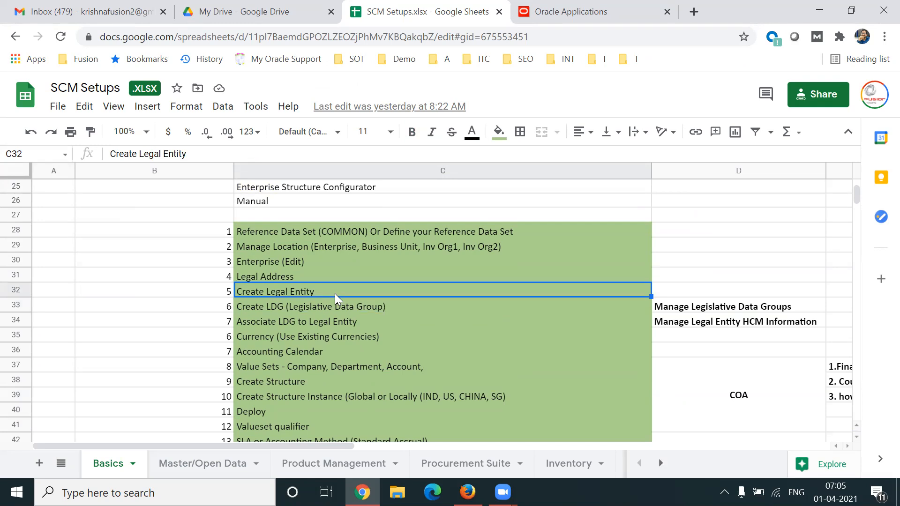
click(385, 308)
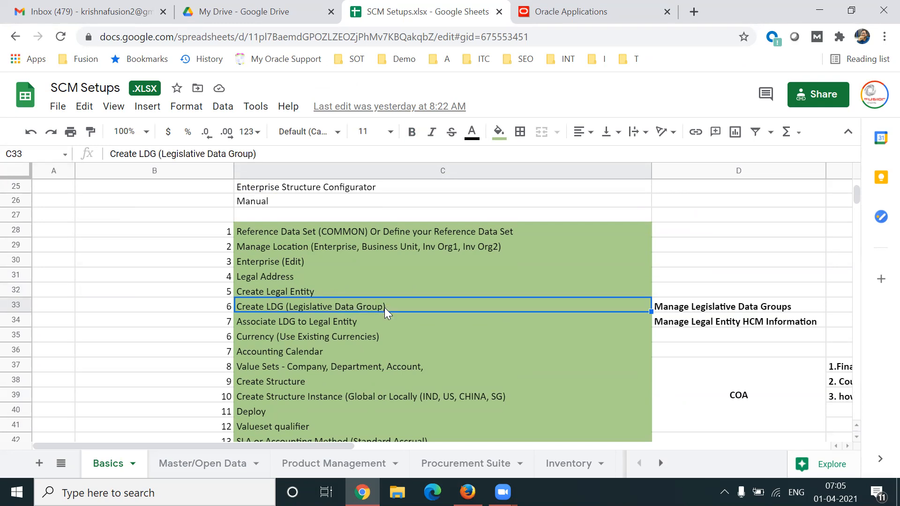
click(371, 326)
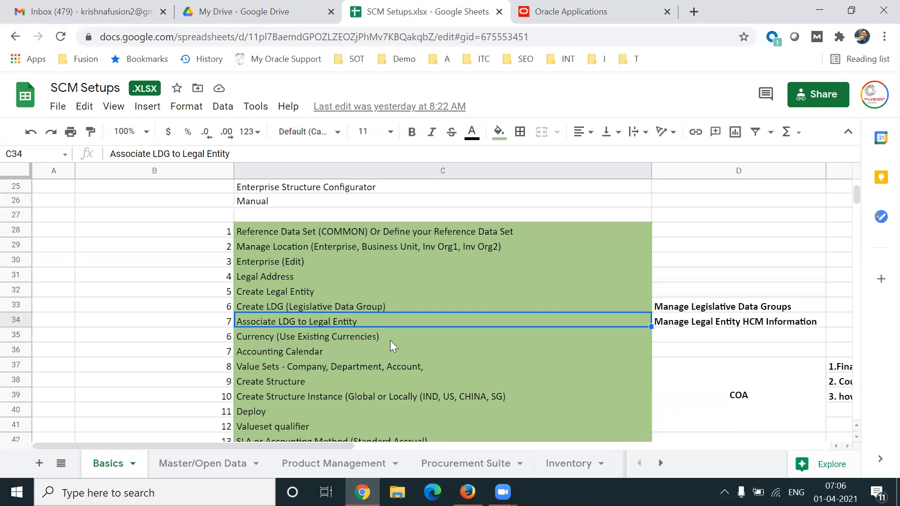
click(389, 335)
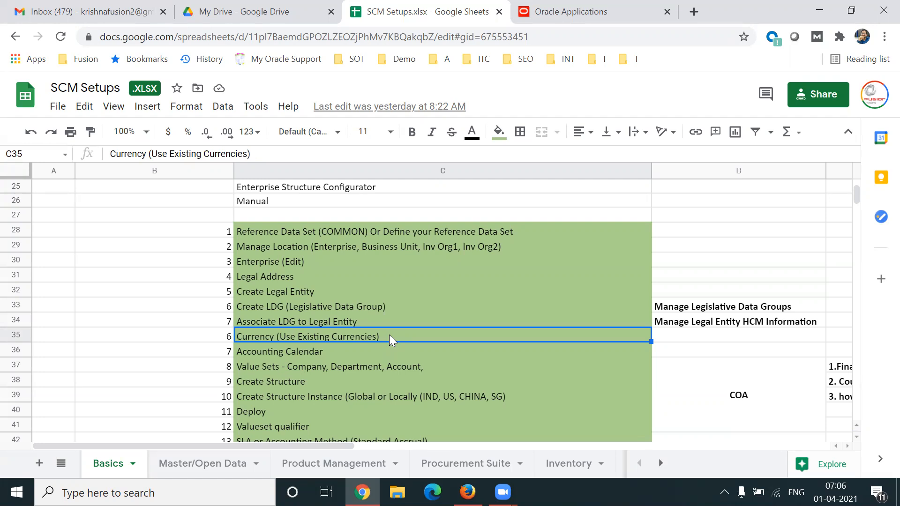
click(335, 352)
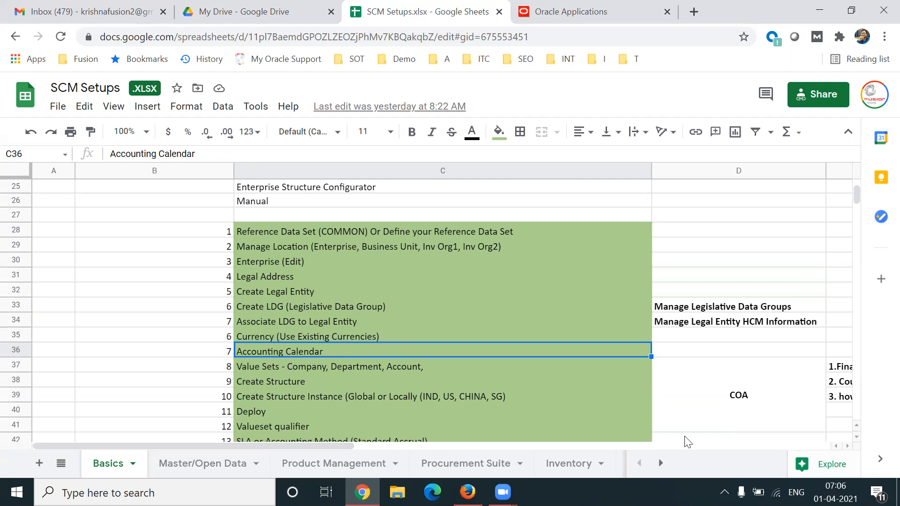
click(724, 404)
key(shift+Left)
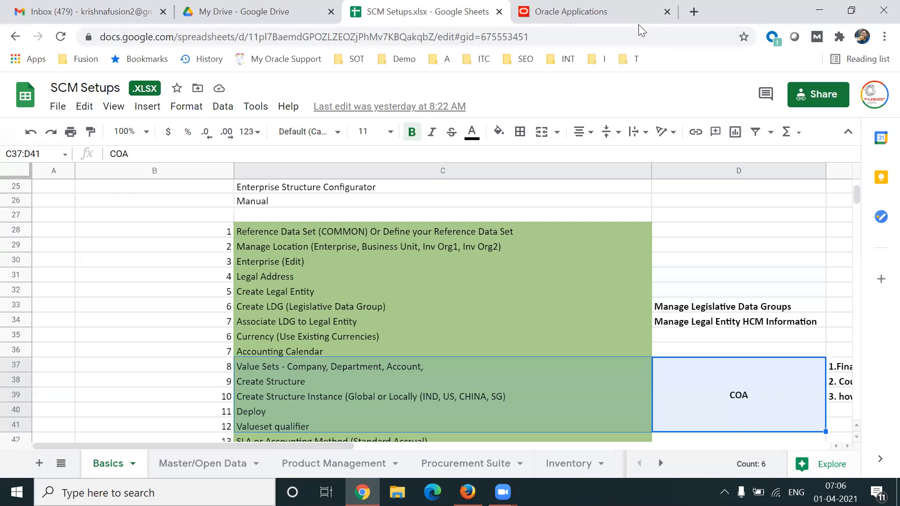
Switch to Oracle Applications, go to Setup and Maintenance and select the Financials offering.
click(610, 12)
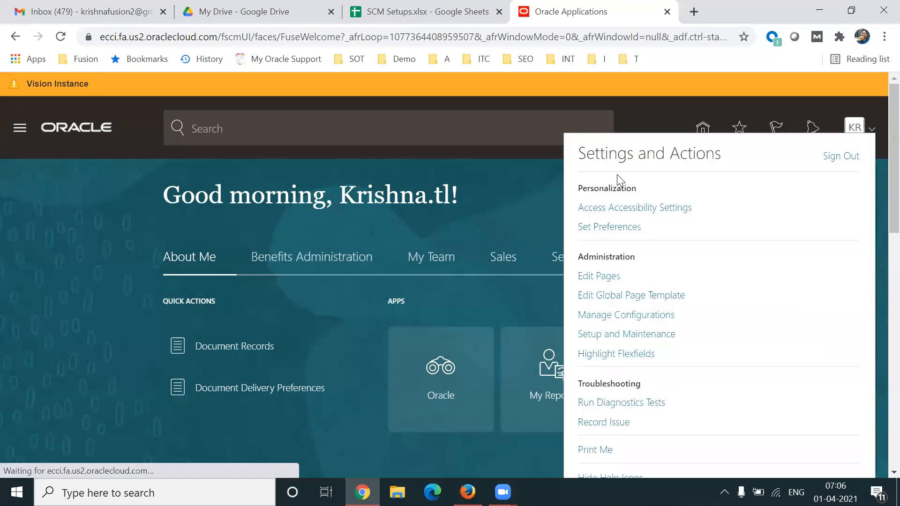
click(653, 335)
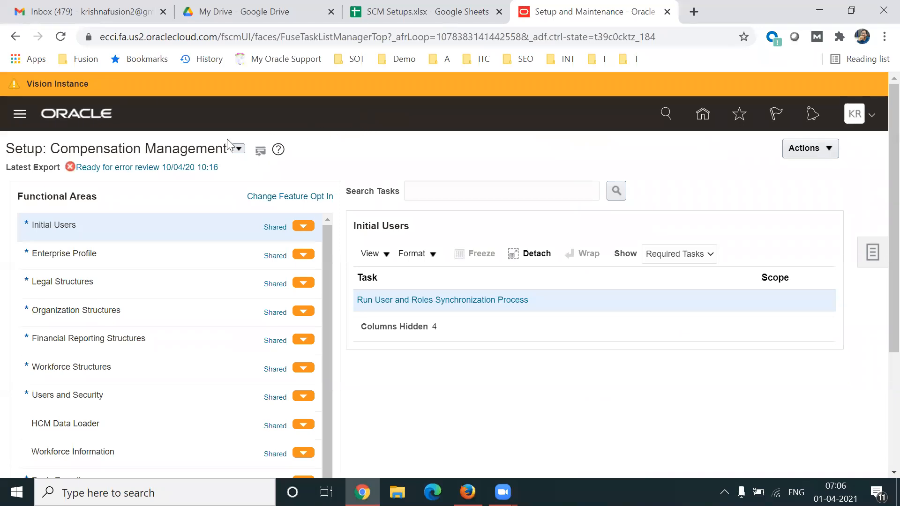
click(239, 149)
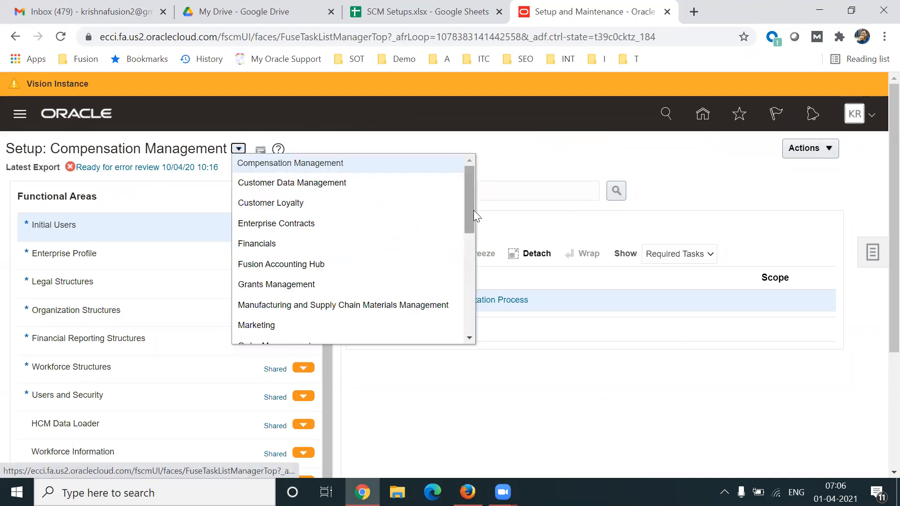
scroll(474, 226, down, 1)
mouse_move(474, 240)
mouse_down()
mouse_move(476, 287)
mouse_move(474, 230)
mouse_up()
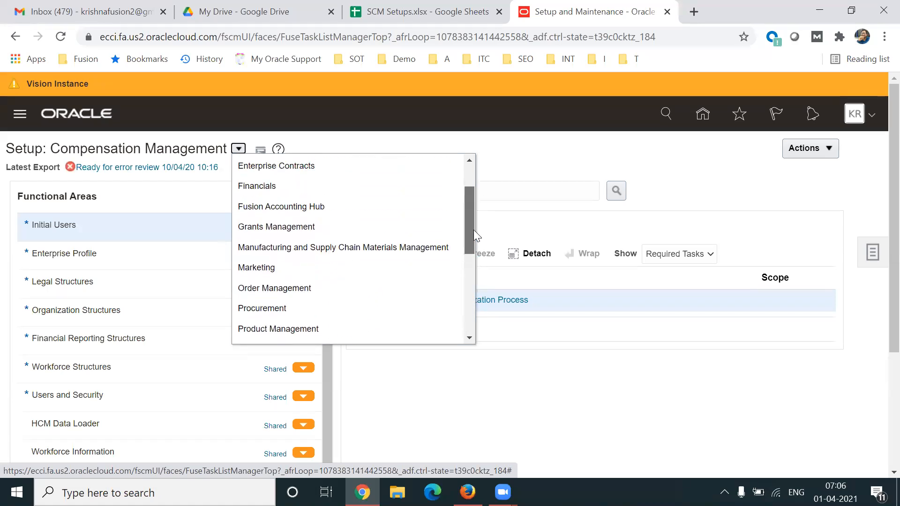
click(311, 191)
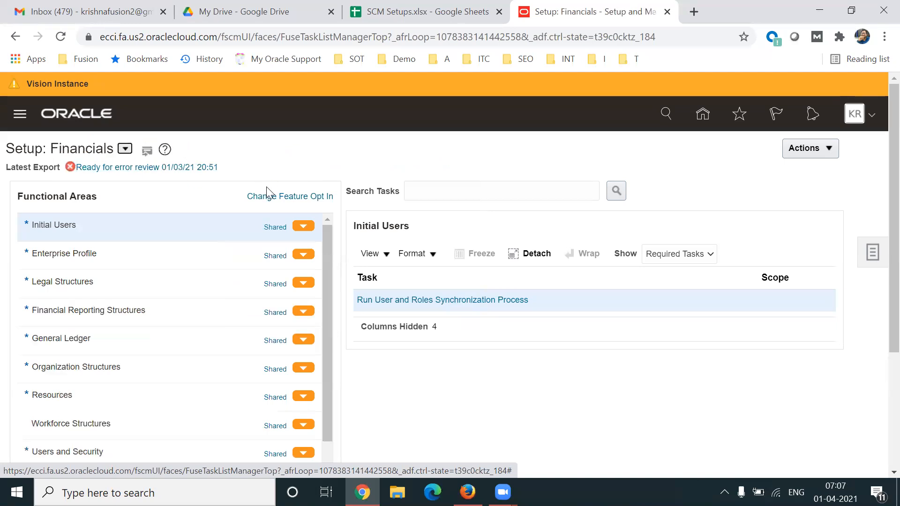
click(823, 156)
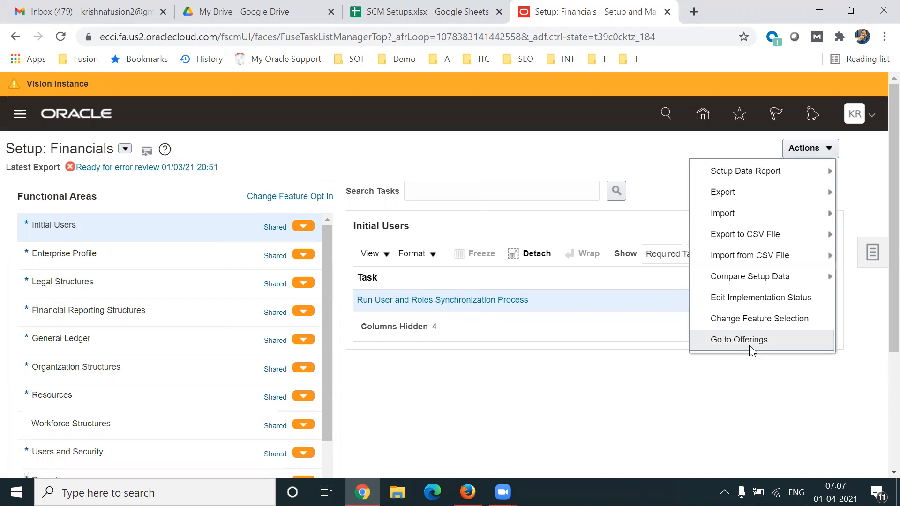
double_click(92, 150)
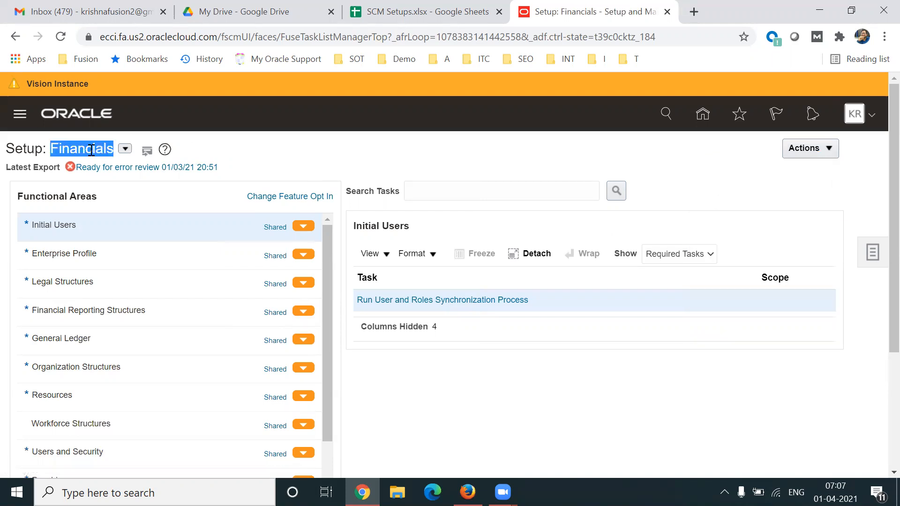
Open the Manage Chart of Accounts Structures task in the Financial Reporting Structures functional area.
scroll(880, 263, down, 1)
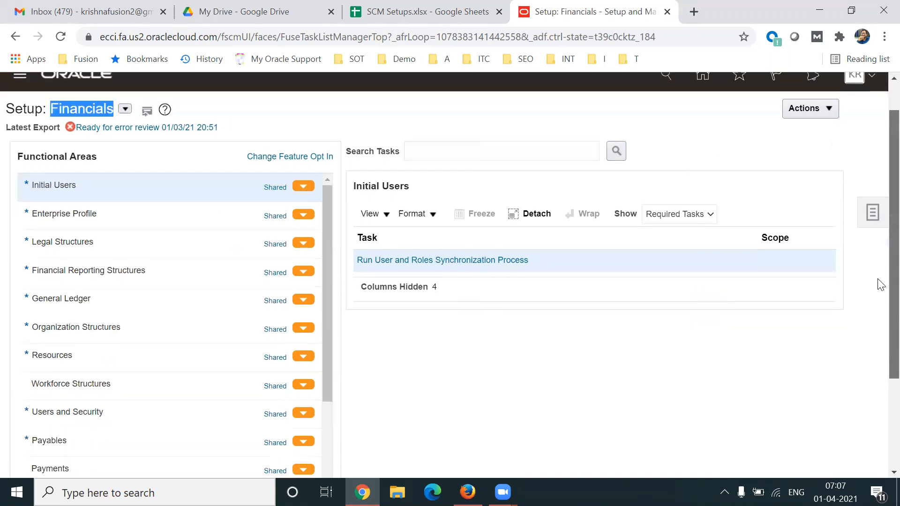
scroll(880, 285, down, 1)
click(184, 251)
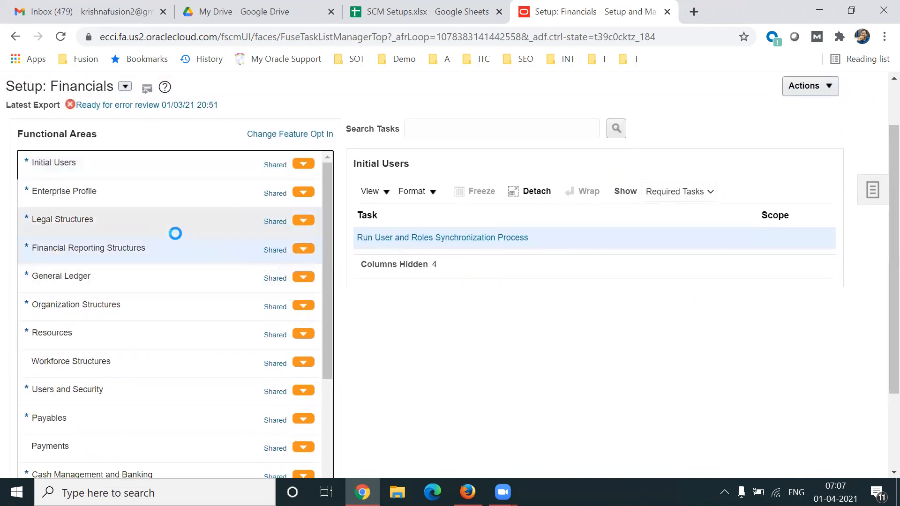
click(125, 220)
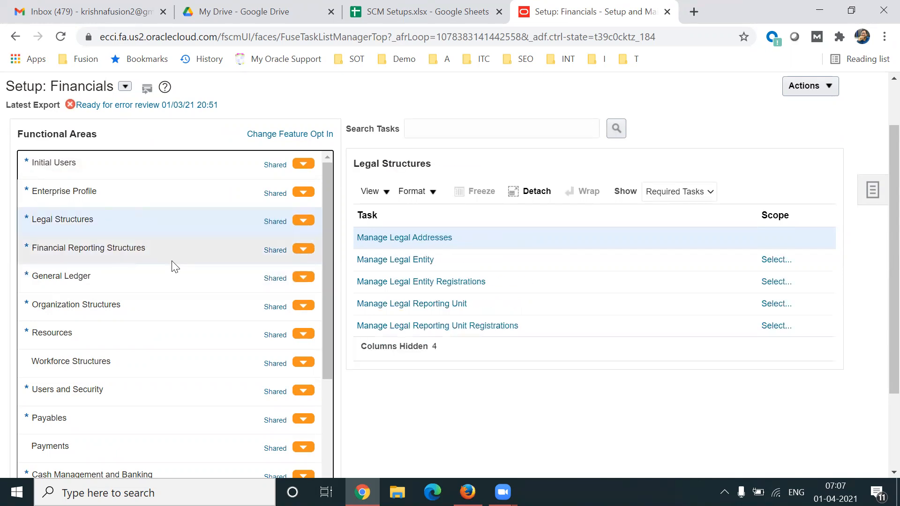
click(162, 250)
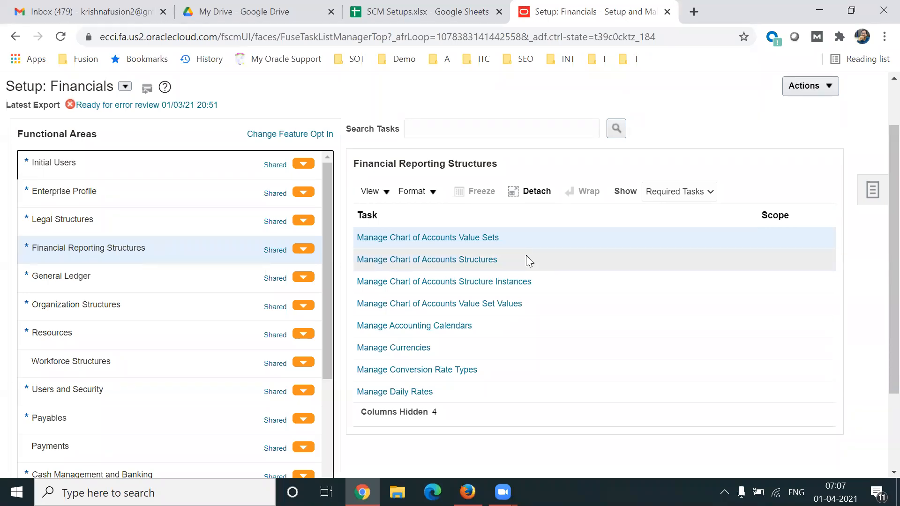
click(462, 265)
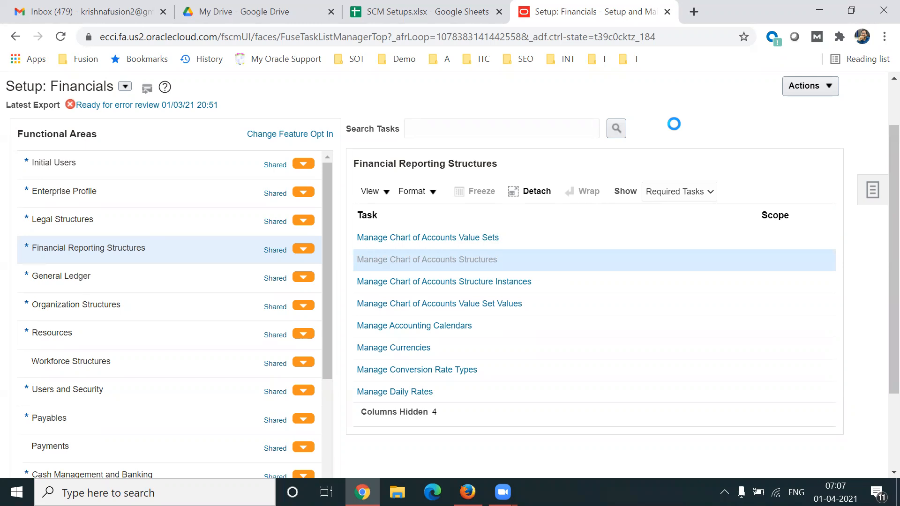
Search for the General Ledger Accounting Flexfield and start creating a new structure for it.
drag(891, 317, 878, 263)
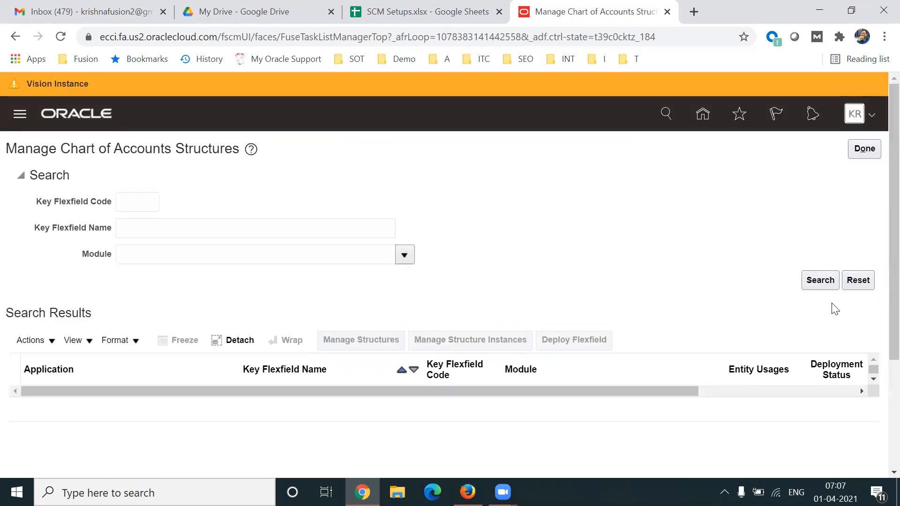
click(820, 280)
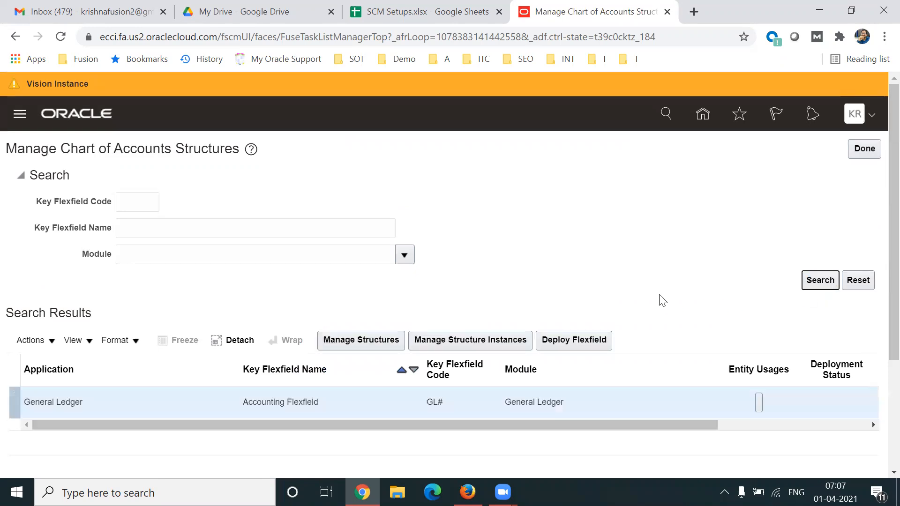
scroll(881, 296, down, 1)
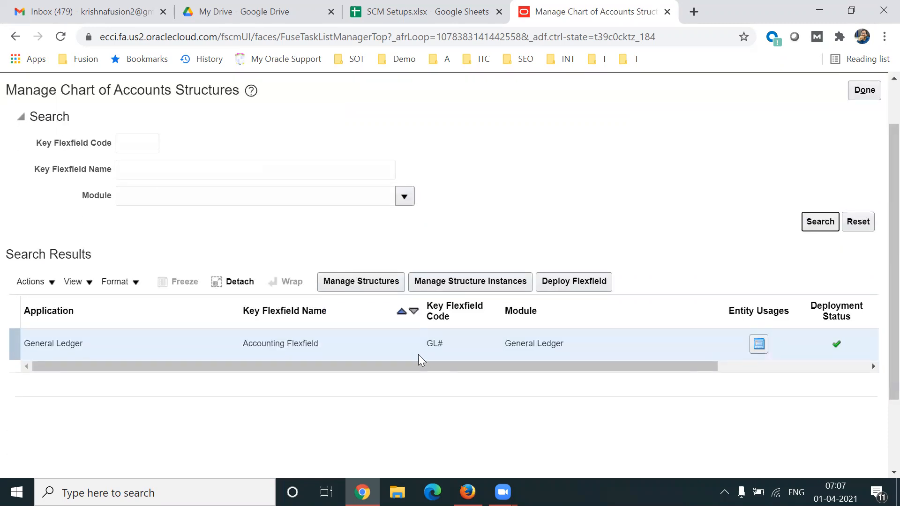
click(293, 342)
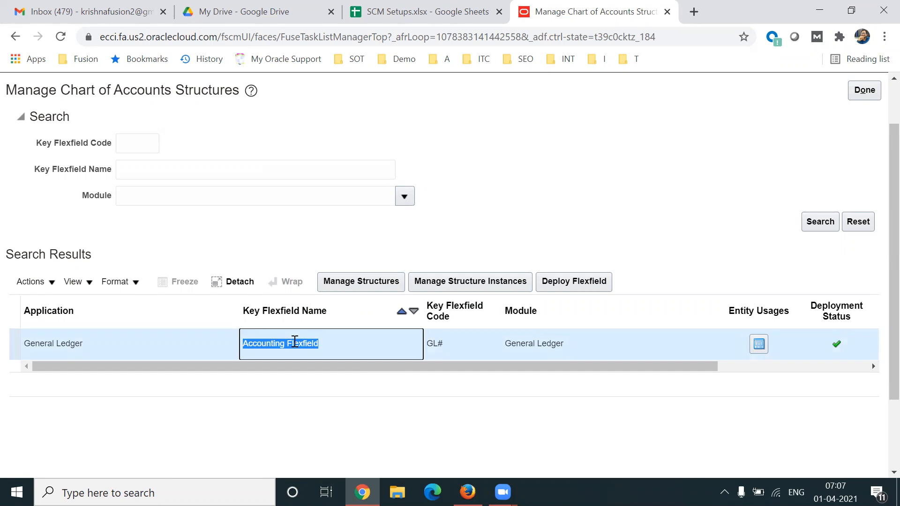
click(383, 282)
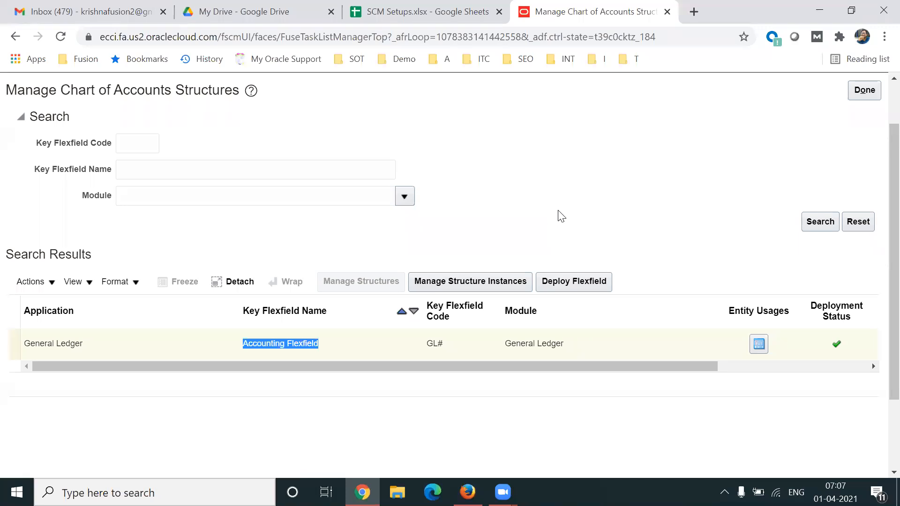
click(163, 266)
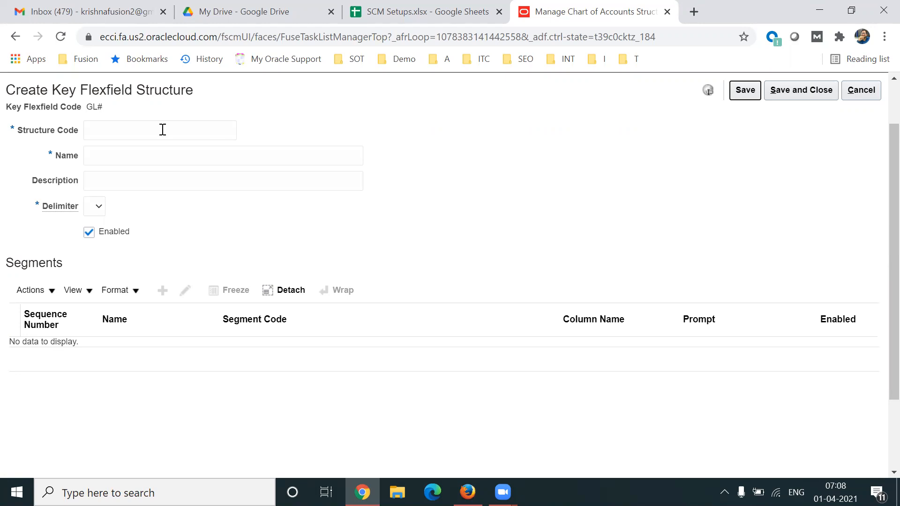
Enter TL Structure as the structure code, name and description of the new key flexfield structure.
click(114, 132)
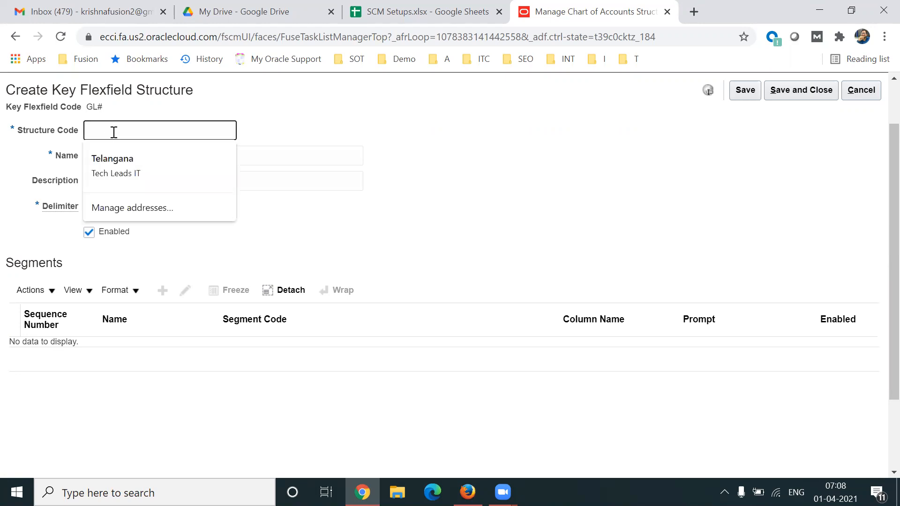
text(TL)
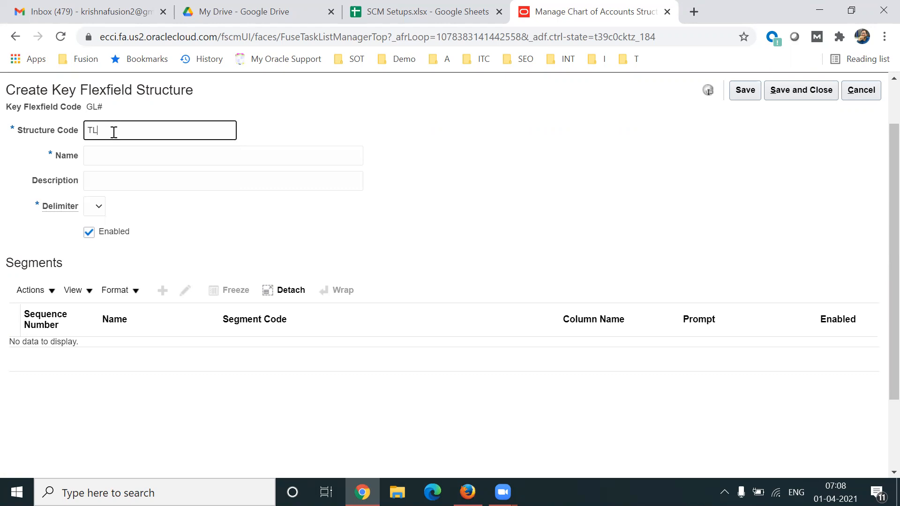
text( Structure)
triple_click(114, 133)
key(ctrl+c)
key(Tab)
key(ctrl+v)
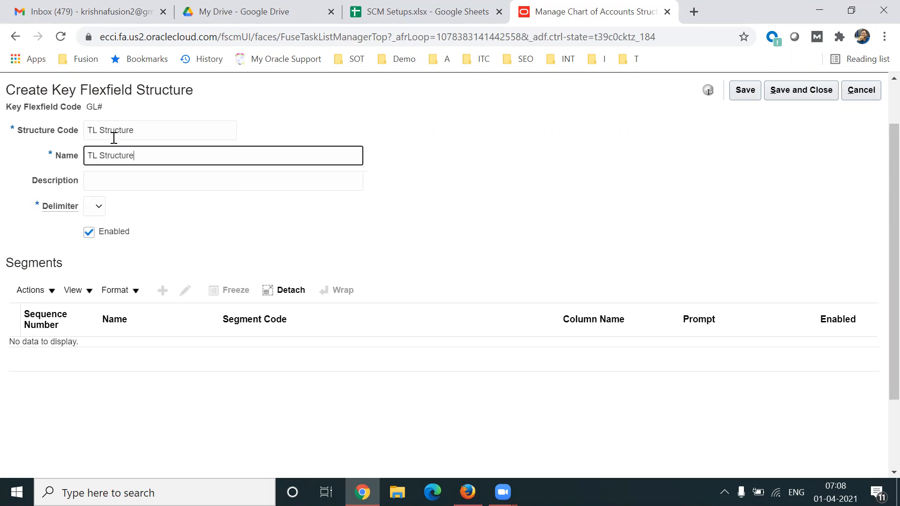
click(100, 184)
key(ctrl+v)
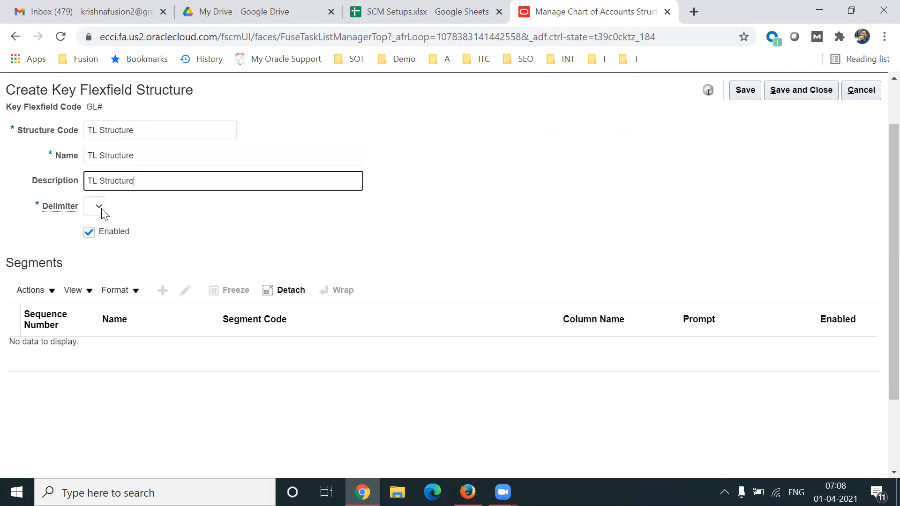
Set the structure's delimiter to a hyphen (-) and save the structure.
click(100, 207)
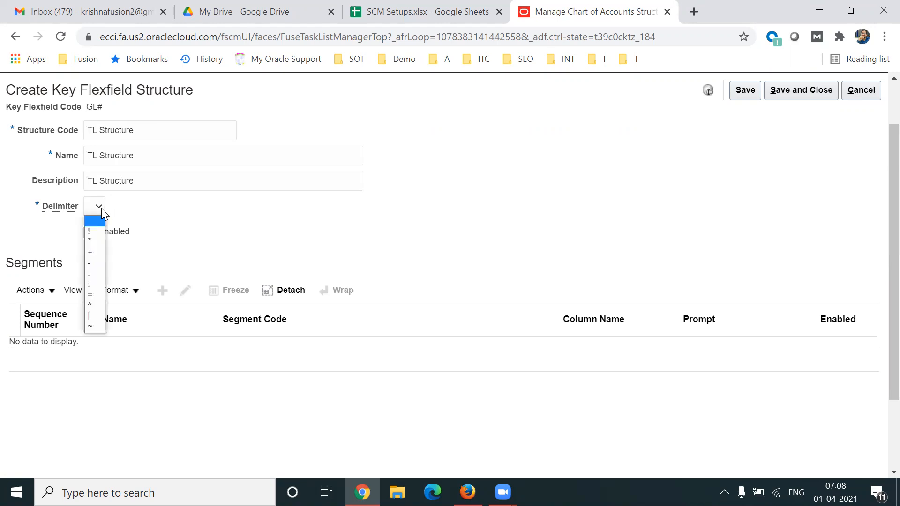
click(97, 267)
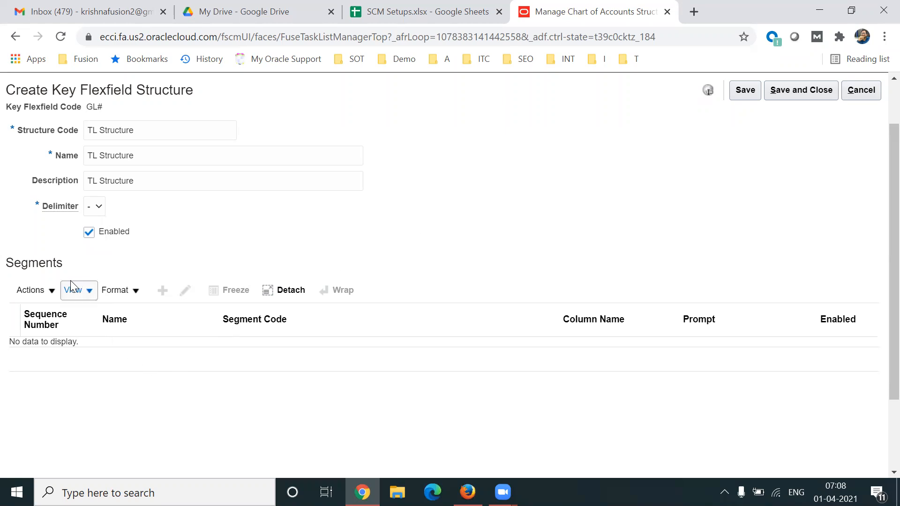
triple_click(151, 132)
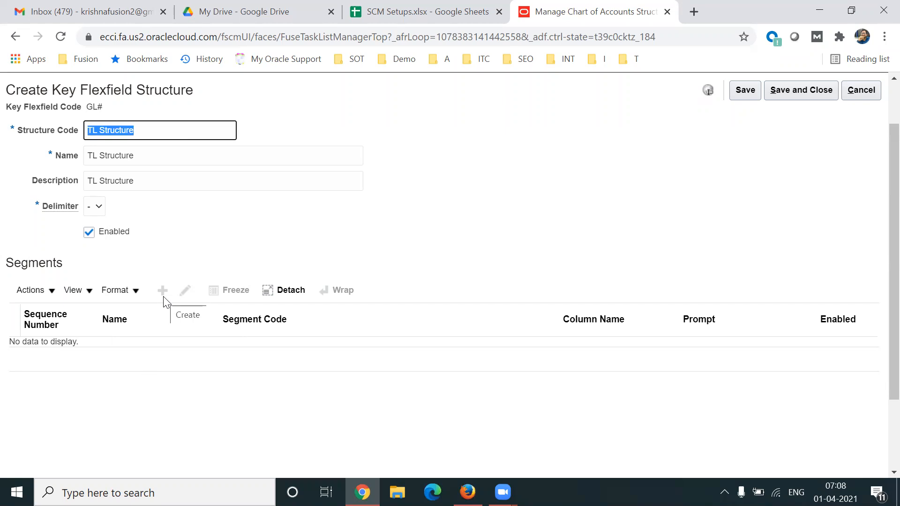
click(745, 90)
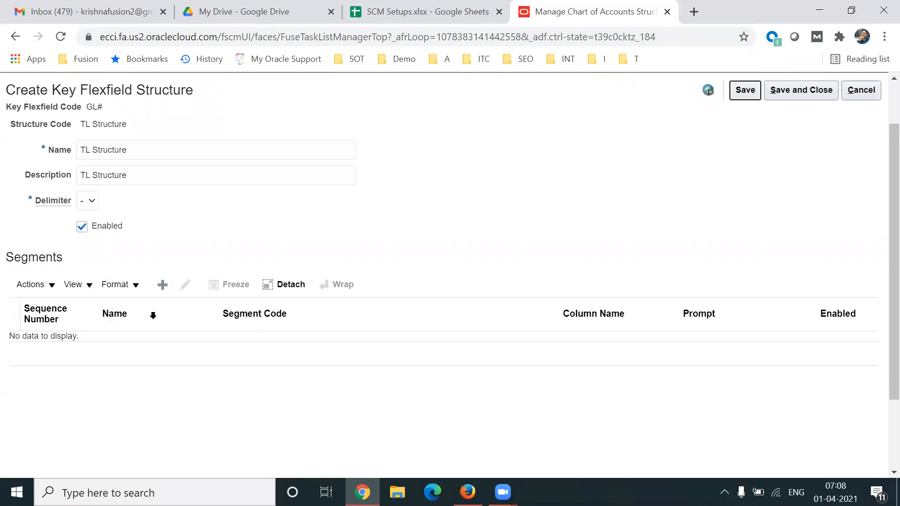
Add a new segment to TL Structure and enter Company as its segment code.
triple_click(148, 149)
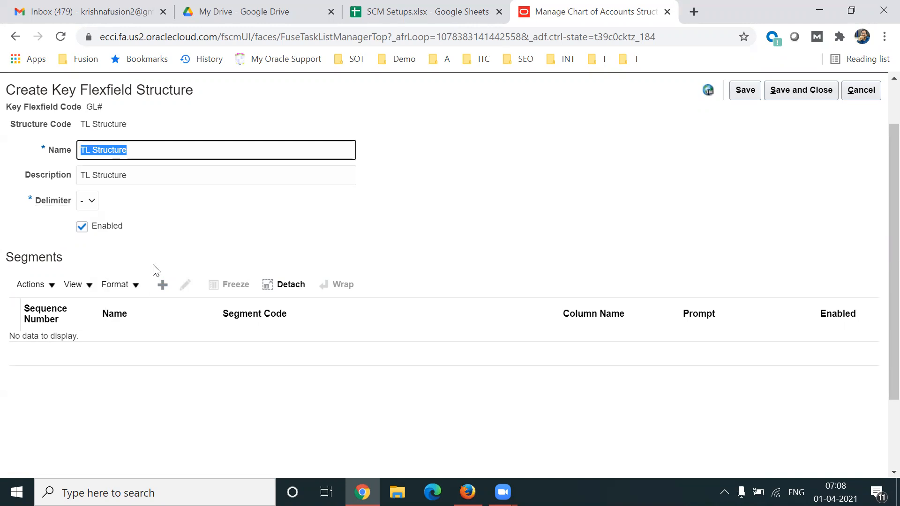
click(157, 290)
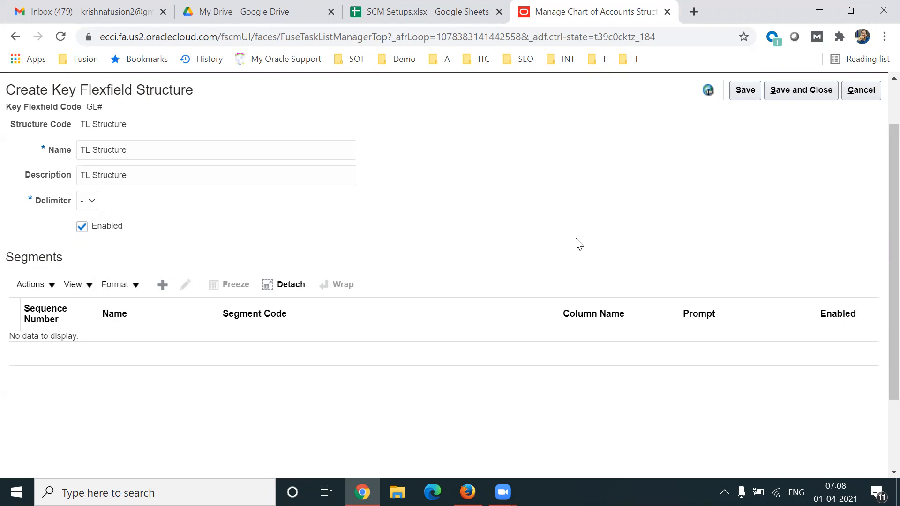
click(178, 165)
text(Company)
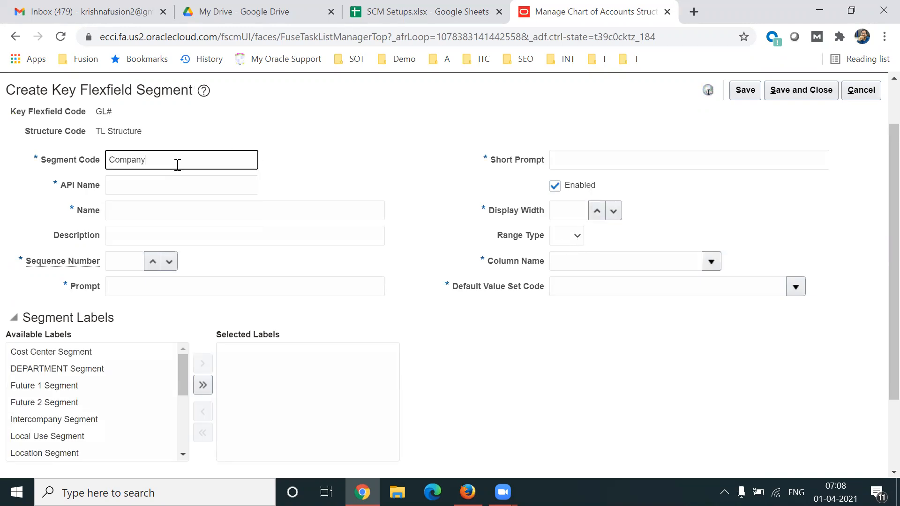
key(Tab)
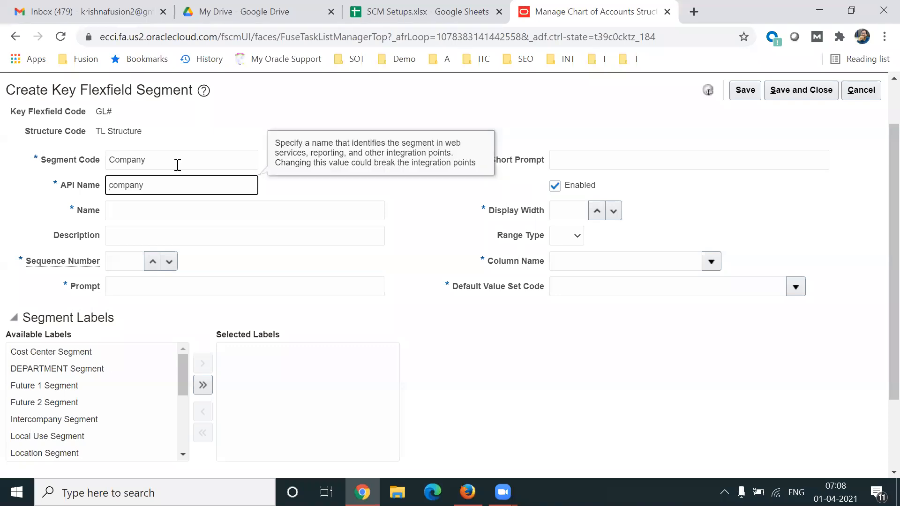
key(shift+Tab)
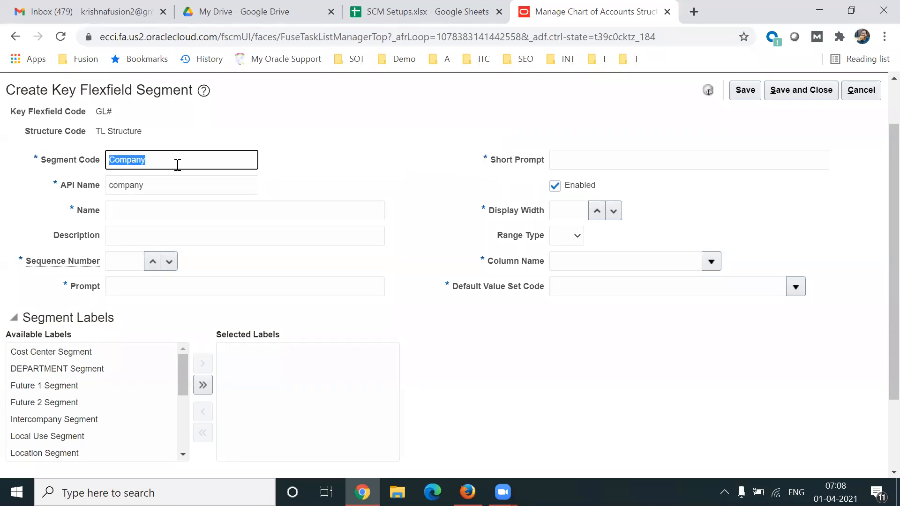
key(Tab)
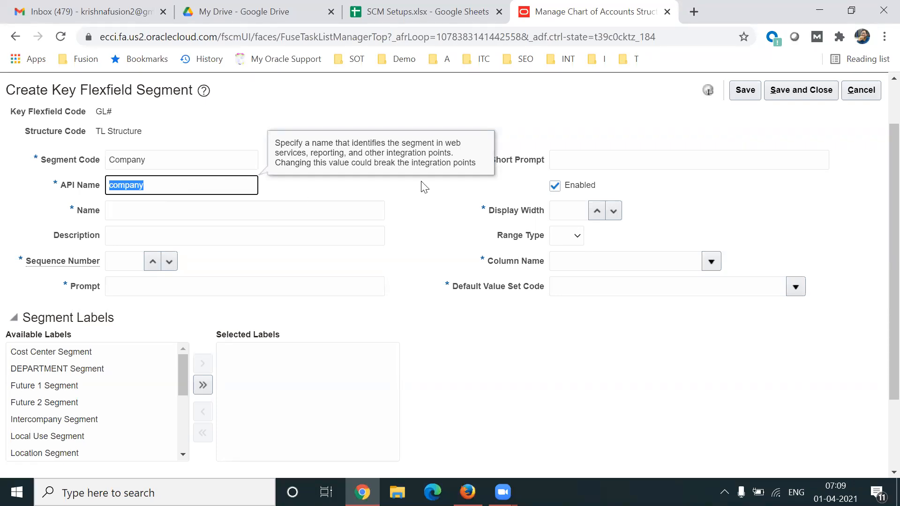
Enter Company as the segment's name and description, and set its sequence number to 1.
double_click(201, 159)
key(ctrl+c)
click(147, 214)
key(ctrl+v)
click(127, 235)
key(ctrl+v)
key(Tab)
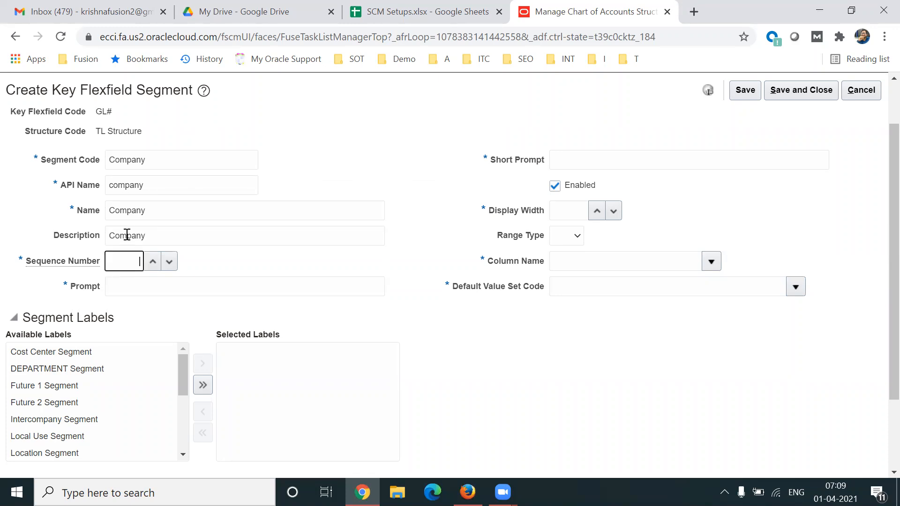
text(1)
key(Tab)
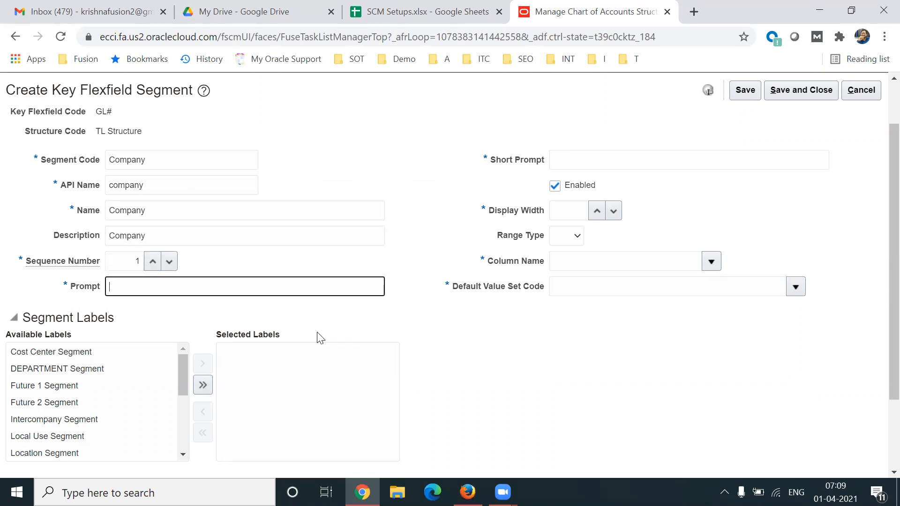
Enter Company as both the prompt and the short prompt of the segment.
text(CMP)
key(BackSpace)
key(BackSpace)
key(BackSpace)
key(ctrl+v)
click(594, 153)
key(ctrl+v)
Set the Company segment's display width to 2.
click(568, 209)
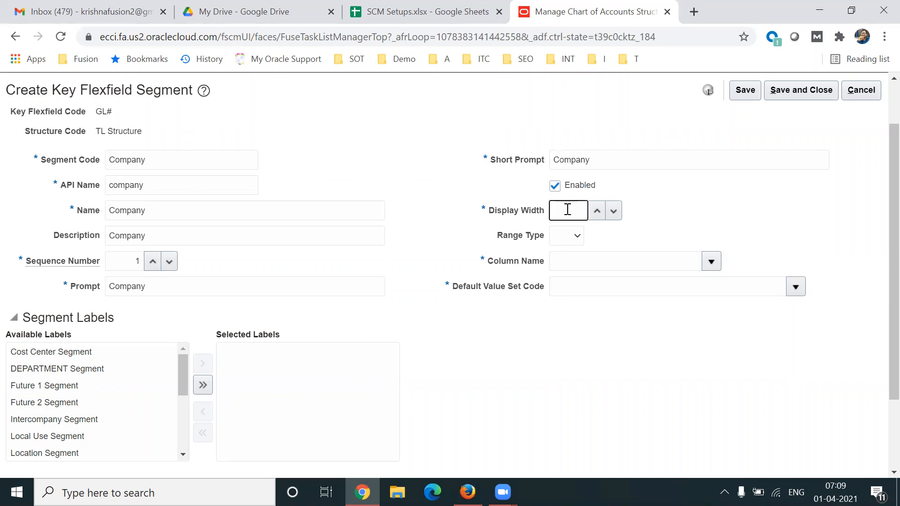
text(2)
key(Tab)
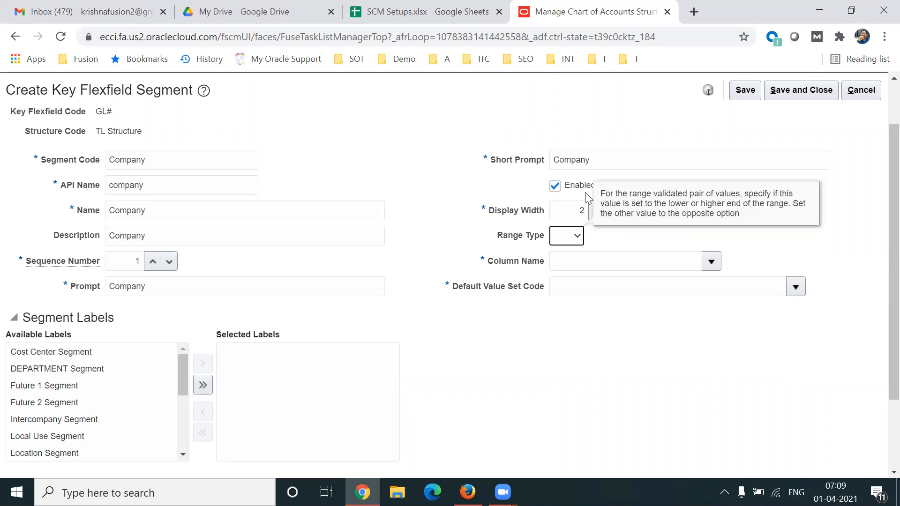
double_click(604, 159)
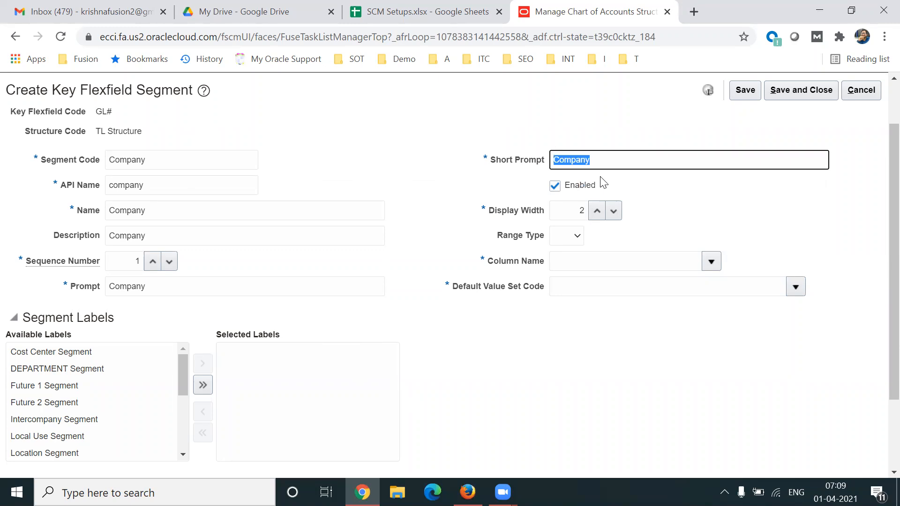
double_click(574, 212)
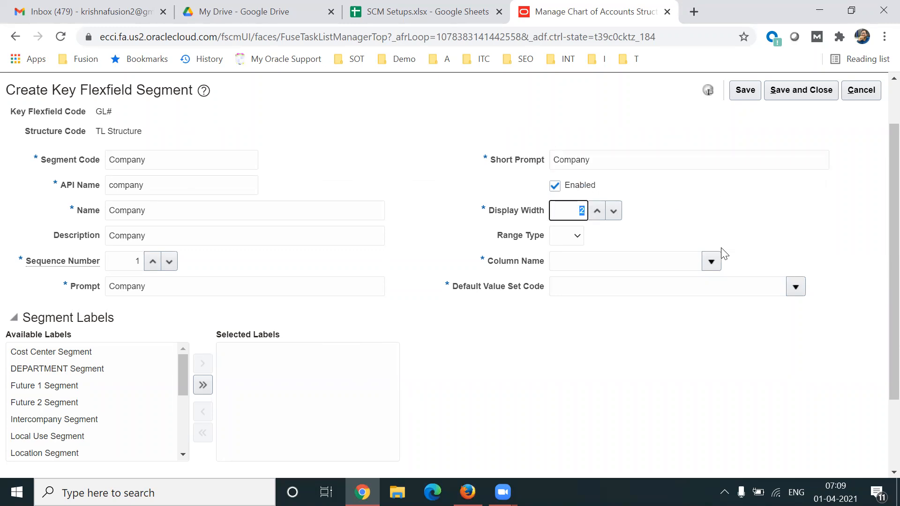
Search the column names for Seg and assign SEGMENT1 as the Company segment's column name.
click(713, 260)
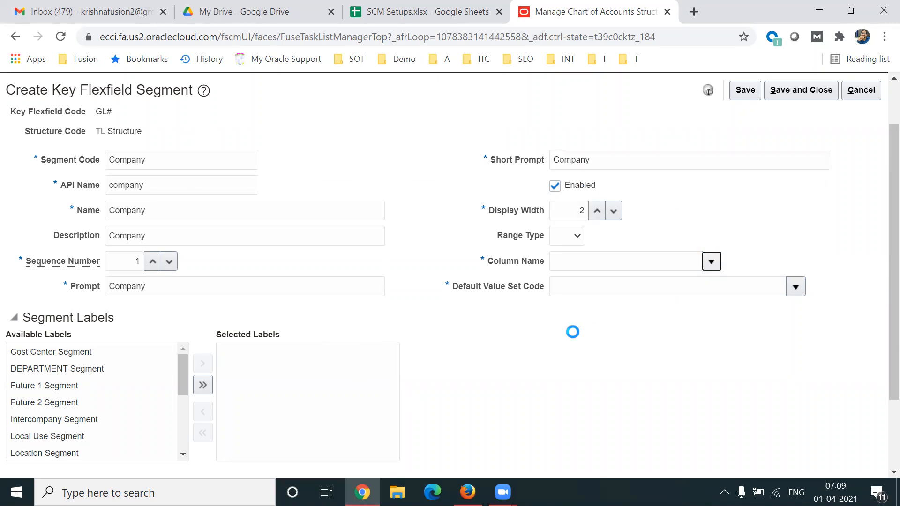
scroll(879, 342, down, 2)
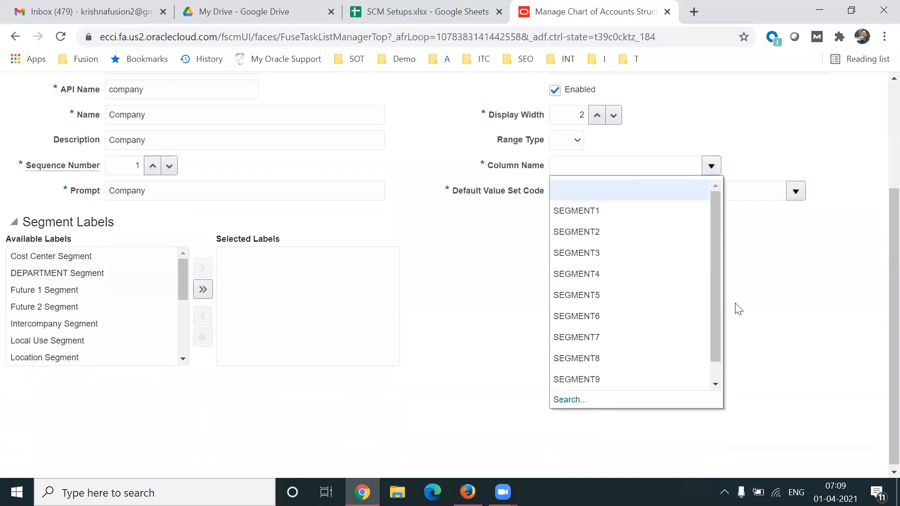
click(570, 399)
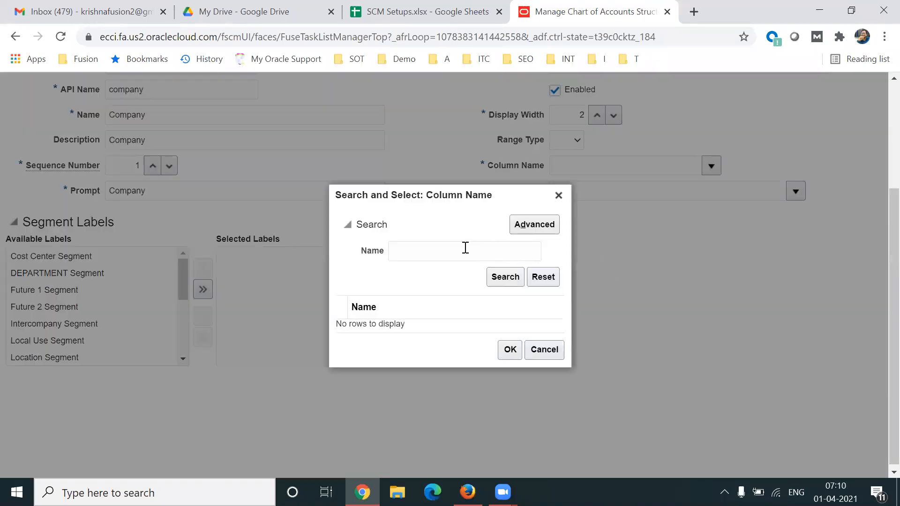
click(465, 248)
text(Seg)
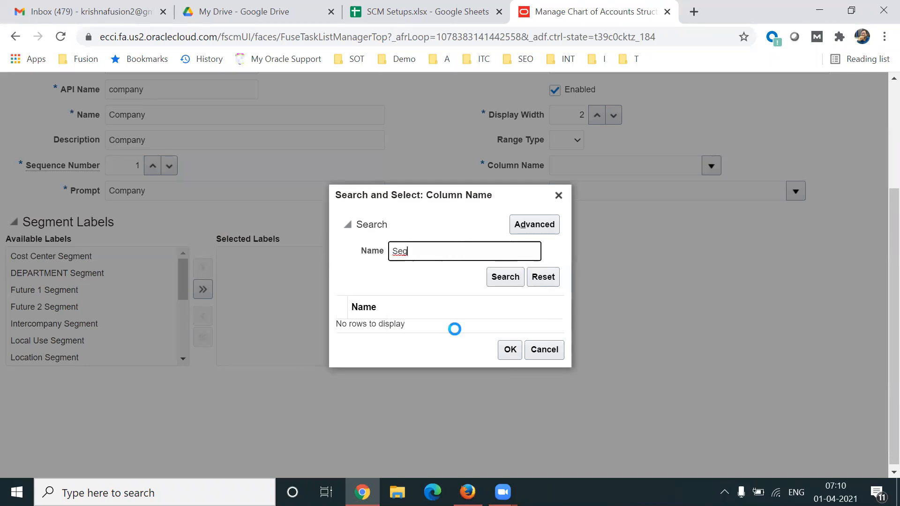
key(Return)
drag(553, 267, 562, 408)
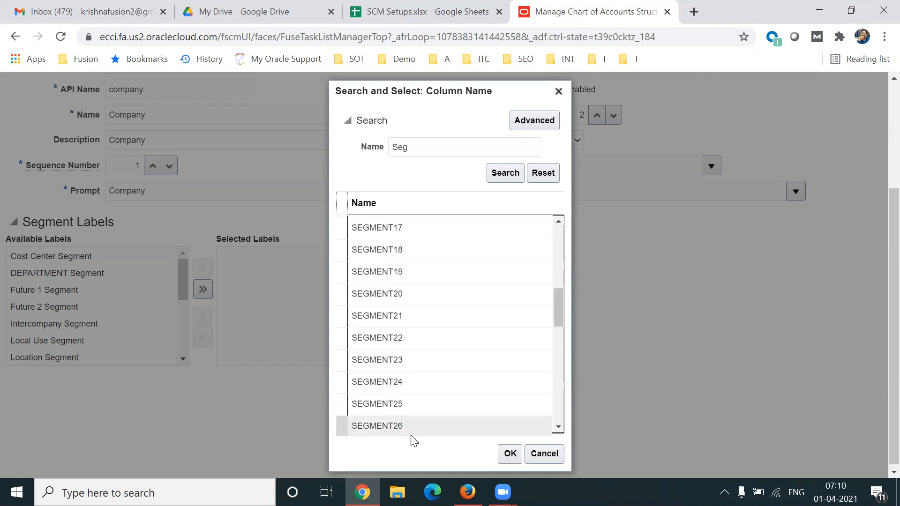
mouse_move(559, 311)
mouse_down()
mouse_move(559, 413)
mouse_move(558, 306)
mouse_up()
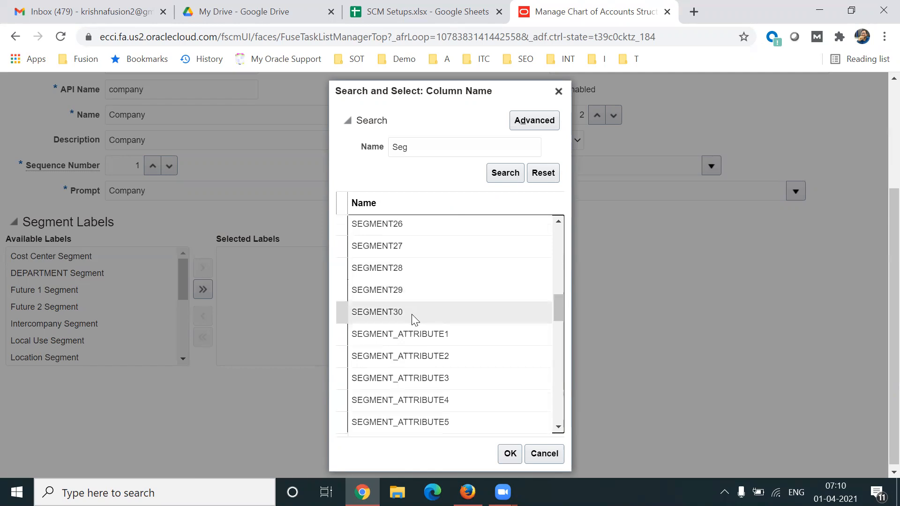
drag(561, 319, 560, 232)
click(458, 222)
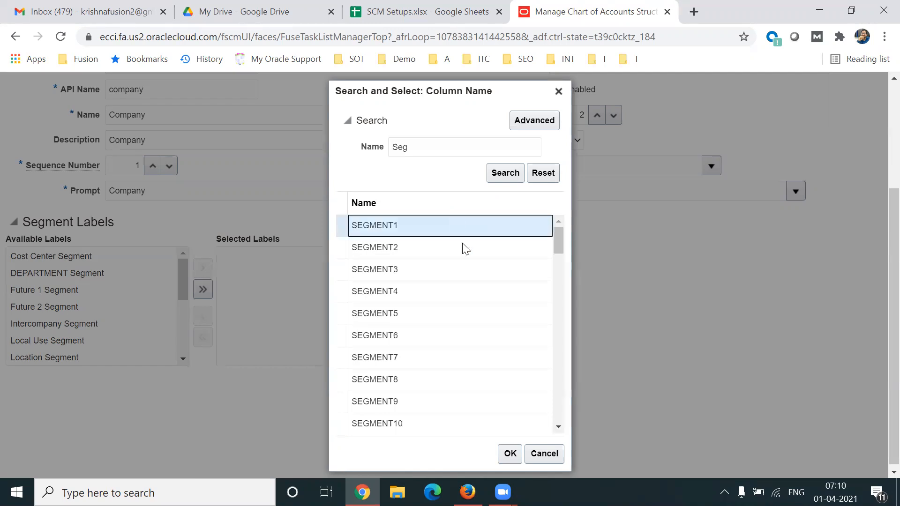
click(502, 454)
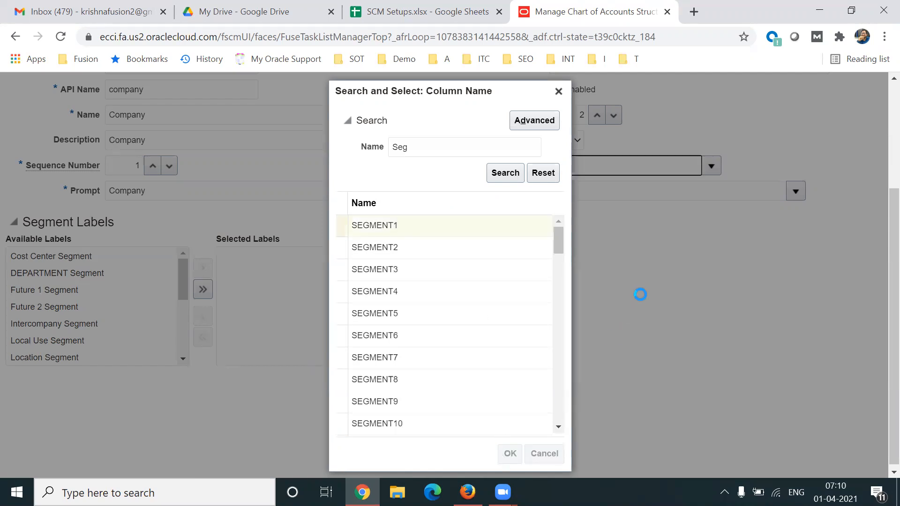
Search the value sets for TL and choose TL Company as the segment's default value set code.
scroll(878, 243, up, 2)
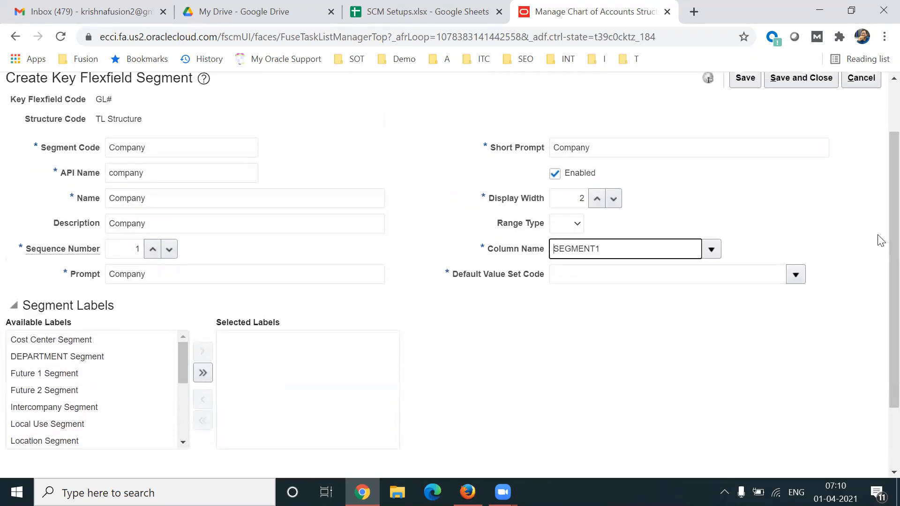
click(796, 275)
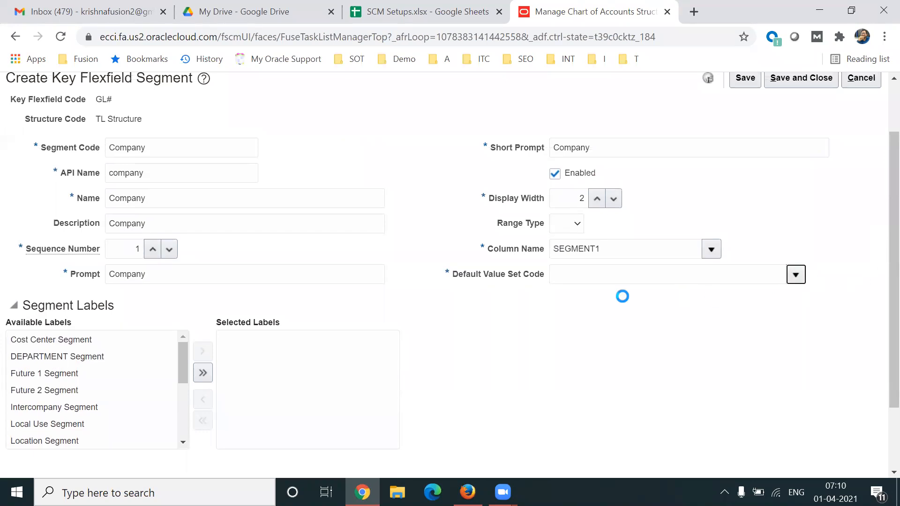
drag(878, 348, 878, 361)
scroll(881, 366, down, 1)
click(568, 422)
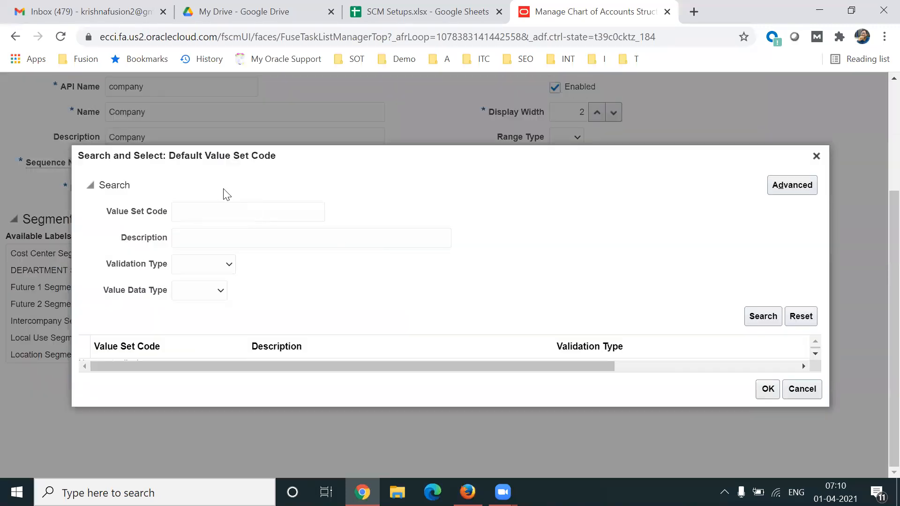
click(195, 217)
text(TL)
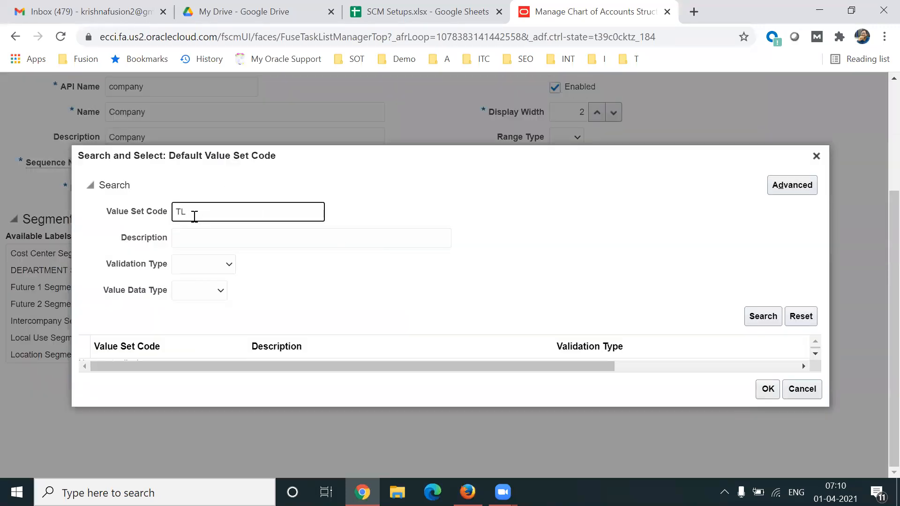
key(Return)
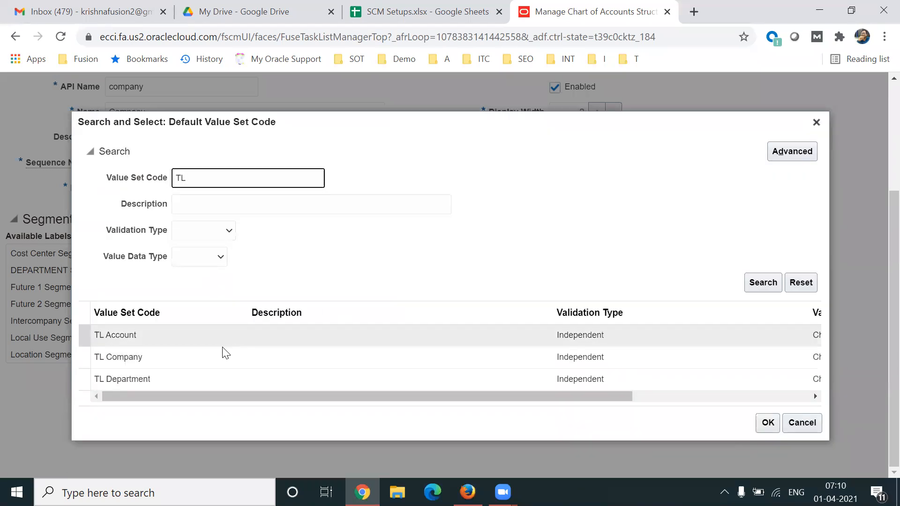
click(180, 379)
click(162, 363)
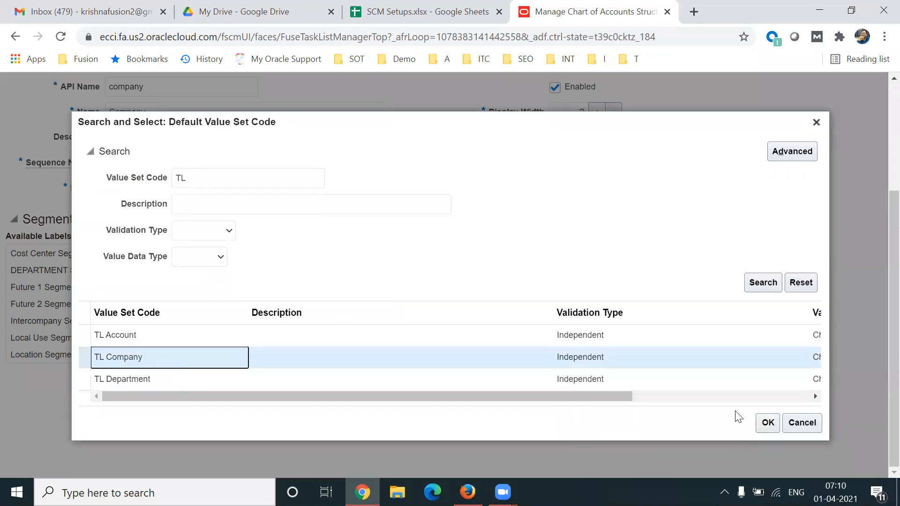
click(774, 416)
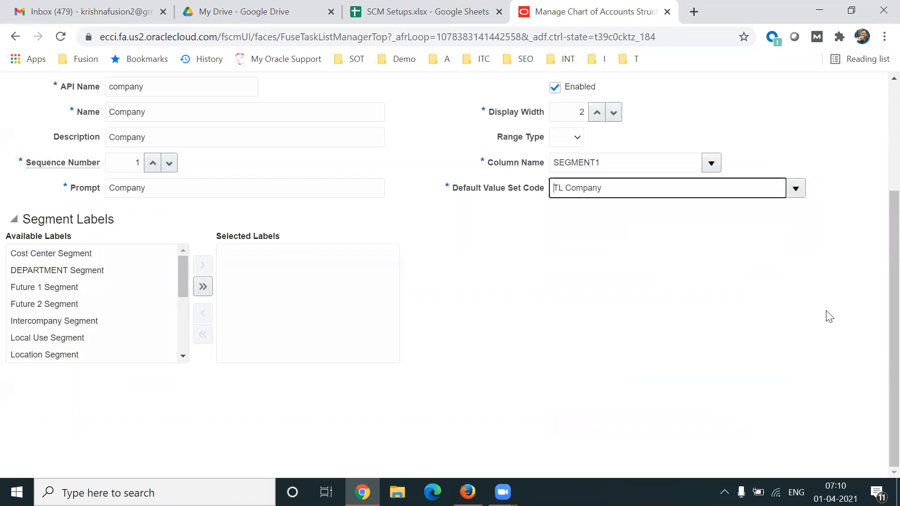
Assign the Primary Balancing Segment label to the Company segment.
scroll(879, 300, up, 2)
scroll(879, 230, up, 1)
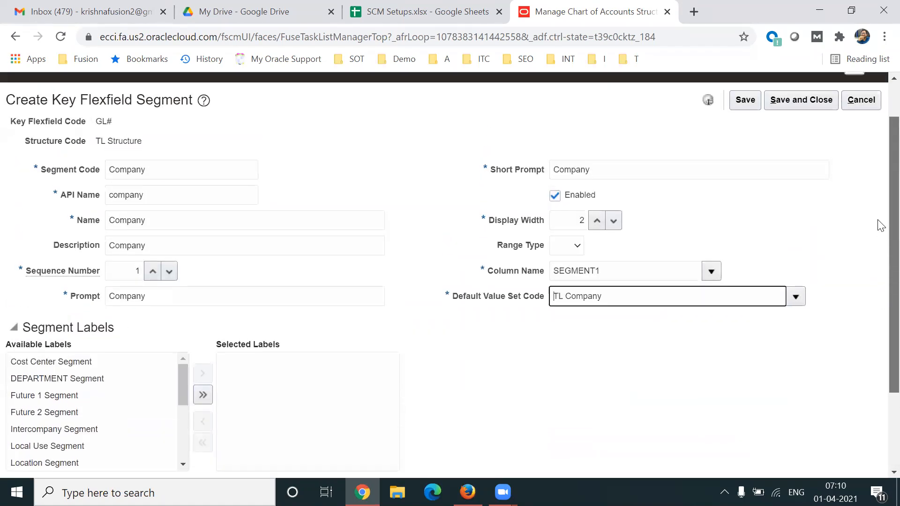
click(241, 172)
double_click(241, 172)
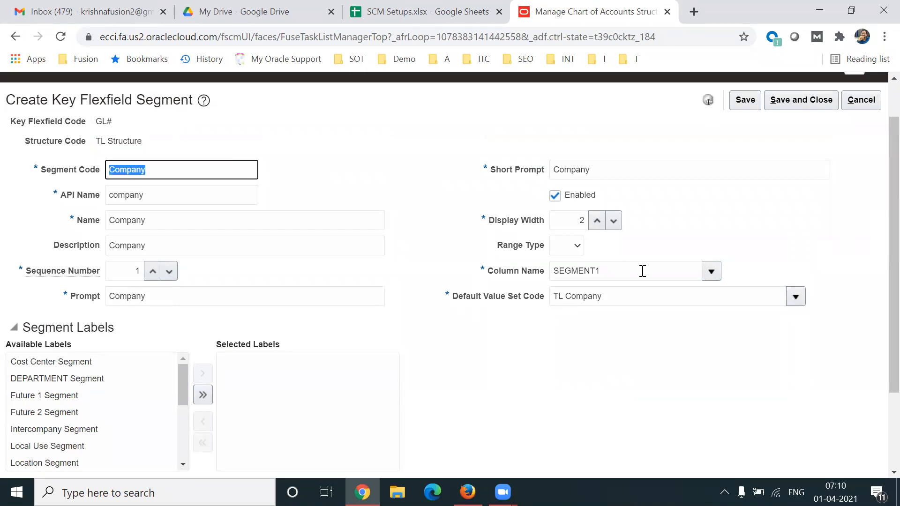
scroll(879, 286, down, 1)
scroll(880, 296, down, 1)
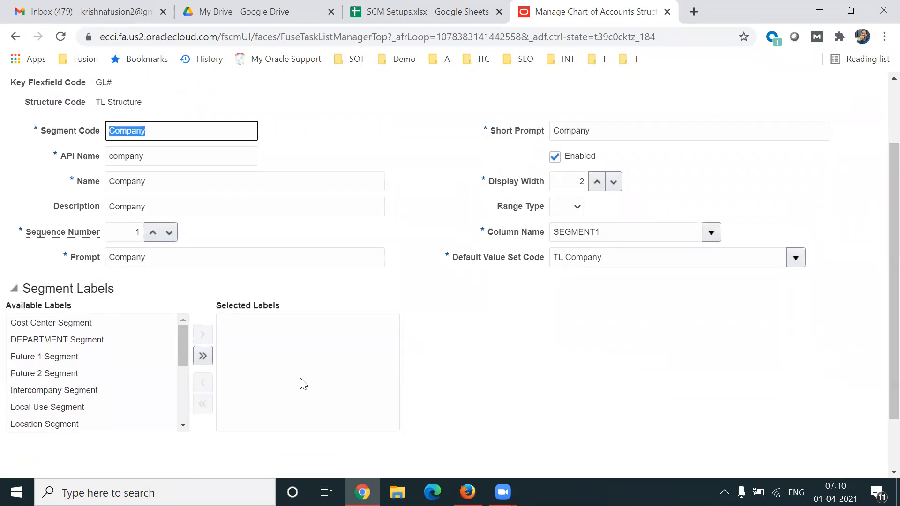
drag(186, 348, 182, 391)
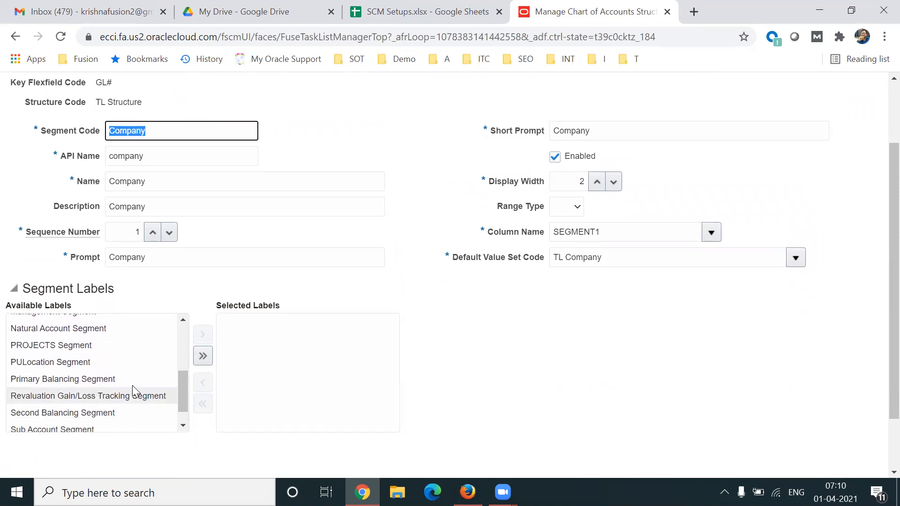
click(121, 379)
click(203, 335)
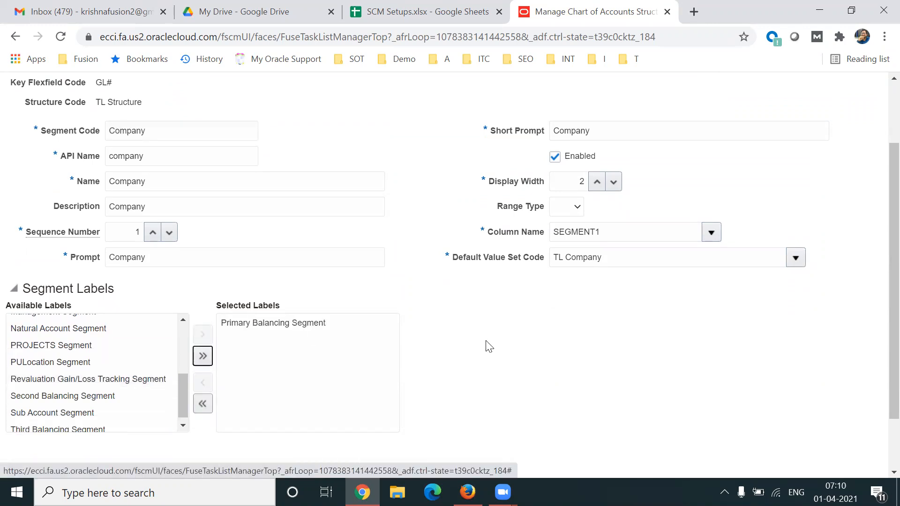
click(328, 325)
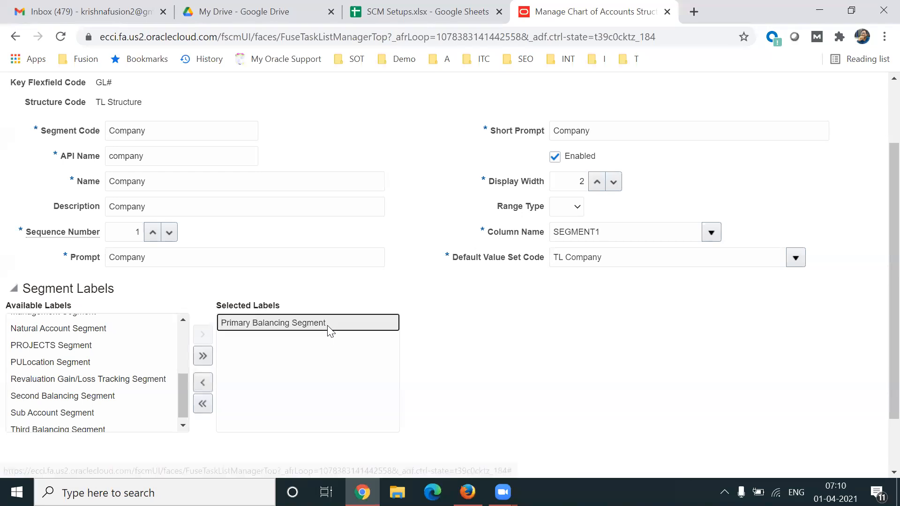
scroll(879, 328, up, 1)
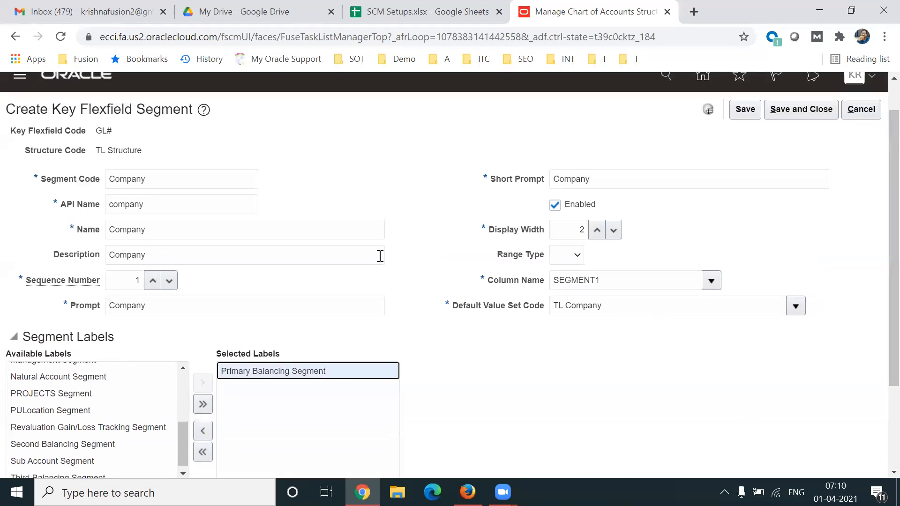
double_click(216, 188)
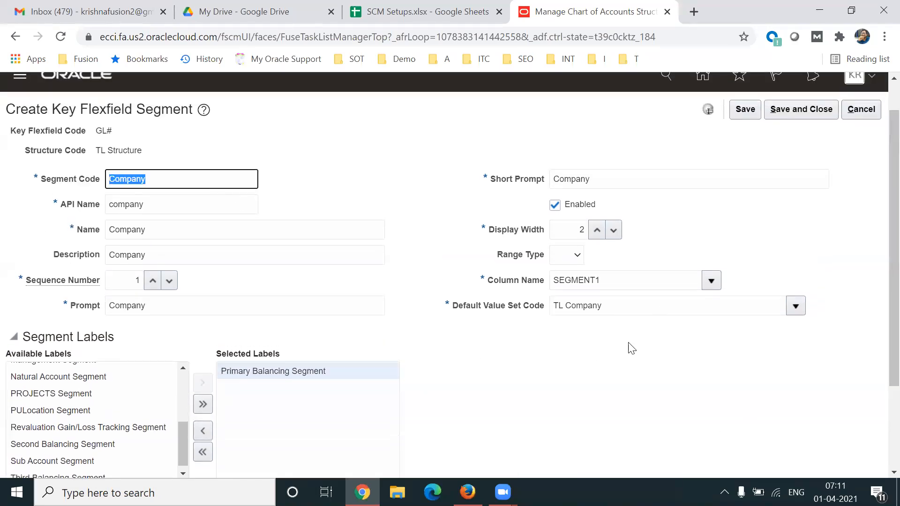
Save the Company segment and return to the TL Structure definition.
click(672, 336)
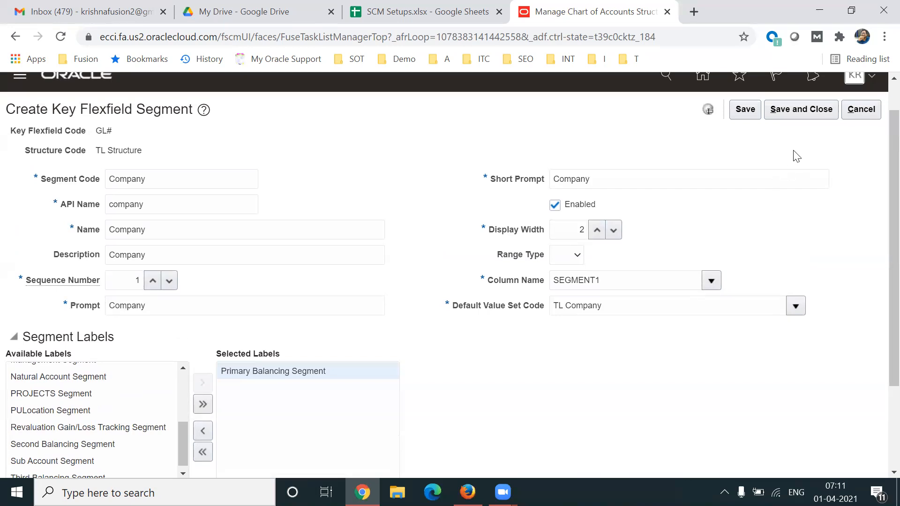
click(809, 109)
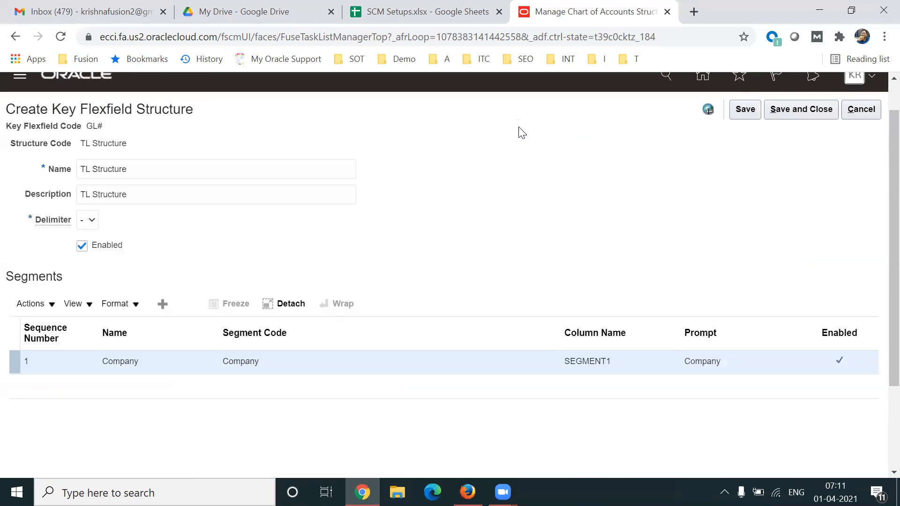
triple_click(137, 162)
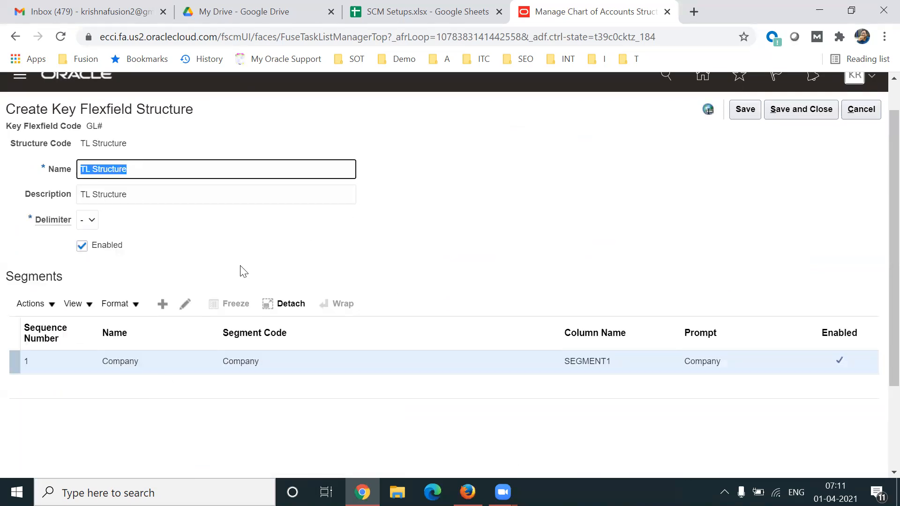
Add a new segment to TL Structure with the segment code Department.
click(163, 305)
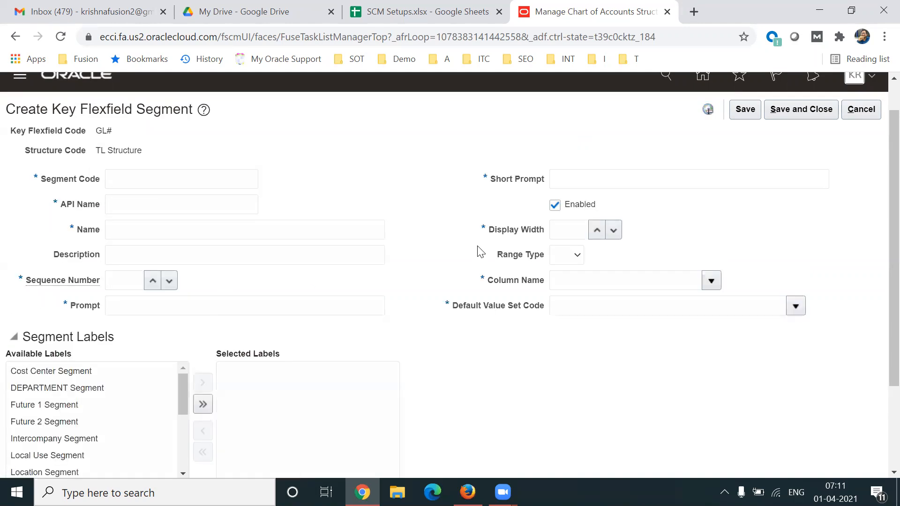
click(183, 178)
text(De)
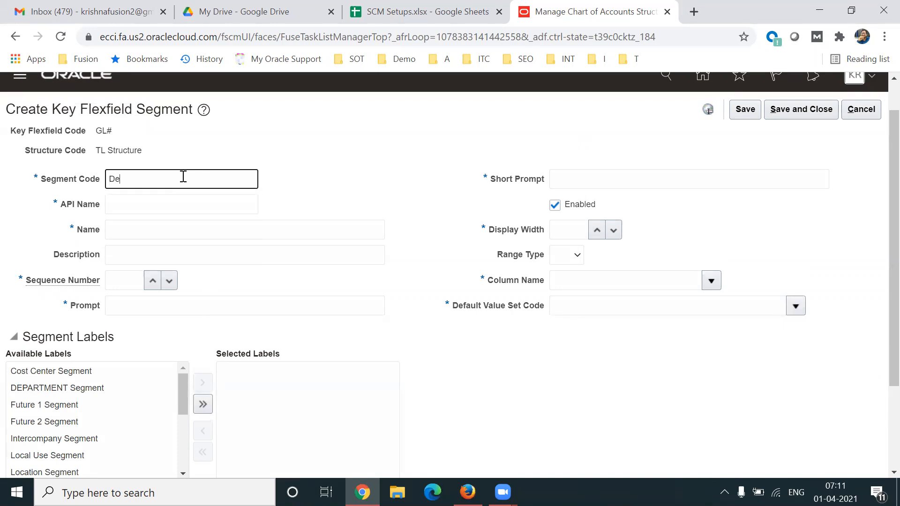
text(partment)
key(Tab)
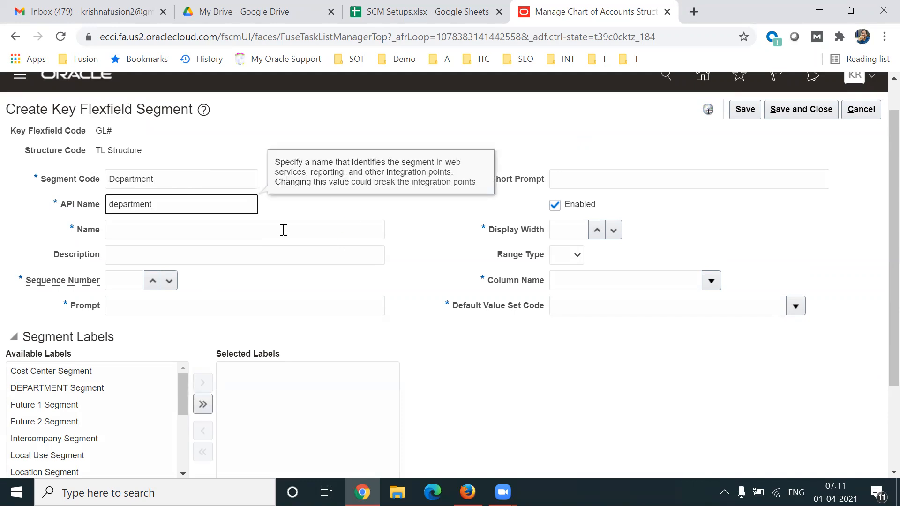
Enter Department as both the name and the description of the new segment.
click(250, 229)
text(Department)
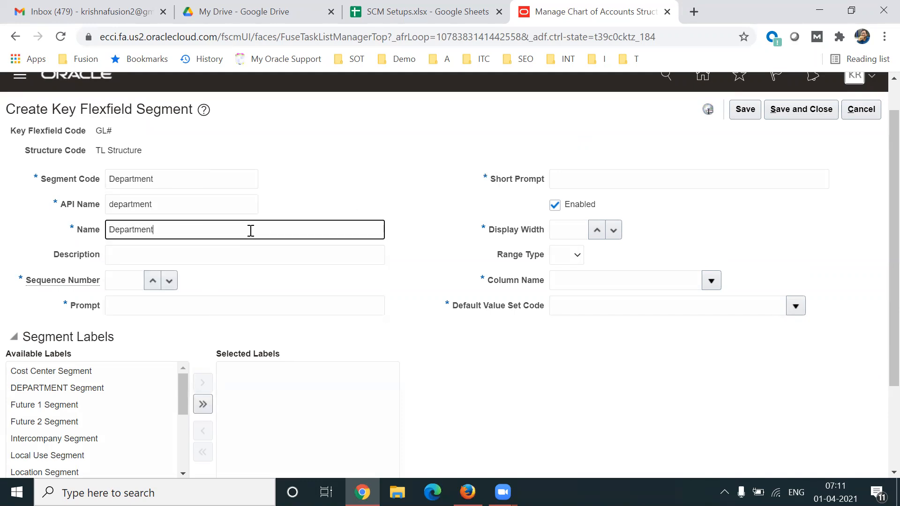
key(ctrl+a)
key(ctrl+c)
key(Tab)
key(ctrl+v)
key(Tab)
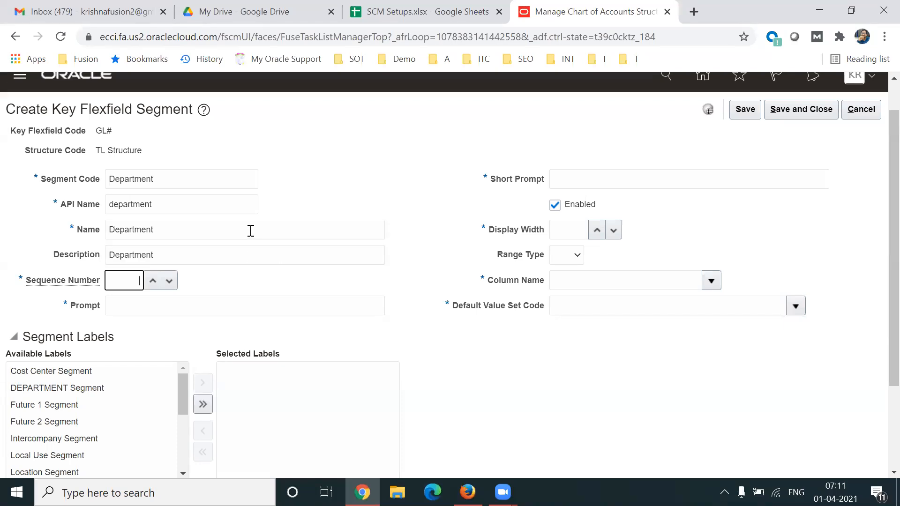
Set the segment's sequence number to 2 and enter Department as its prompt and short prompt.
text(2)
key(Tab)
key(ctrl+v)
click(608, 187)
key(ctrl+v)
key(ctrl+a)
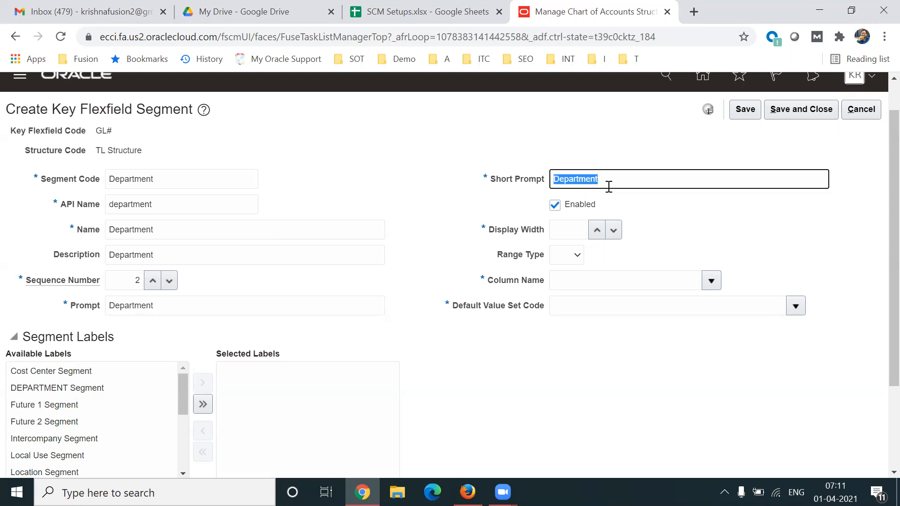
Set the Department segment's display width to 3 and assign SEGMENT2 as its column name.
click(569, 234)
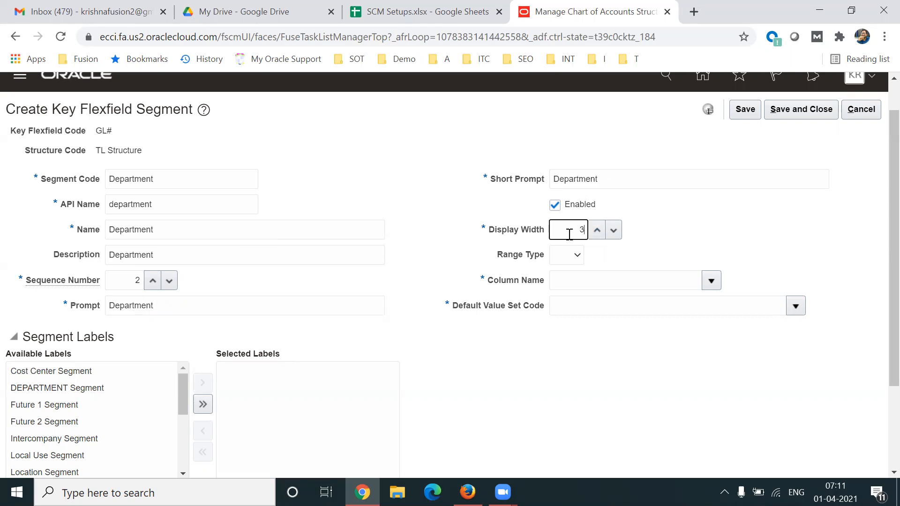
text(3)
key(Tab)
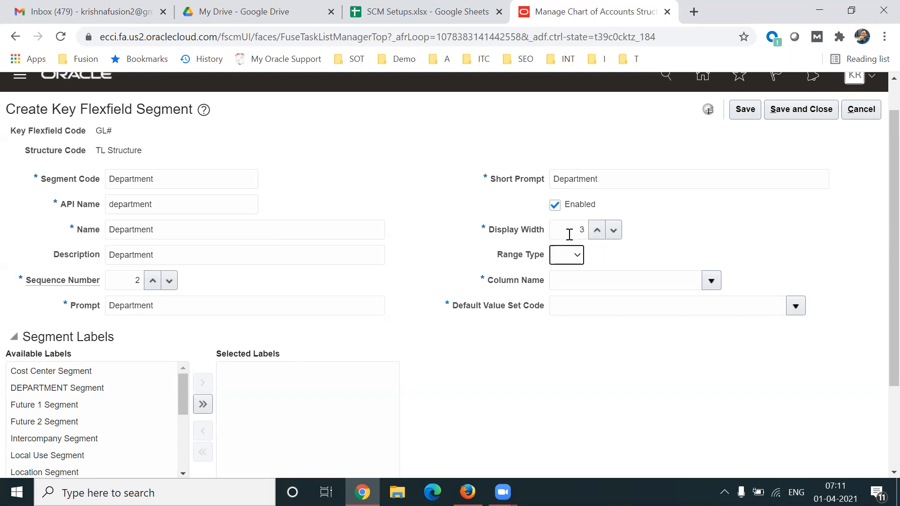
click(715, 282)
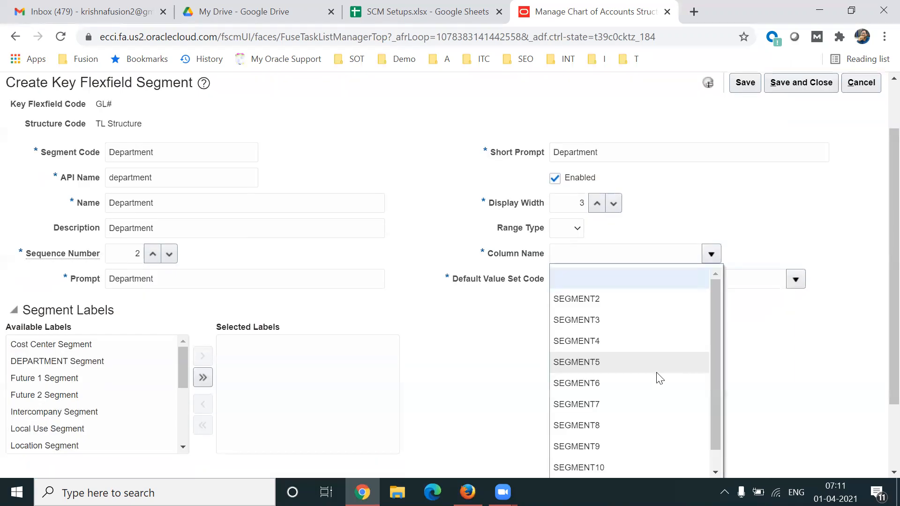
click(586, 302)
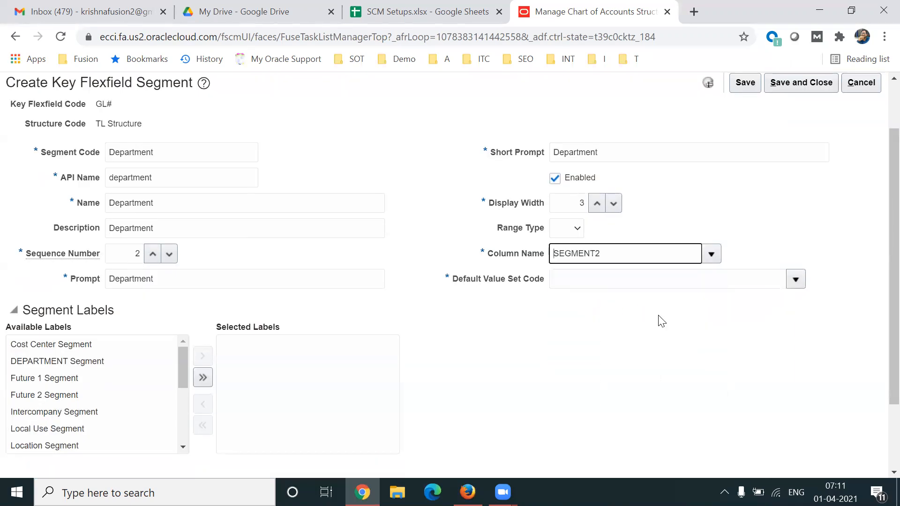
Search the value sets for TL and choose TL Department as the Department segment's default value set code.
click(797, 280)
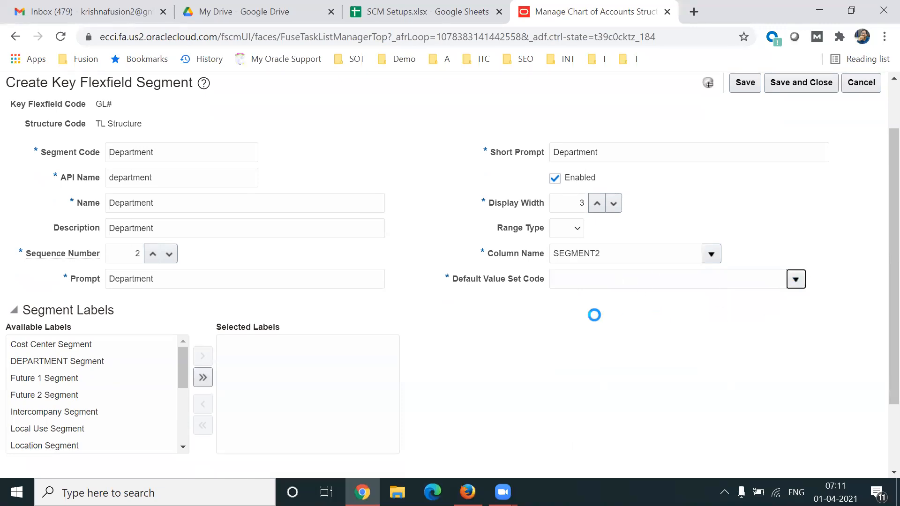
scroll(878, 338, down, 2)
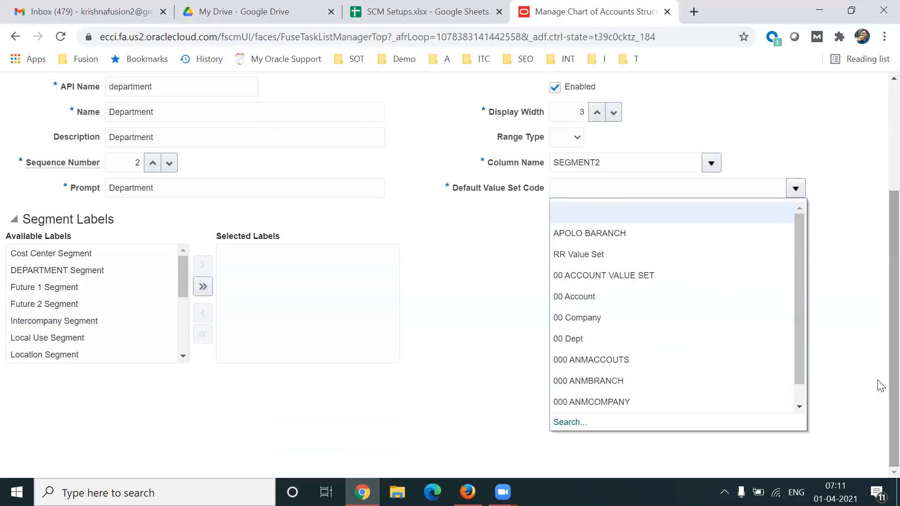
click(569, 422)
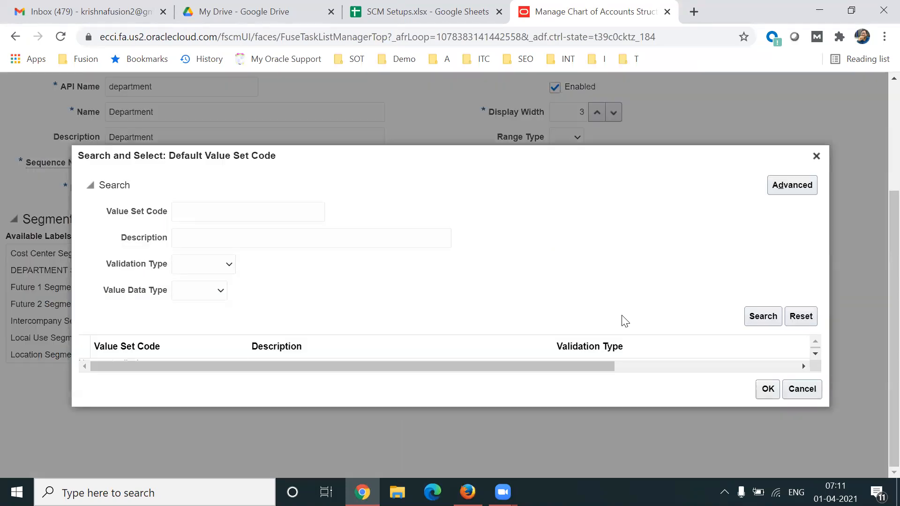
click(240, 219)
text(TL)
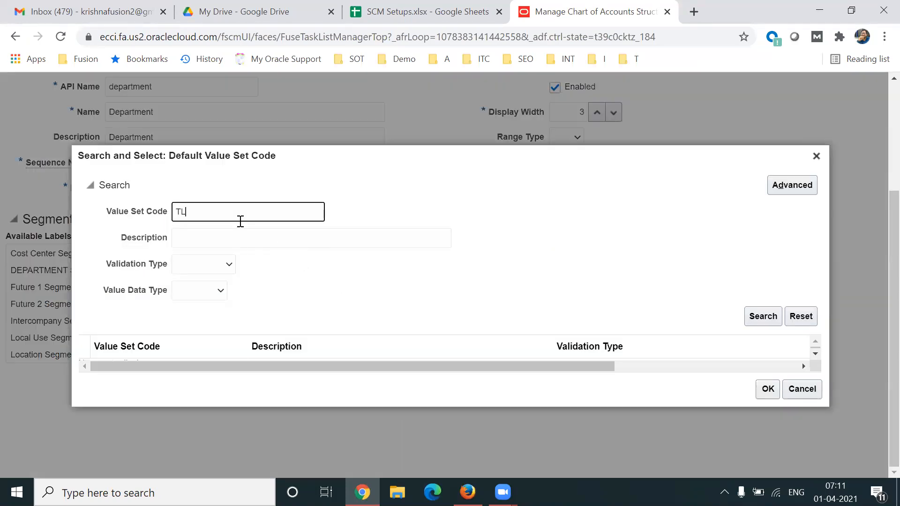
key(Return)
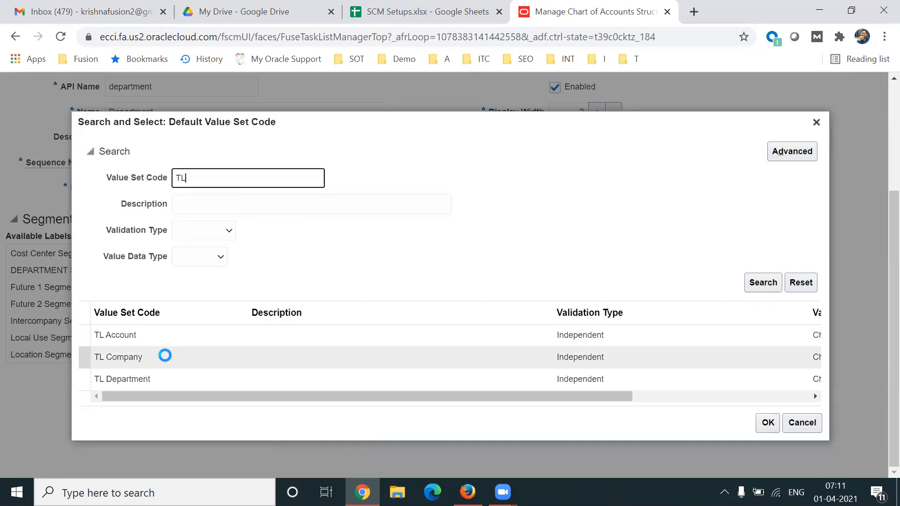
click(133, 381)
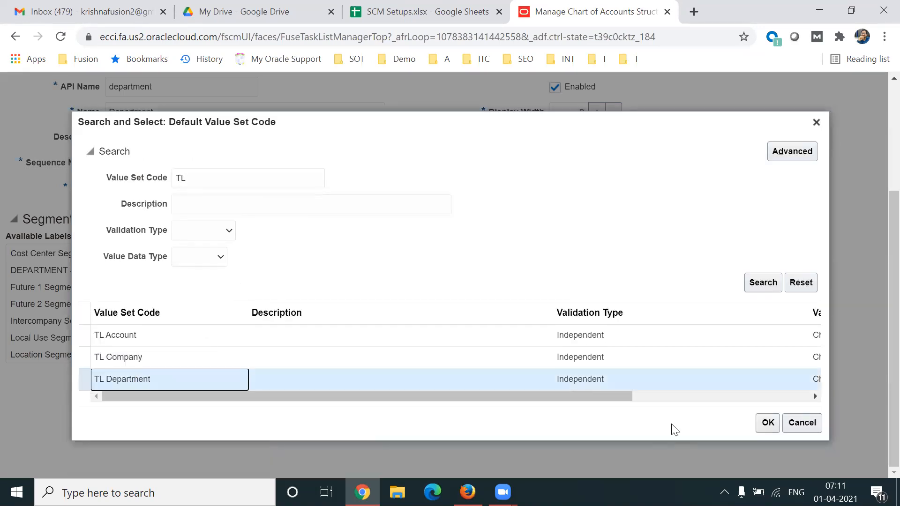
click(768, 423)
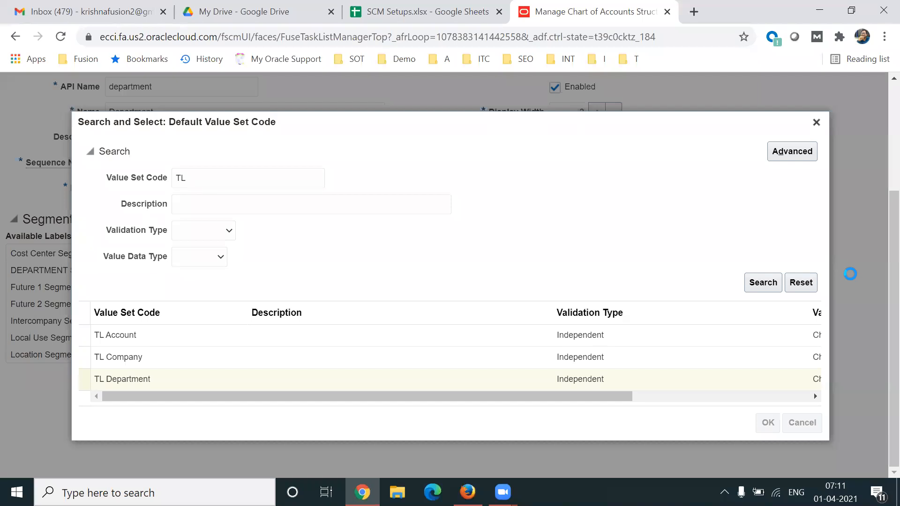
Assign the Cost Center Segment label to the Department segment.
scroll(878, 281, up, 2)
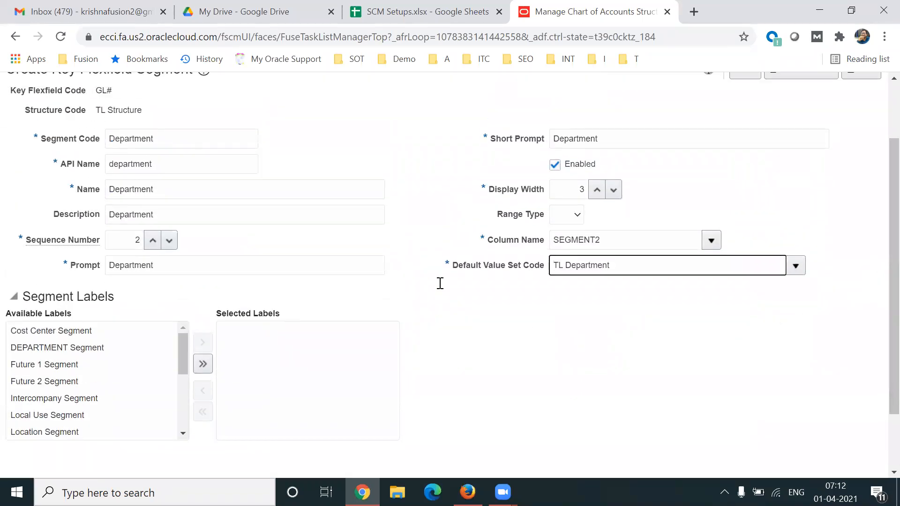
double_click(199, 131)
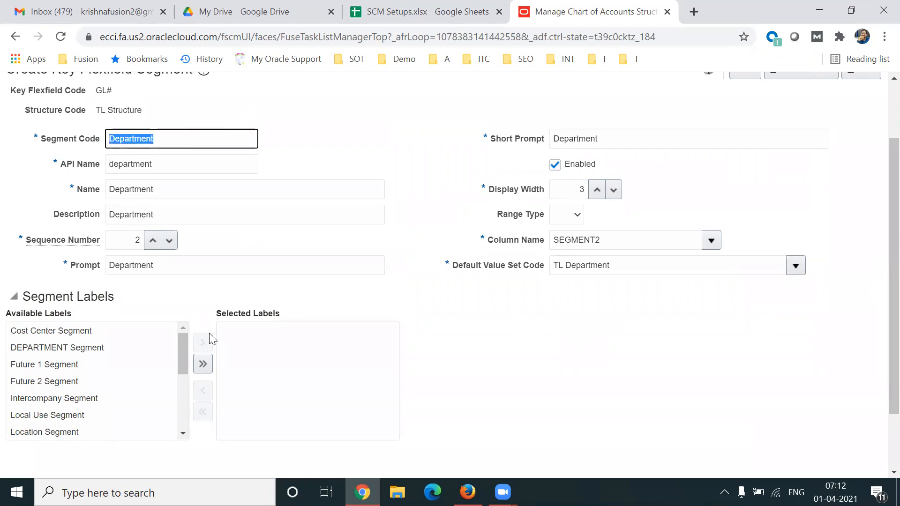
mouse_move(182, 352)
mouse_down()
mouse_move(185, 422)
mouse_move(180, 344)
mouse_up()
click(106, 330)
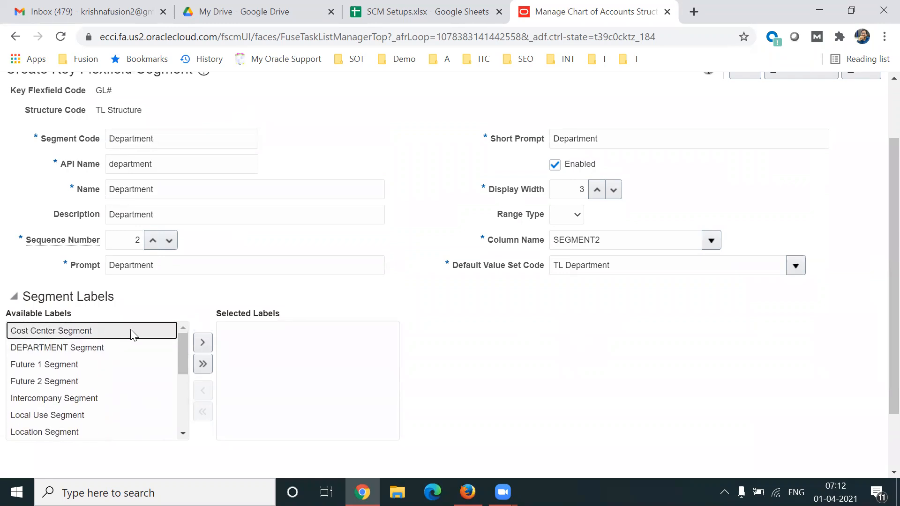
click(208, 340)
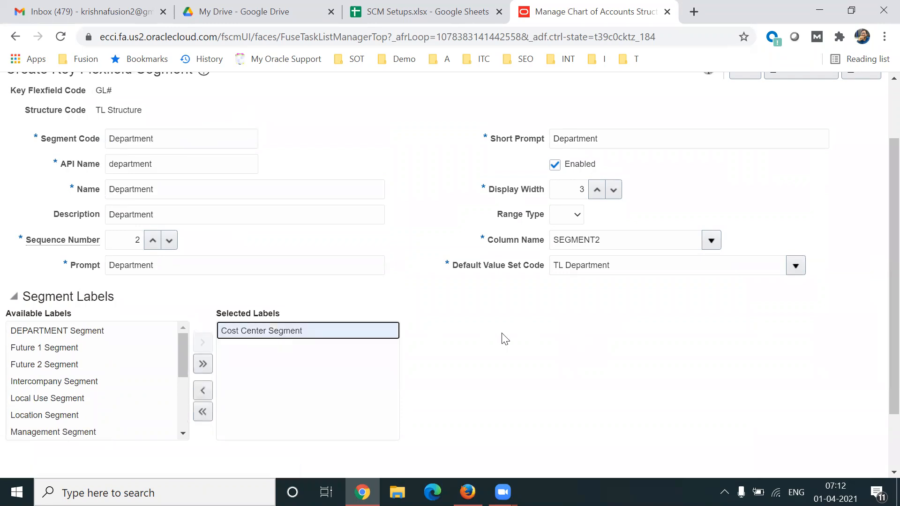
Save the Department segment and return to the structure definition.
double_click(209, 139)
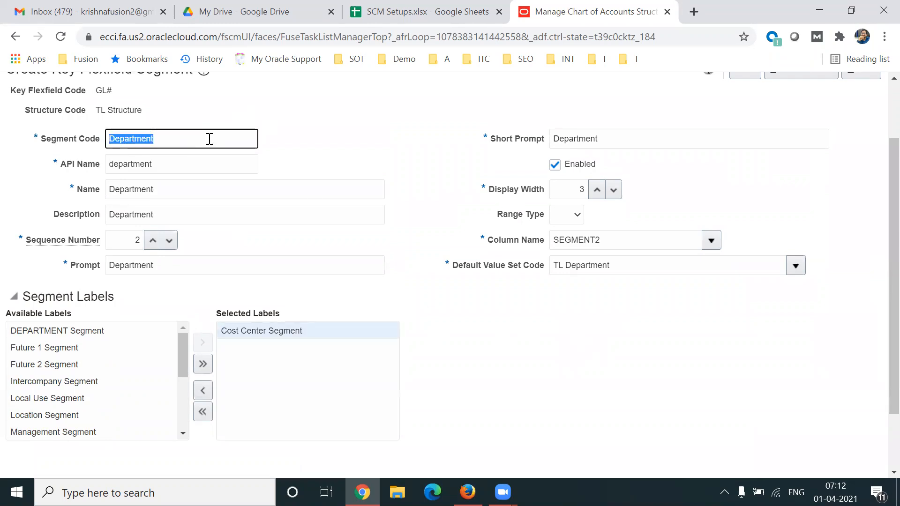
click(564, 346)
scroll(880, 215, up, 3)
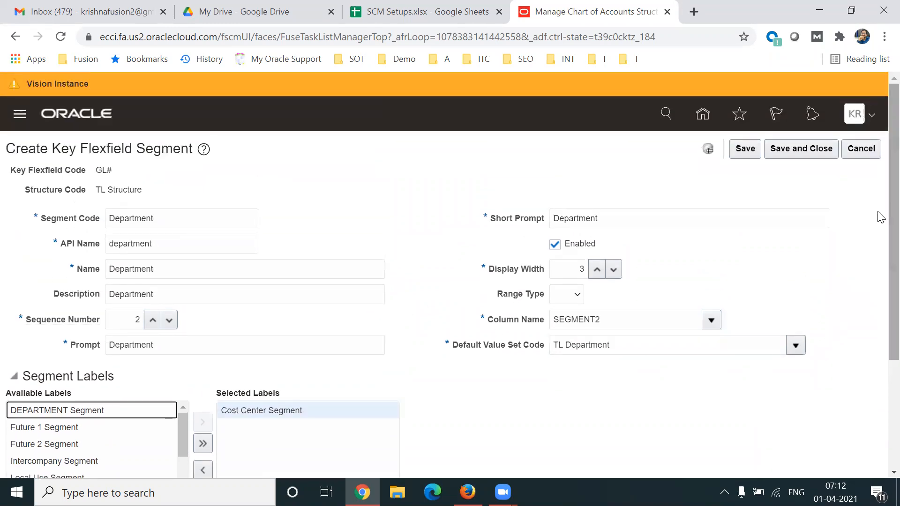
click(797, 148)
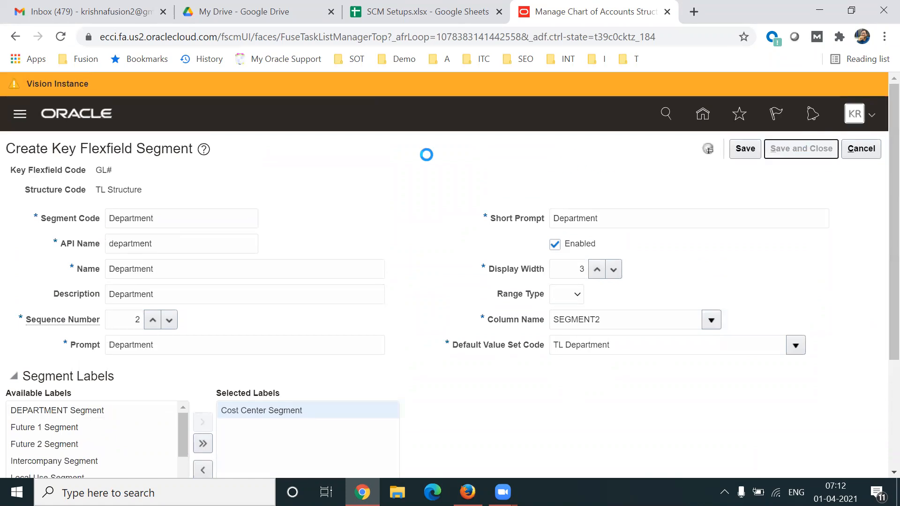
Add a third segment to TL Structure with the segment code Account.
click(162, 343)
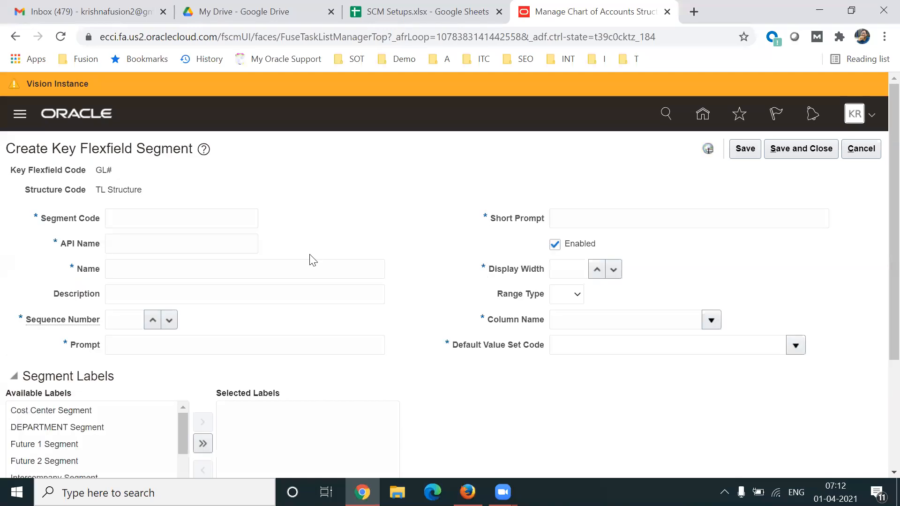
click(197, 218)
text(Account)
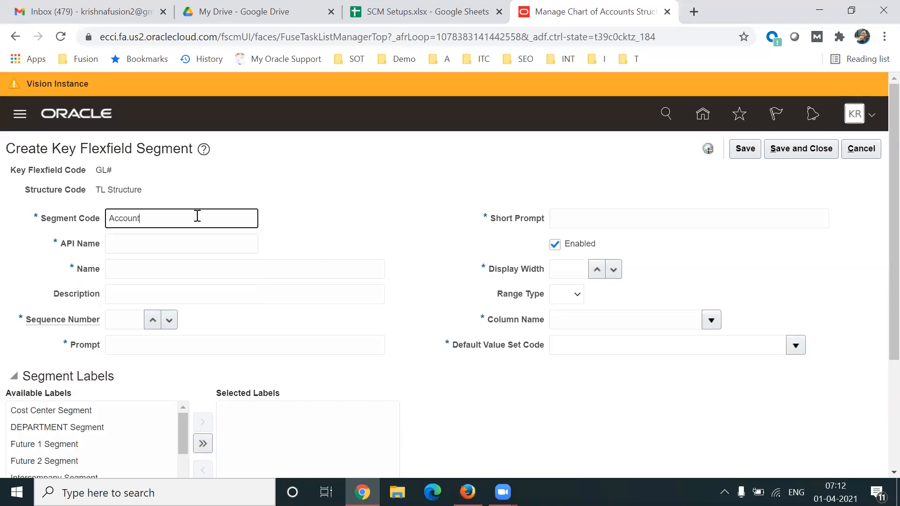
key(ctrl+a)
key(ctrl+c)
key(Tab)
Enter Account as both the name and the description of the third segment.
key(Tab)
key(ctrl+v)
key(Tab)
key(ctrl+v)
Set the Account segment's sequence number to 3 and enter Account as its prompt and short prompt.
key(Tab)
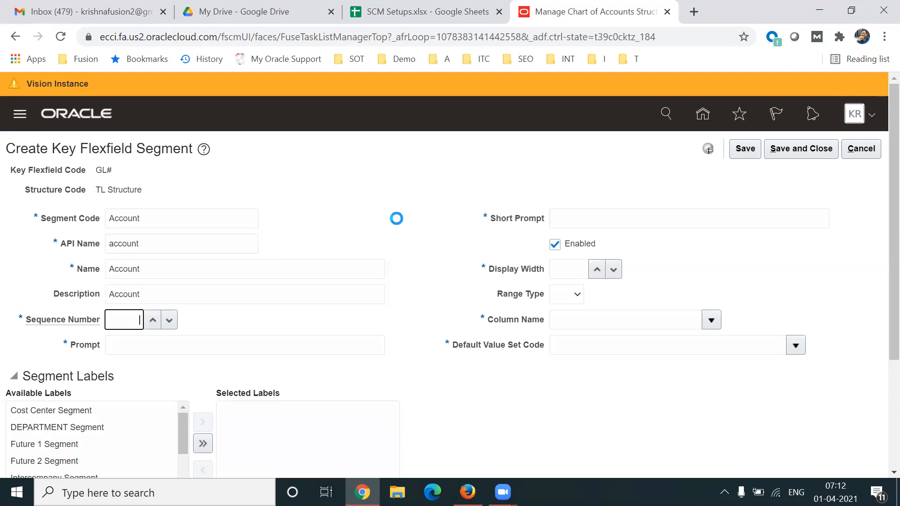
key(Tab)
key(ctrl+v)
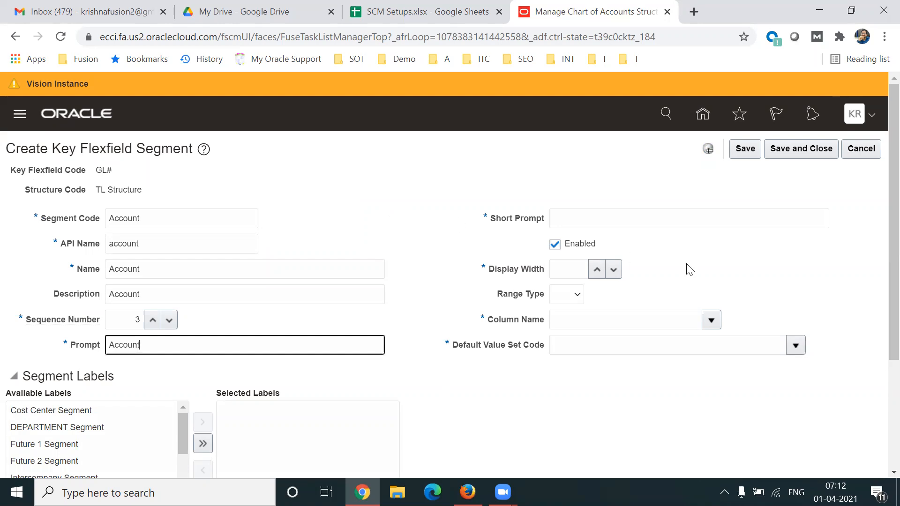
click(621, 220)
key(ctrl+v)
Set the Account segment's display width to 4 and assign SEGMENT3 as its column name.
click(567, 272)
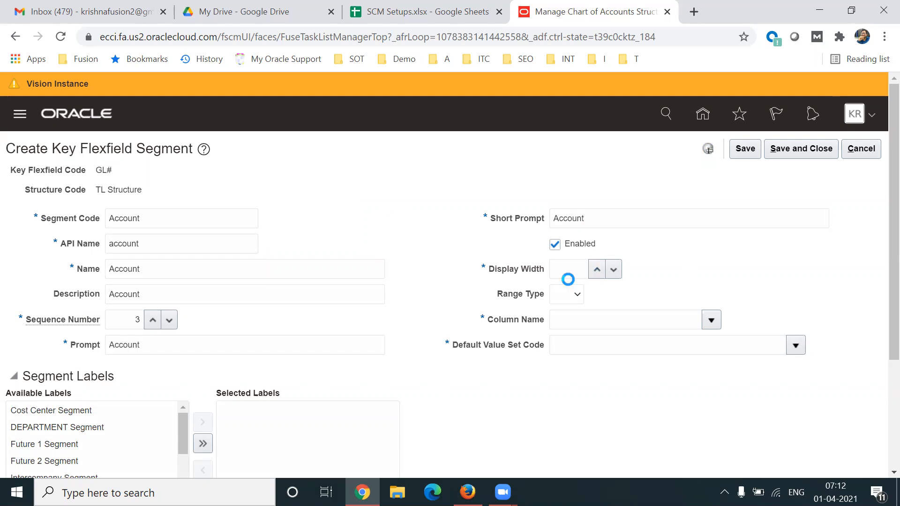
text(4)
key(Tab)
key(Tab)
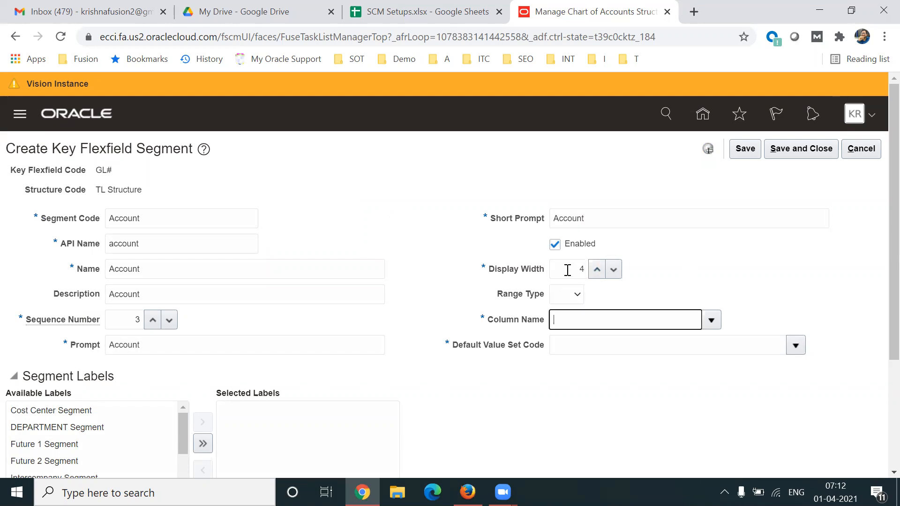
click(713, 320)
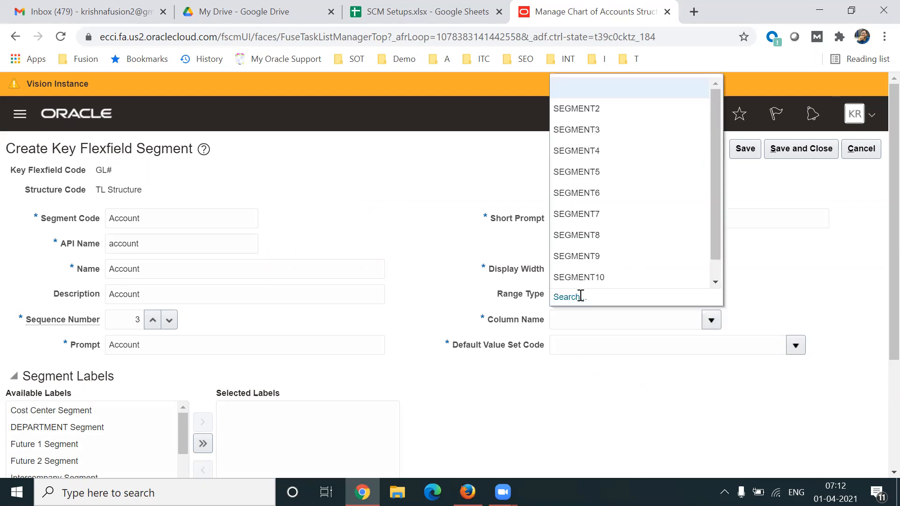
click(595, 130)
Search the value sets for codes starting with TL and assign TL Account as the Account segment's default value set.
click(795, 345)
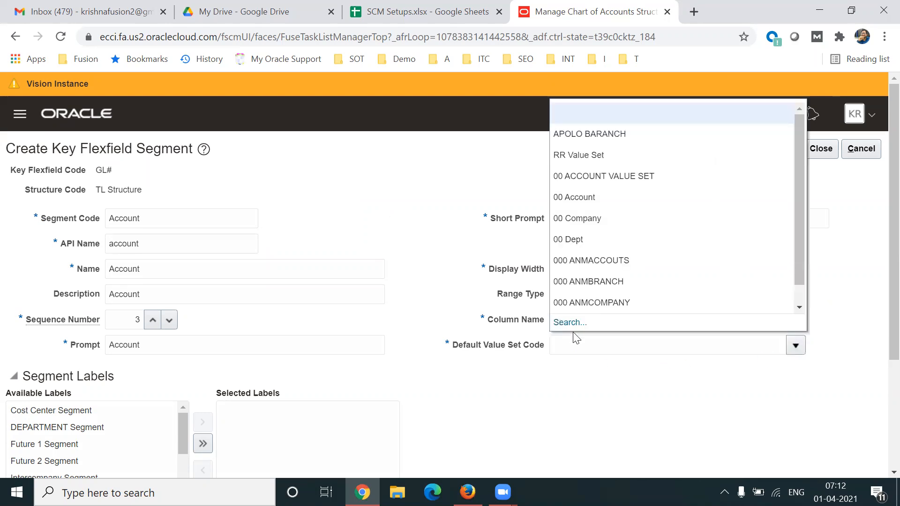
click(570, 319)
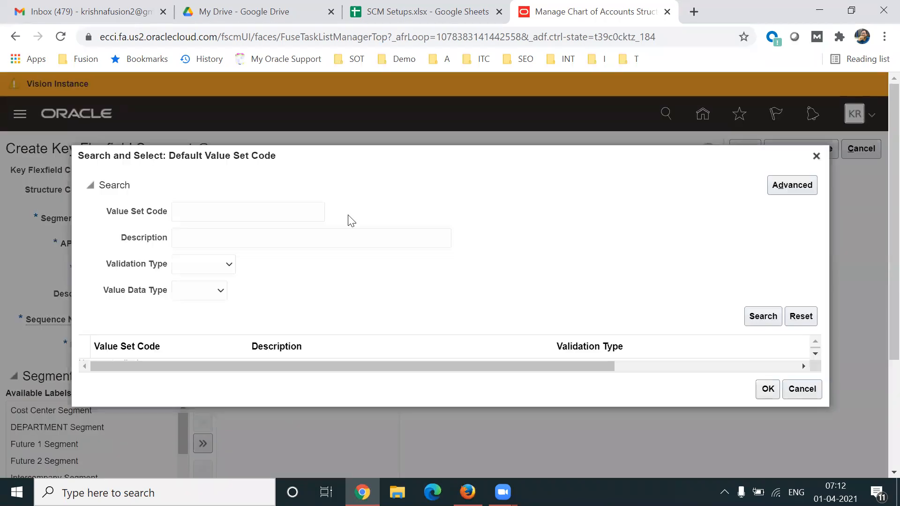
click(222, 205)
text(T)
key(Return)
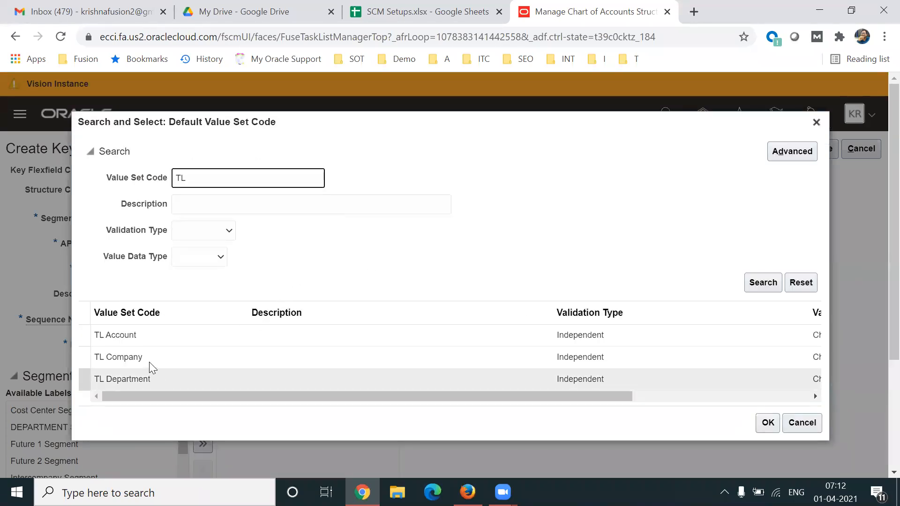
click(141, 335)
click(763, 421)
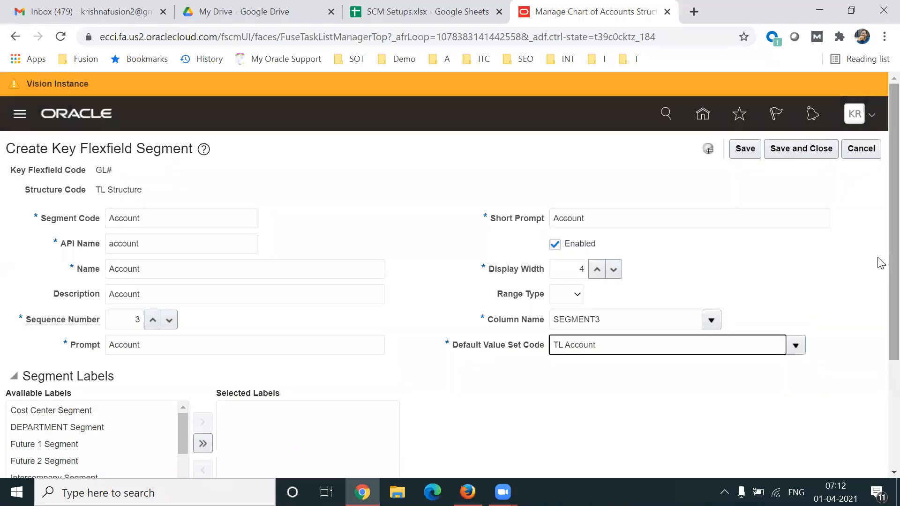
Assign the Natural Account Segment label to the Account segment.
scroll(877, 261, down, 1)
double_click(186, 165)
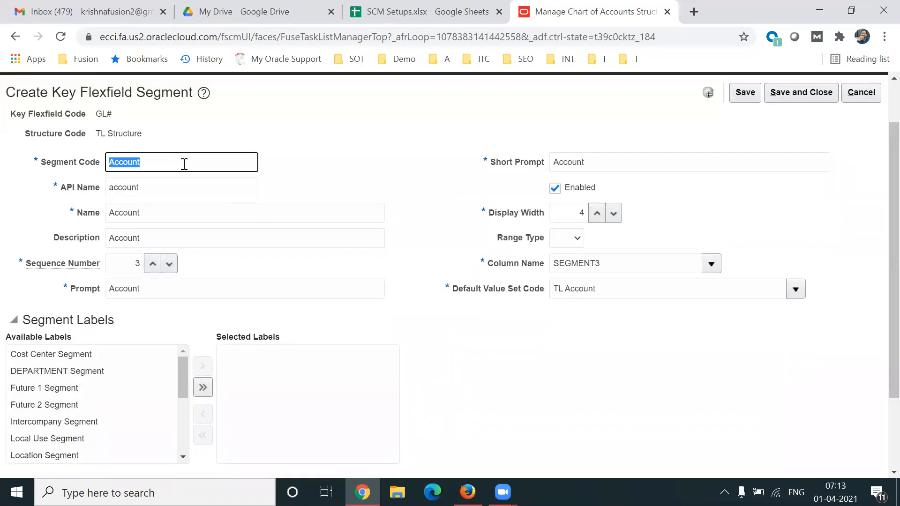
triple_click(639, 288)
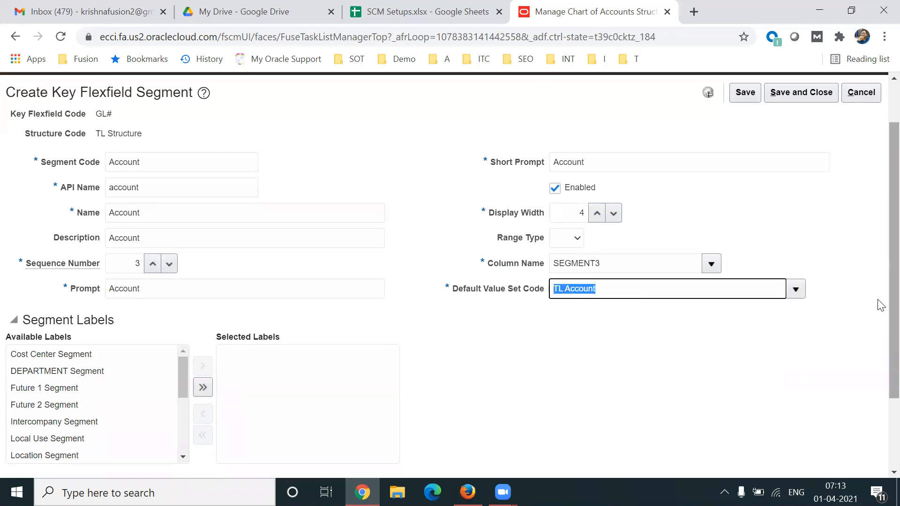
scroll(878, 324, down, 2)
drag(185, 302, 182, 334)
click(103, 321)
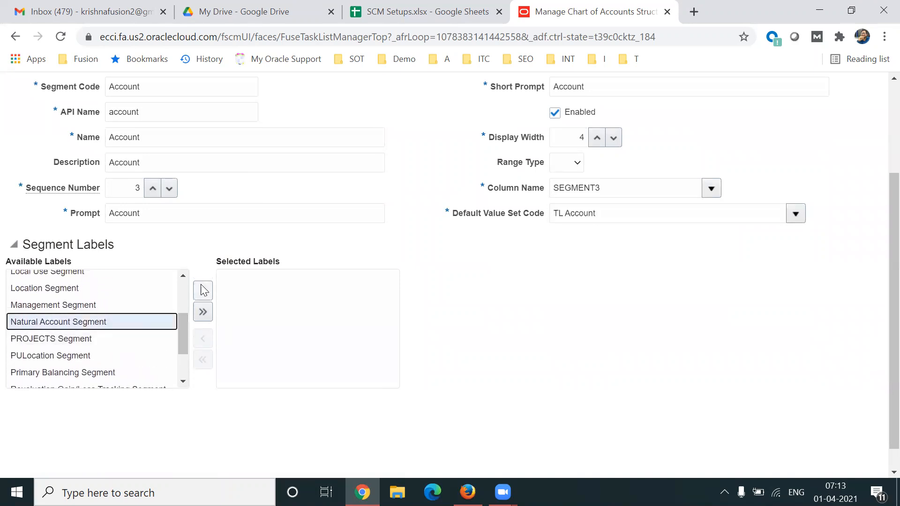
click(203, 290)
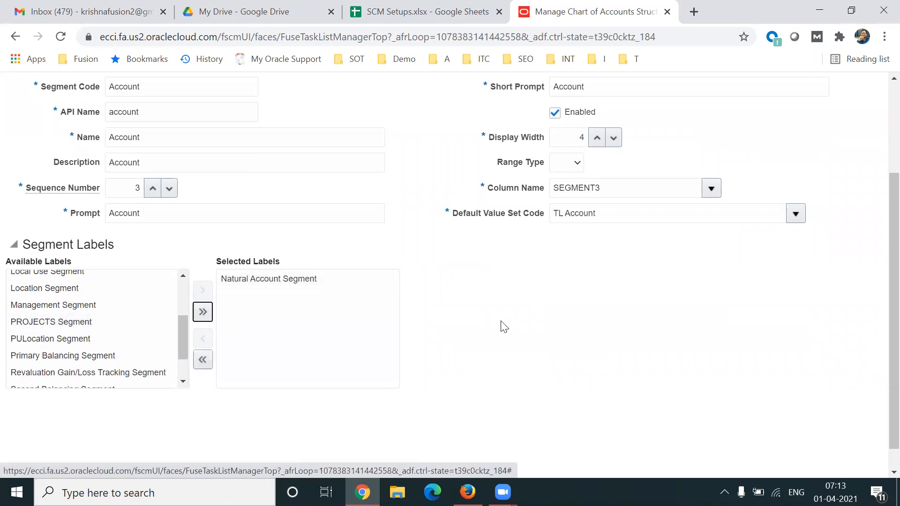
Review the remaining available segment labels, then save and close the Account segment.
drag(183, 339, 181, 307)
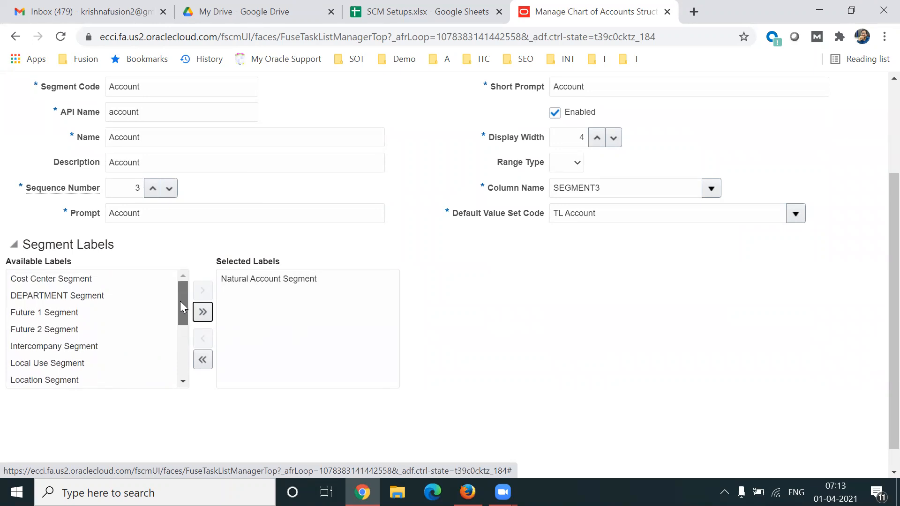
drag(179, 303, 178, 370)
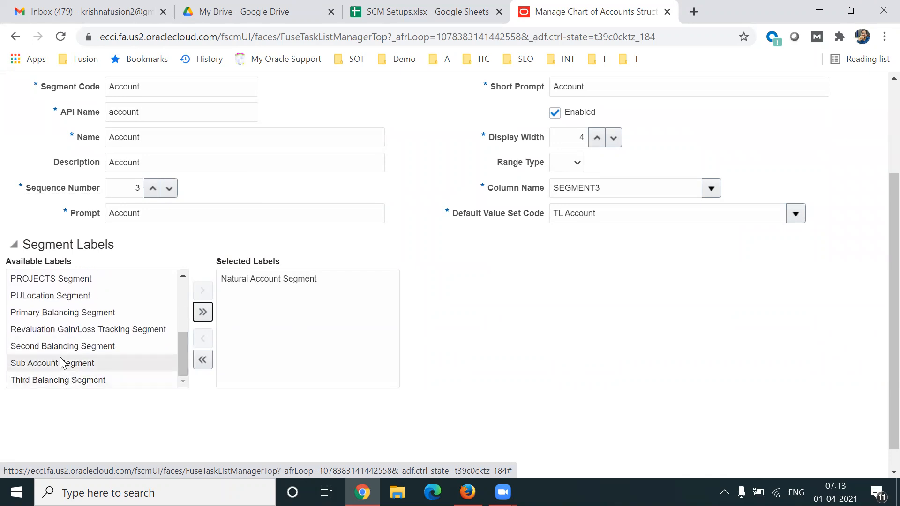
drag(181, 354, 176, 280)
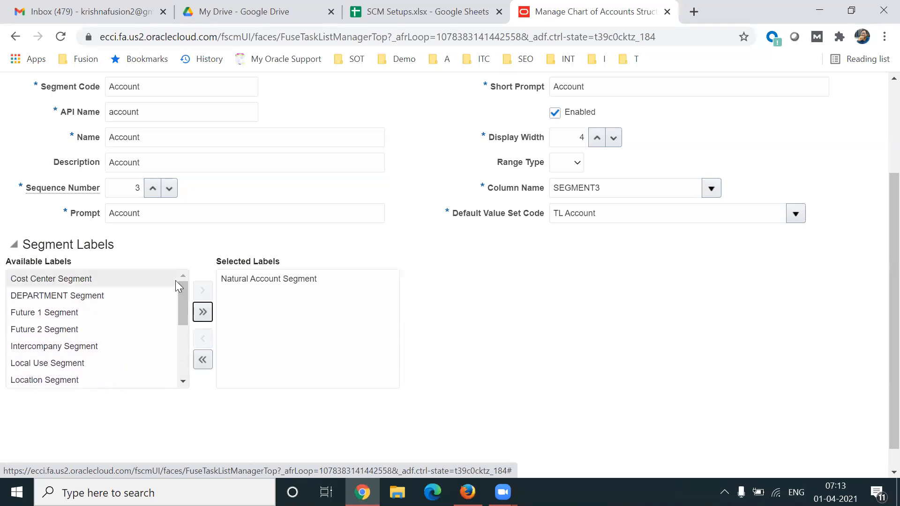
click(323, 280)
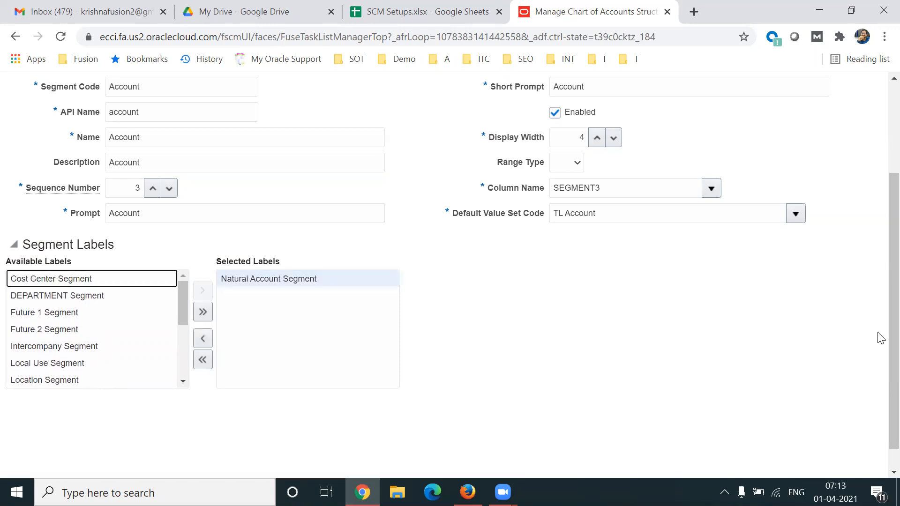
scroll(879, 334, up, 3)
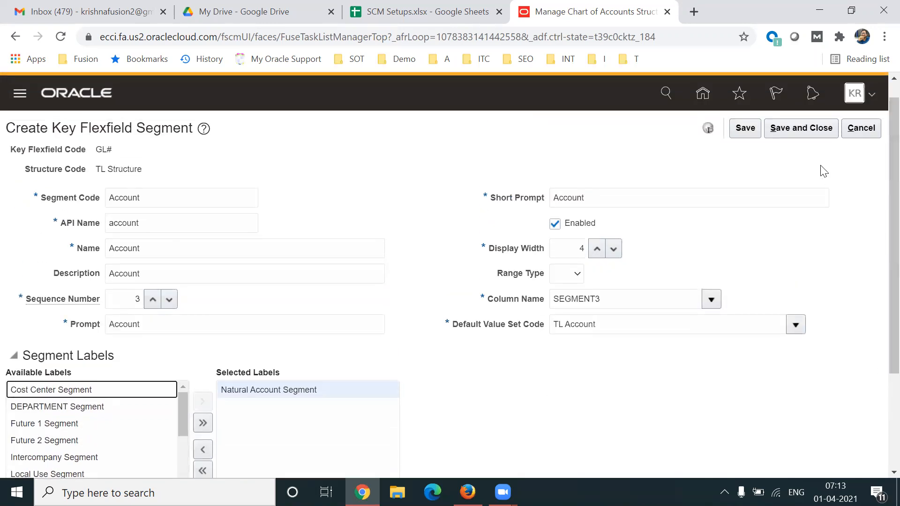
click(797, 124)
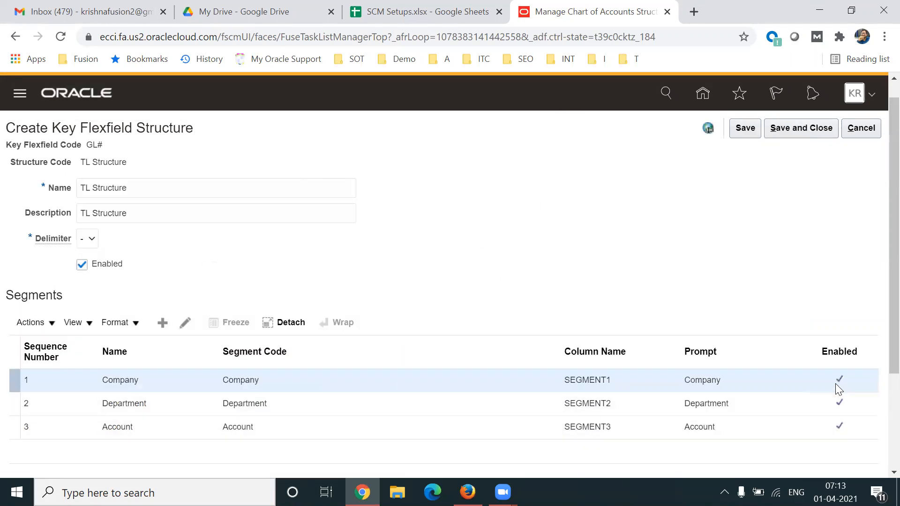
Review the segment list of TL Structure, then save and close the structure.
scroll(878, 283, down, 3)
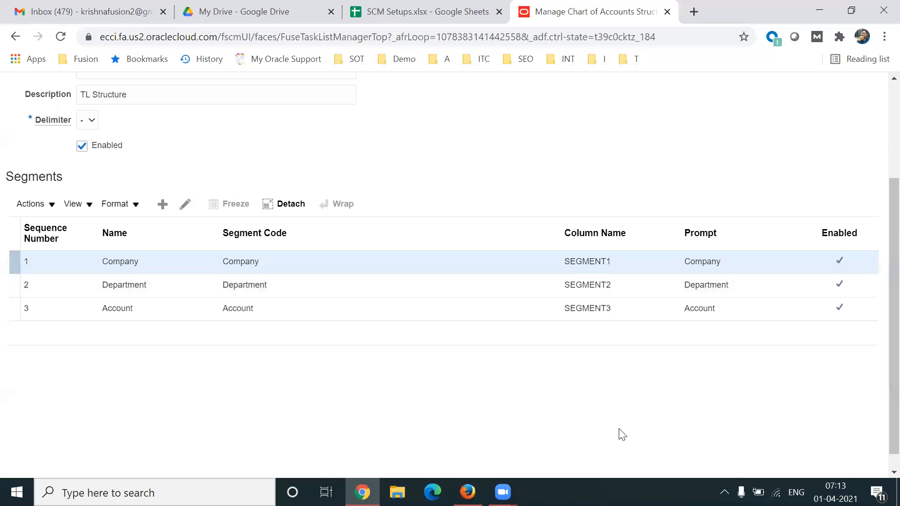
scroll(881, 364, up, 3)
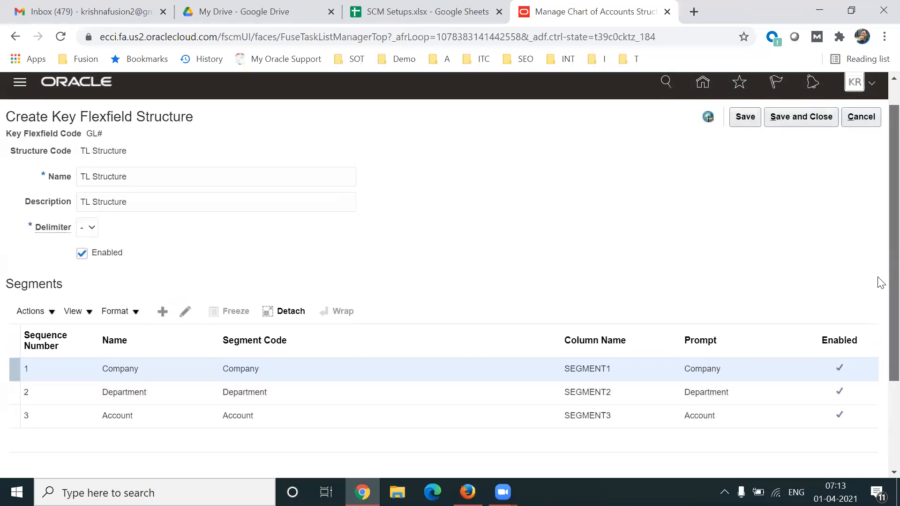
click(783, 131)
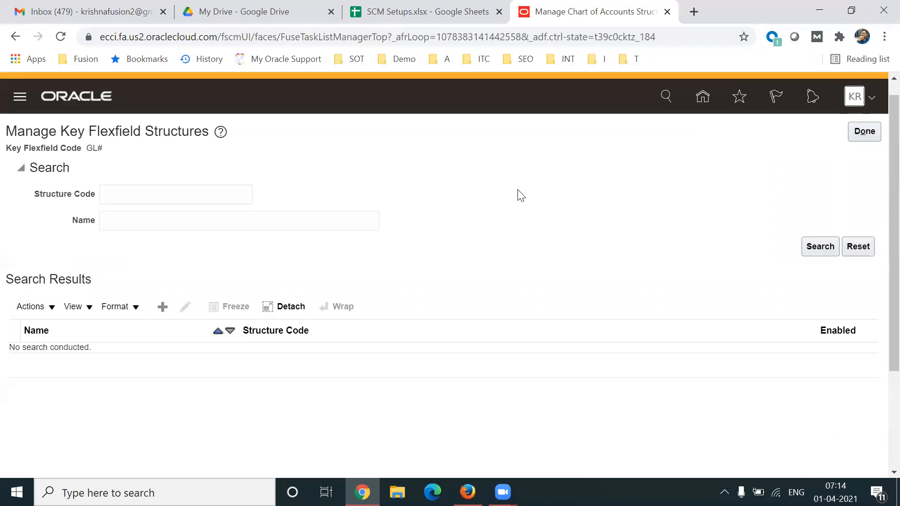
Switch to the SCM Setups spreadsheet in Google Sheets and check the Create Structure and Create Structure Instance entries.
click(387, 19)
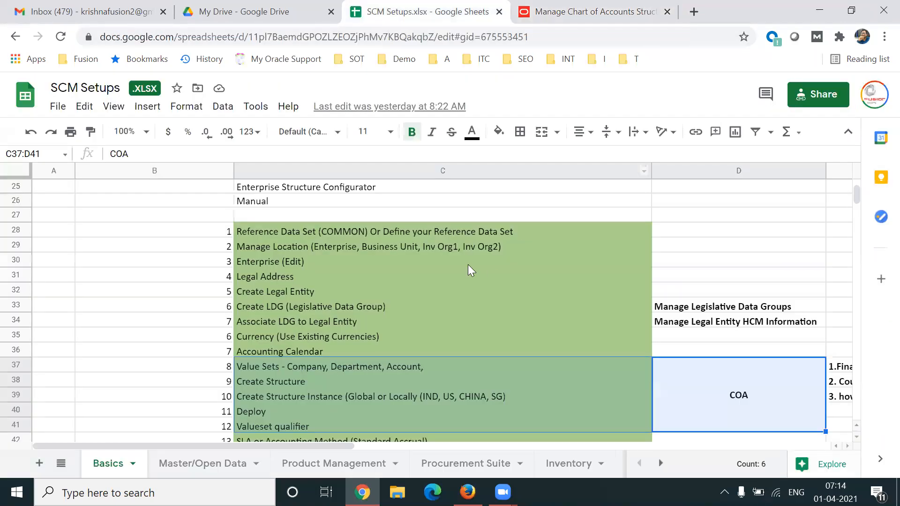
click(303, 386)
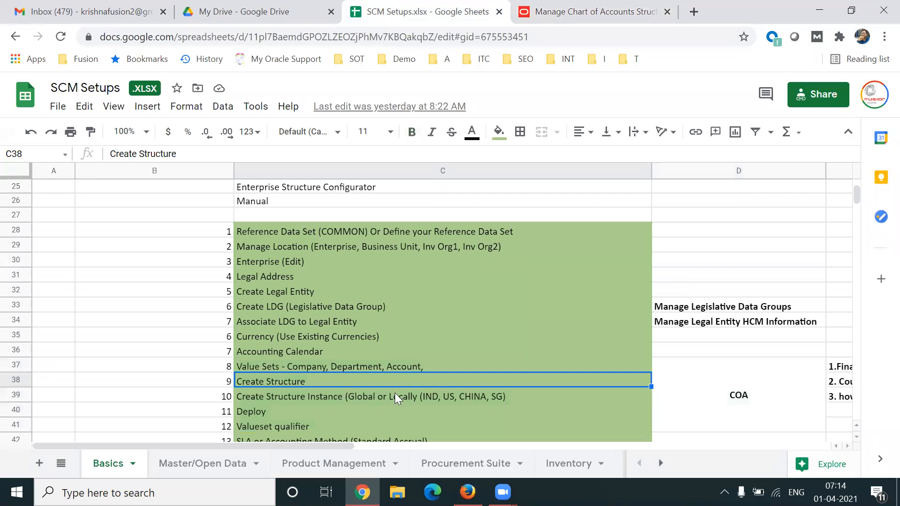
click(358, 397)
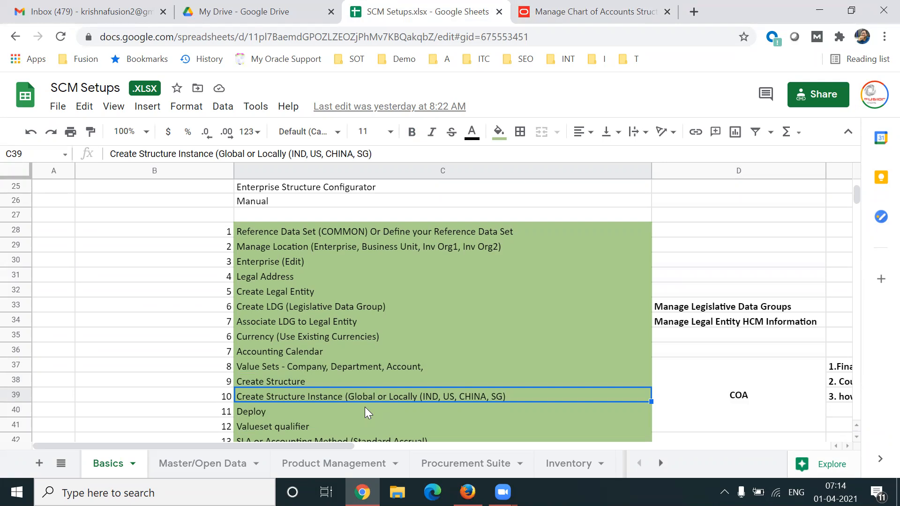
Open the Examples sheet and find the chart of accounts example with the Structure and S. Instances rows.
click(661, 464)
click(661, 464)
click(586, 464)
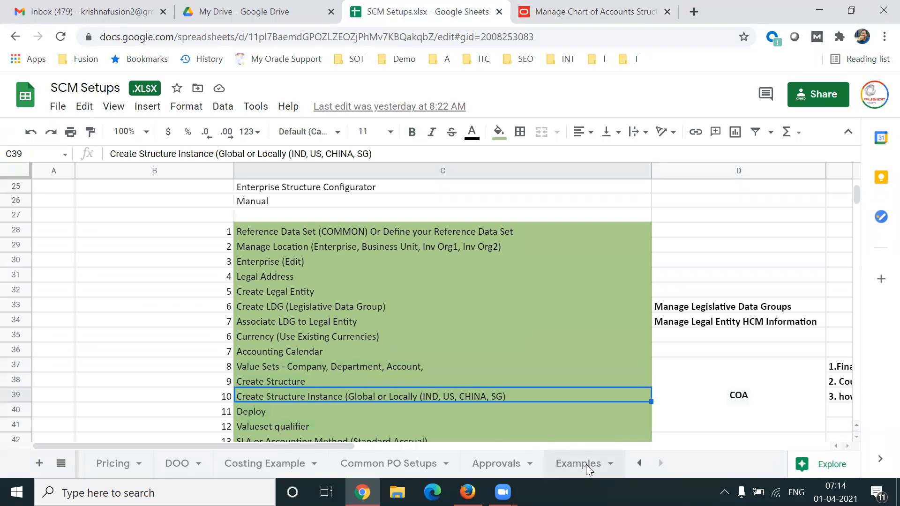
click(166, 300)
key(Up)
key(Up)
key(Up)
key(Up)
key(Up)
key(Up)
key(Up)
key(Up)
key(Down)
key(Down)
key(Down)
key(Down)
key(Down)
key(Down)
key(Down)
key(Down)
key(Down)
key(Down)
key(Down)
key(Down)
key(Down)
key(Down)
key(Down)
key(Down)
key(Down)
key(Down)
key(Down)
key(Down)
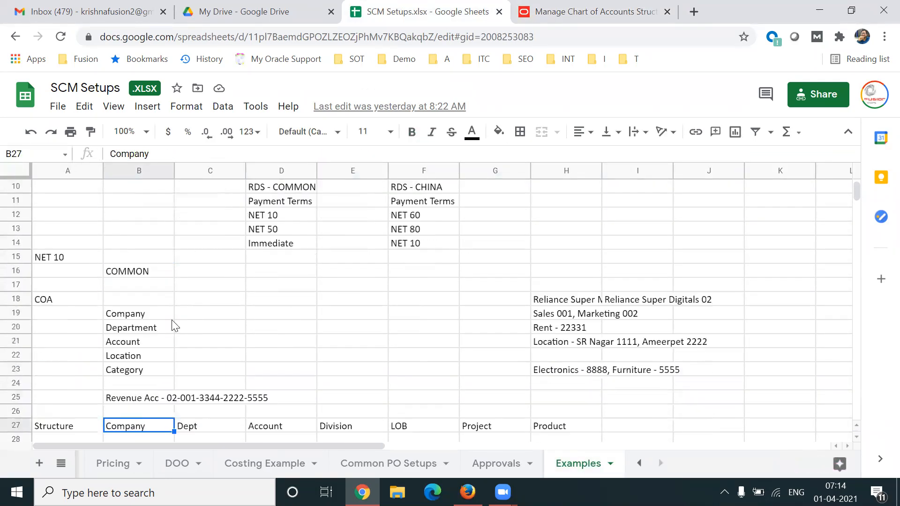
key(Down)
key(Down)
key(Down)
key(Down)
key(Down)
key(Down)
key(Down)
key(Down)
key(Down)
key(Down)
key(Down)
key(Down)
key(Down)
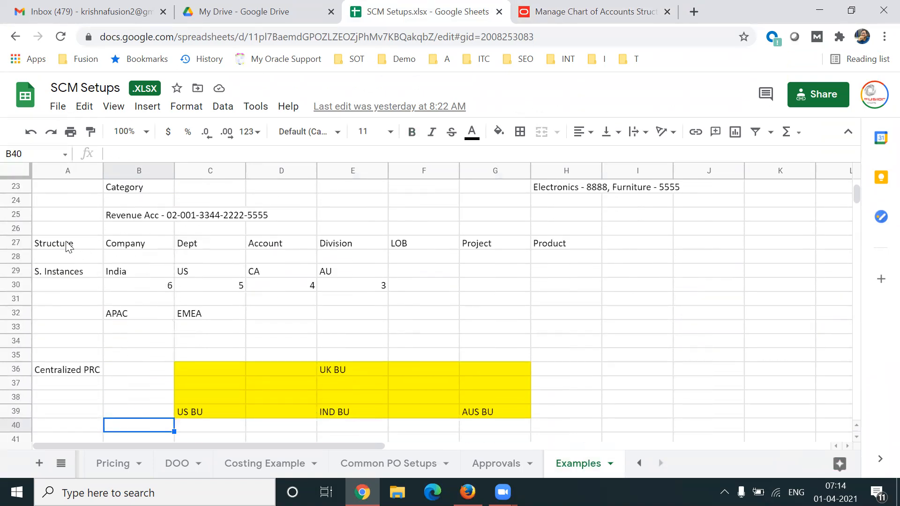
Examine the example's Structure row, covering the segments from Company to Product.
drag(69, 247, 572, 324)
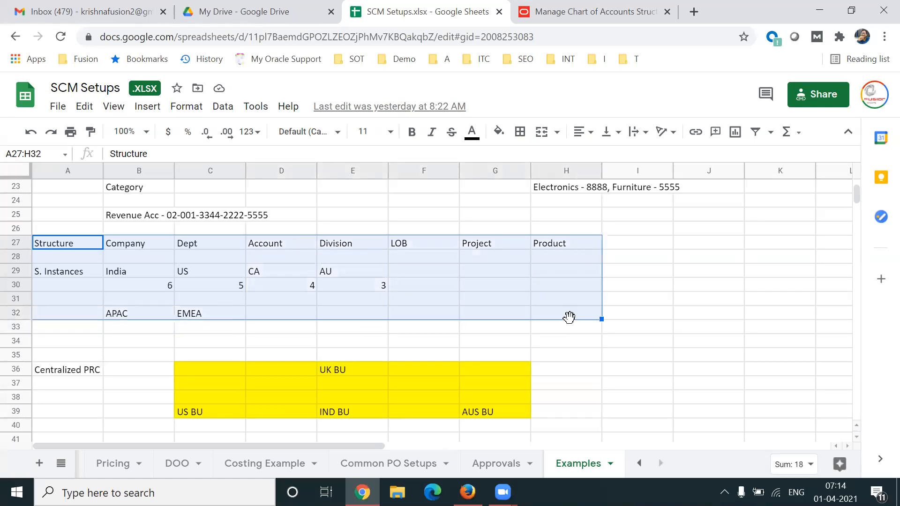
click(150, 258)
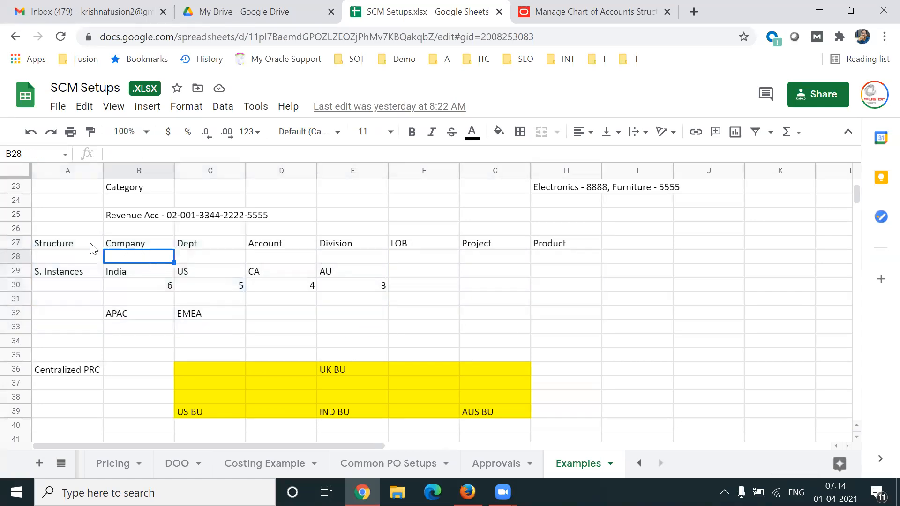
click(71, 247)
drag(145, 247, 569, 249)
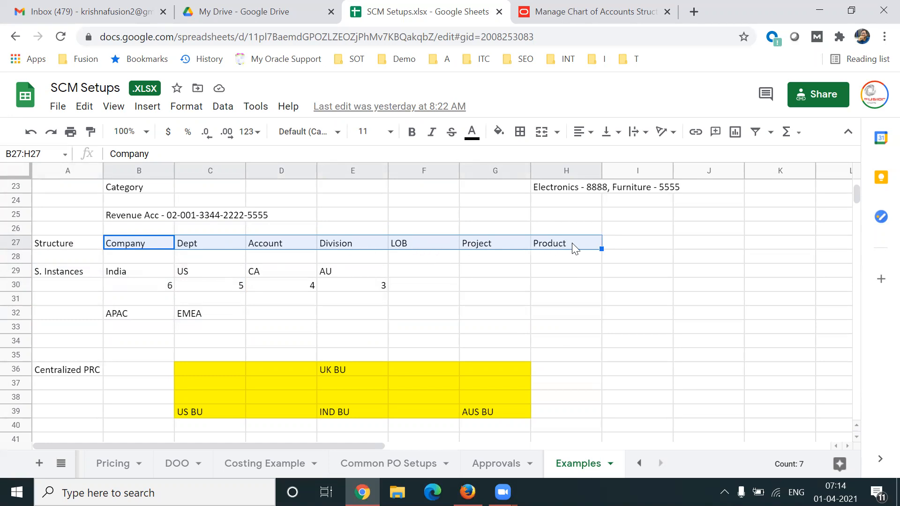
click(560, 248)
click(498, 250)
drag(160, 249, 547, 243)
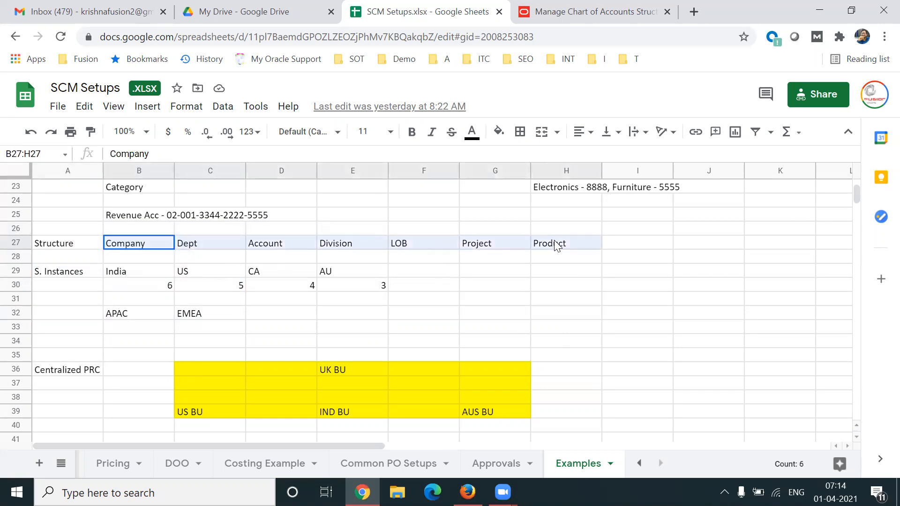
click(92, 242)
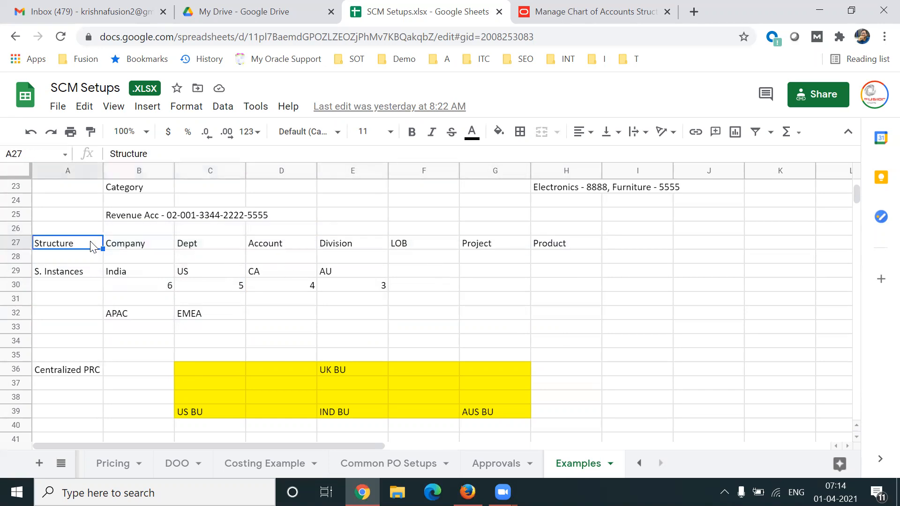
Examine the structure instances India, US, CA and AU in the S. Instances row.
click(151, 276)
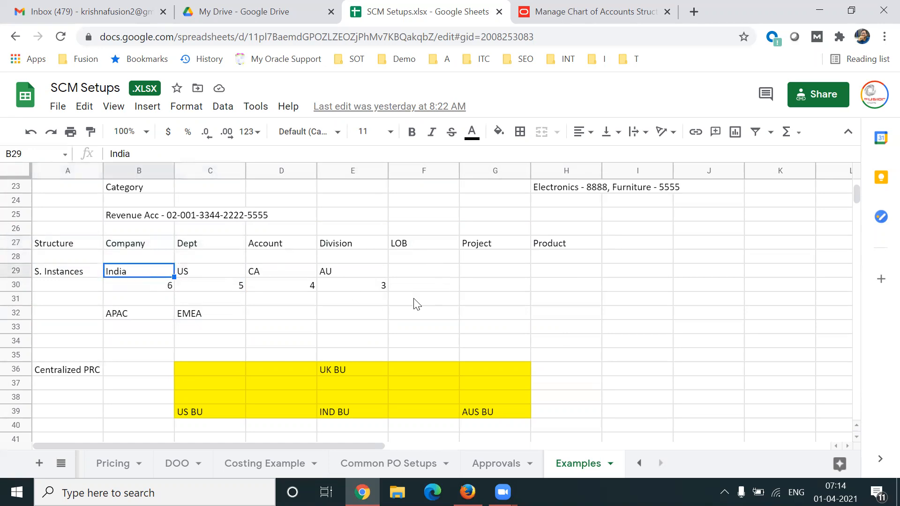
key(shift+Right)
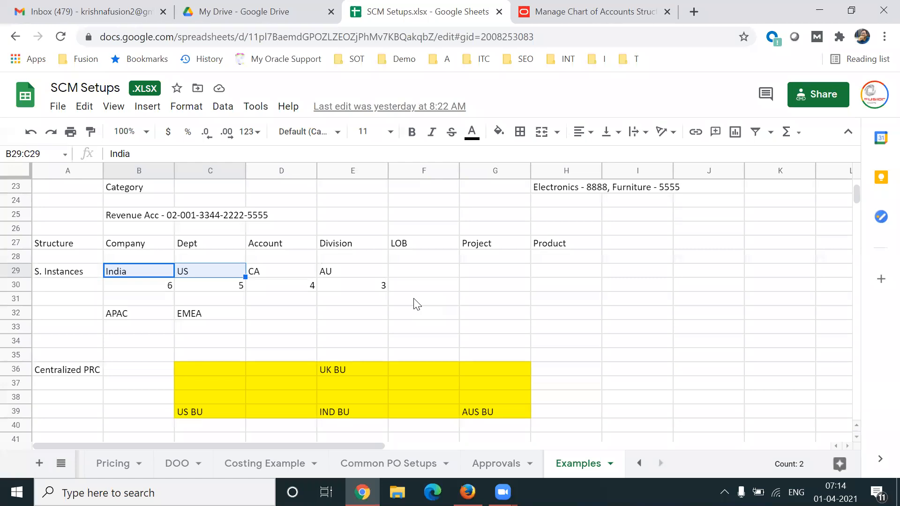
key(shift+Right)
key(shift+Right)
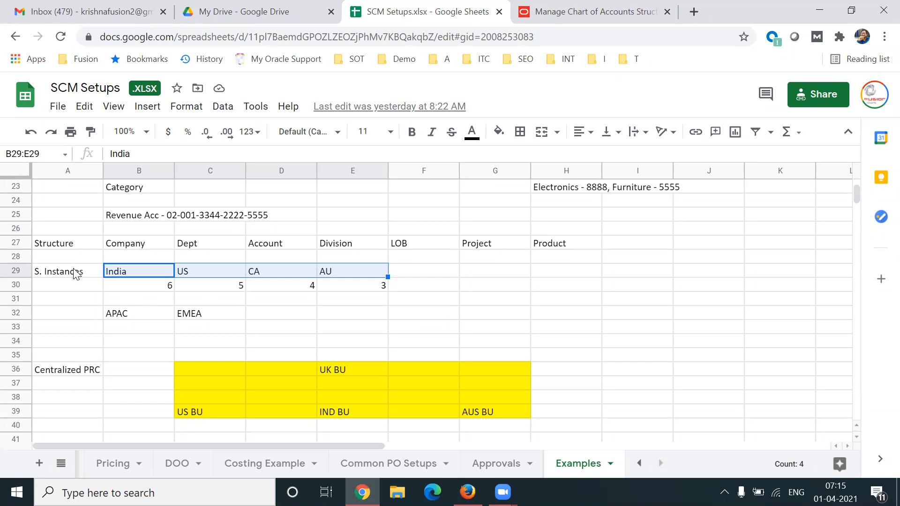
Compare the Structure row's segments with the S. Instances row and the segment count under India.
click(139, 248)
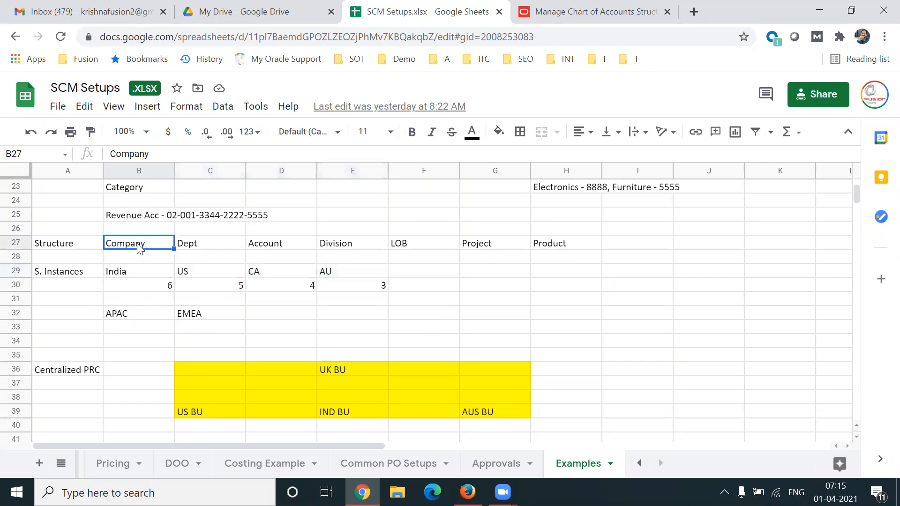
key(shift+Right)
key(shift+Right)
key(shift+Right)
key(shift+Right)
key(shift+Right)
key(shift+Right)
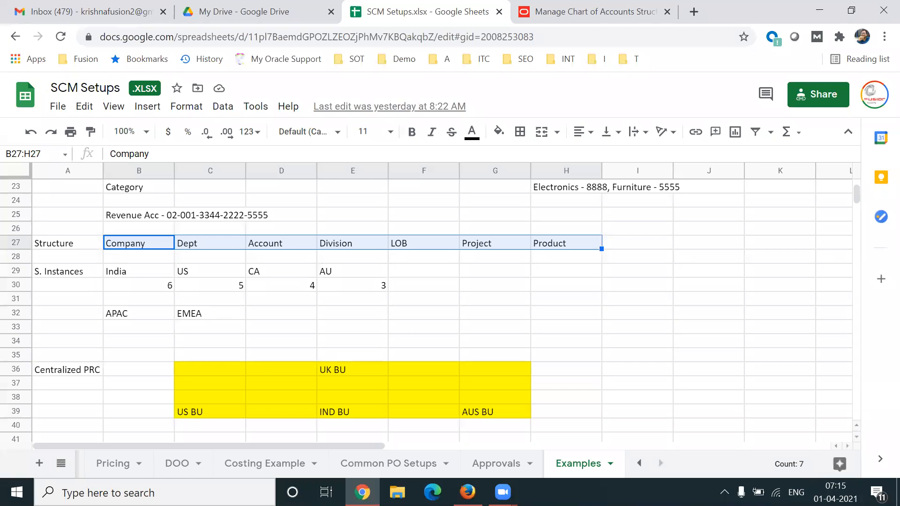
click(85, 276)
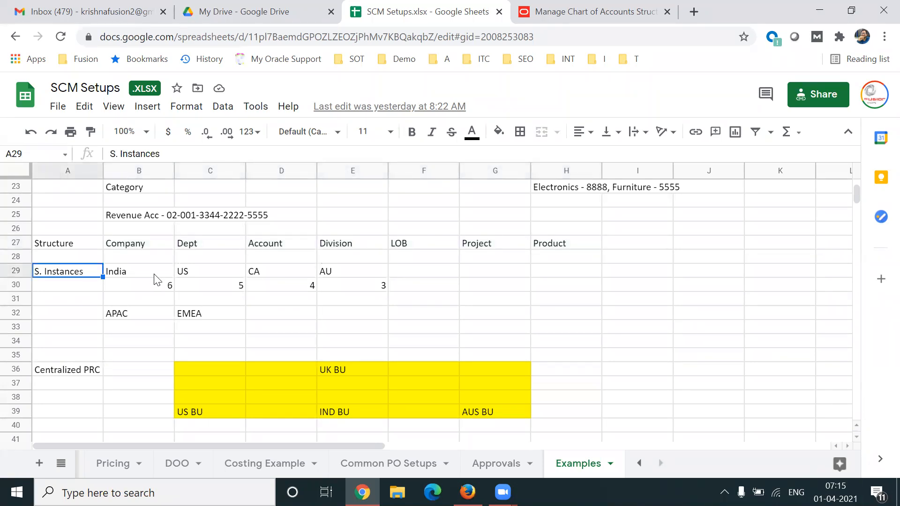
click(143, 291)
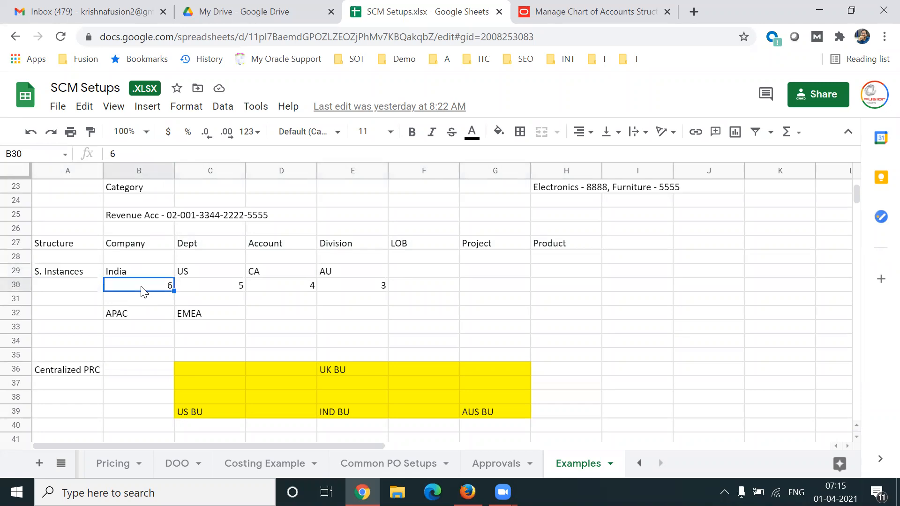
Compare the segment counts under the India, US, CA and AU structure instances.
click(148, 276)
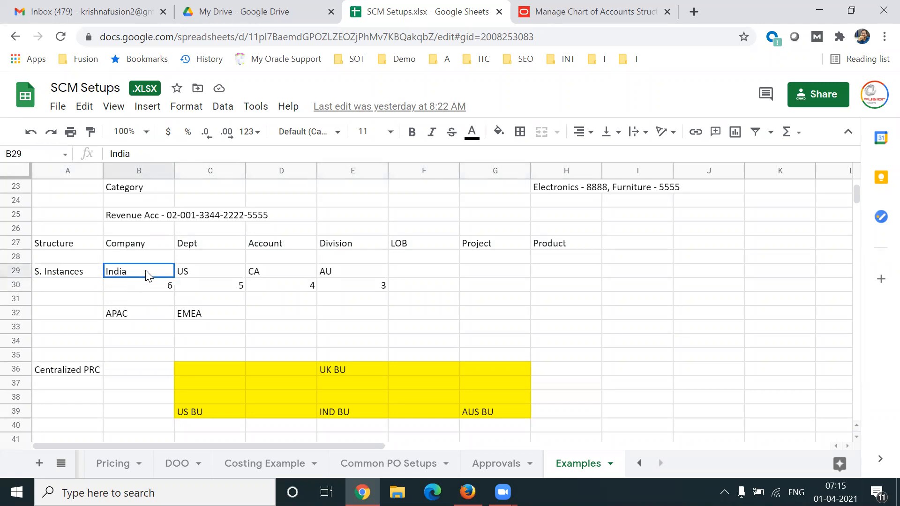
click(141, 290)
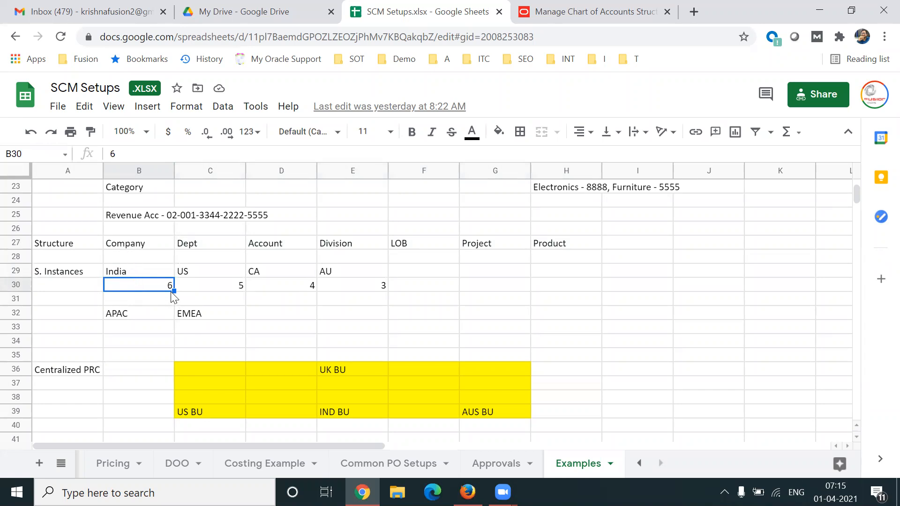
click(233, 288)
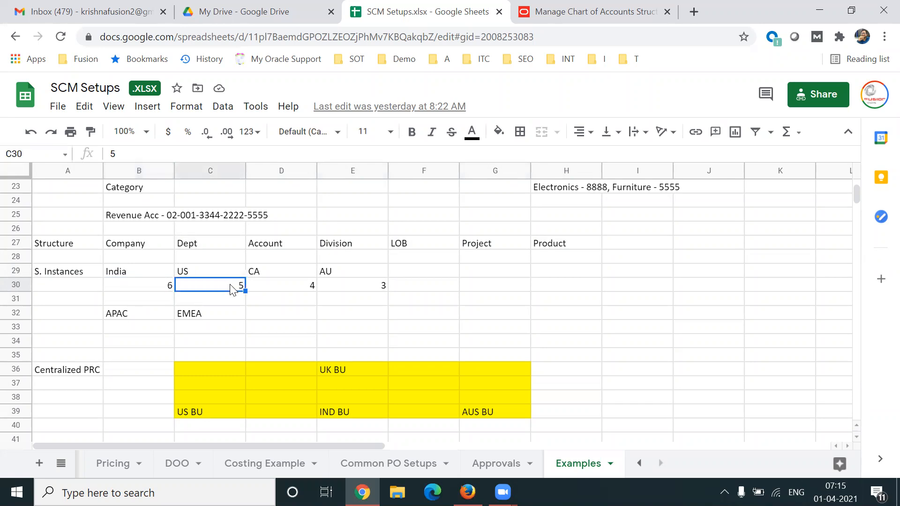
click(304, 289)
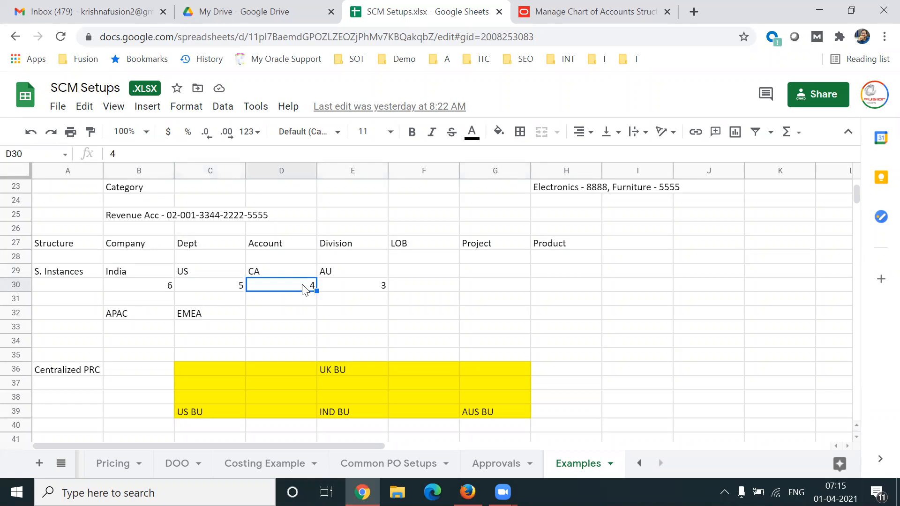
click(381, 290)
click(358, 277)
Highlight the Structure row's segments from Company to Product.
click(164, 249)
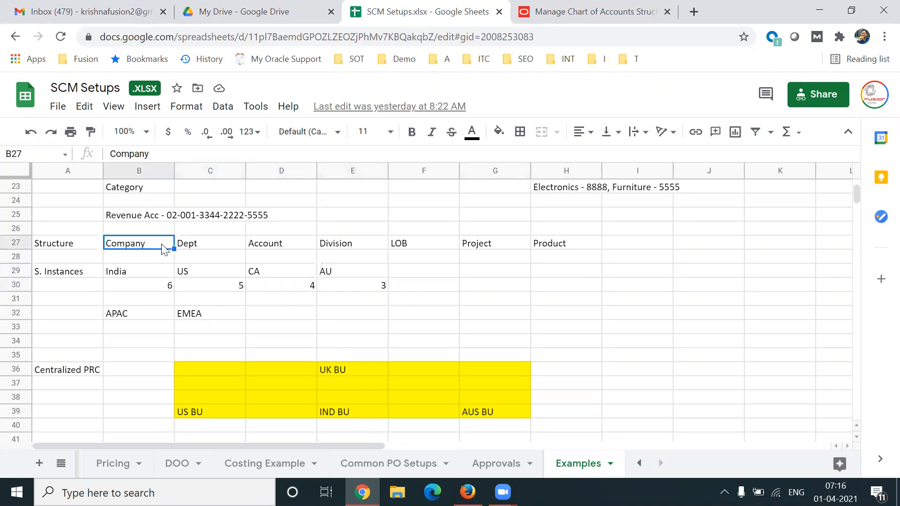
key(shift+Right)
key(shift+Right)
key(shift+Right)
key(shift+Right)
key(shift+Right)
key(shift+Right)
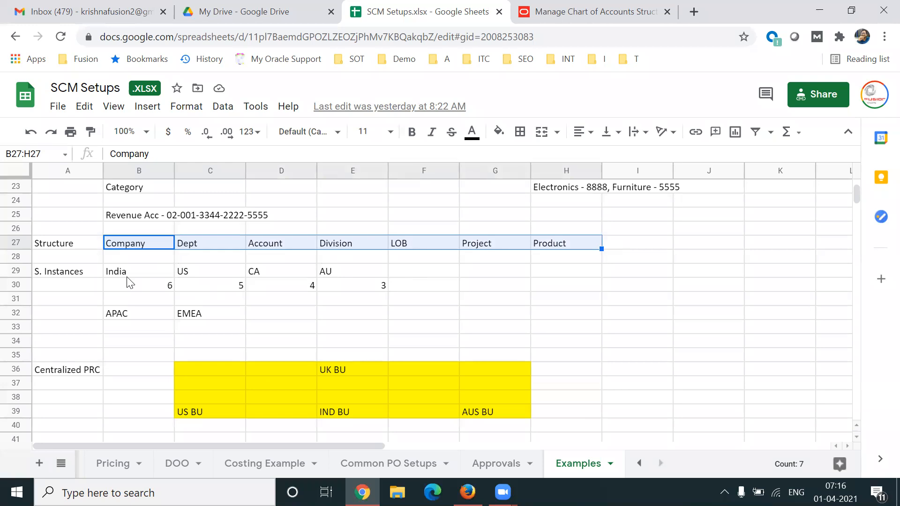
Review the S. Instances row one instance at a time, from India through US and CA to AU.
click(80, 275)
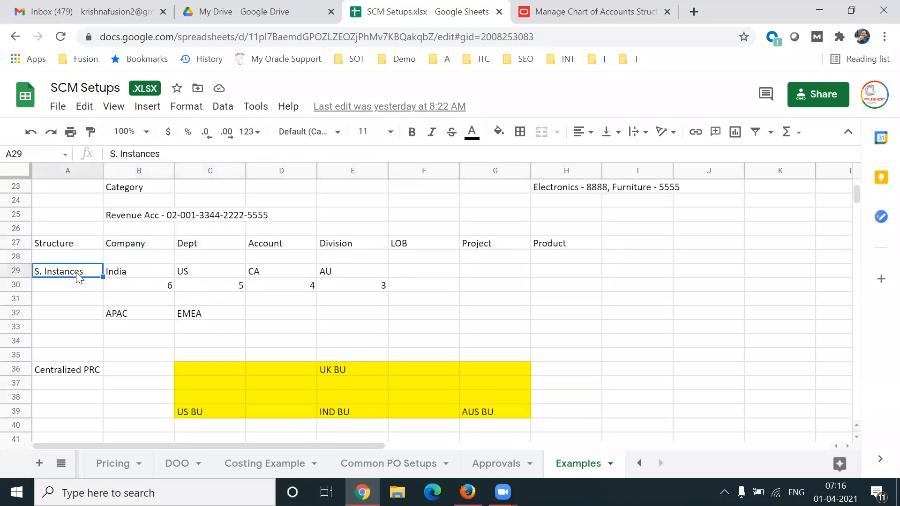
click(136, 274)
click(194, 276)
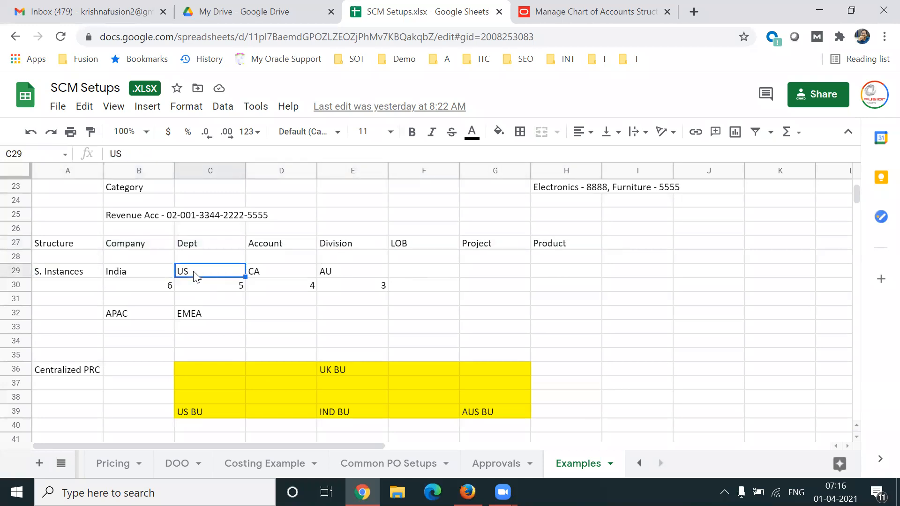
click(280, 279)
click(323, 278)
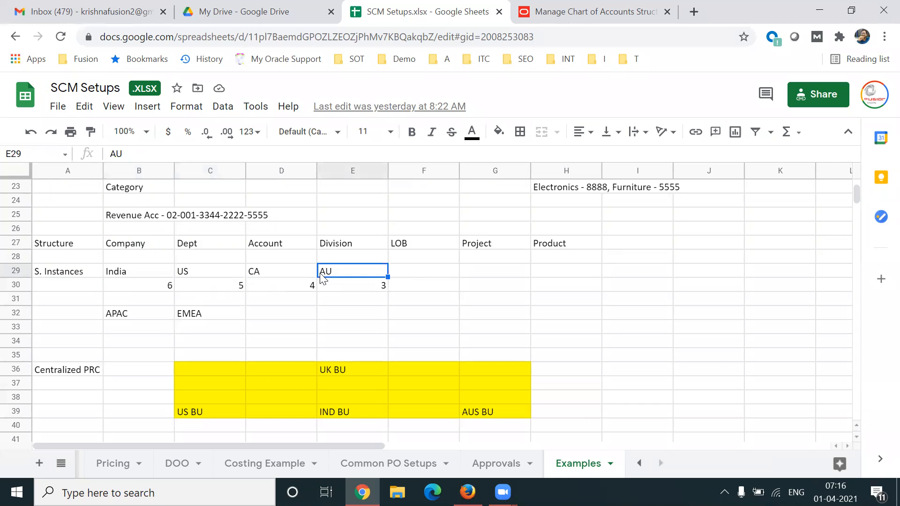
Contrast the India instance's segment count with the AU instance's, and recheck the S. Instances label.
click(148, 277)
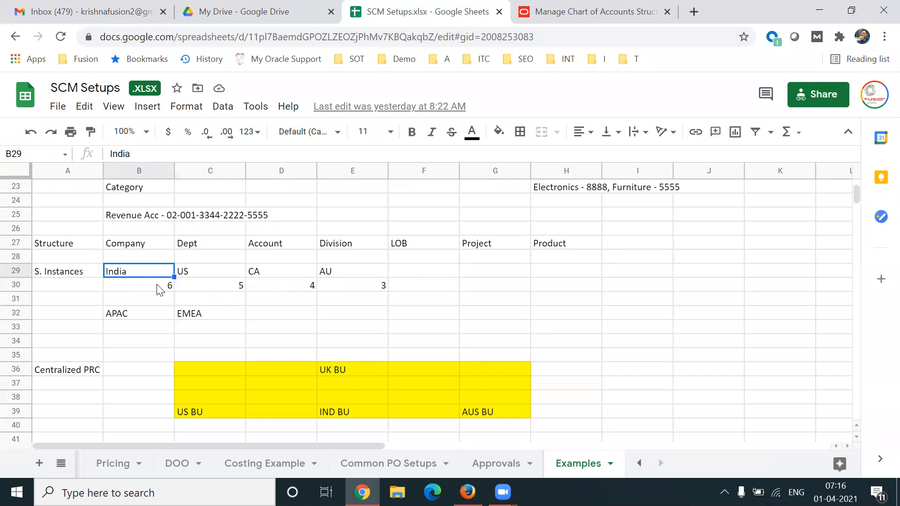
click(158, 288)
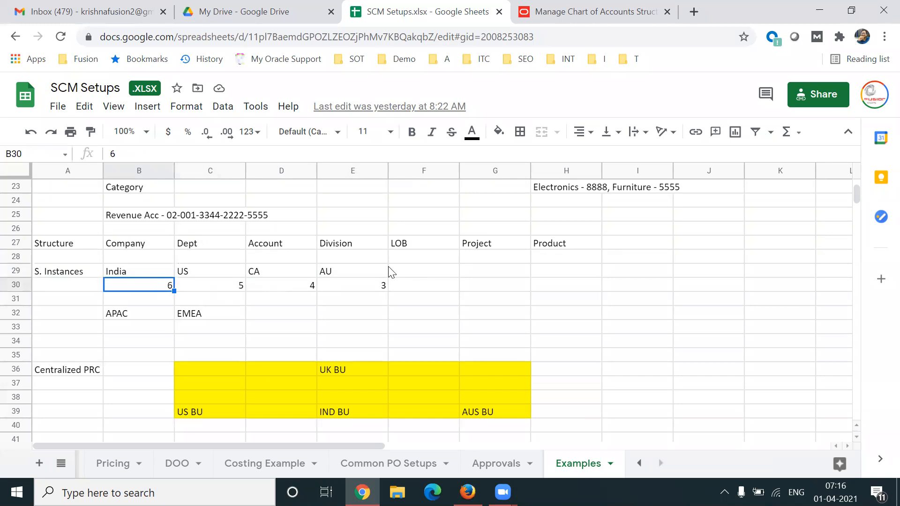
click(370, 276)
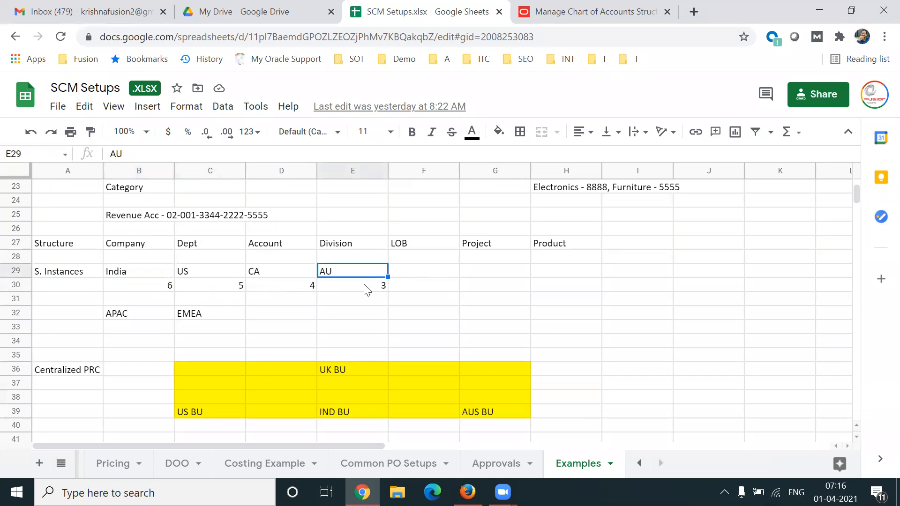
click(365, 289)
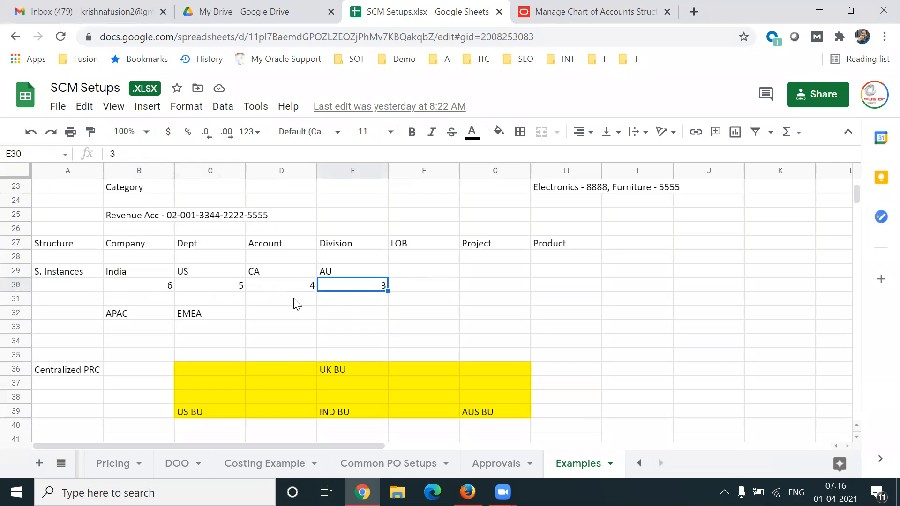
click(83, 276)
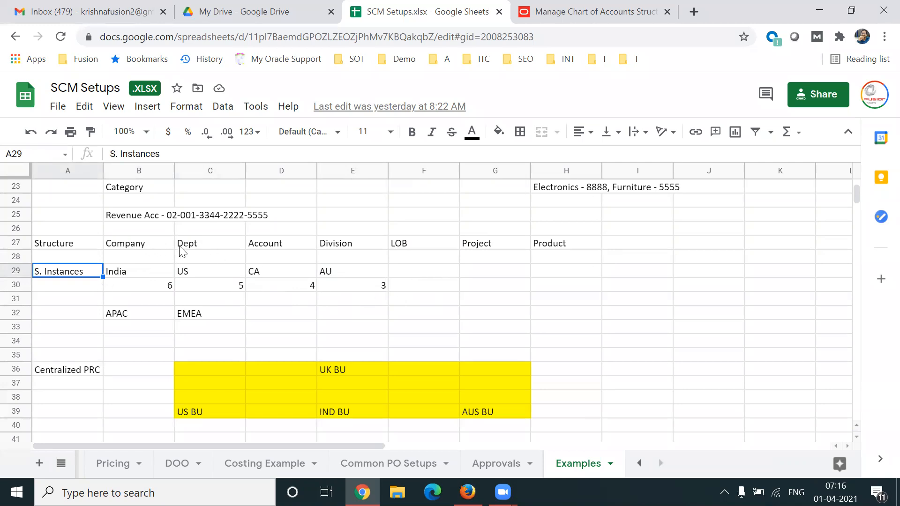
click(156, 291)
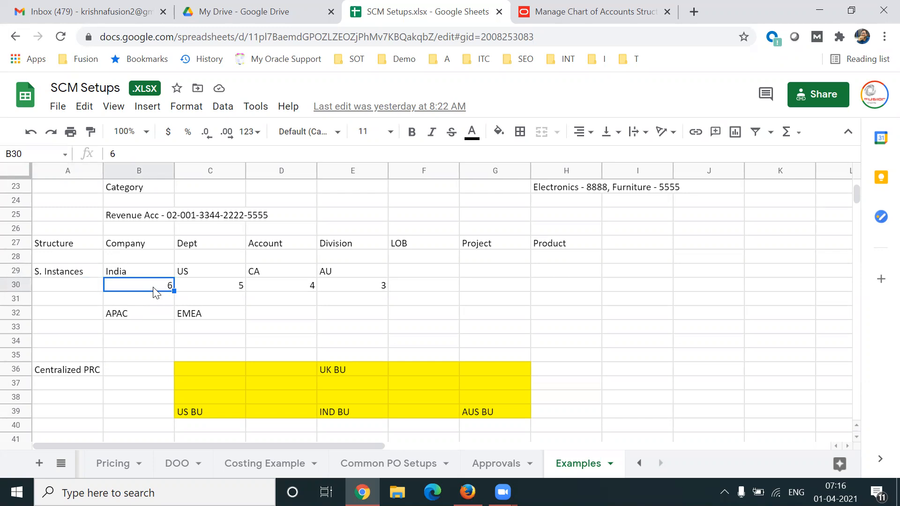
Switch to Oracle Fusion and return to the Manage Chart of Accounts Structures page.
click(553, 22)
click(870, 138)
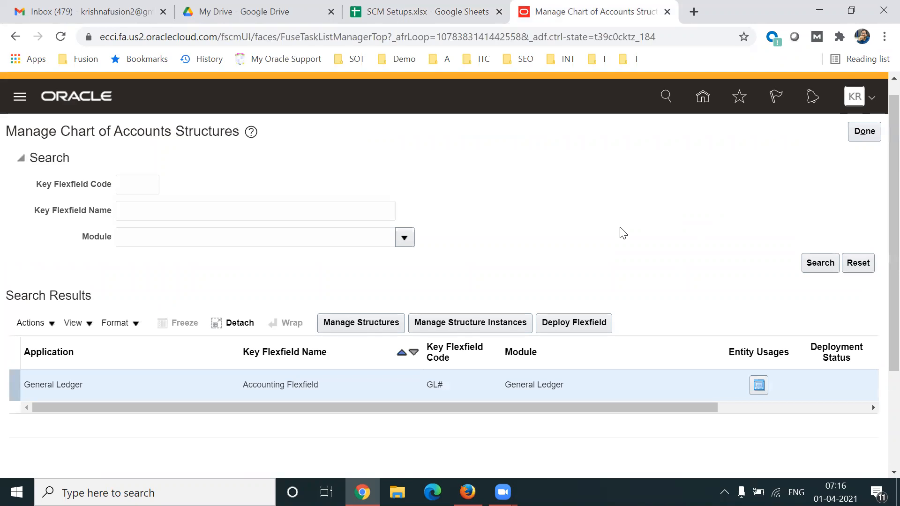
Start a new structure instance for the Accounting Flexfield with the structure instance code TL Structure Instance.
click(470, 323)
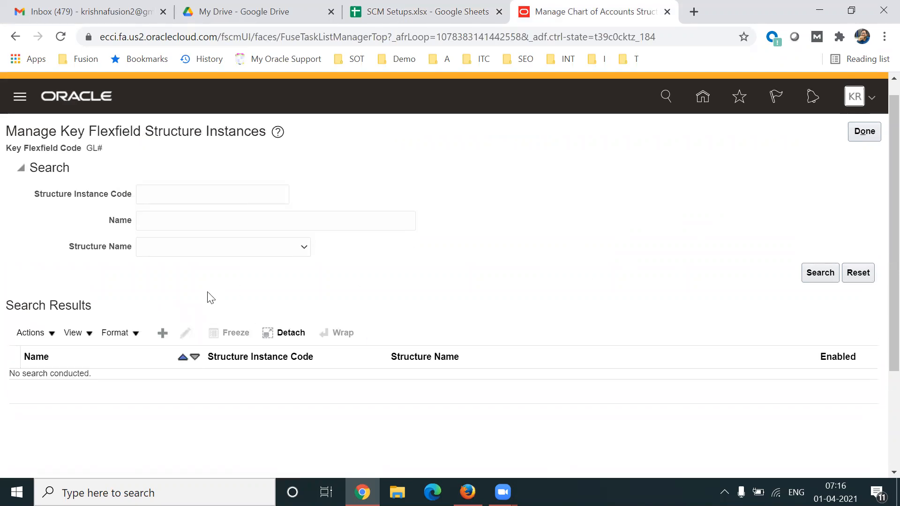
click(161, 334)
click(602, 196)
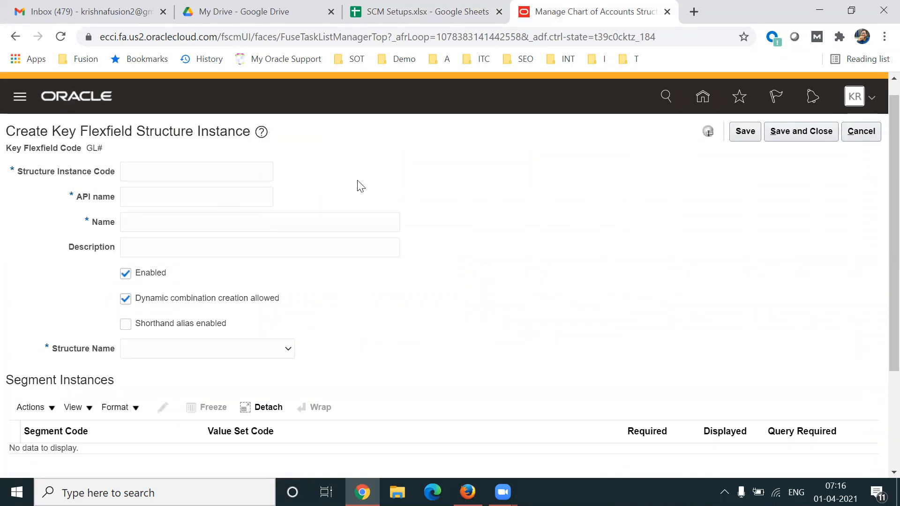
click(215, 170)
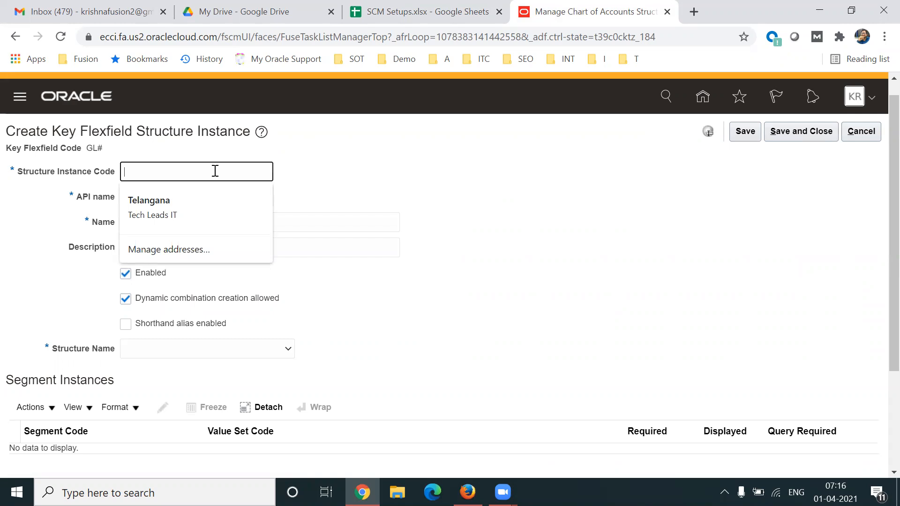
text(TL Struct)
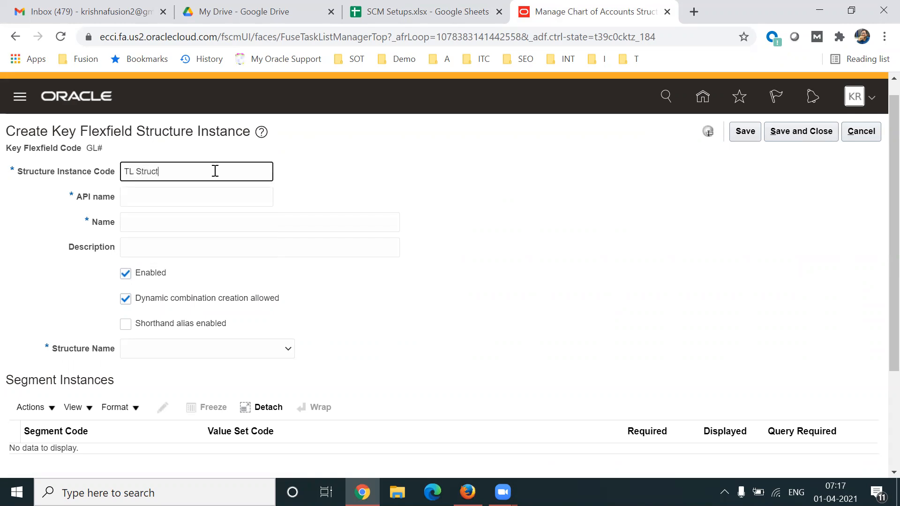
text(ure Instance)
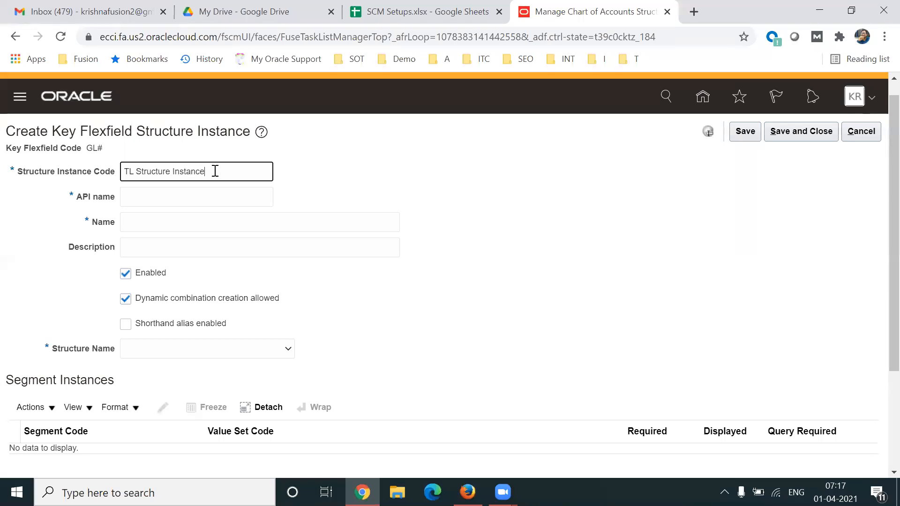
key(ctrl+a)
key(ctrl+c)
key(Tab)
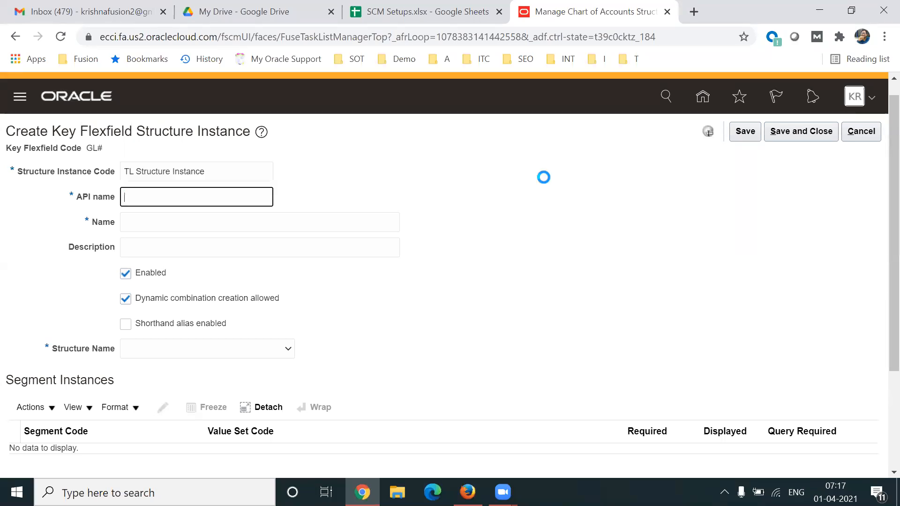
Fill in TL Structure Instance as both the name and the description of the new structure instance.
click(224, 221)
key(ctrl+v)
click(184, 239)
key(ctrl+v)
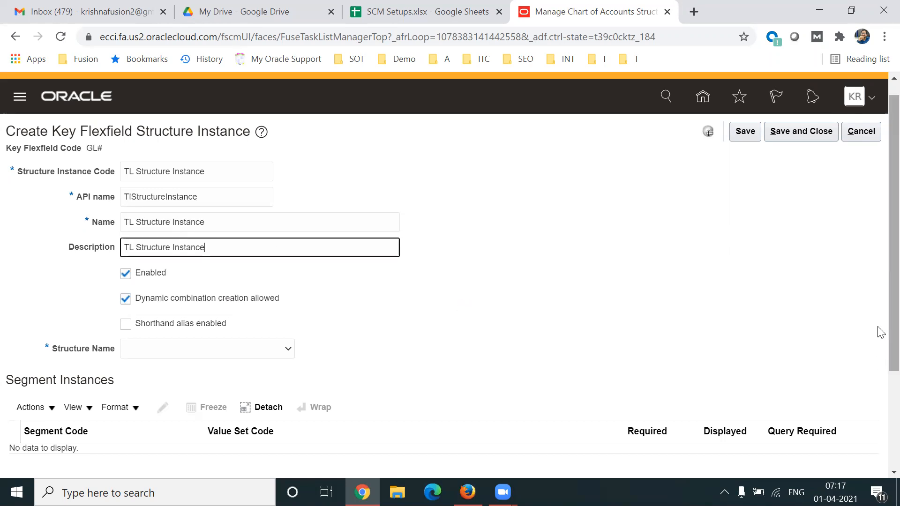
Look for TL Structure among the instance's structure names, and cancel the new instance to return to the chart of accounts structures.
scroll(881, 347, down, 1)
click(234, 330)
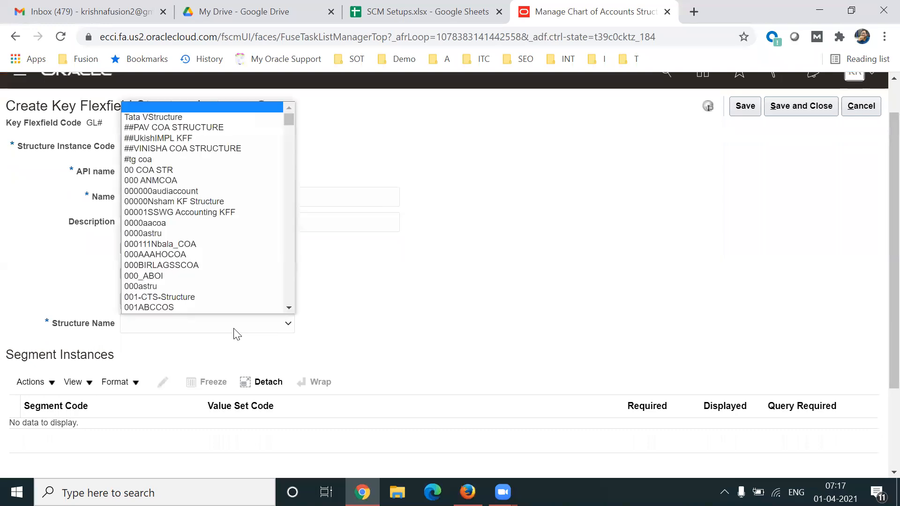
key(Down)
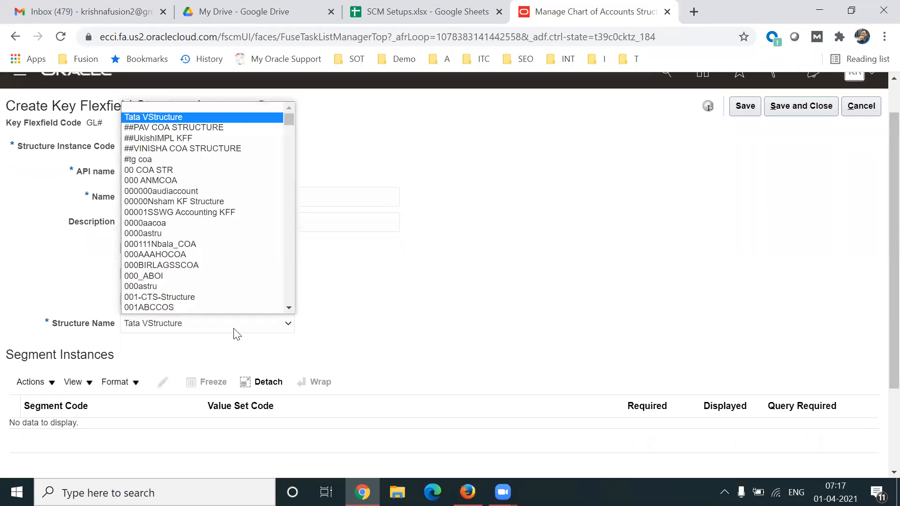
drag(290, 121, 279, 304)
mouse_move(285, 135)
mouse_down()
mouse_move(287, 103)
mouse_move(297, 293)
mouse_move(290, 119)
mouse_up()
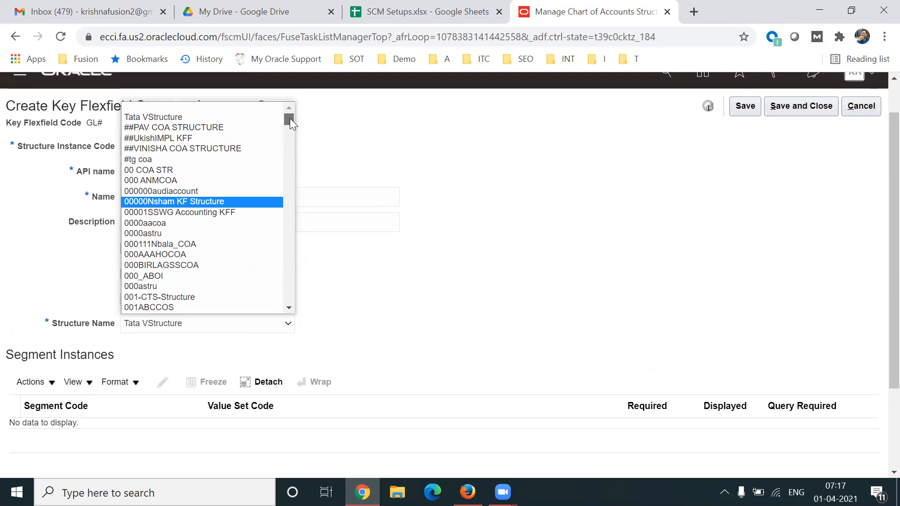
mouse_move(289, 118)
mouse_down()
mouse_move(289, 315)
mouse_move(297, 114)
mouse_up()
drag(291, 122, 296, 301)
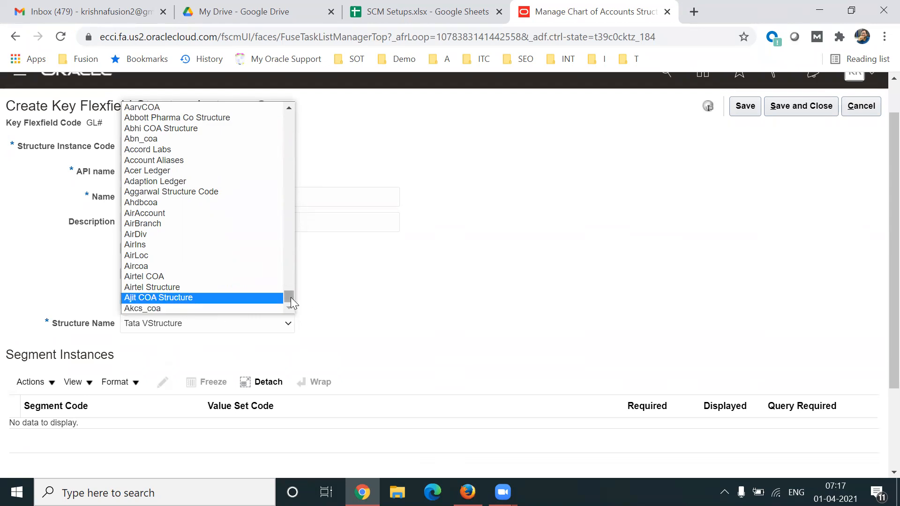
drag(290, 297, 289, 115)
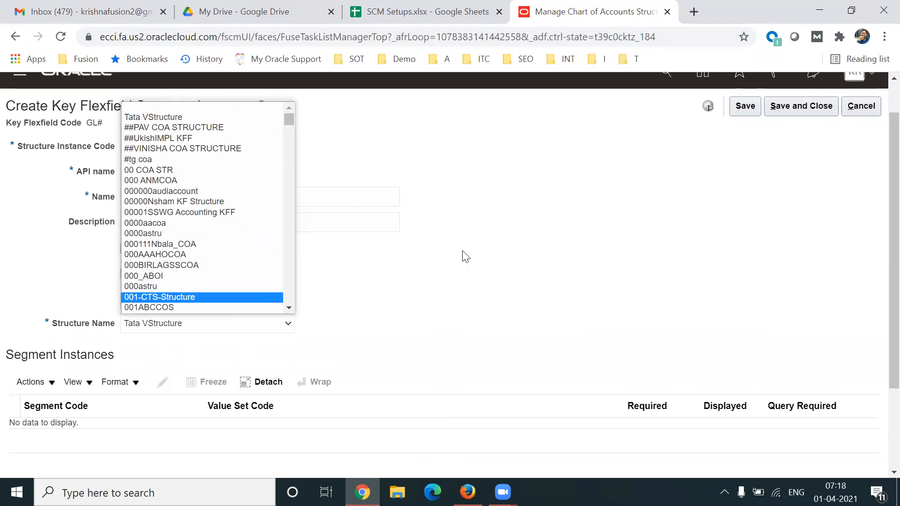
click(567, 217)
click(868, 111)
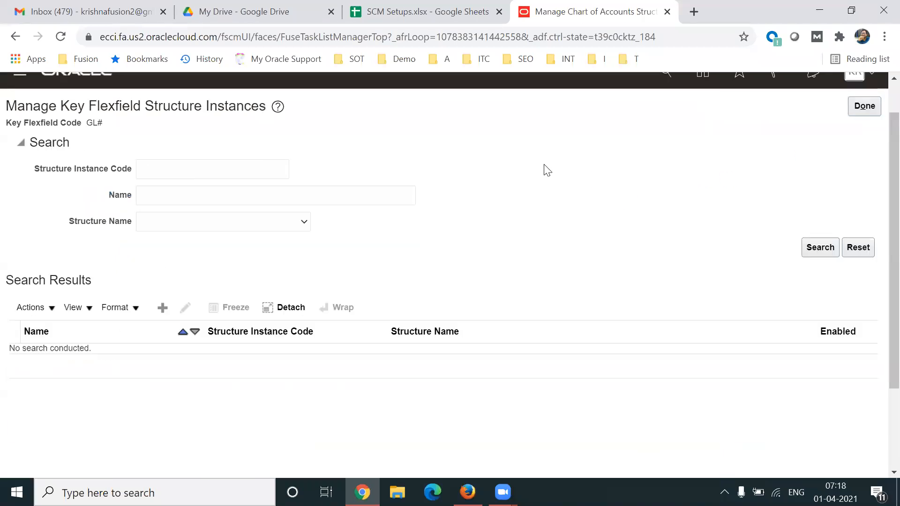
click(869, 110)
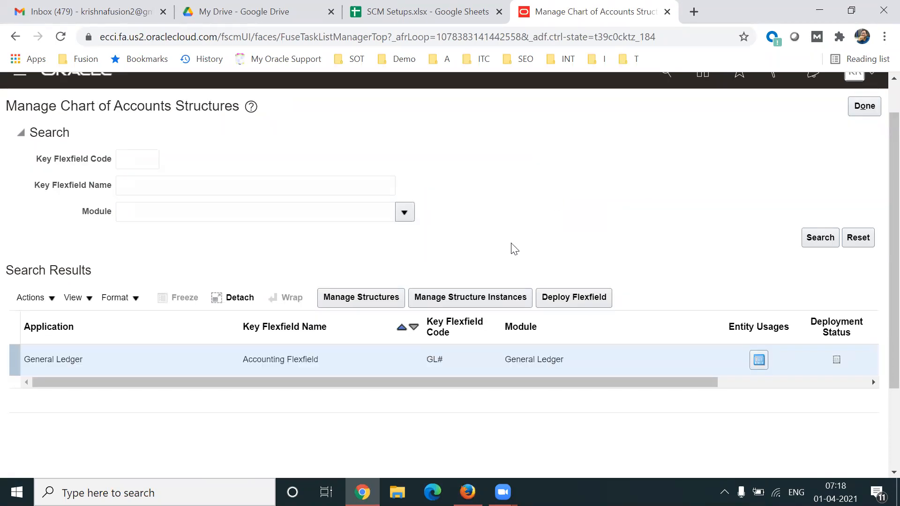
Search the Accounting Flexfield's structures for the code TL and open TL Structure for editing.
click(365, 298)
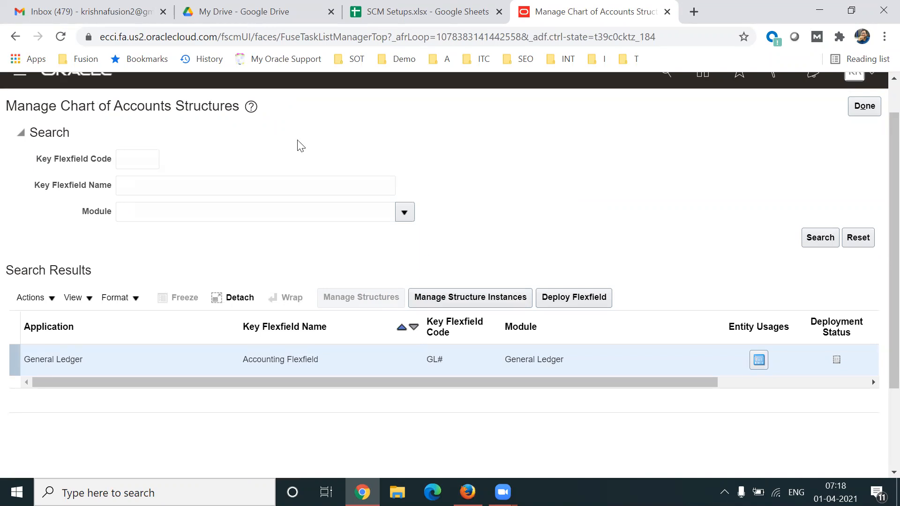
click(175, 167)
text(TL)
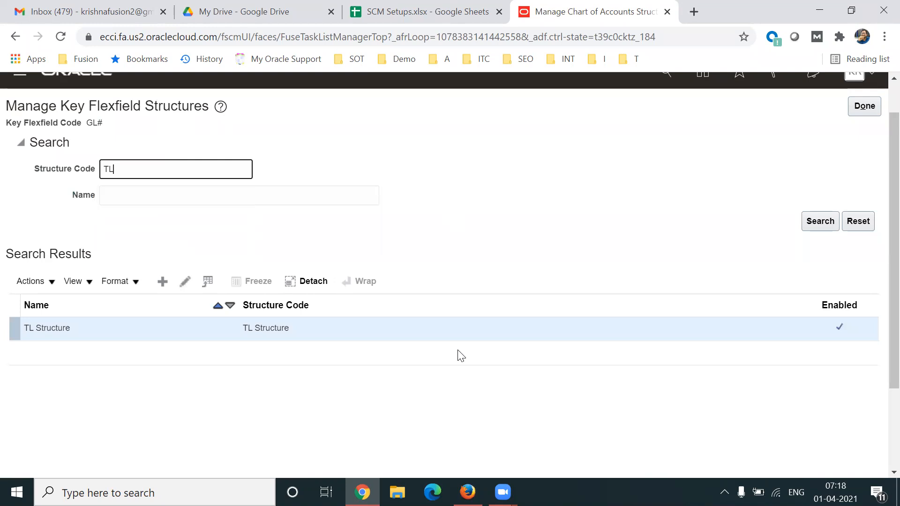
click(185, 281)
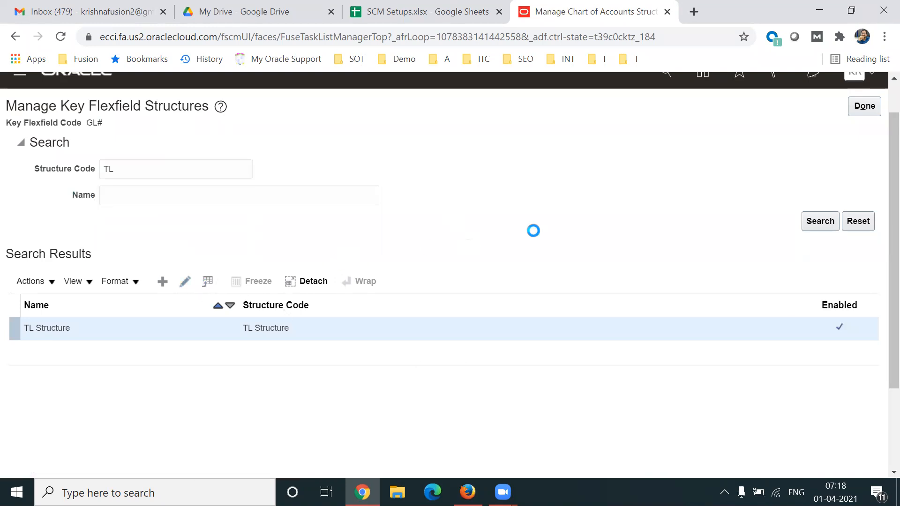
Change both the name and the description of the structure to 002 TL Structure, and save and close it.
click(81, 166)
text(002 TL Structure)
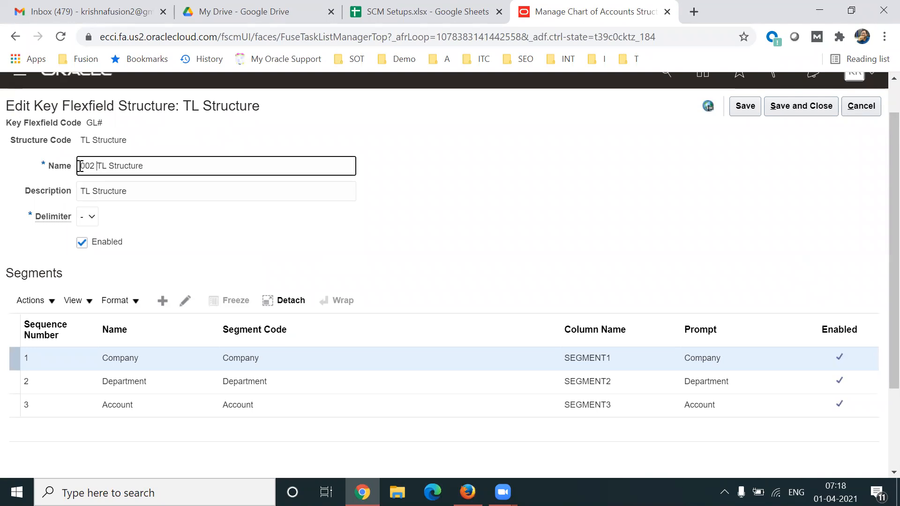
click(81, 191)
text(002)
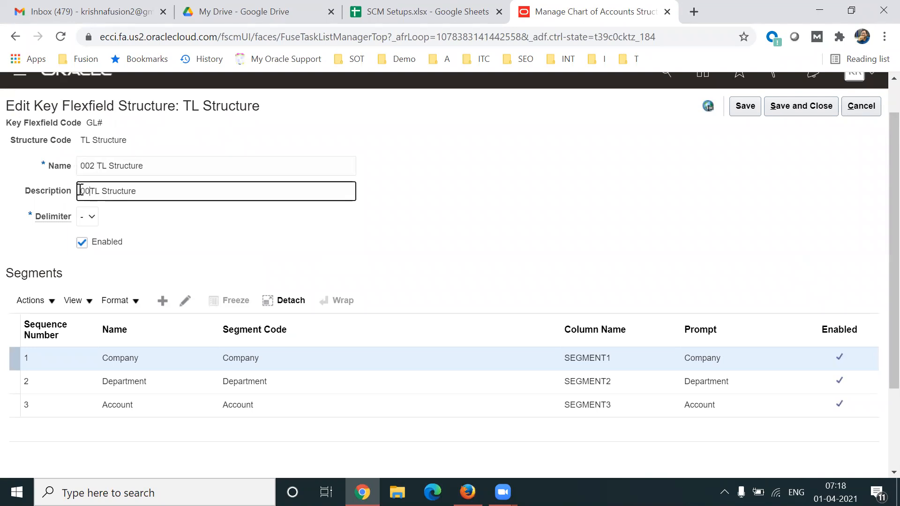
click(522, 176)
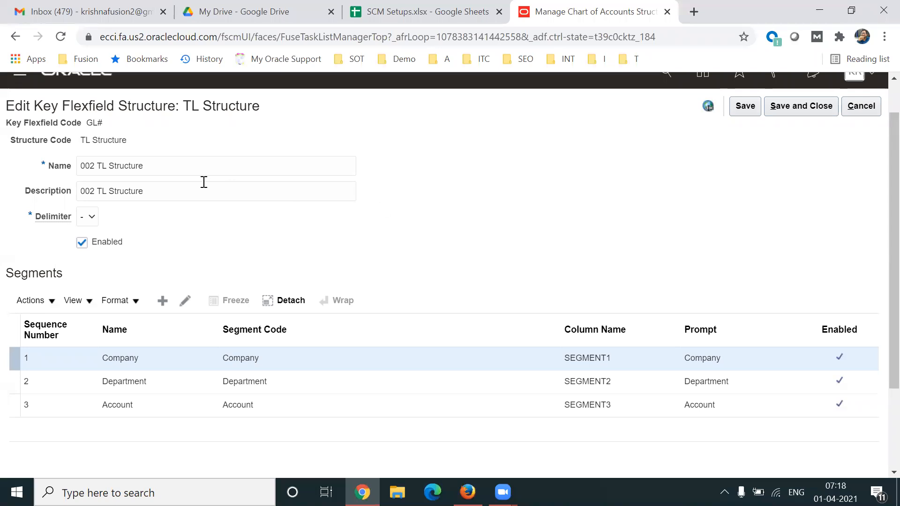
double_click(93, 165)
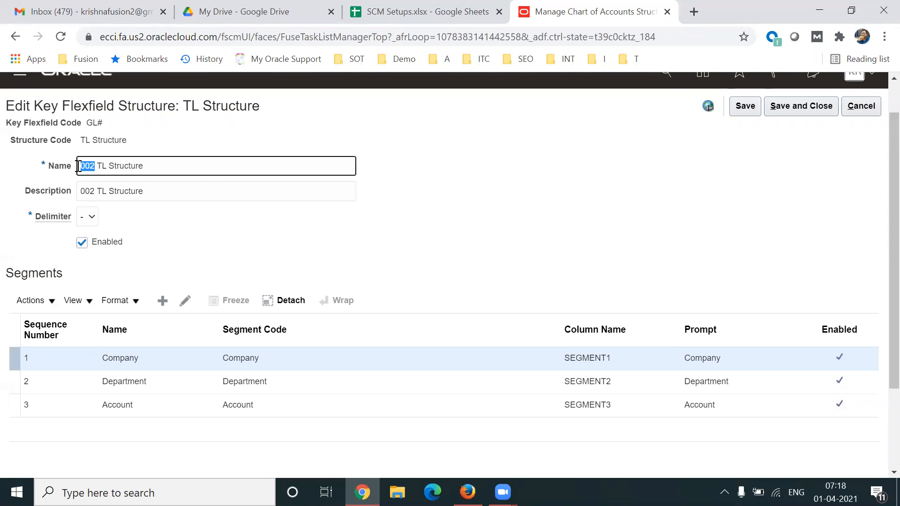
click(417, 244)
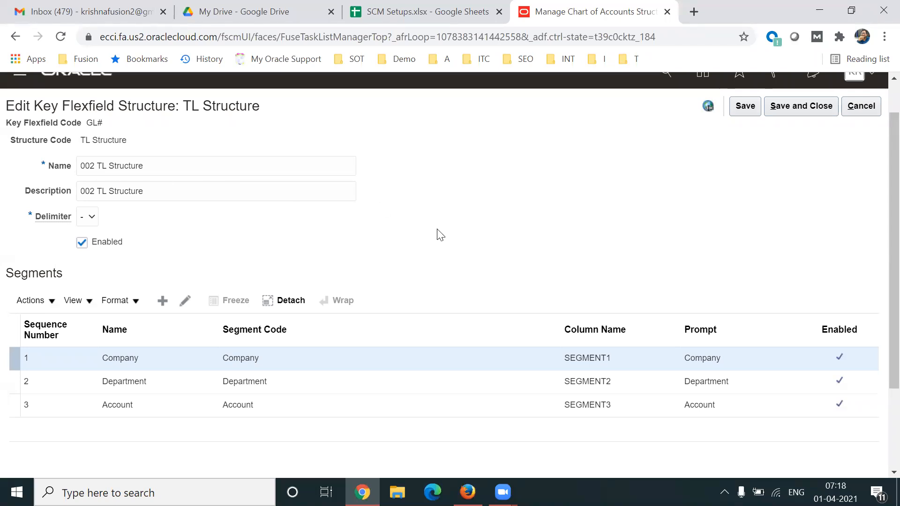
click(798, 109)
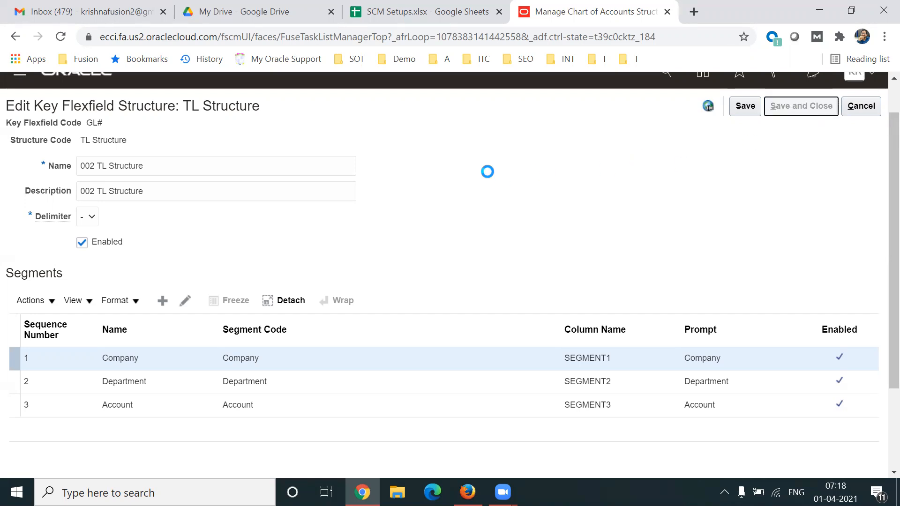
Return to the chart of accounts structures and start a new structure instance for the Accounting Flexfield.
click(862, 109)
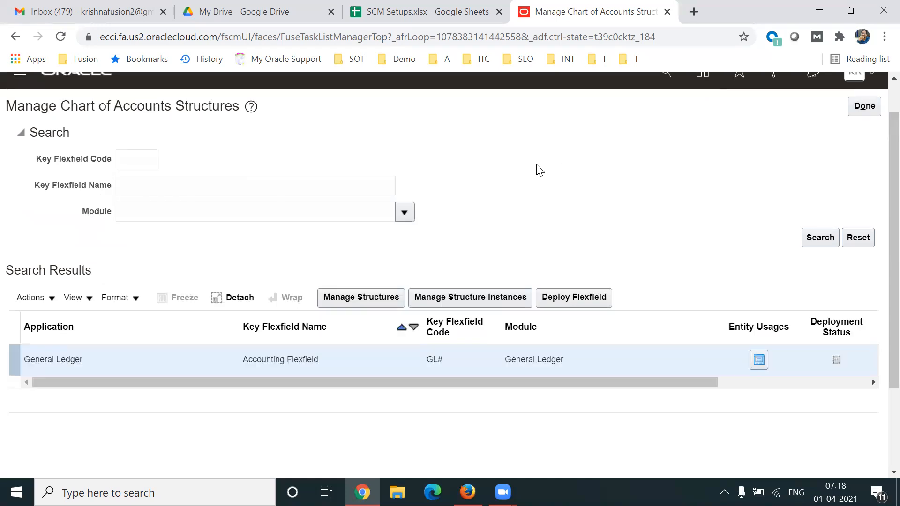
drag(894, 234, 894, 239)
scroll(879, 209, up, 1)
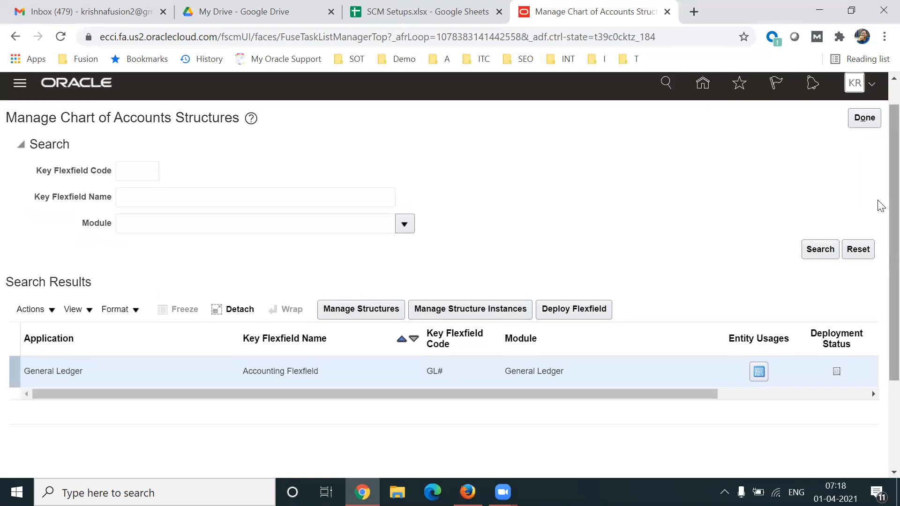
click(461, 312)
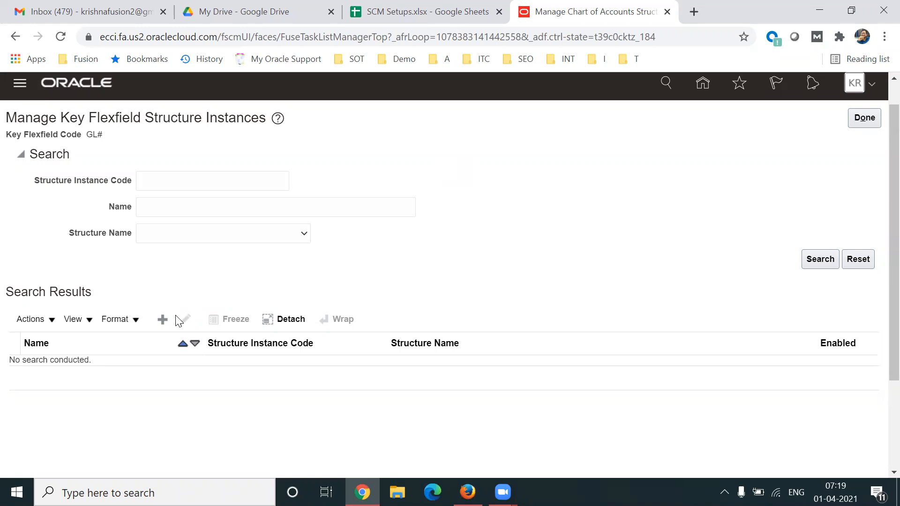
click(162, 319)
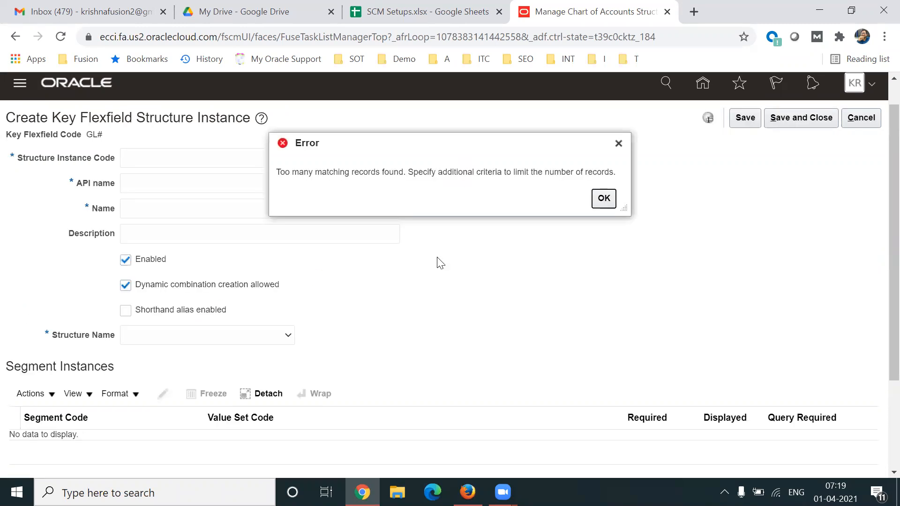
click(619, 143)
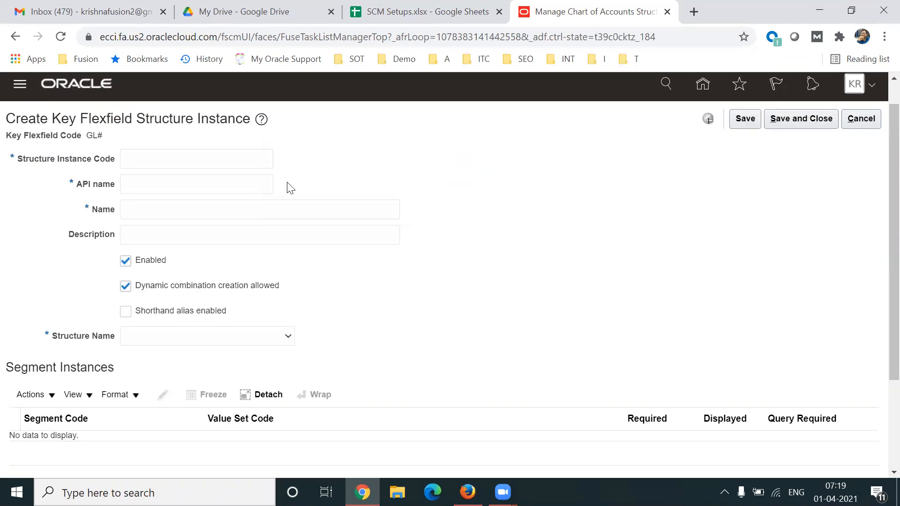
Enter 002 TL Structure Instance as the structure instance code.
click(182, 160)
text(T)
key(BackSpace)
text(002)
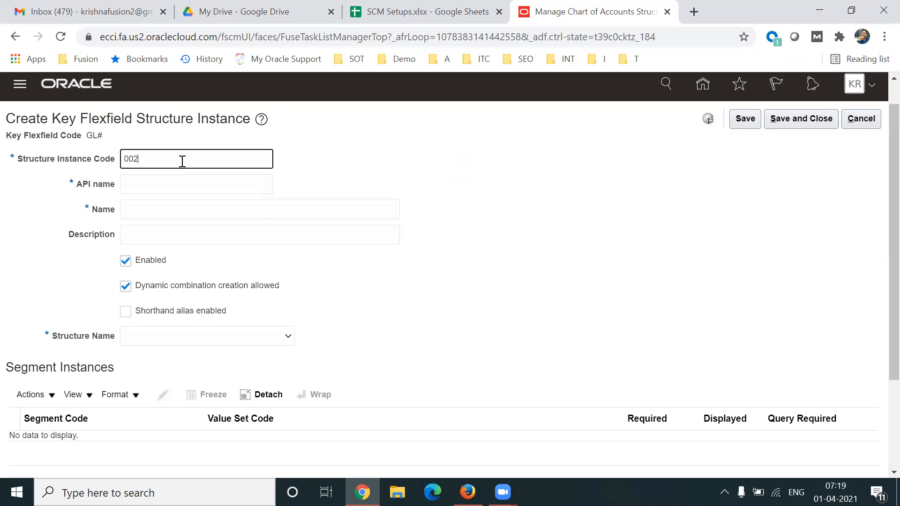
text( TL)
text(Structure )
text(Instnace)
key(BackSpace)
key(BackSpace)
key(BackSpace)
key(BackSpace)
text(ance)
Copy the structure instance code into the name and description, so both read 002 TL Structure Instance.
key(ctrl+a)
key(ctrl+c)
key(Tab)
key(Tab)
key(ctrl+v)
key(Tab)
key(ctrl+v)
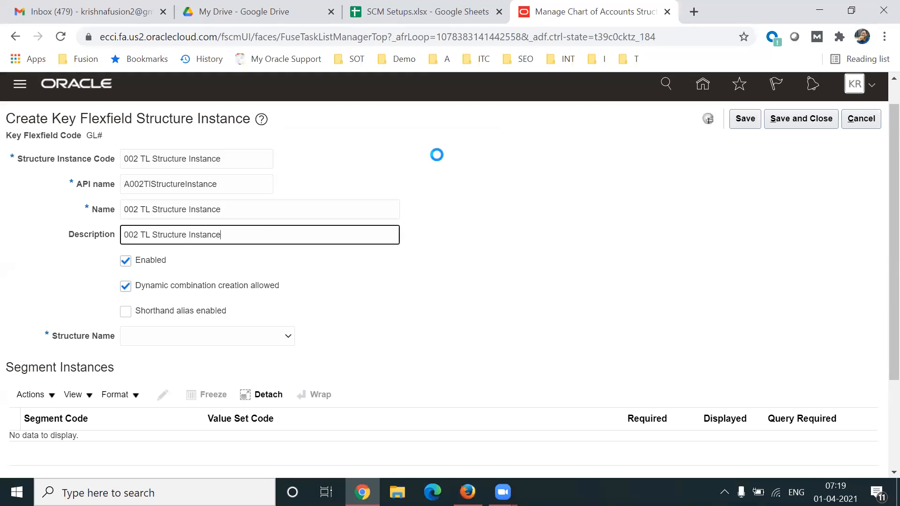
Choose 002 TL Structure as the structure name of the new instance and bring up its segment instances.
click(264, 345)
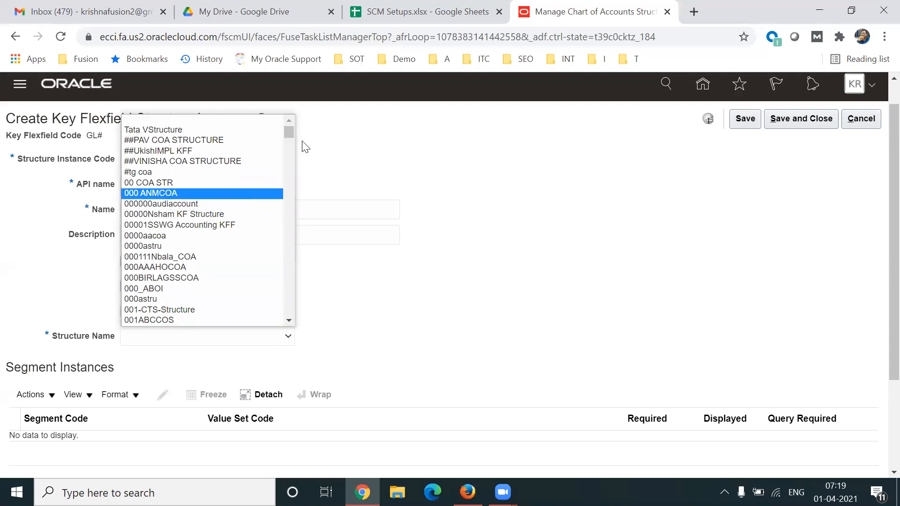
mouse_move(289, 134)
mouse_down()
mouse_move(287, 161)
mouse_move(288, 137)
mouse_up()
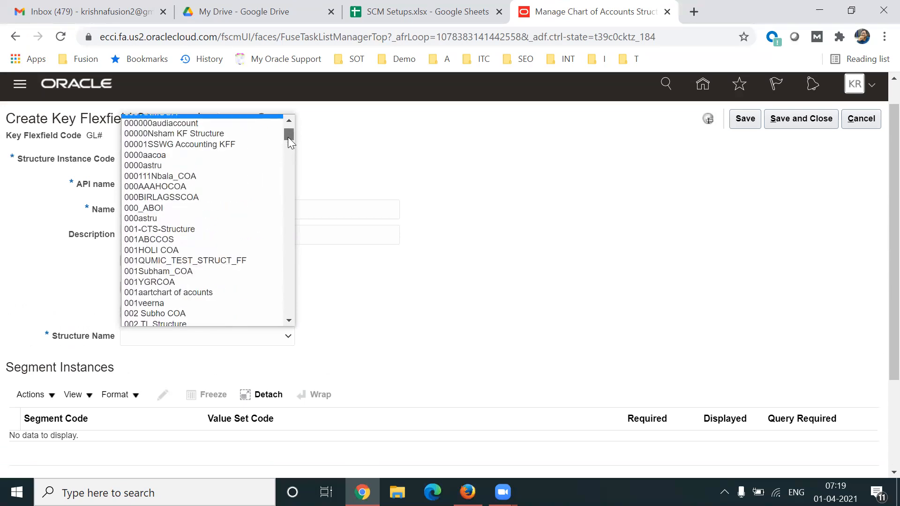
click(172, 321)
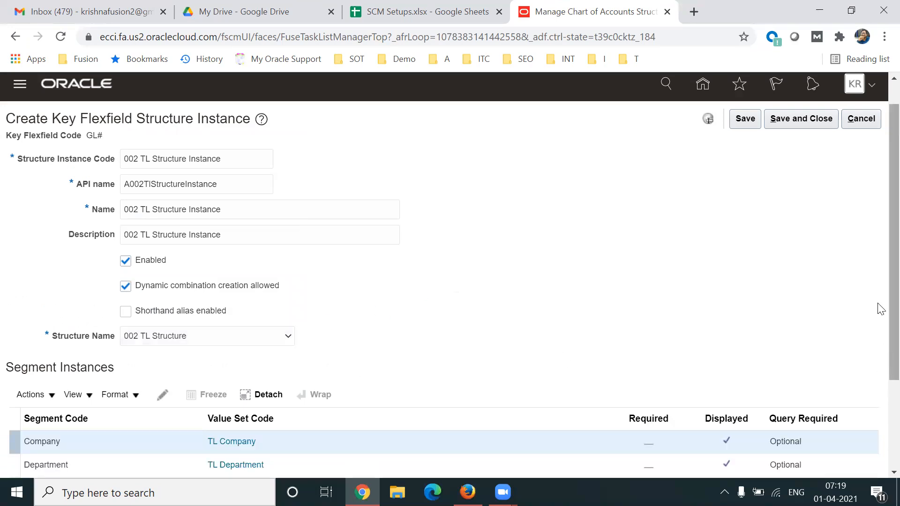
scroll(880, 328, down, 2)
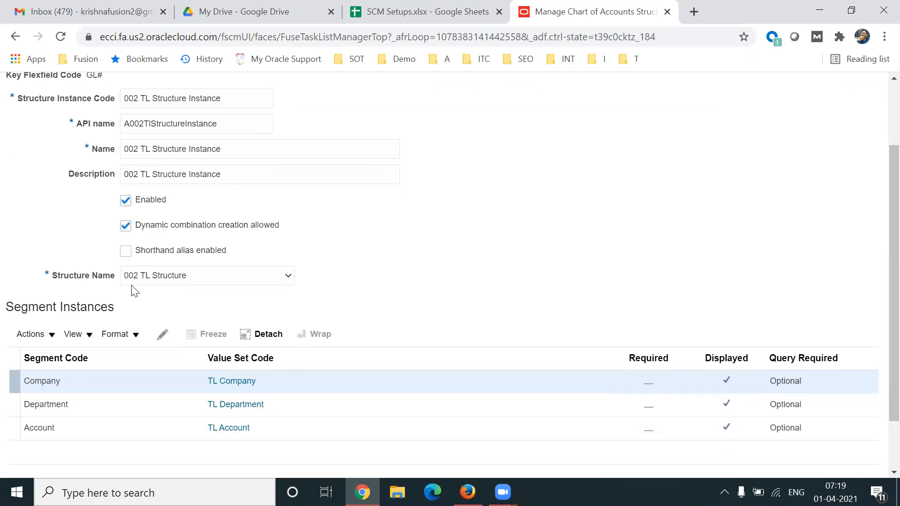
click(59, 351)
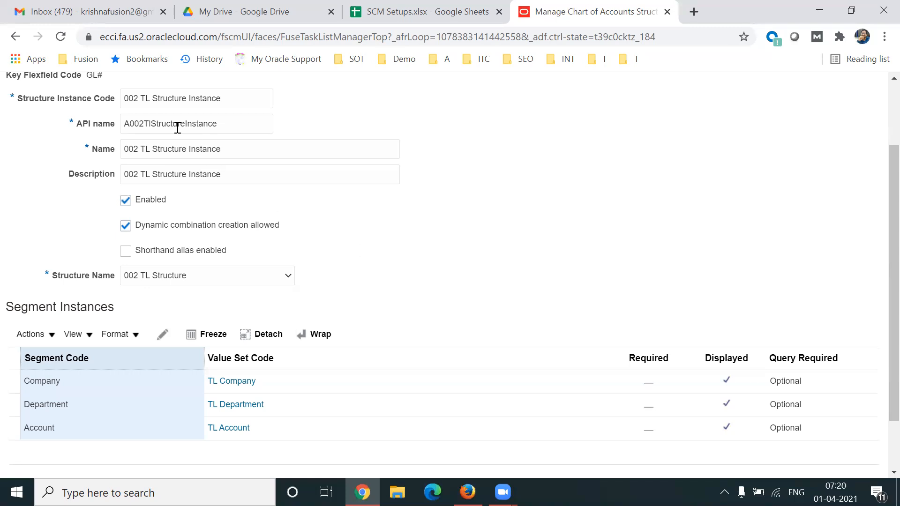
Insert India before Structure in the structure instance code, making it 002 TL IndiaStructure Instance.
click(153, 100)
text(INDI)
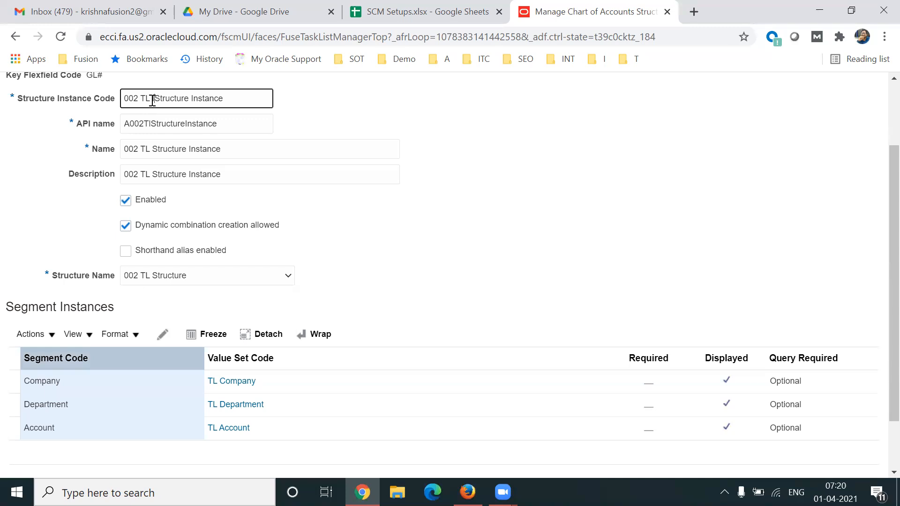
key(BackSpace)
key(BackSpace)
key(BackSpace)
text(ndia)
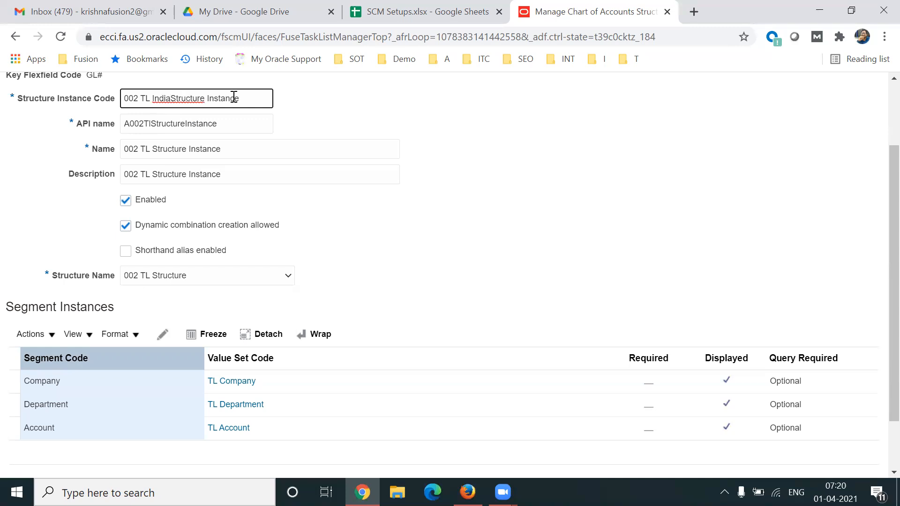
drag(164, 99, 255, 102)
click(549, 168)
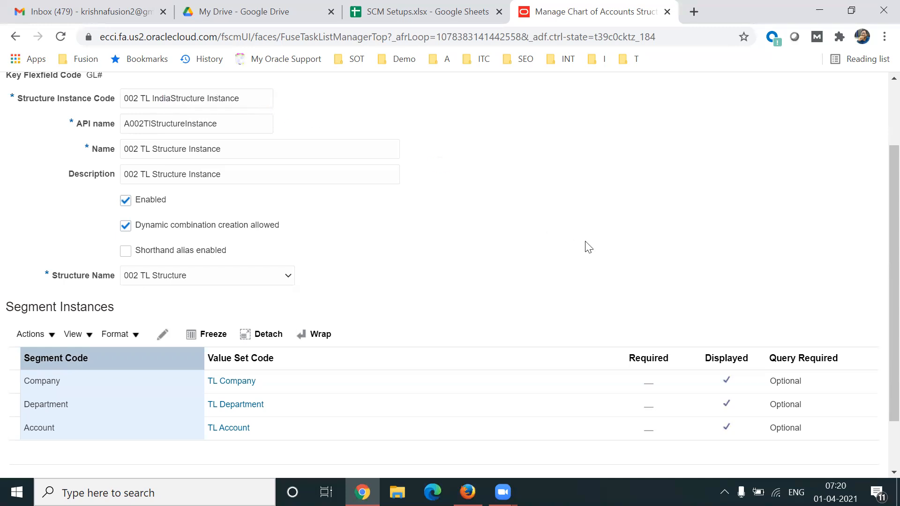
Make the Company segment instance required.
click(295, 380)
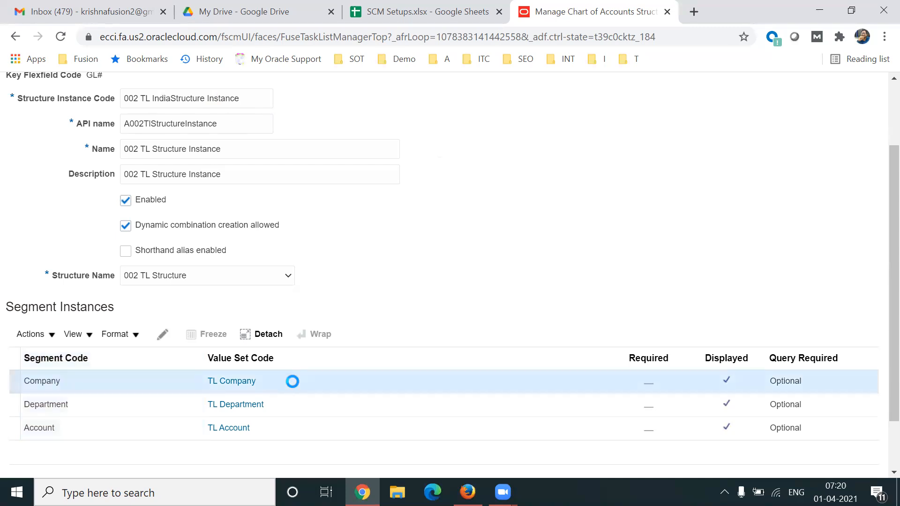
click(163, 335)
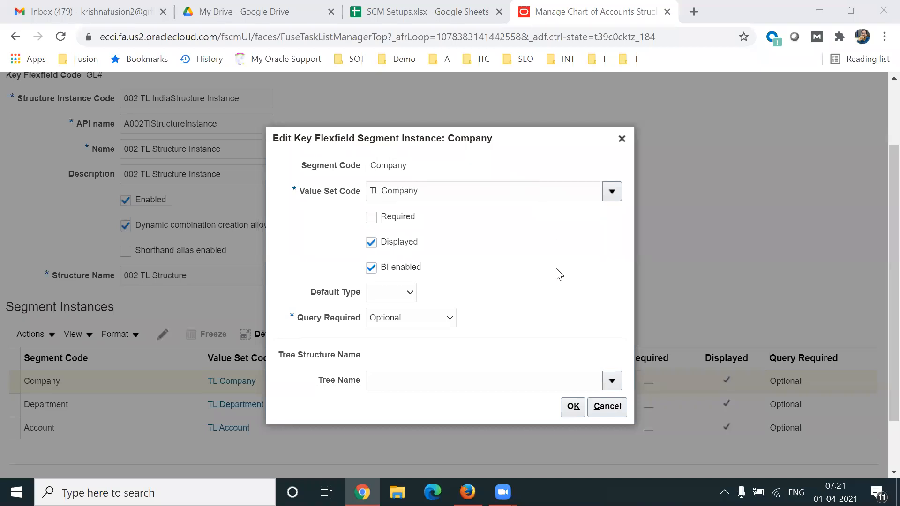
click(370, 218)
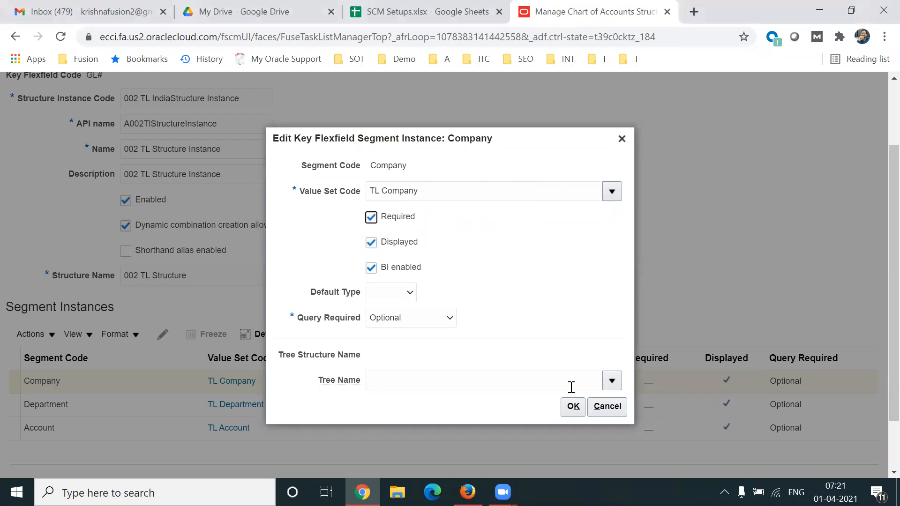
click(573, 406)
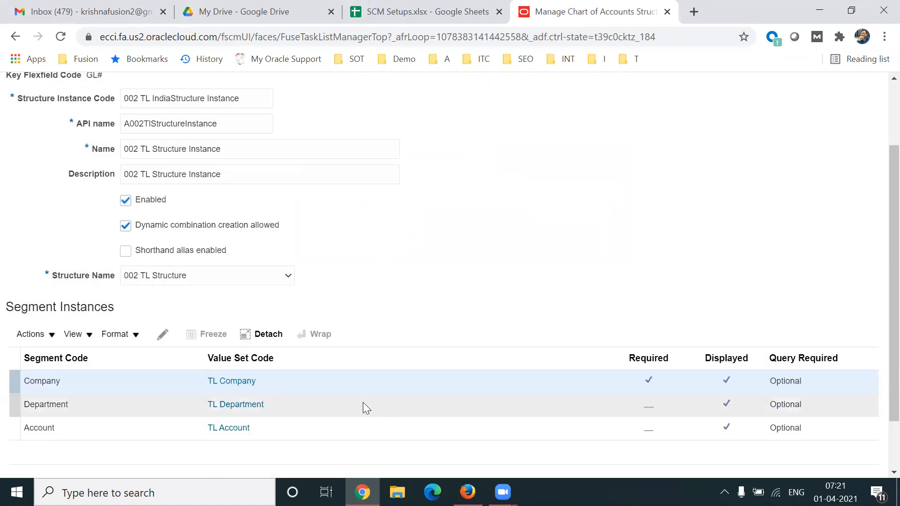
Make the Department segment instance required.
click(363, 403)
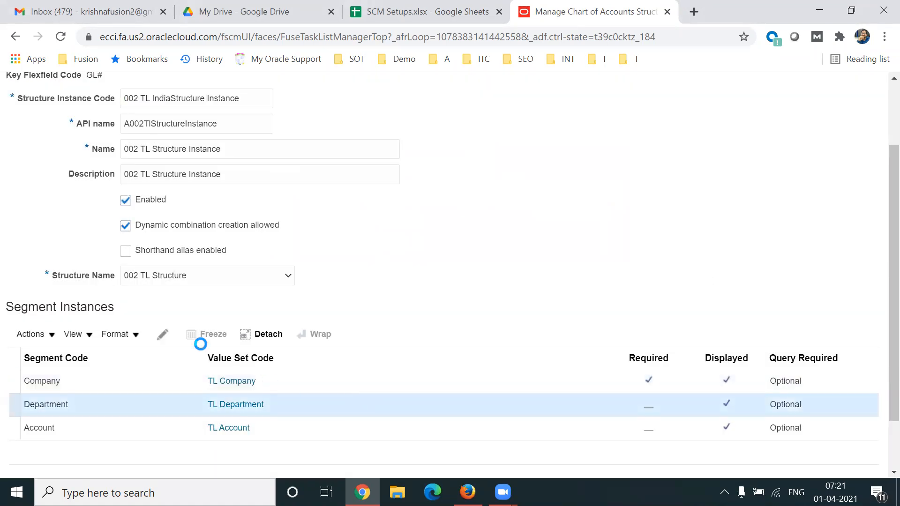
click(163, 334)
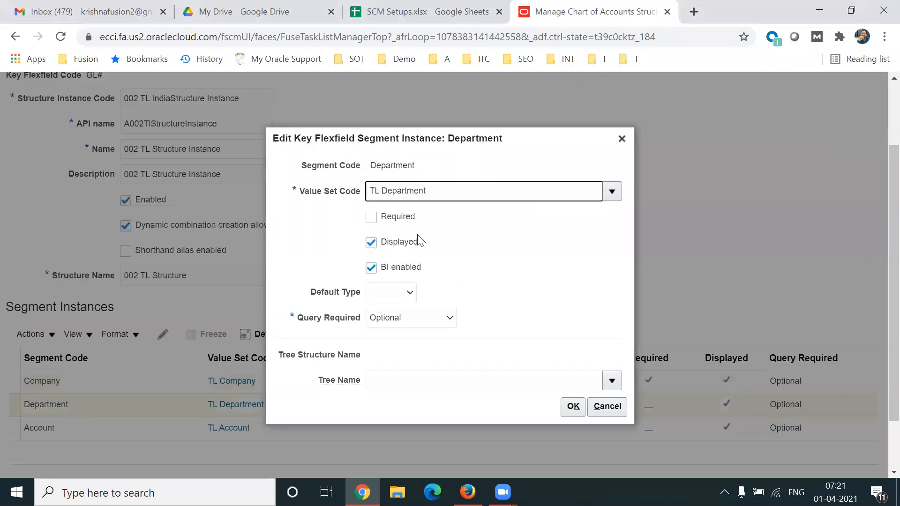
click(372, 219)
click(573, 406)
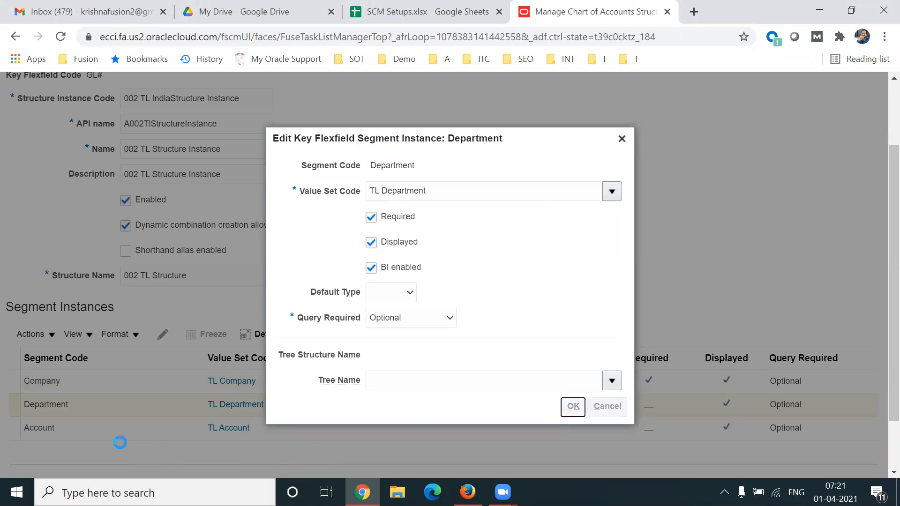
Make the Account segment instance required and save the structure instance.
click(91, 434)
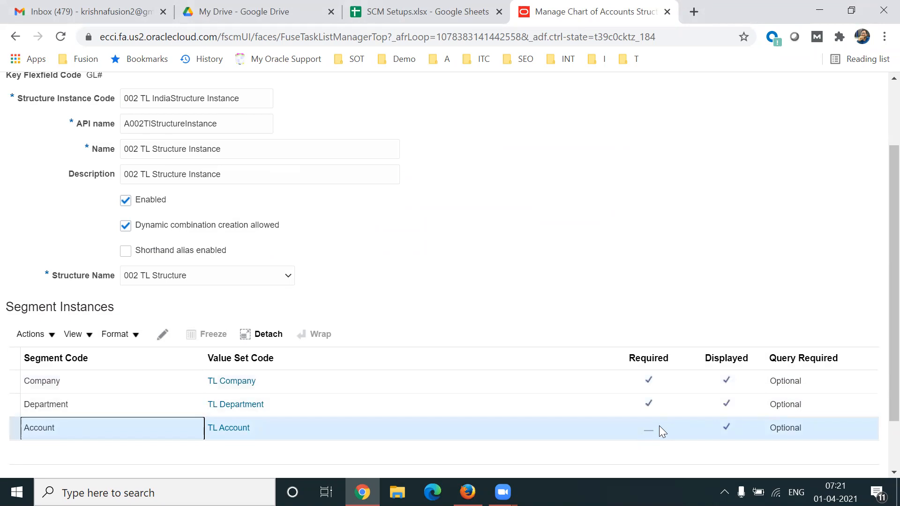
scroll(878, 352, up, 3)
click(745, 150)
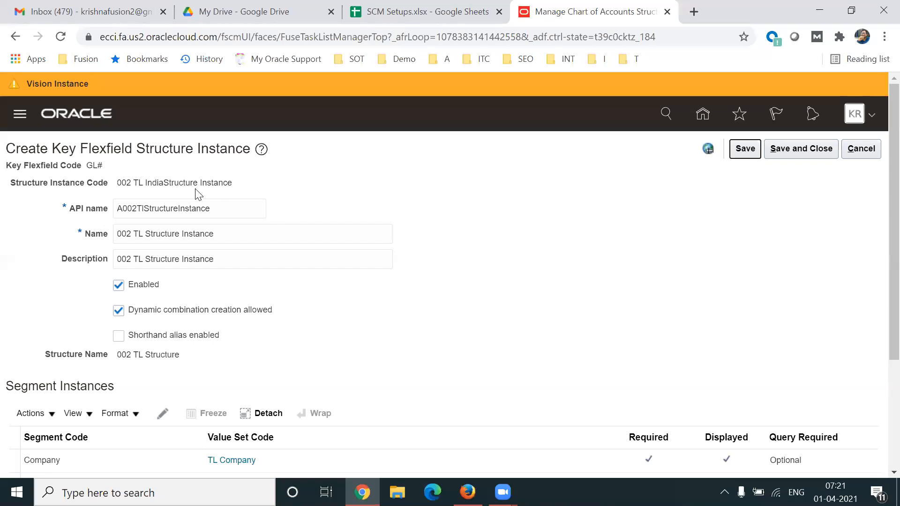
Check the saved structure instance code and the settings of the Company, Department and Account segment instances.
drag(147, 183, 210, 182)
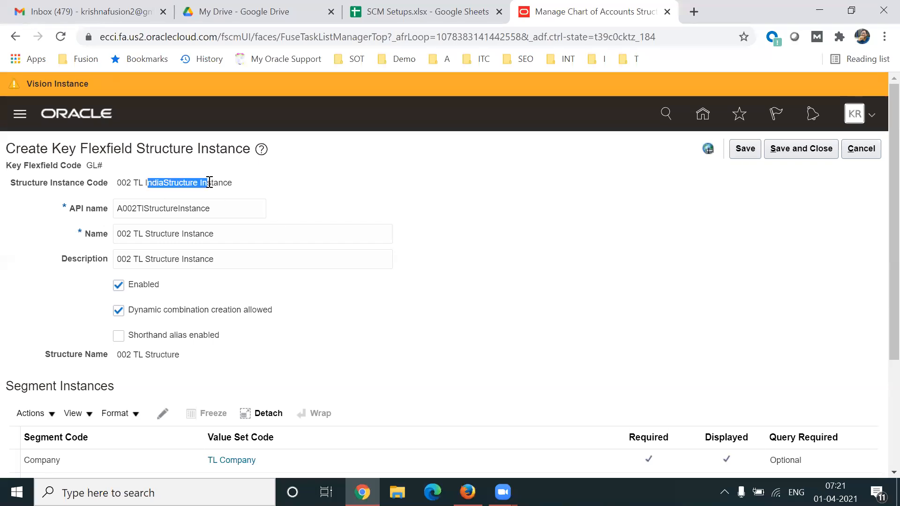
triple_click(199, 186)
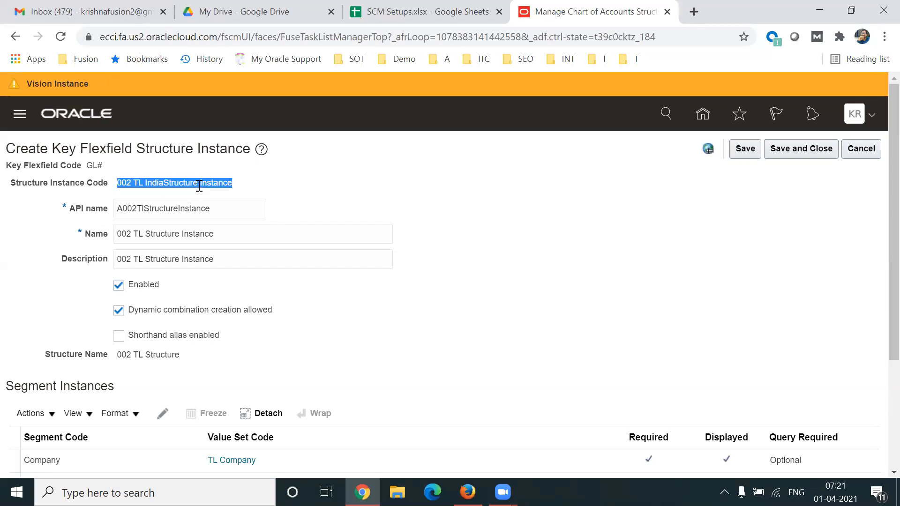
triple_click(200, 186)
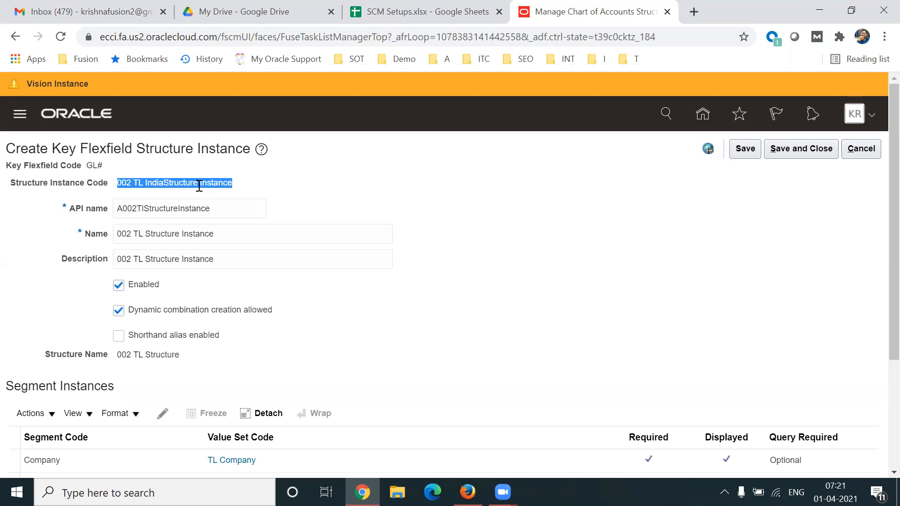
triple_click(199, 186)
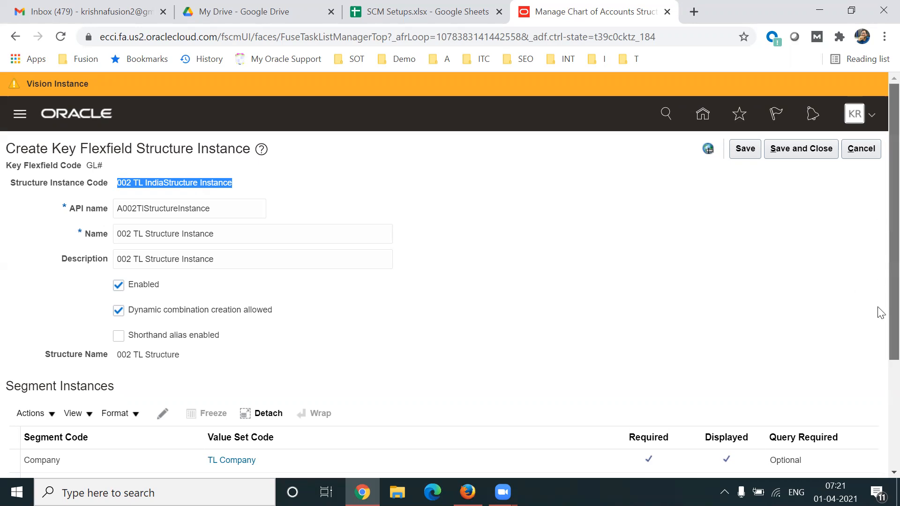
scroll(875, 304, down, 3)
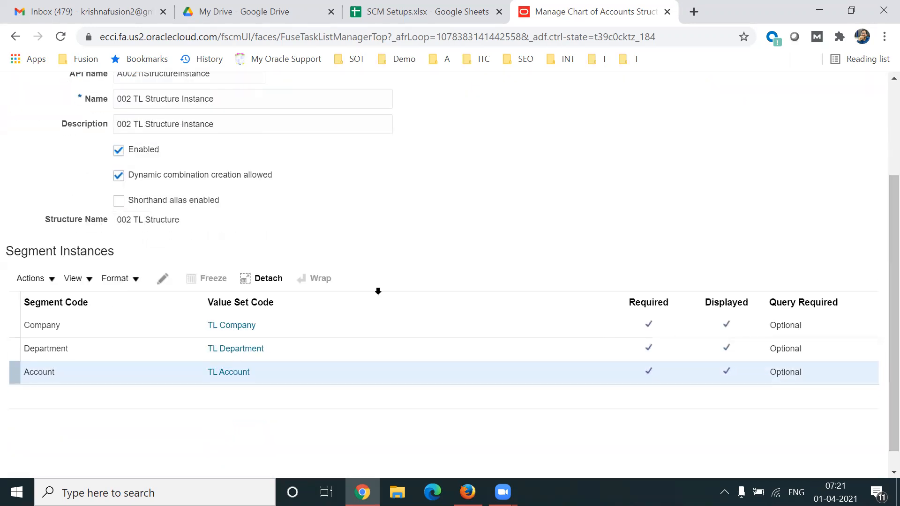
Review the Account segment instance's settings and the Required column of the segment instances without changing anything.
click(163, 279)
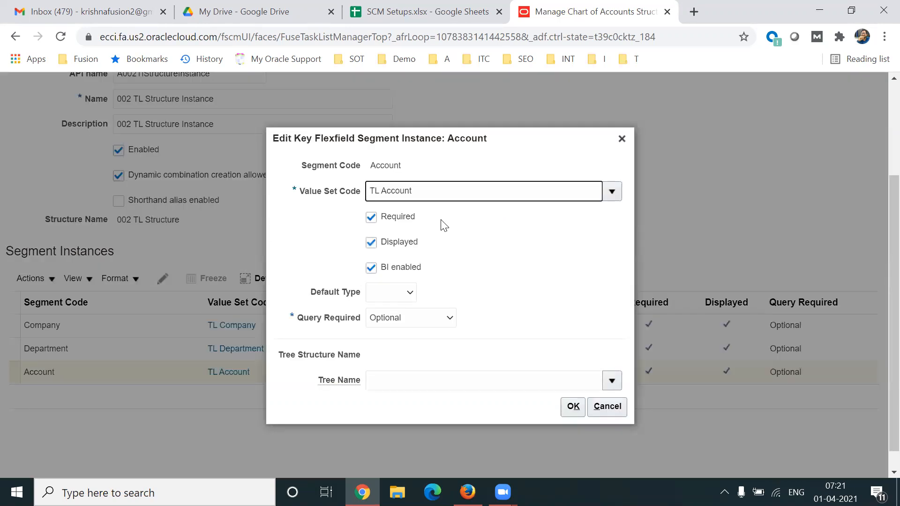
click(601, 405)
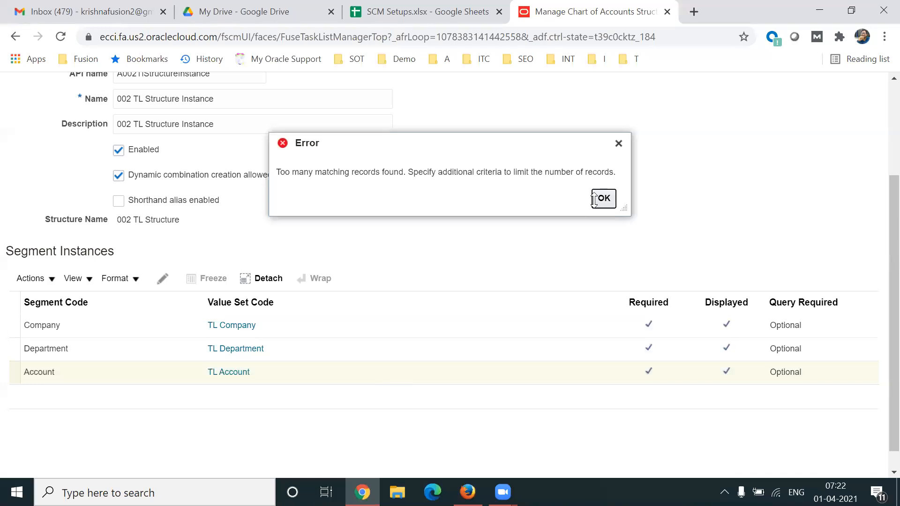
click(604, 199)
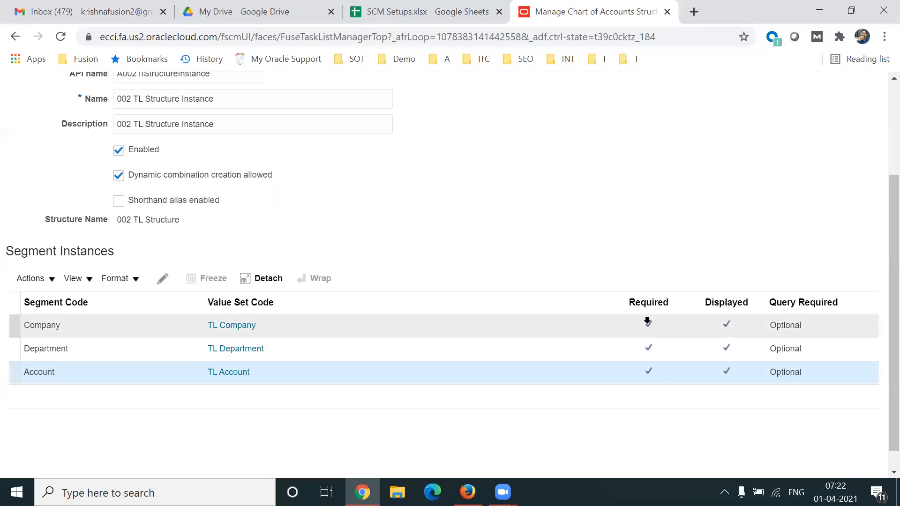
click(644, 302)
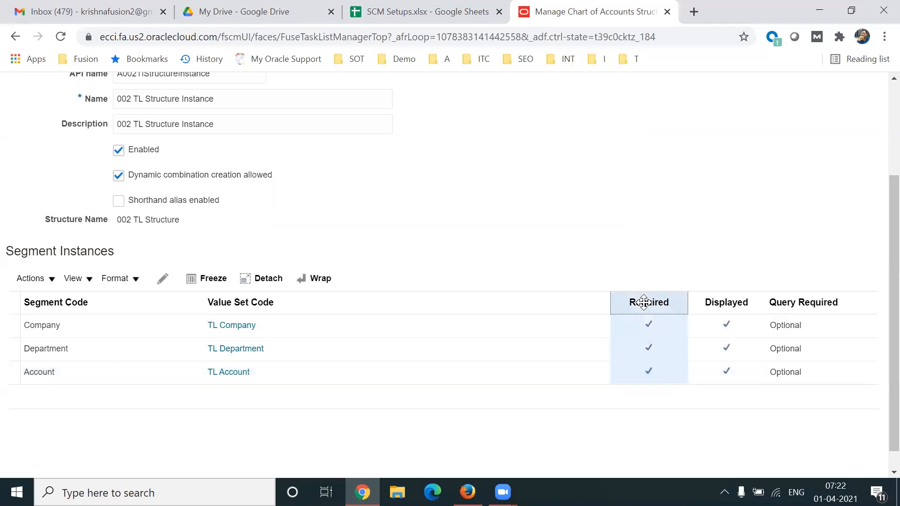
click(136, 370)
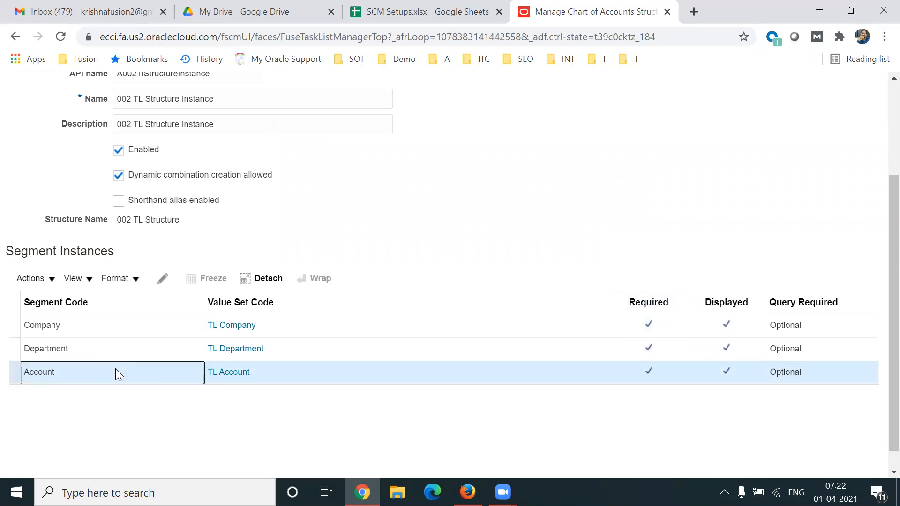
Change the structure instance's name and description to 002 TL Global Structure Instance.
scroll(822, 246, up, 3)
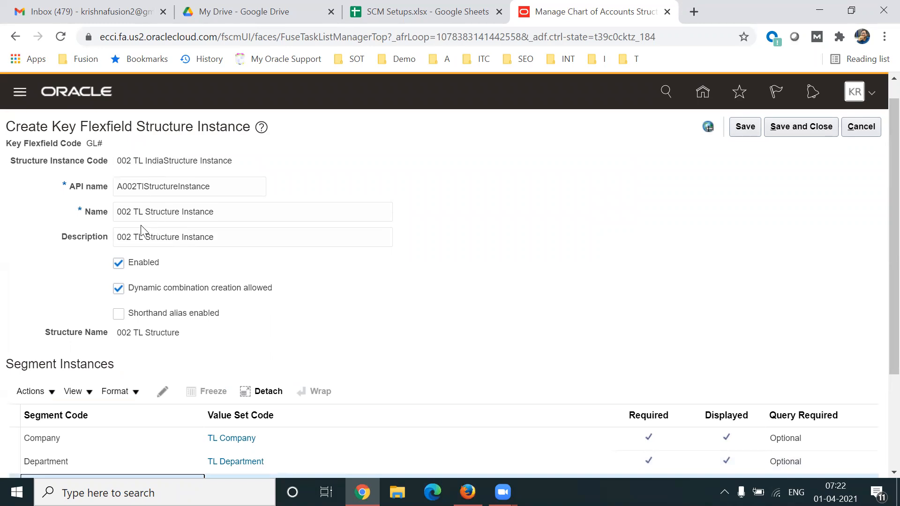
click(143, 213)
text(Global)
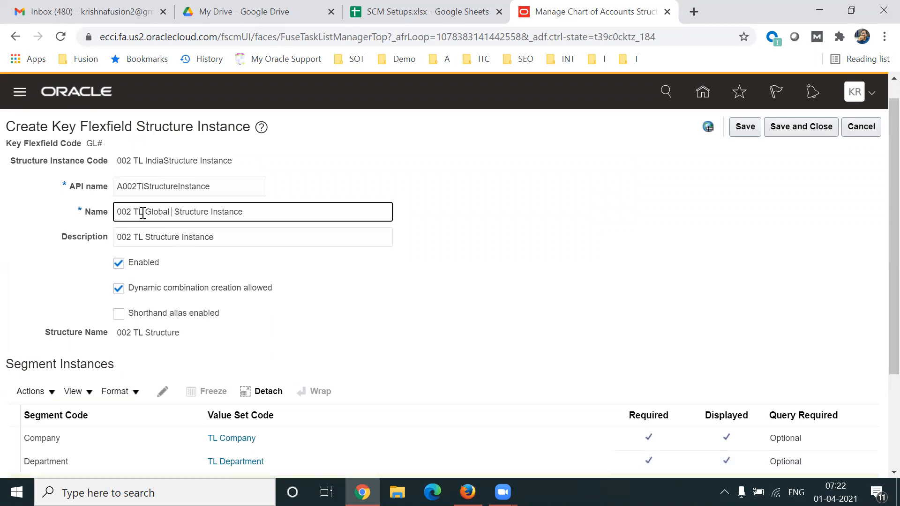
key(BackSpace)
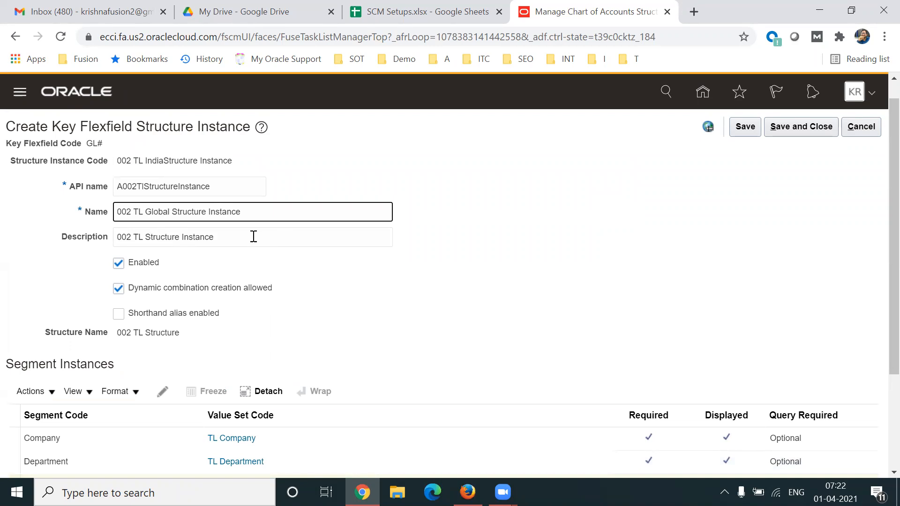
click(241, 212)
key(ctrl+a)
key(ctrl+c)
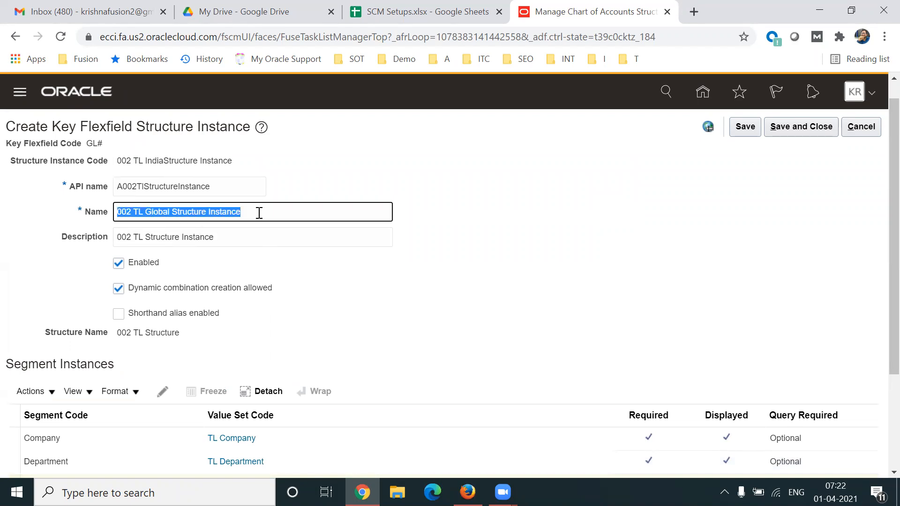
key(Tab)
key(ctrl+v)
click(543, 273)
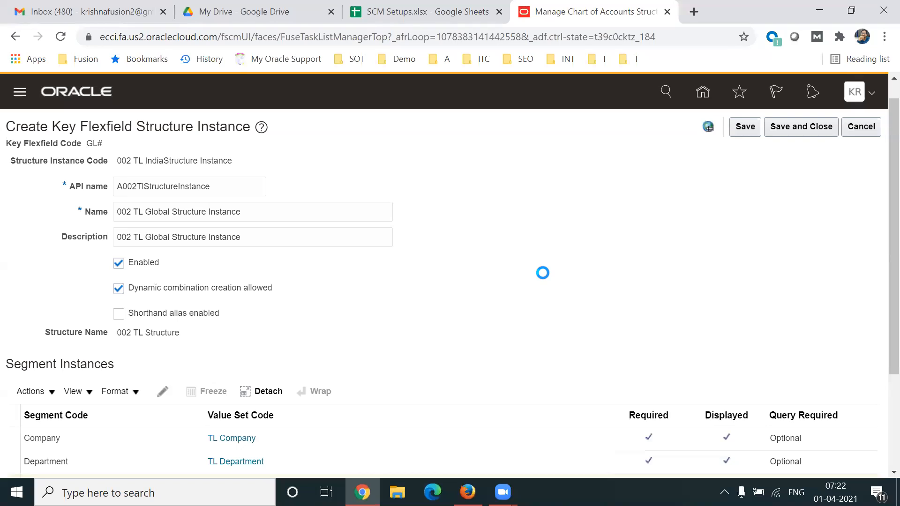
Examine the India, US, CA and AU structure instance examples and their segment counts in the SCM Setups spreadsheet.
click(384, 23)
click(217, 294)
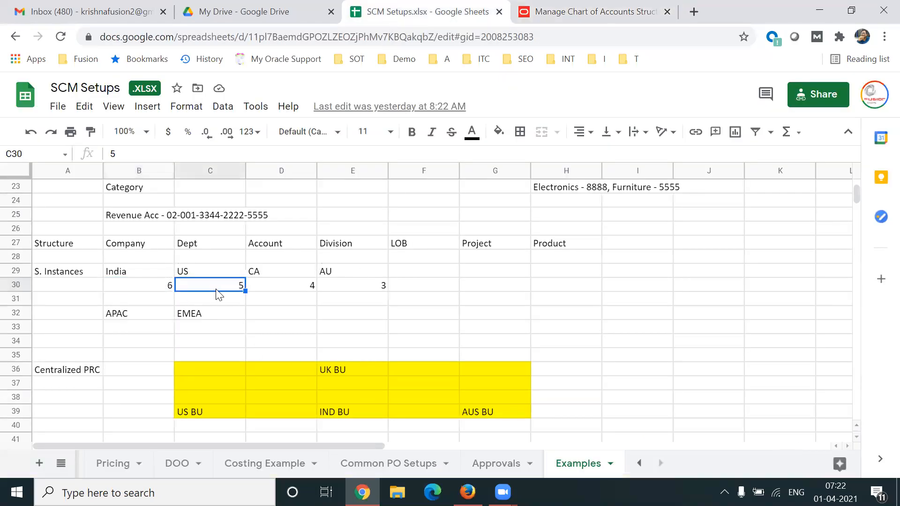
click(325, 288)
click(305, 287)
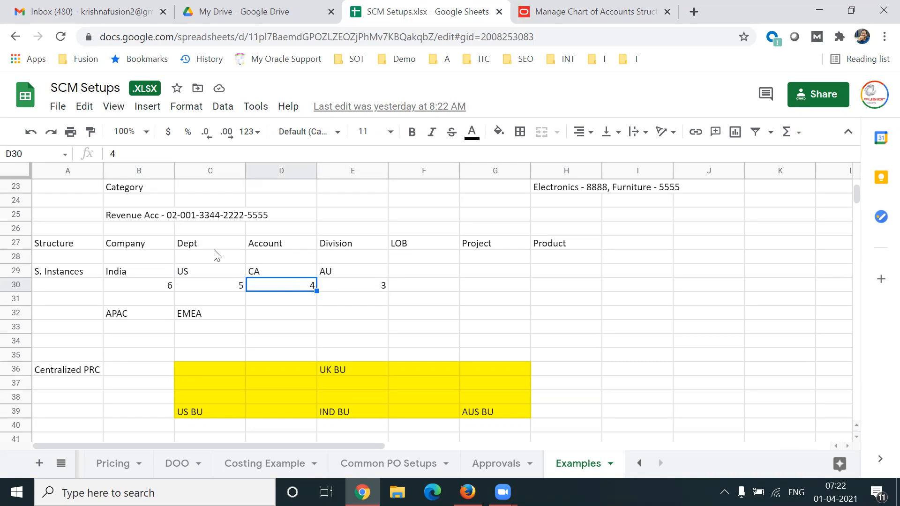
click(83, 274)
click(145, 274)
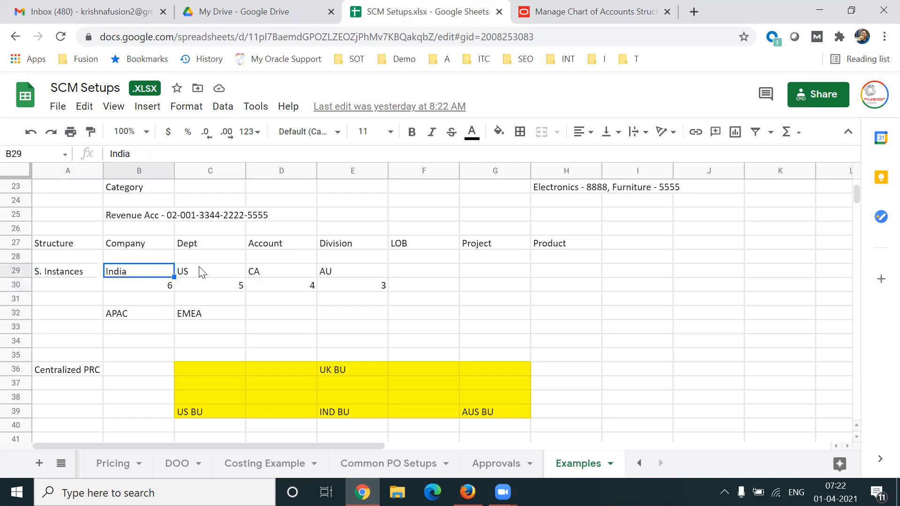
click(202, 273)
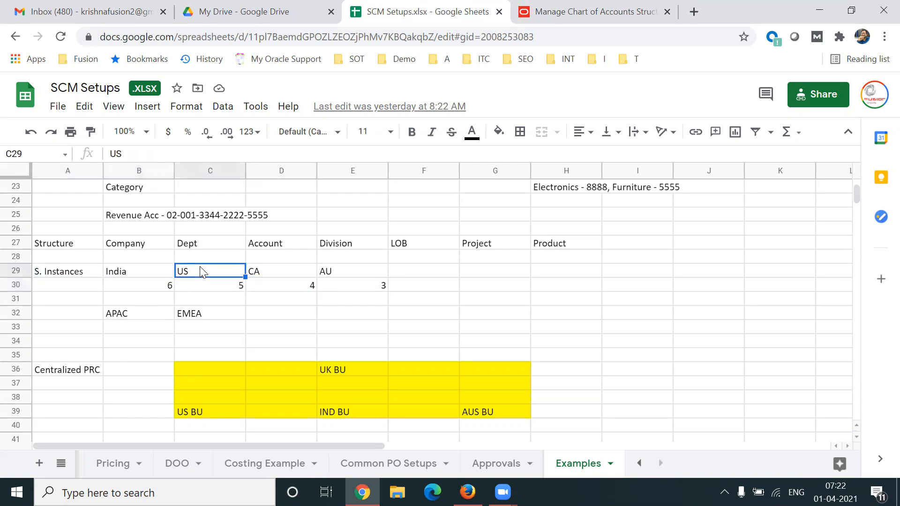
Return to the Oracle structure instance and check its segment codes and their Required settings.
click(541, 23)
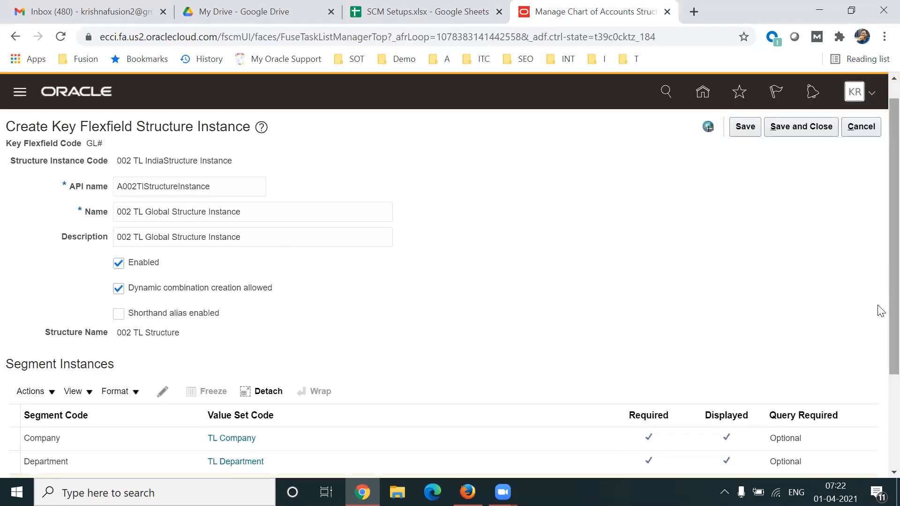
scroll(878, 328, down, 2)
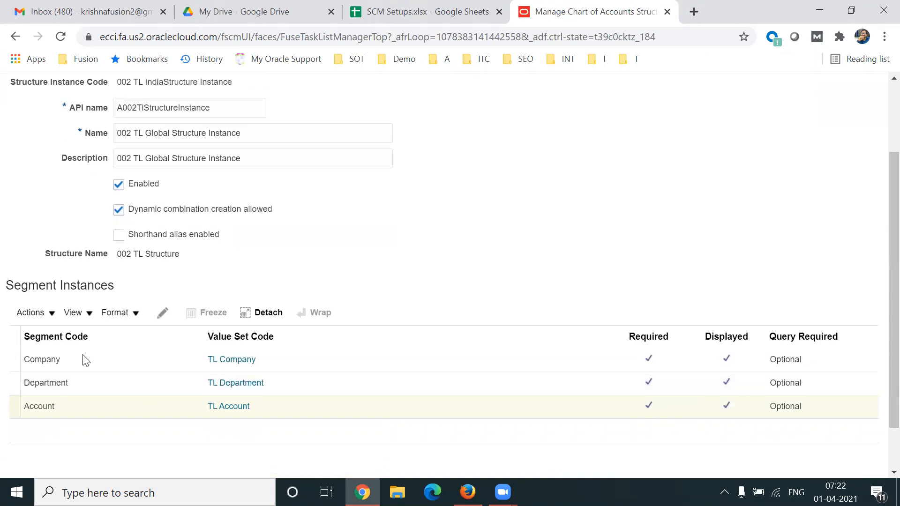
click(48, 335)
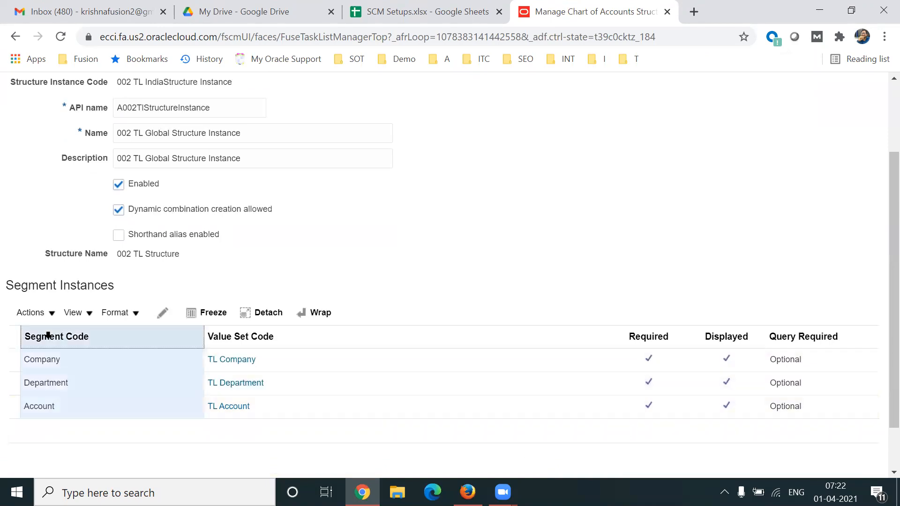
click(646, 335)
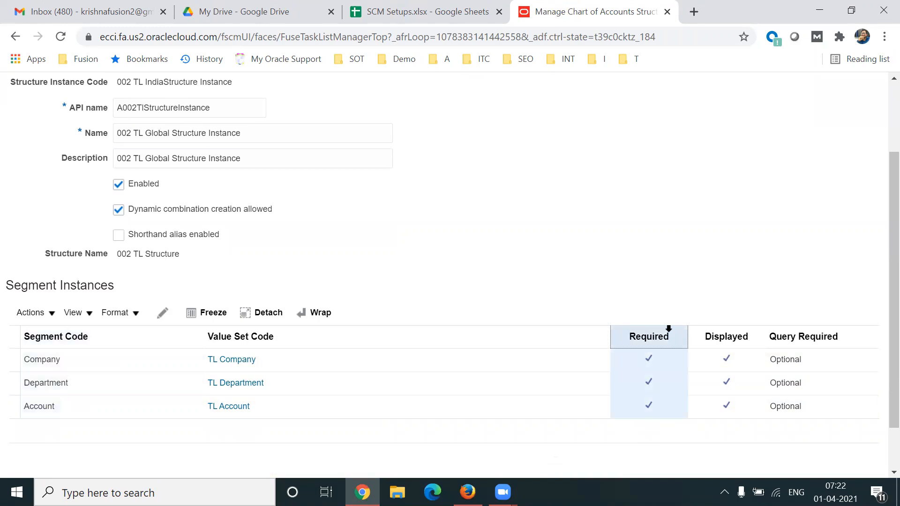
scroll(881, 314, up, 3)
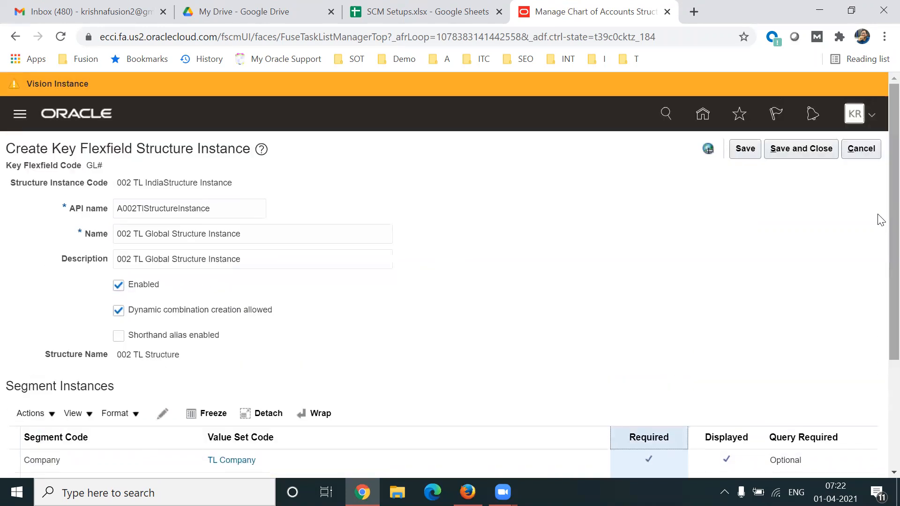
Save and close the structure instance, and start deploying the General Ledger Accounting Flexfield.
click(801, 148)
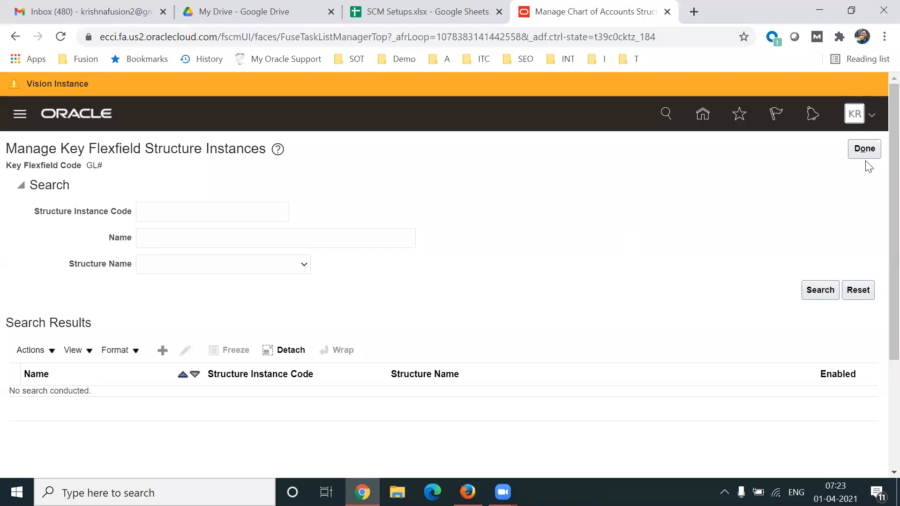
click(865, 141)
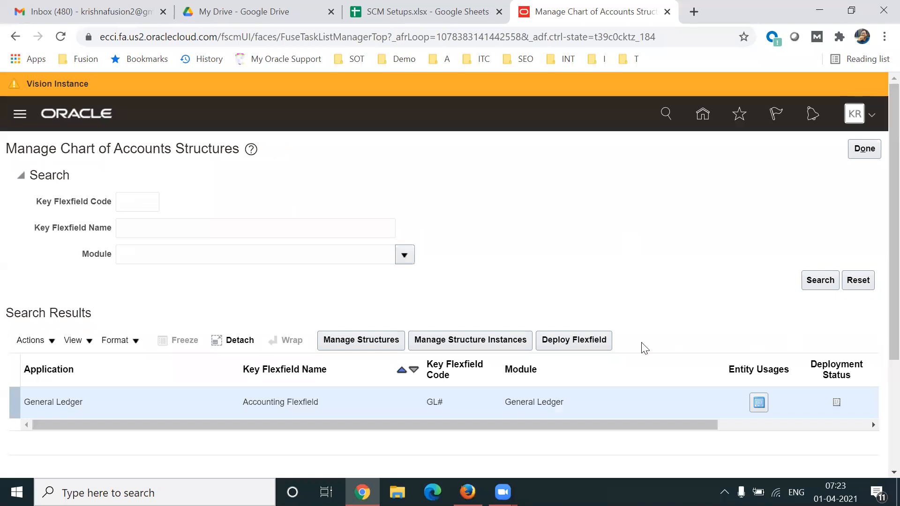
click(606, 341)
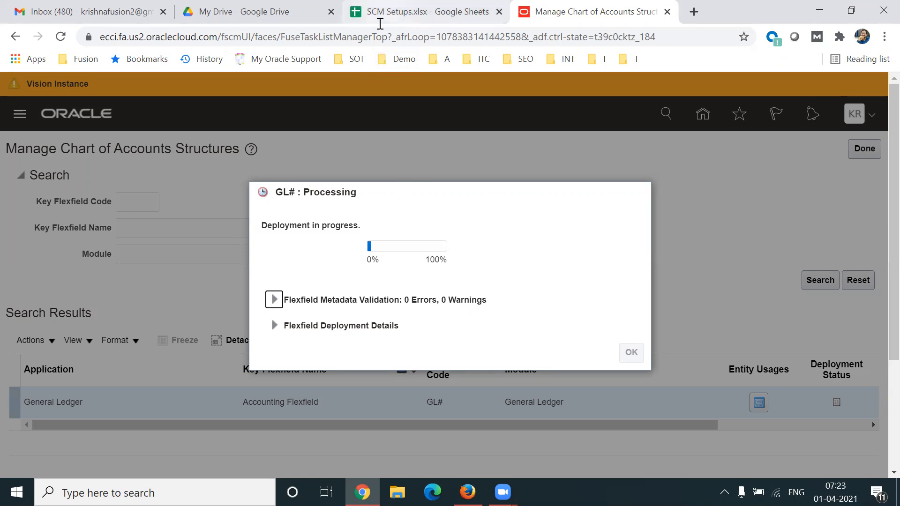
Switch to the SCM Setups spreadsheet and review the Structure and S. Instances rows on the Examples sheet.
click(380, 24)
click(72, 247)
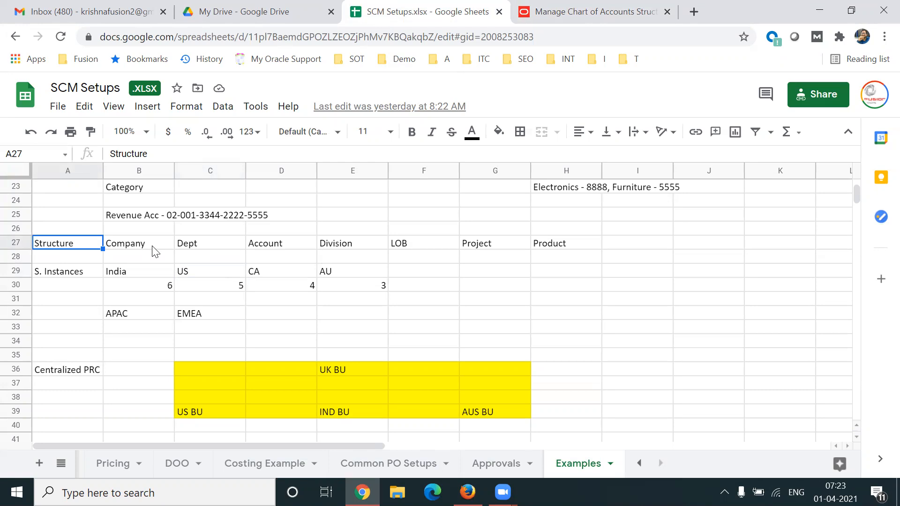
click(63, 276)
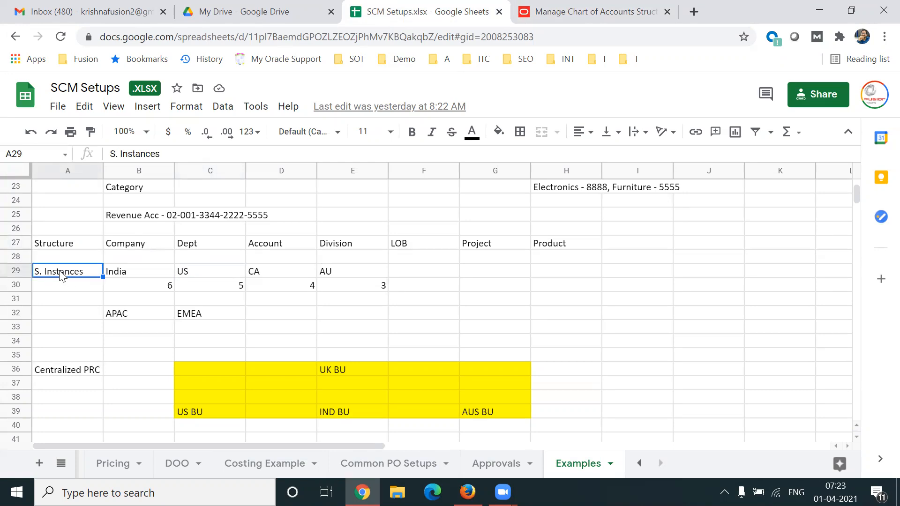
key(shift+Right)
key(shift+Right)
key(shift+Right)
key(shift+Right)
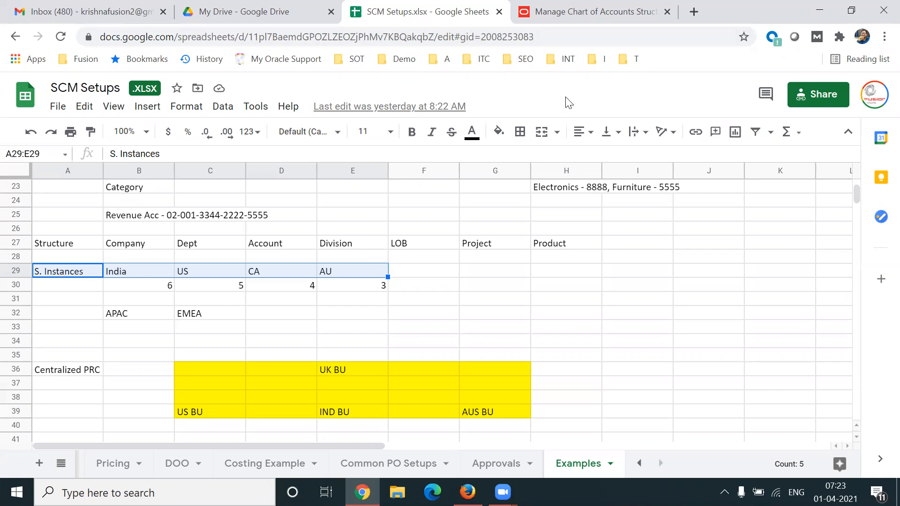
Return to the Oracle flexfield deployment and expand its metadata validation details.
click(539, 13)
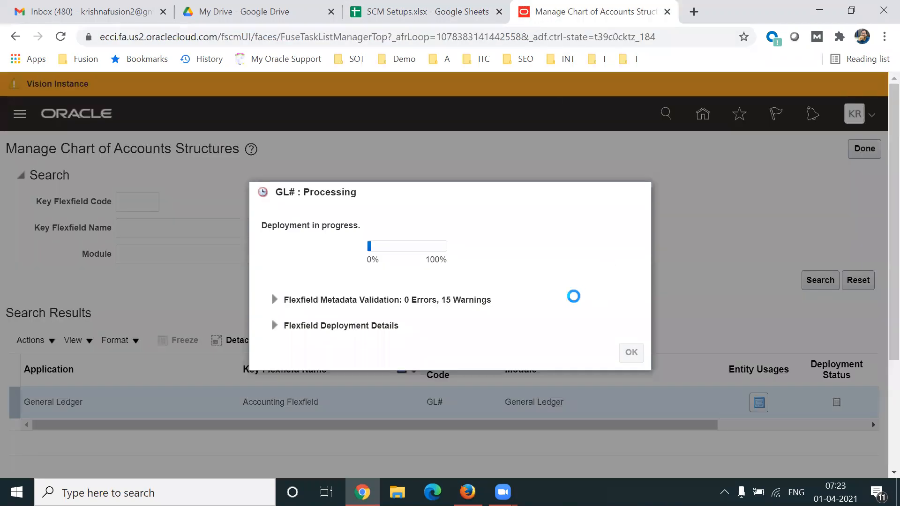
double_click(446, 299)
drag(467, 299, 493, 304)
drag(444, 301, 492, 302)
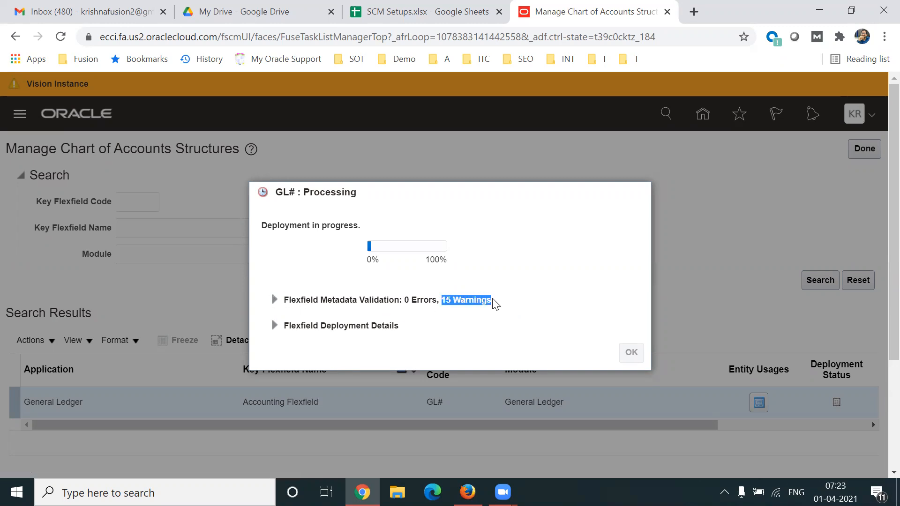
click(275, 300)
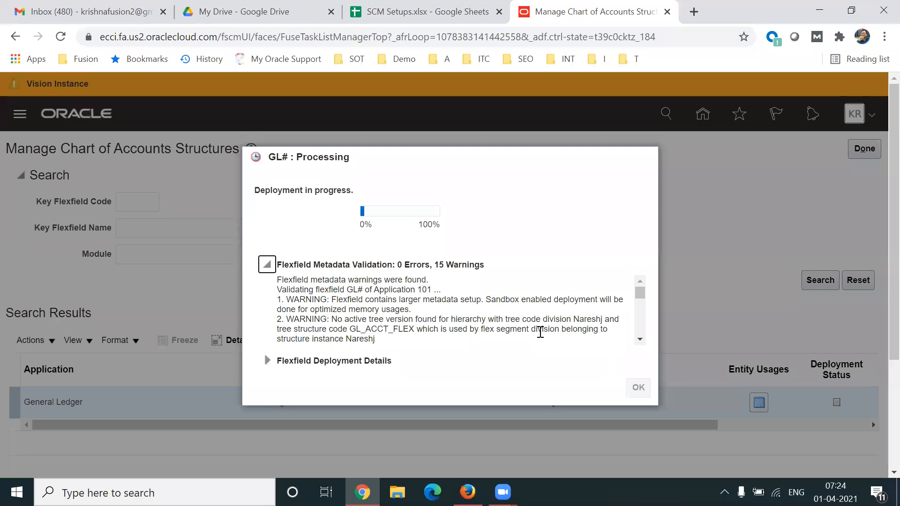
Read through the metadata validation warnings to see which tree codes and structure instances they concern.
click(640, 339)
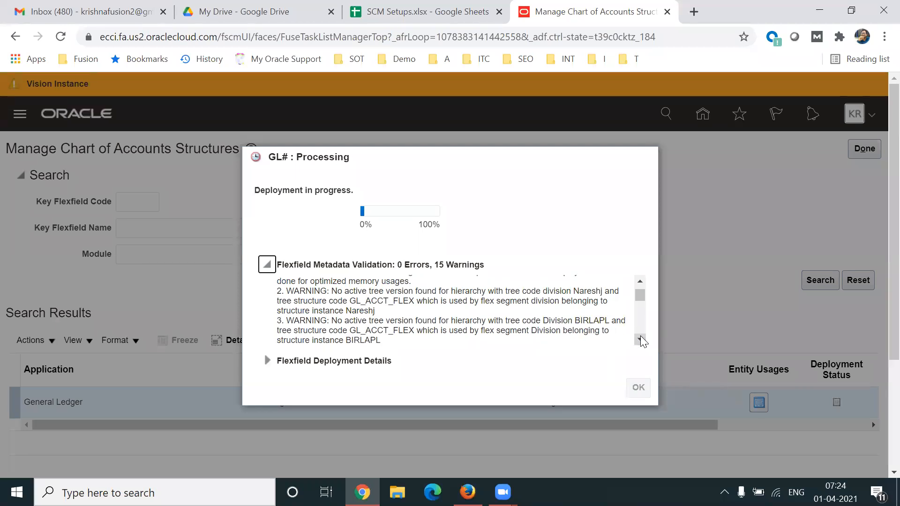
click(641, 339)
click(640, 339)
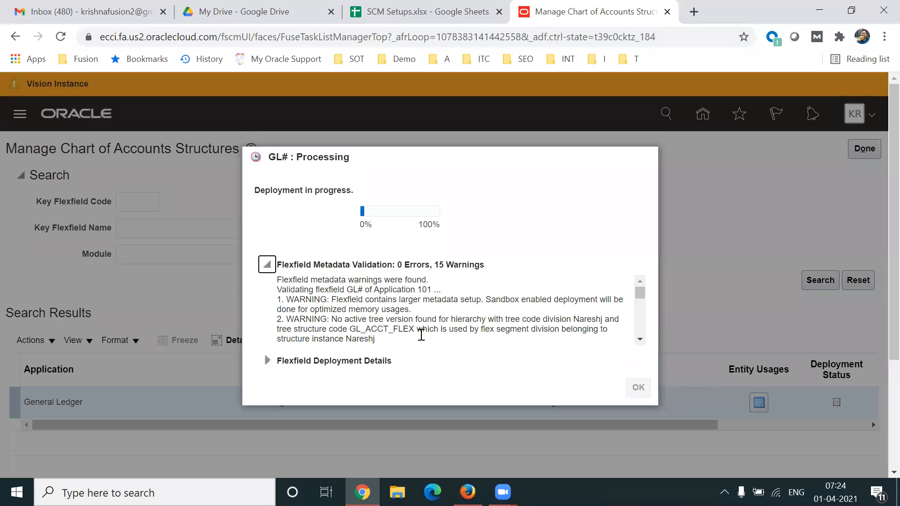
drag(351, 329, 362, 329)
click(640, 340)
click(639, 339)
click(639, 339)
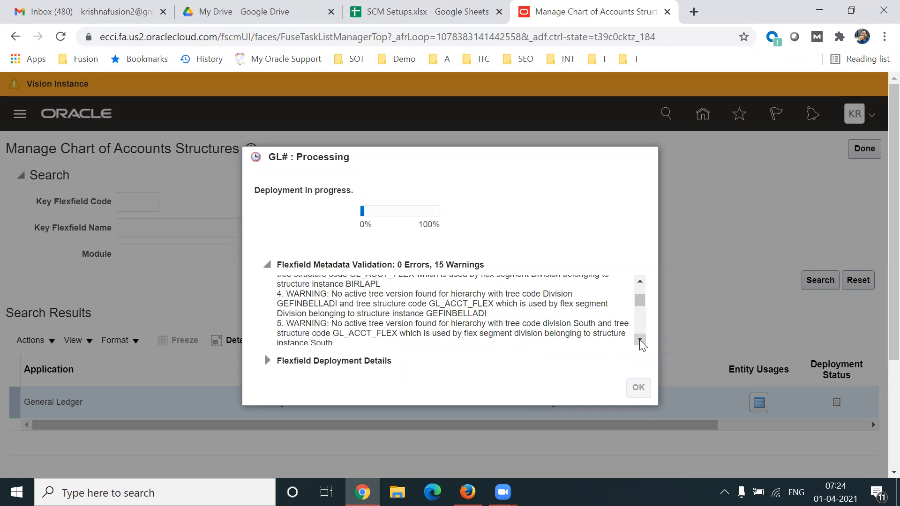
click(639, 339)
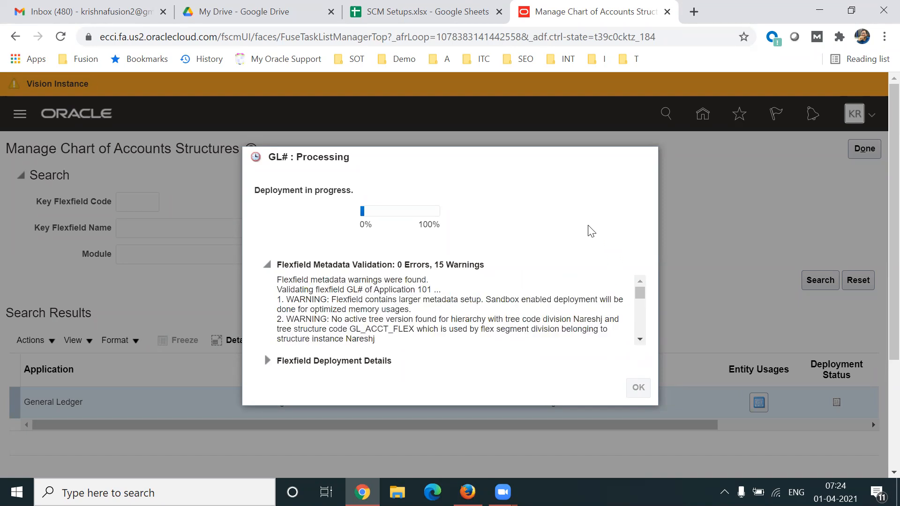
Search the page with the validation warnings for 002 and for GL.
key(ctrl+f)
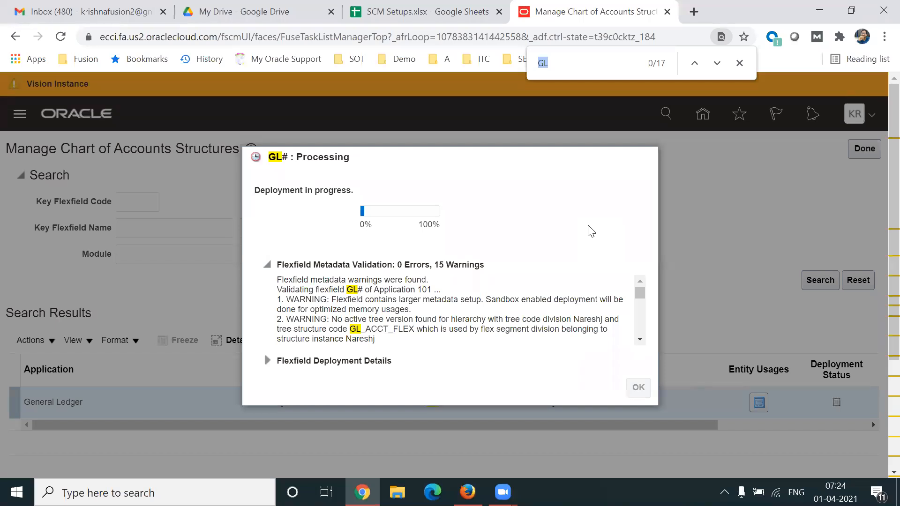
text(002)
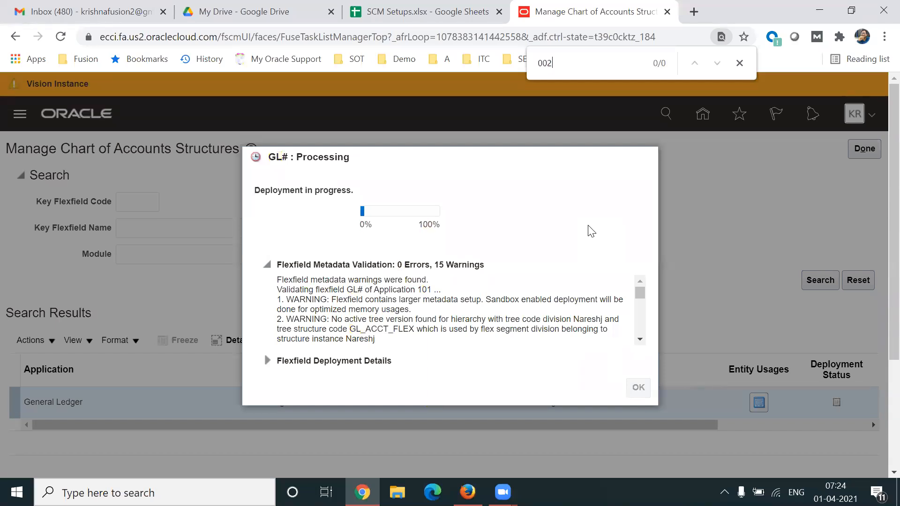
key(BackSpace)
key(BackSpace)
key(BackSpace)
text(002)
key(BackSpace)
key(BackSpace)
key(BackSpace)
text(GL)
key(Return)
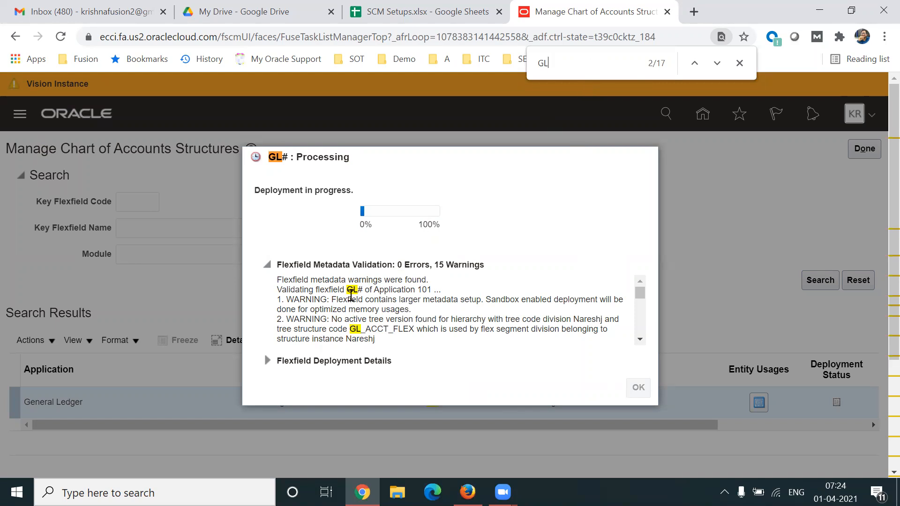
Read further through the flexfield metadata validation warnings and search the page for 002.
click(639, 339)
click(639, 339)
click(639, 338)
click(639, 339)
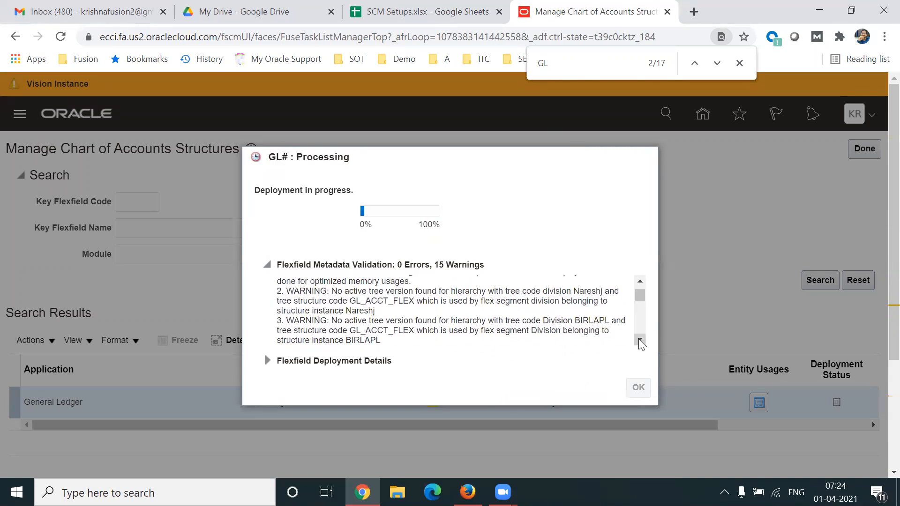
click(567, 70)
key(BackSpace)
key(BackSpace)
text(002)
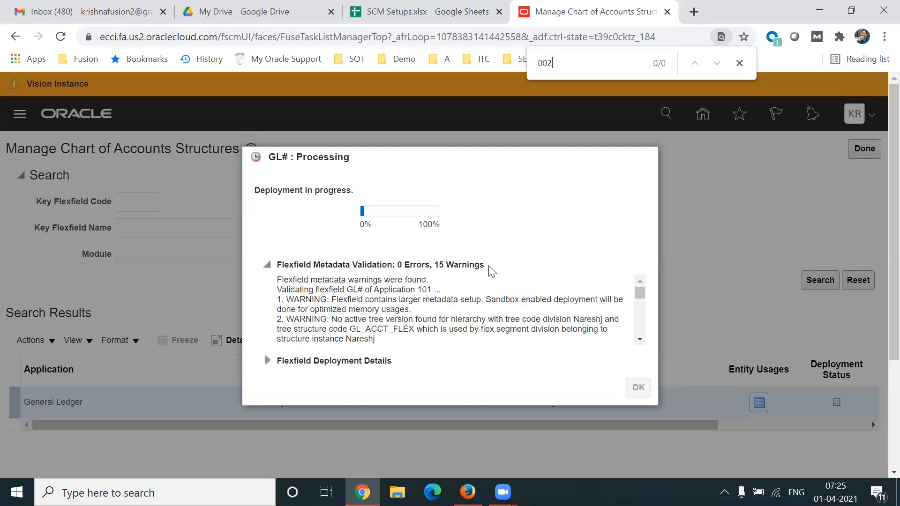
drag(434, 265, 490, 270)
click(740, 63)
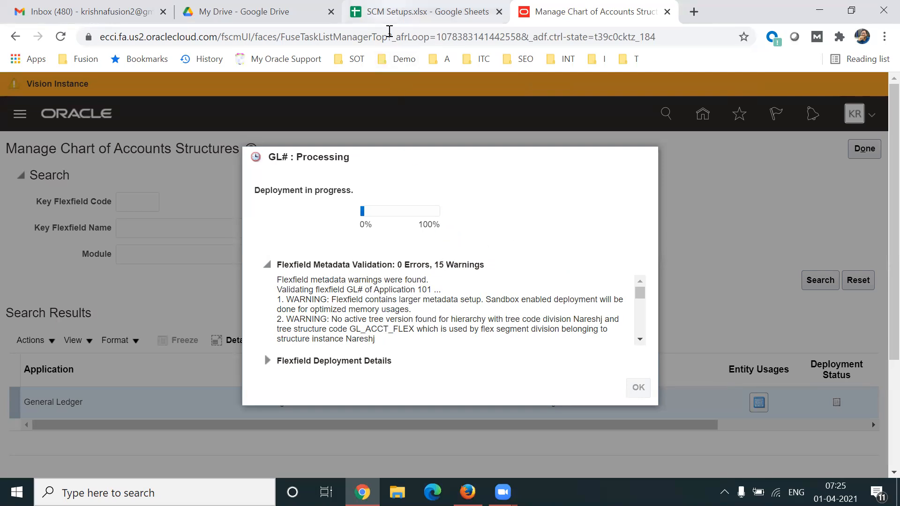
Switch to the SCM Setups spreadsheet and review the Create Structure Instance, Deploy and Valueset qualifier steps on the Basics sheet.
click(389, 13)
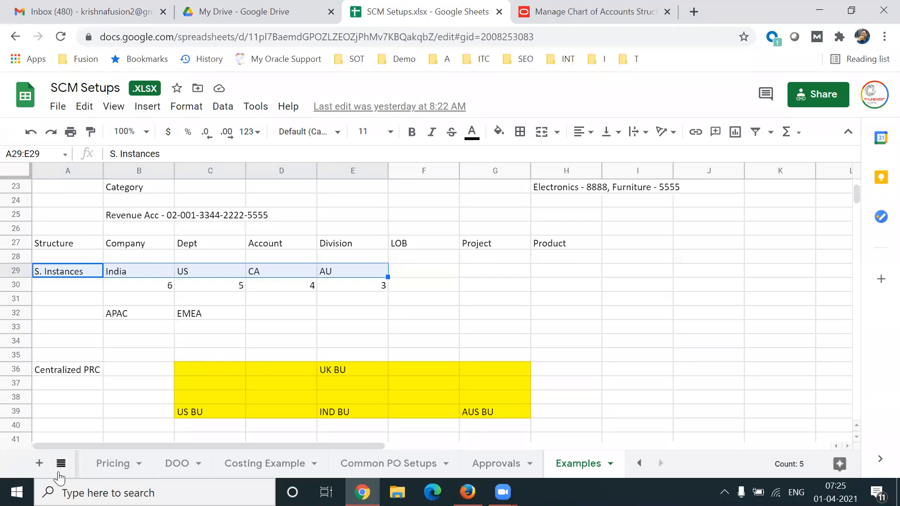
click(60, 464)
drag(193, 315, 183, 281)
click(141, 276)
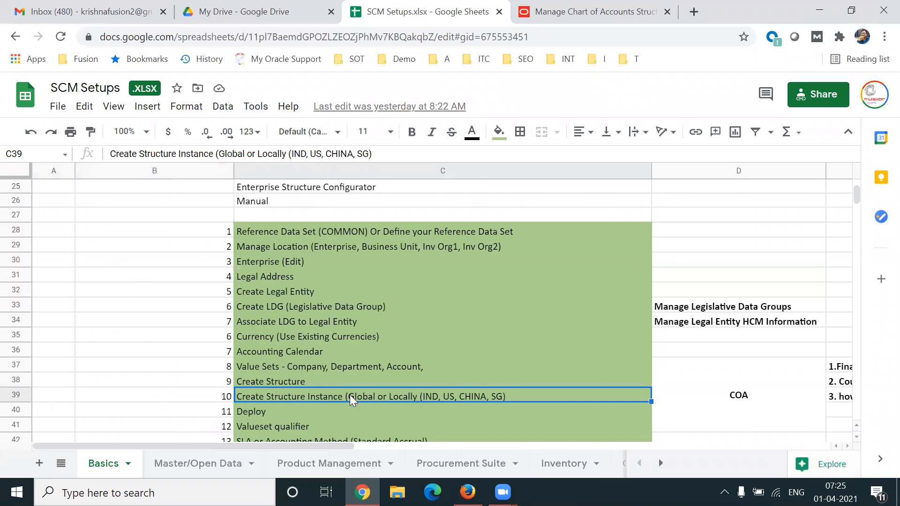
click(286, 411)
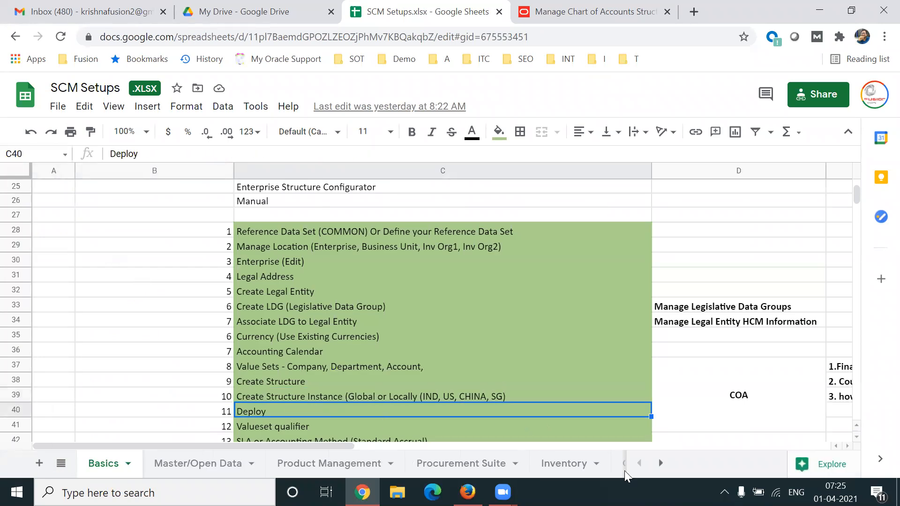
key(Down)
key(Down)
key(Down)
key(Up)
key(Up)
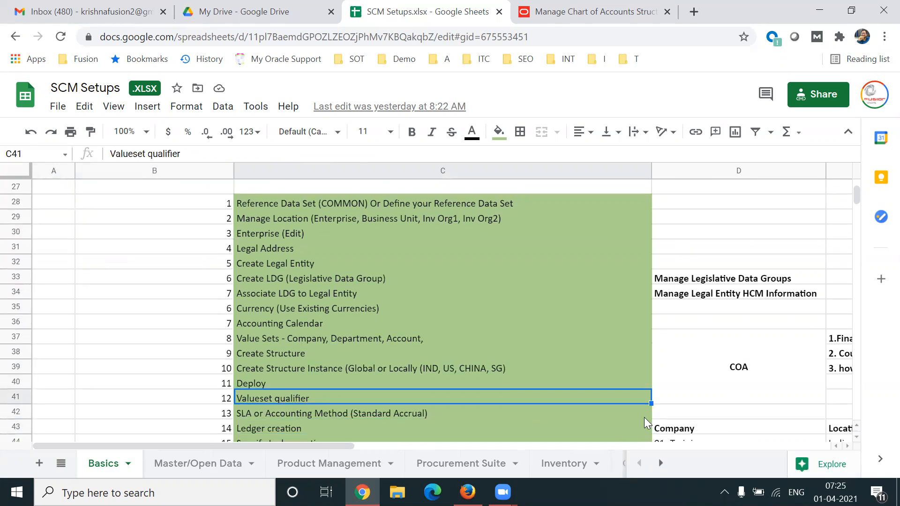
Review the setup steps grouped under COA, highlighting Account in the Value Sets row and the Valueset qualifier row.
click(696, 399)
key(shift+Left)
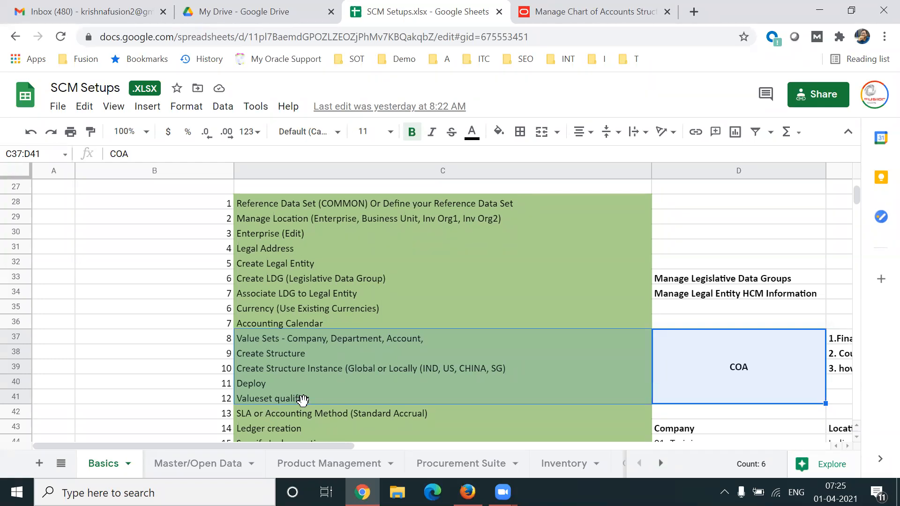
click(305, 343)
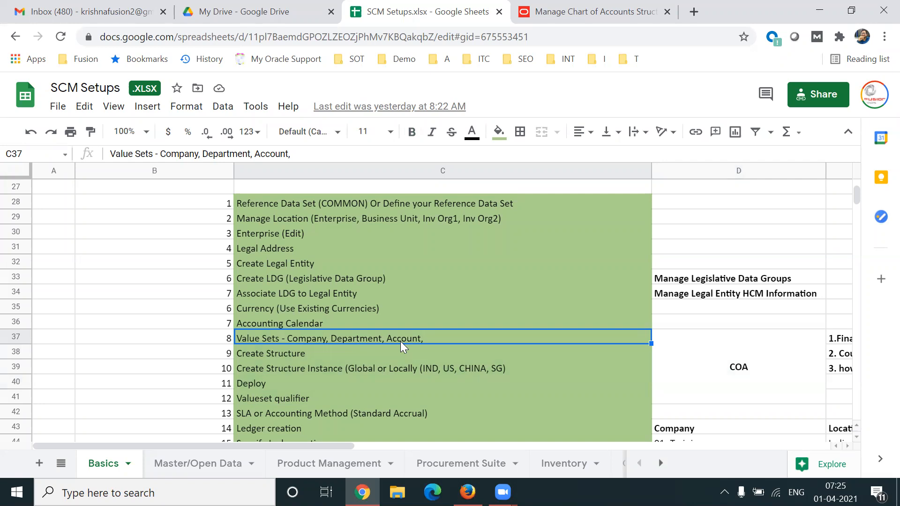
double_click(428, 337)
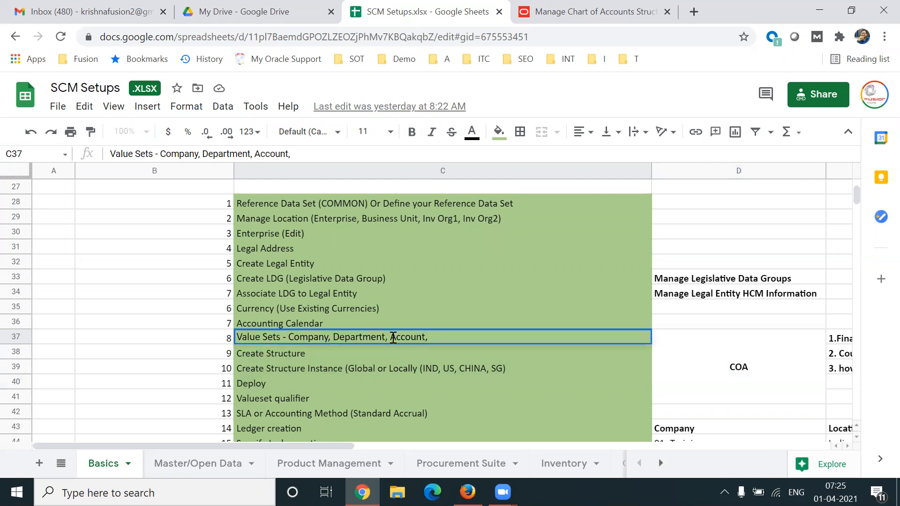
drag(391, 338, 432, 338)
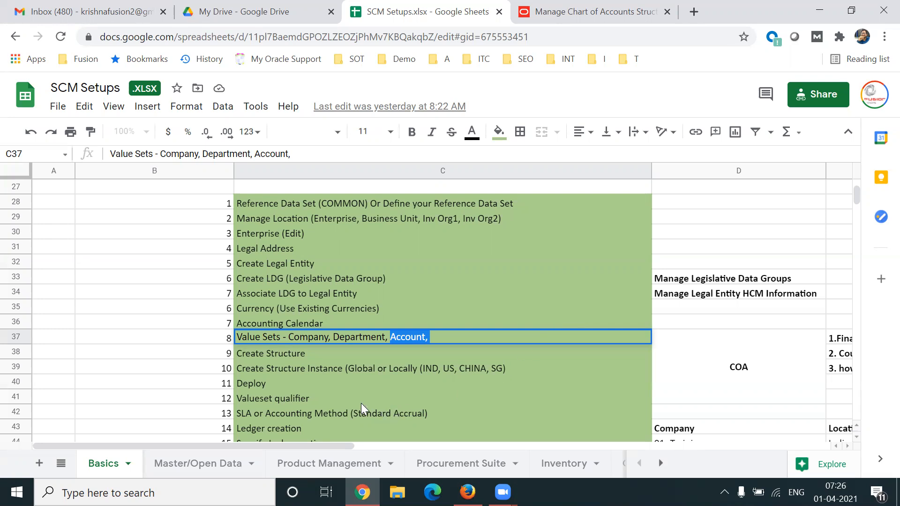
click(311, 399)
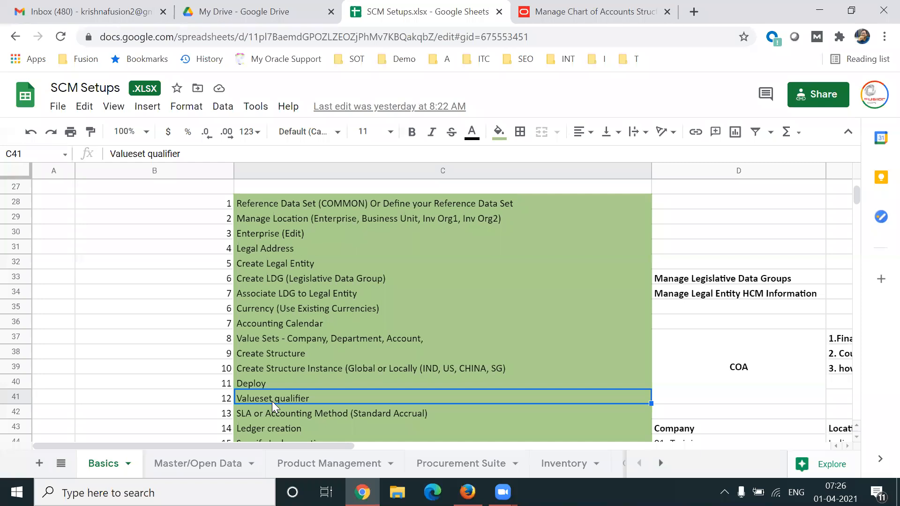
Check the GL# deployment progress in Oracle and return to the COA group in the SCM Setups spreadsheet.
click(548, 19)
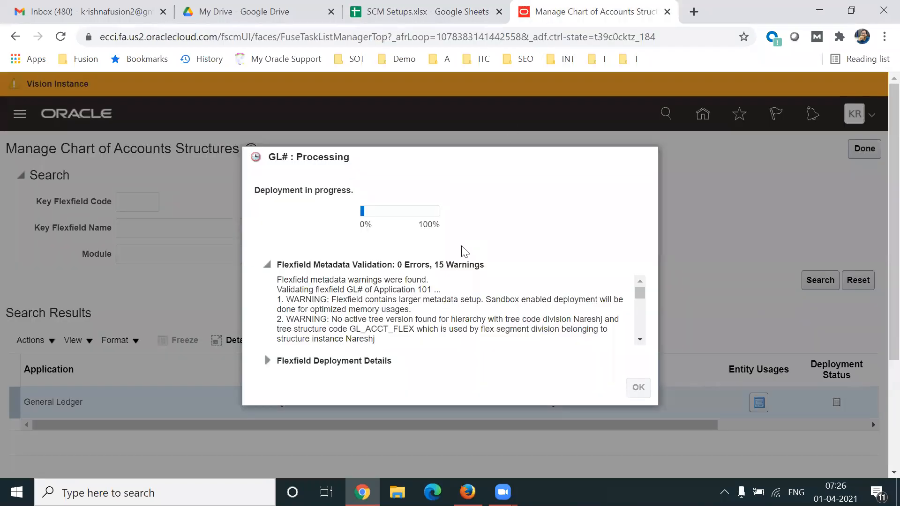
click(388, 23)
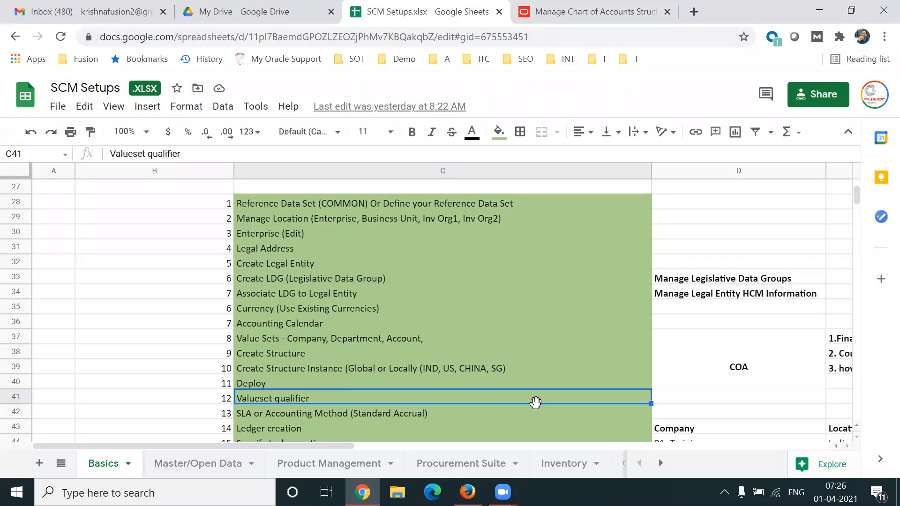
click(735, 370)
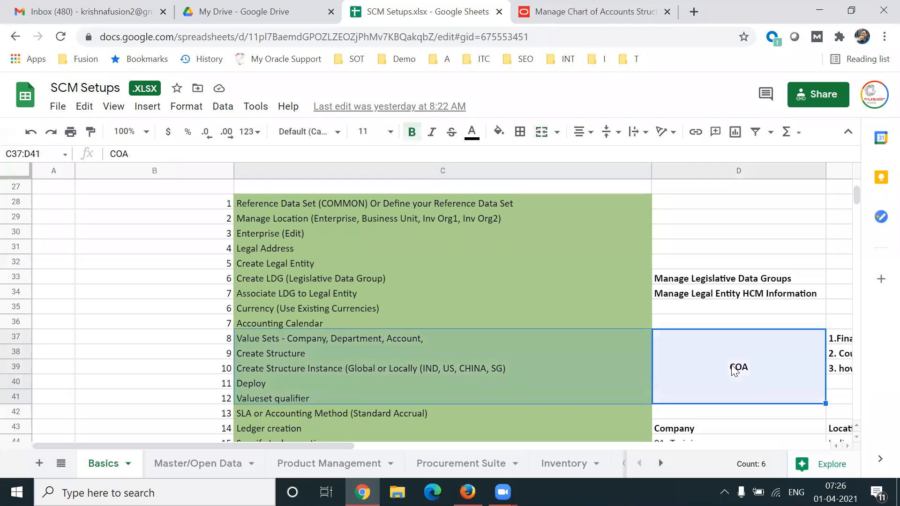
Review the setup steps following COA, from SLA or Accounting Method (Standard Accrual) through Review and Submit Accounting Configuration.
click(446, 418)
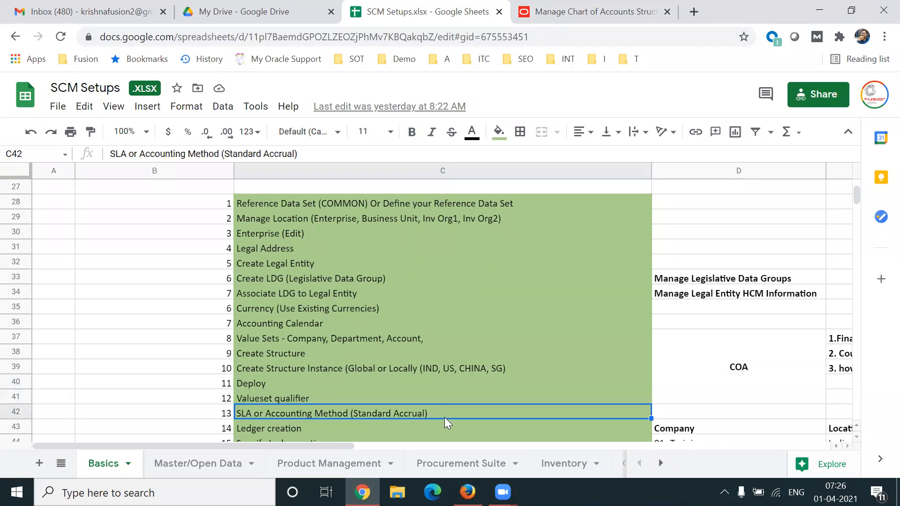
key(Down)
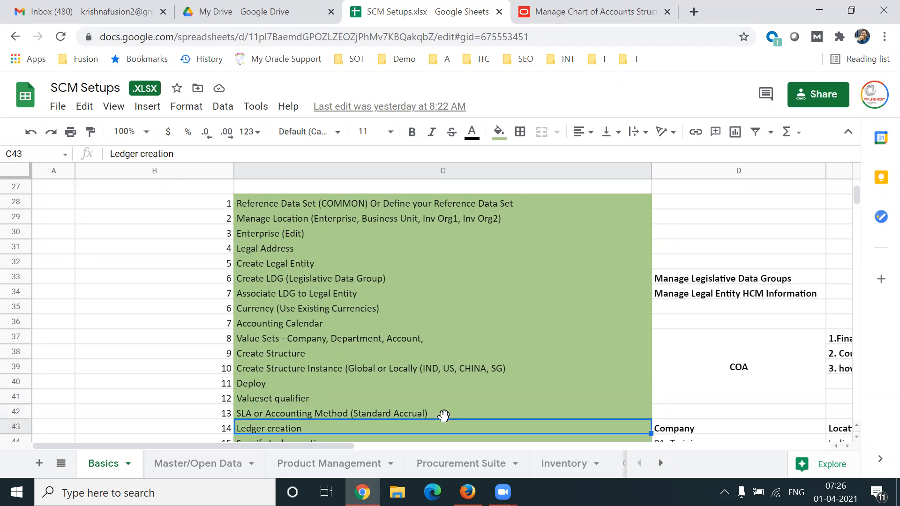
key(Down)
key(Down)
key(Down)
key(Up)
key(Up)
key(Up)
key(Up)
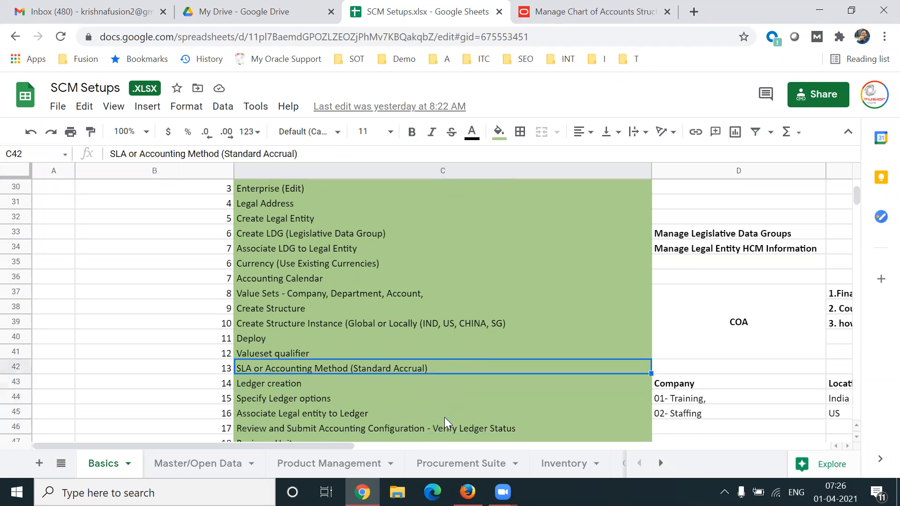
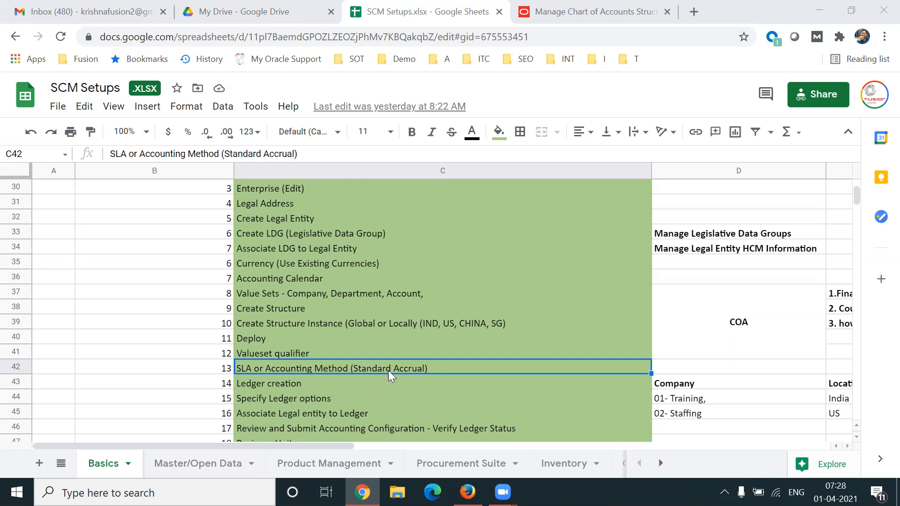
Review the SLA or Accounting Method row, highlighting Standard Accrual, together with the Currency, Accounting Calendar and COA entries.
double_click(430, 367)
drag(359, 366, 429, 367)
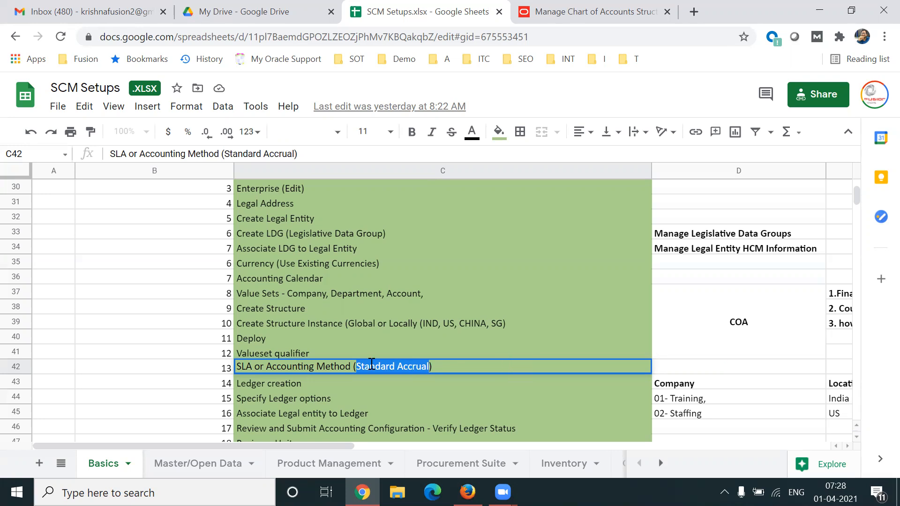
click(268, 263)
click(284, 278)
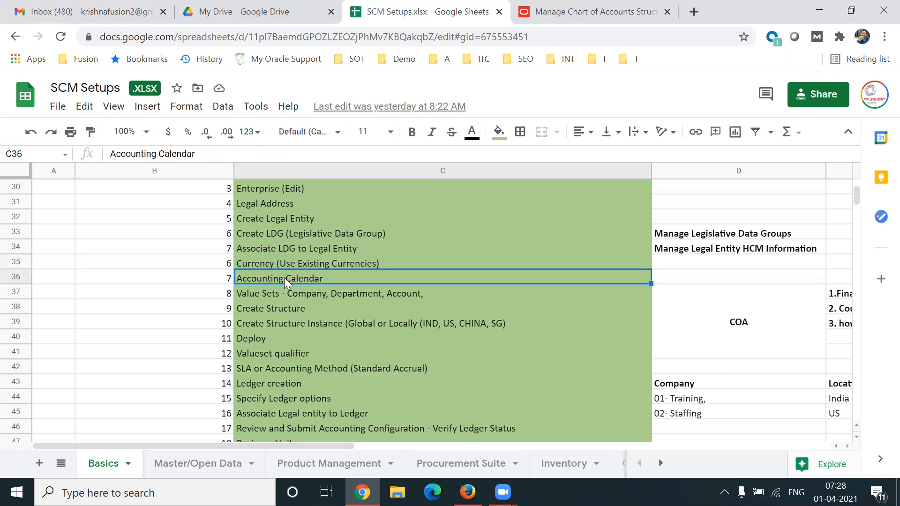
click(760, 331)
click(385, 368)
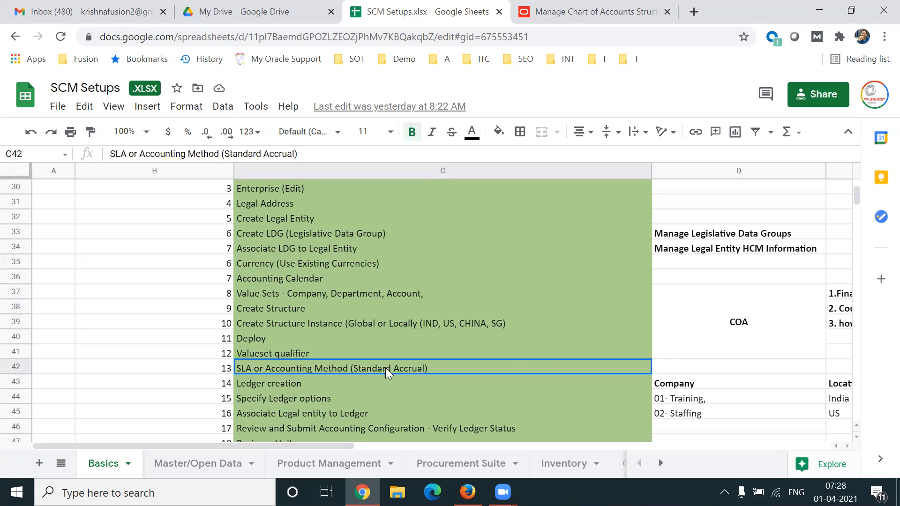
Review the ledger steps from Ledger creation through Review and Submit Accounting Configuration.
click(302, 388)
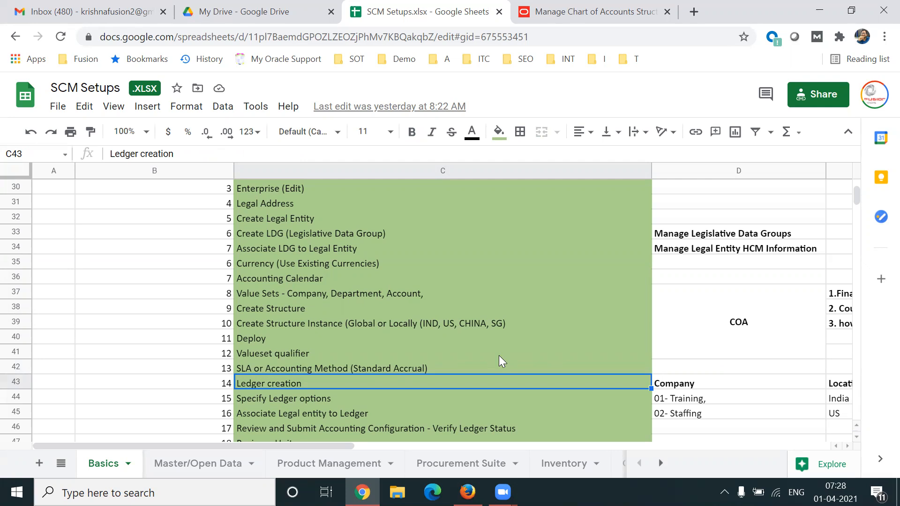
click(337, 402)
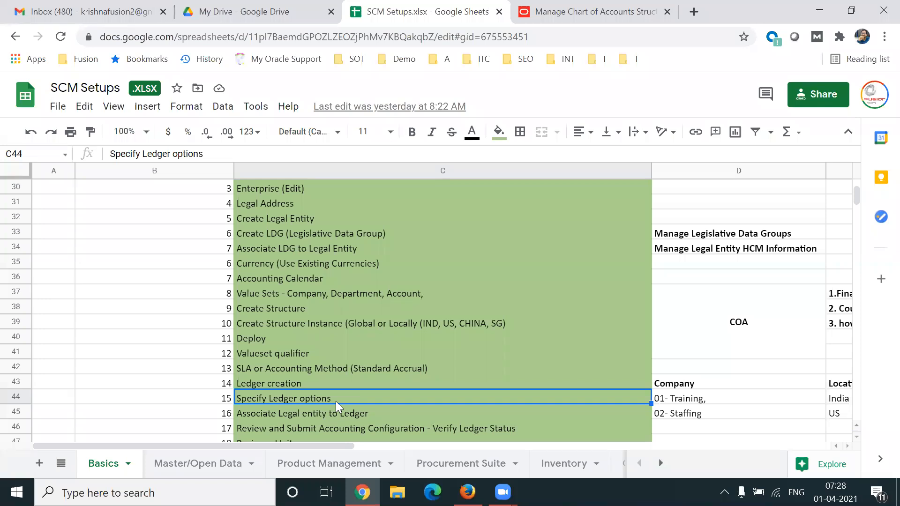
click(378, 412)
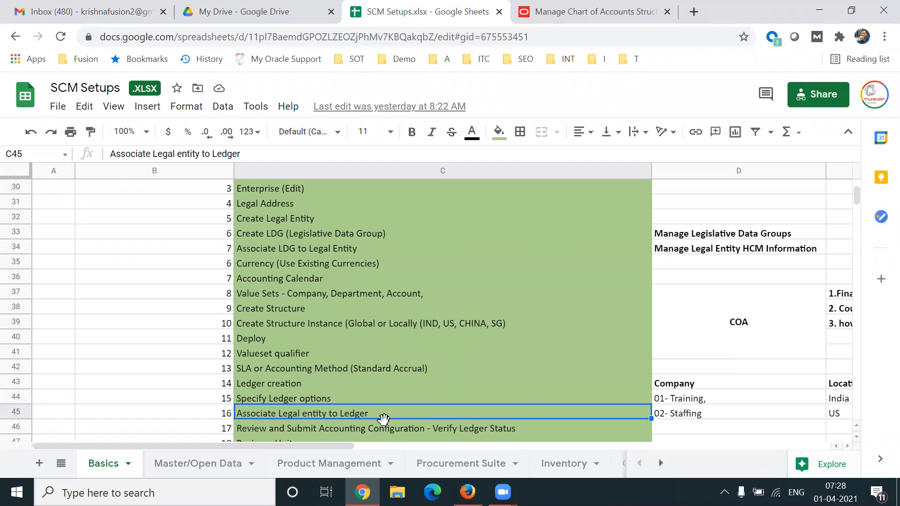
click(531, 430)
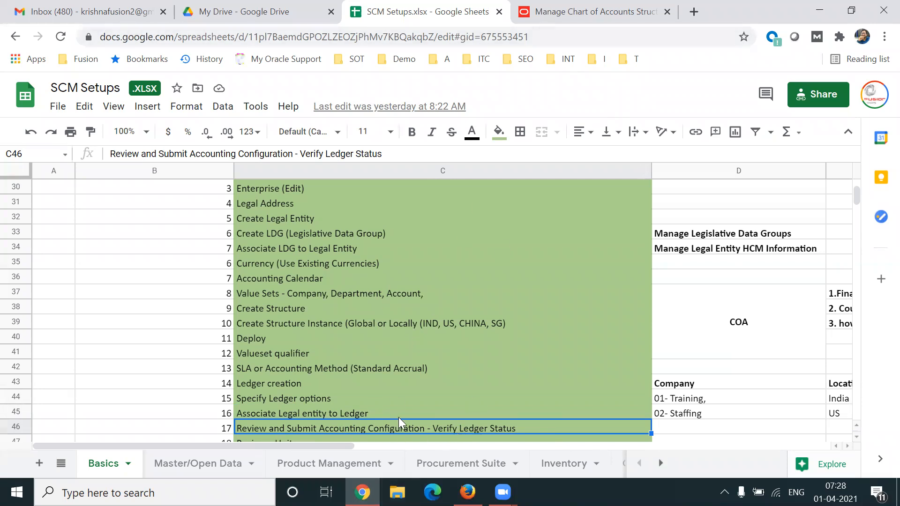
Check the GL# deployment in Oracle, collapsing the Flexfield Metadata Validation details, and return to the SCM Setups spreadsheet.
click(542, 22)
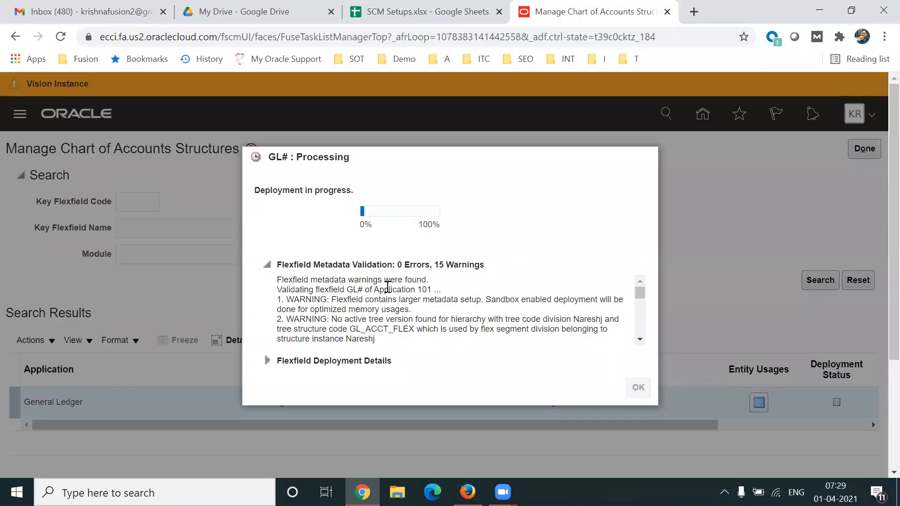
drag(644, 295, 619, 295)
click(268, 265)
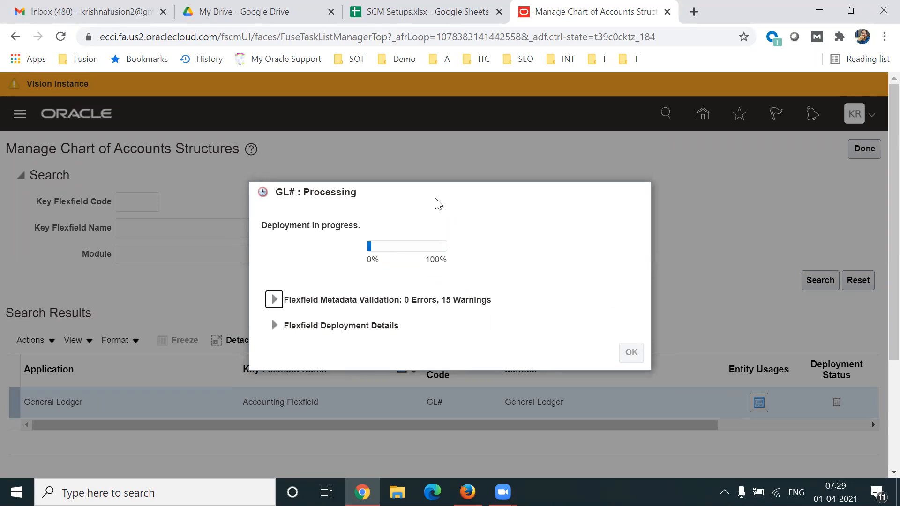
click(389, 12)
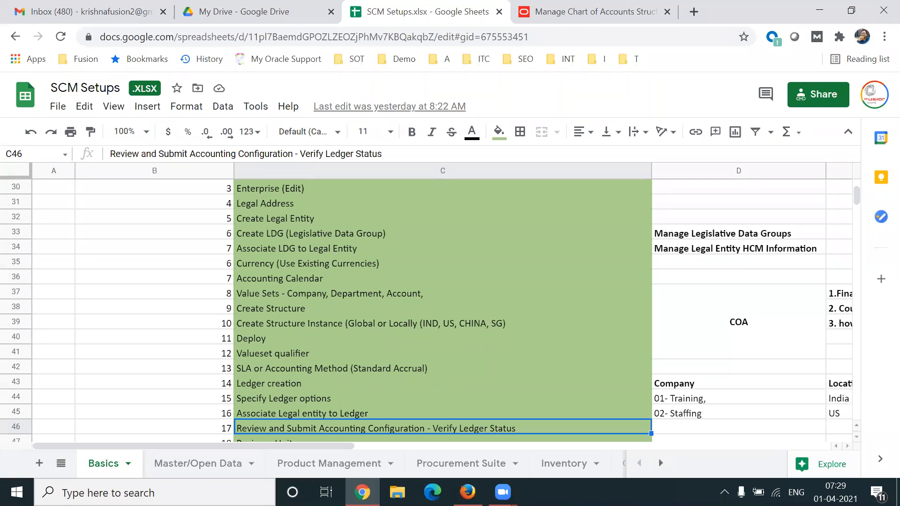
Review the remaining setup steps, highlighting the ledger rows and the range from Business Unit through Deploy.
key(shift+Up)
key(shift+Up)
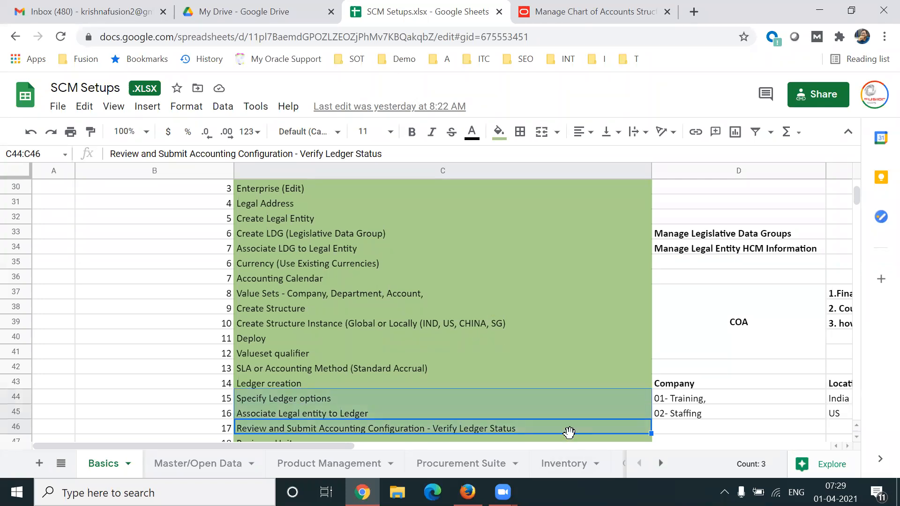
click(670, 438)
scroll(670, 436, down, 2)
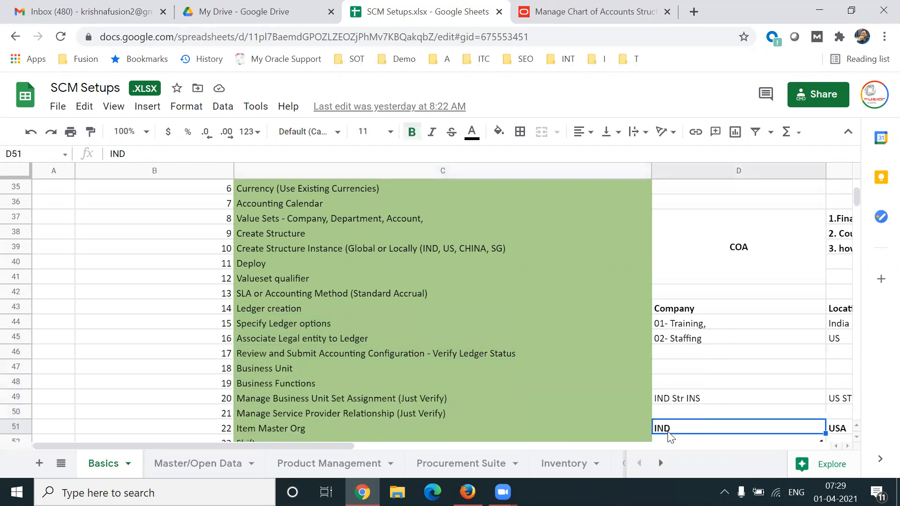
click(288, 339)
key(shift+Down)
key(shift+Down)
key(shift+Down)
key(shift+Down)
key(shift+Down)
key(shift+Down)
key(shift+Down)
key(shift+Down)
key(shift+Down)
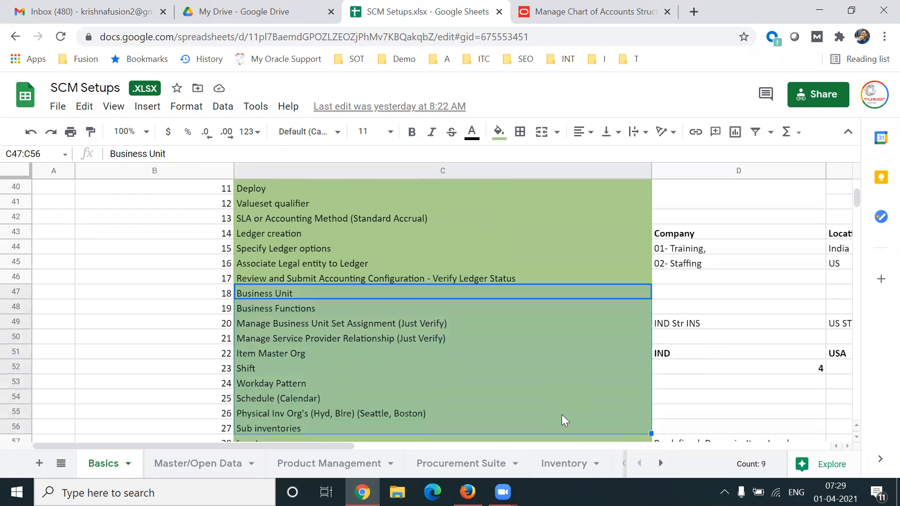
key(shift+Down)
key(shift+Down)
key(shift+Down)
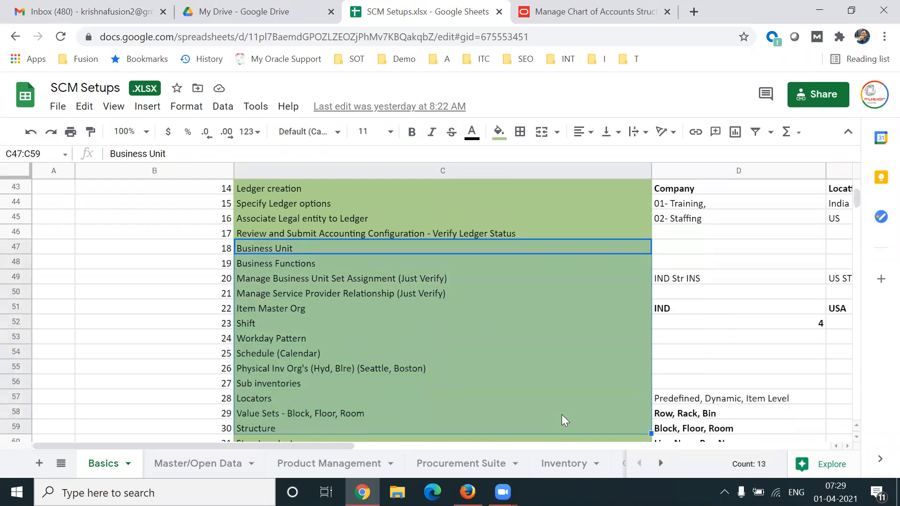
key(shift+Down)
key(shift+Down)
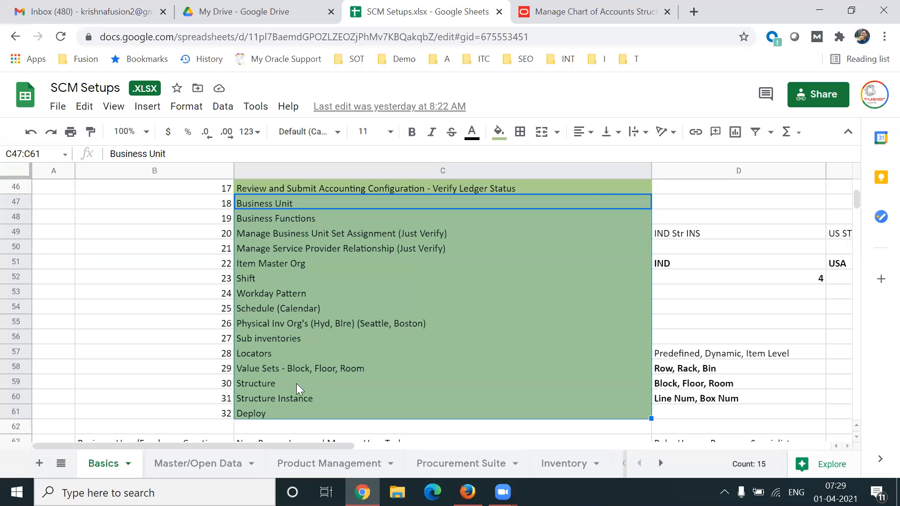
Go back to the start of the setup list and highlight the steps from Reference Data Set (COMMON) through Currency.
click(683, 295)
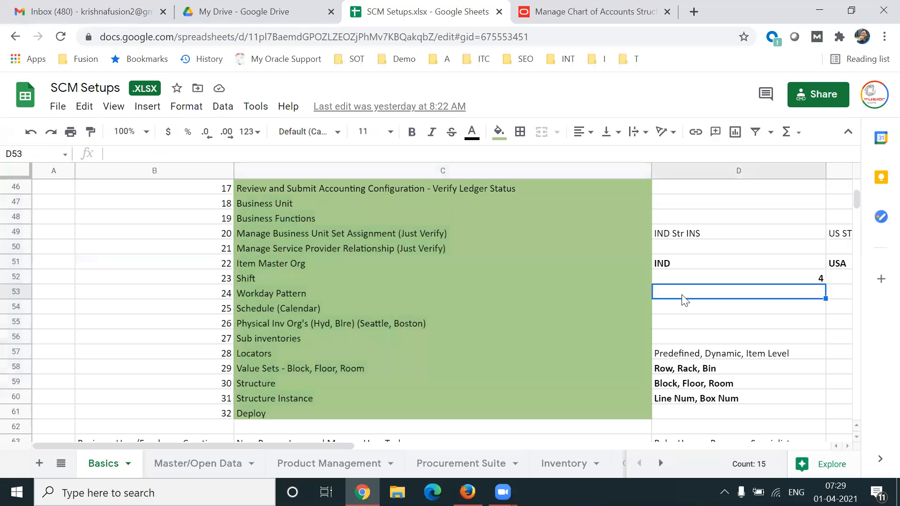
key(Up)
key(Up)
key(Up)
key(Up)
key(Up)
key(Up)
key(Up)
key(Up)
key(Up)
key(Up)
key(Up)
key(Up)
key(Up)
key(Up)
key(Up)
key(Up)
key(Up)
key(Up)
key(Up)
key(Up)
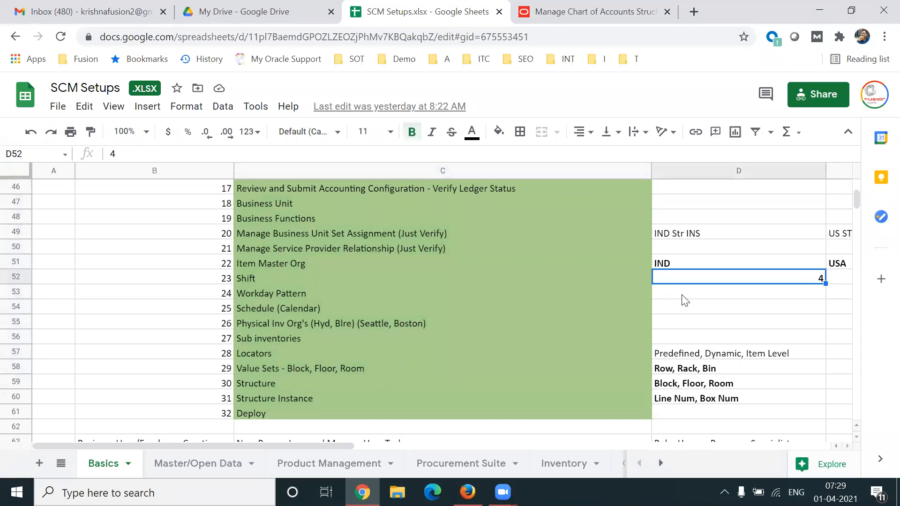
key(Up)
key(Up)
key(Up)
key(Up)
key(Up)
key(Up)
key(Up)
key(Up)
key(Up)
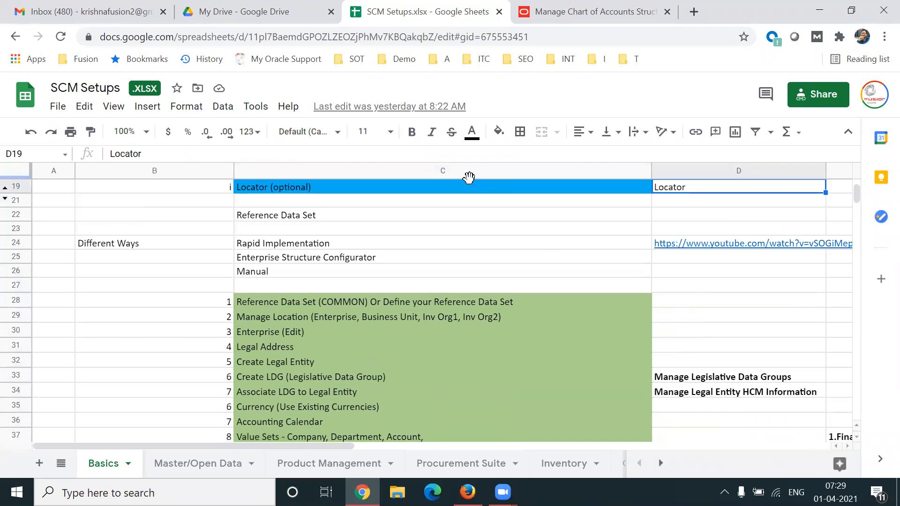
click(381, 259)
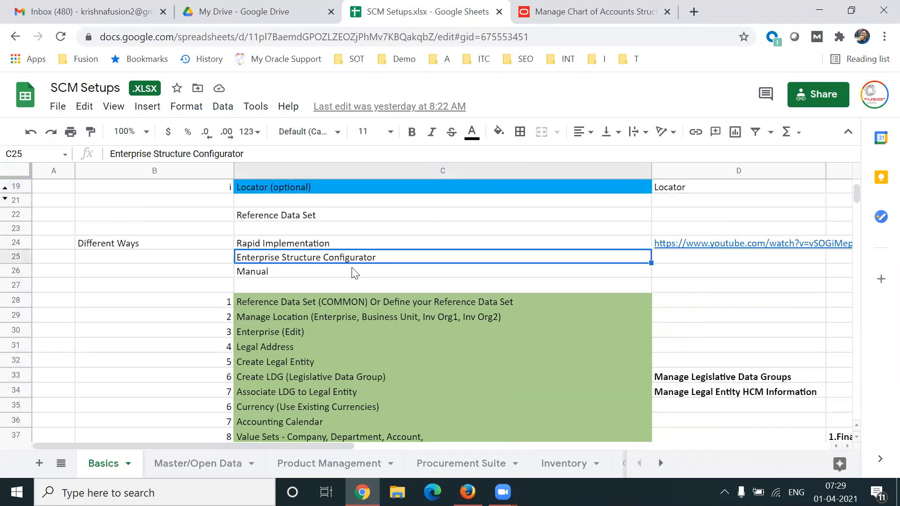
click(421, 300)
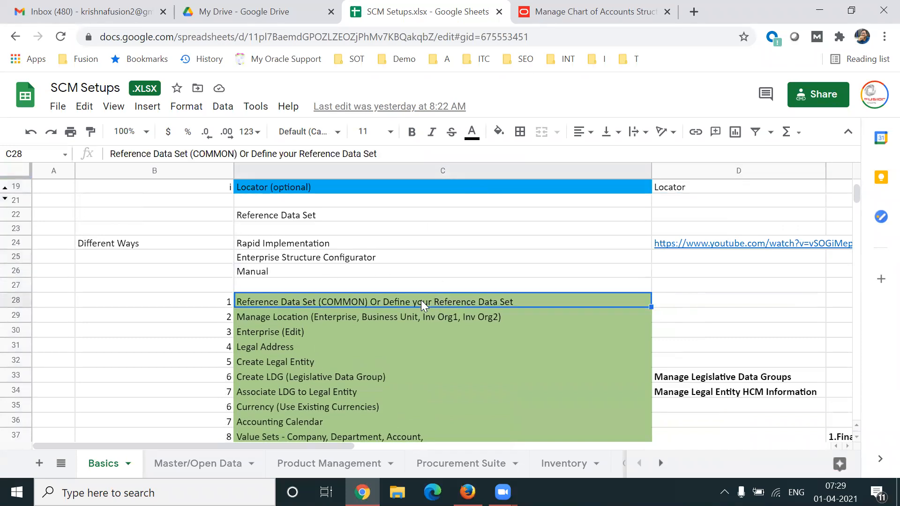
key(shift+Down)
key(shift+Down)
key(shift+Down)
key(shift+Down)
key(shift+Down)
key(shift+Down)
key(shift+Down)
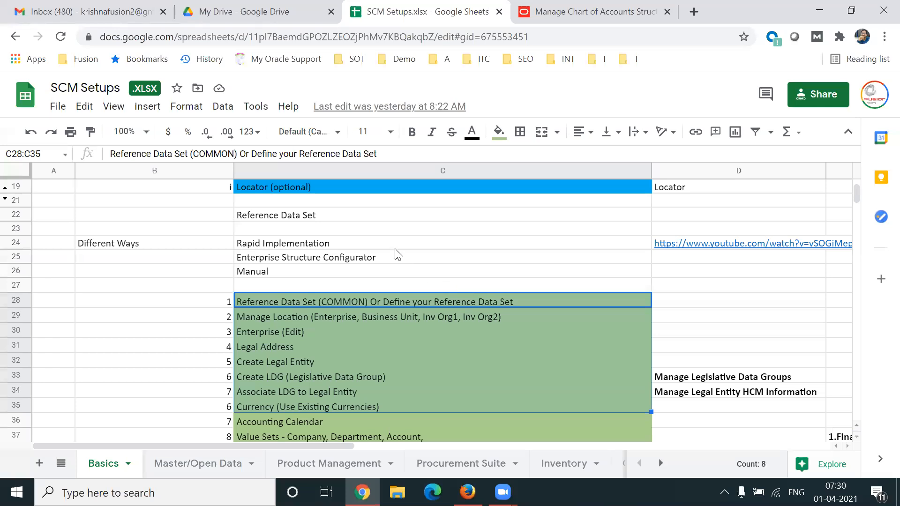
Review the Enterprise Structure Configurator and Rapid Implementation entries under Different Ways, including the linked YouTube video address.
click(395, 262)
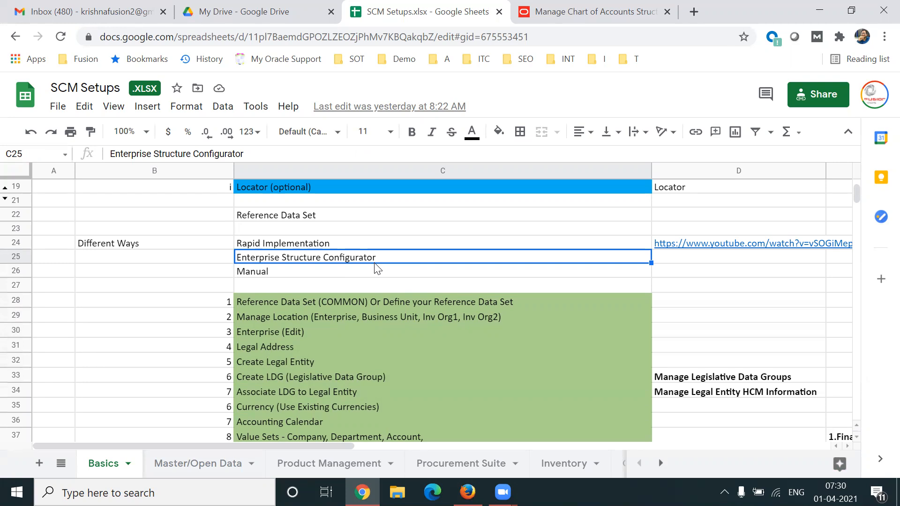
click(337, 242)
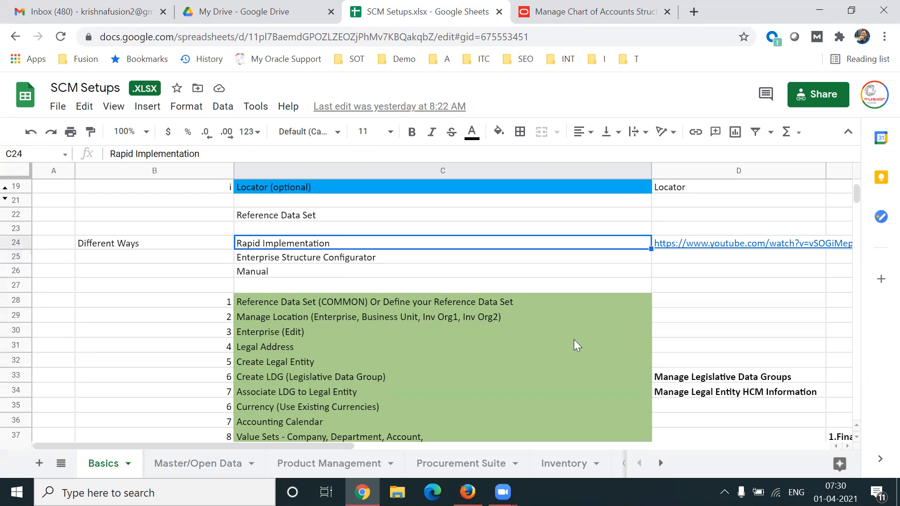
key(Right)
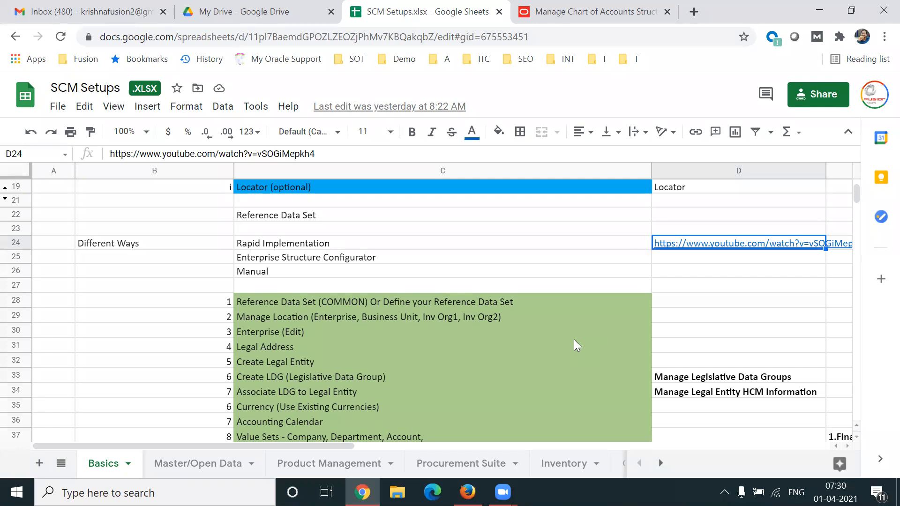
click(453, 55)
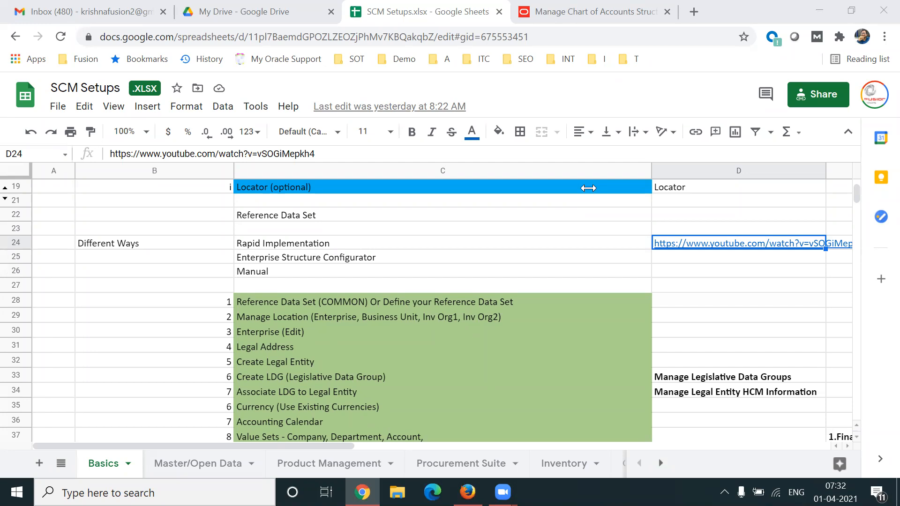
Switch back to Oracle and check the GL# deployment progress.
click(561, 14)
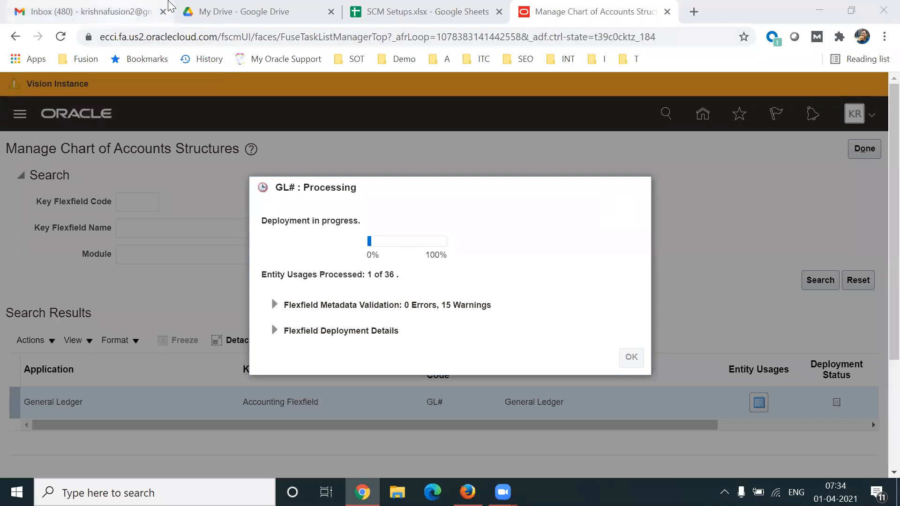
click(499, 247)
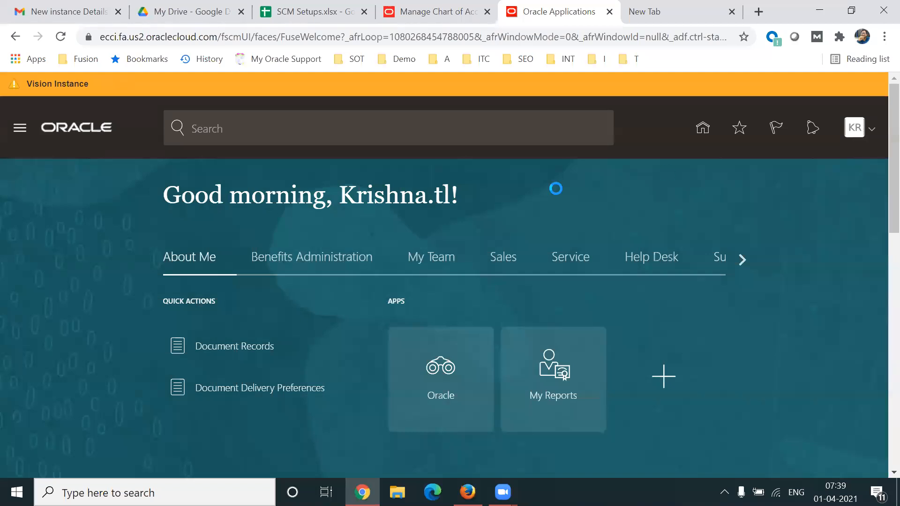
Open Setup and Maintenance in the separate Oracle tab, reloading the page and reopening it from the home page.
click(668, 335)
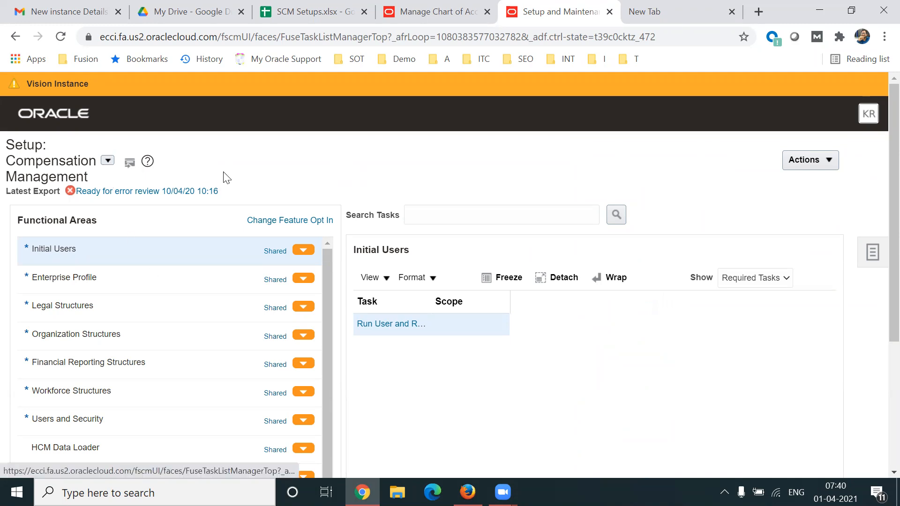
click(60, 37)
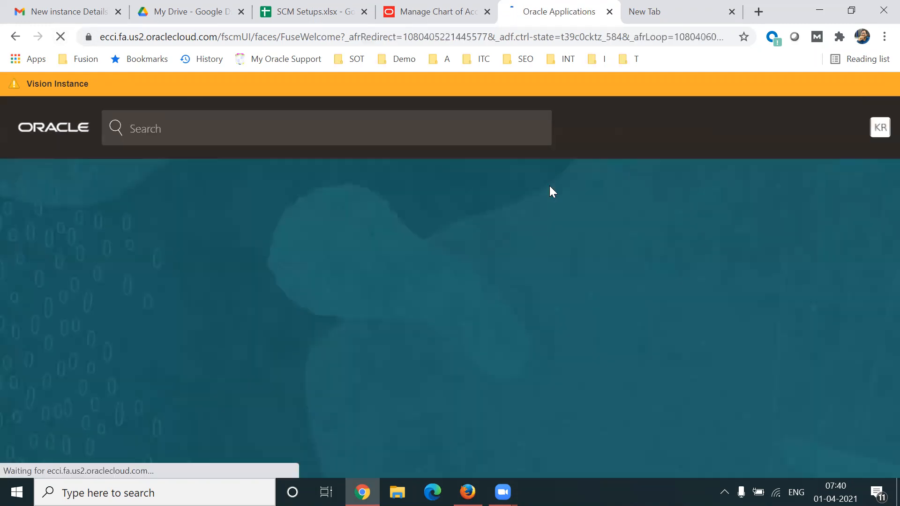
click(867, 129)
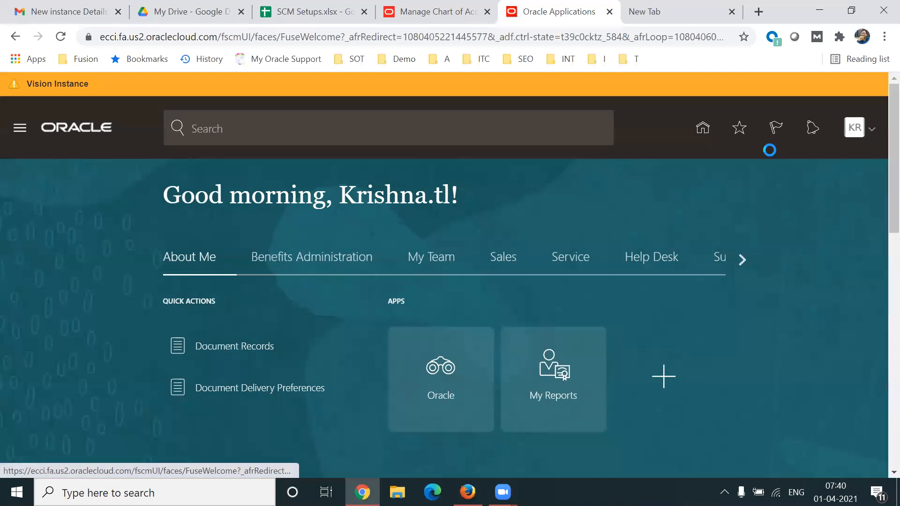
click(623, 333)
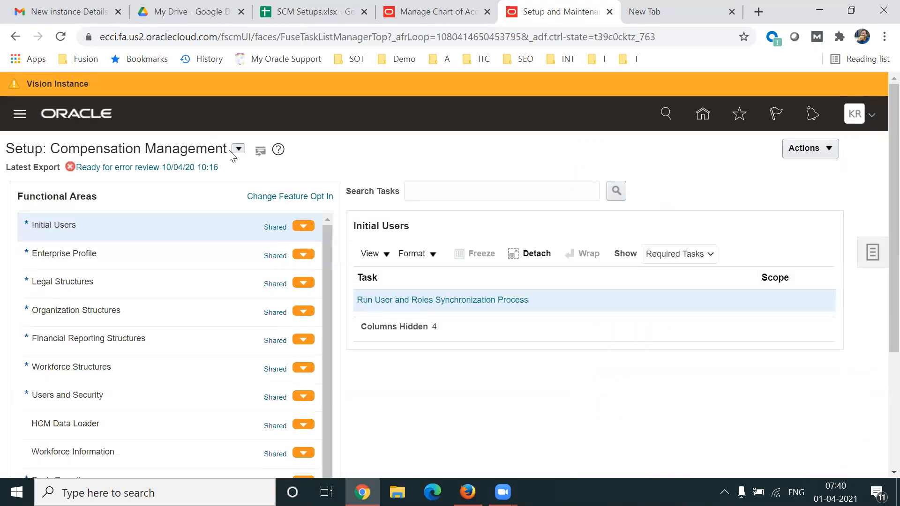
Switch the setup to Financials and open Manage Chart of Accounts Structures under Financial Reporting Structures.
click(238, 149)
click(301, 241)
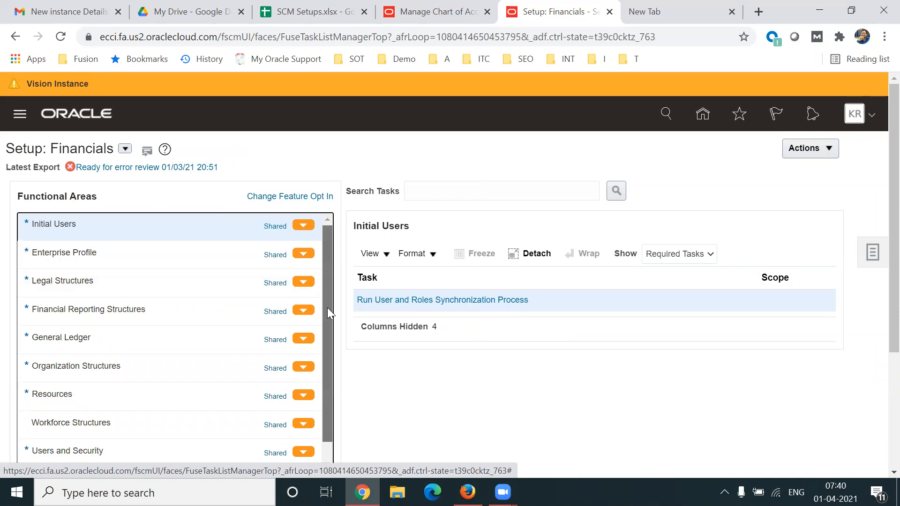
scroll(327, 307, down, 1)
click(177, 289)
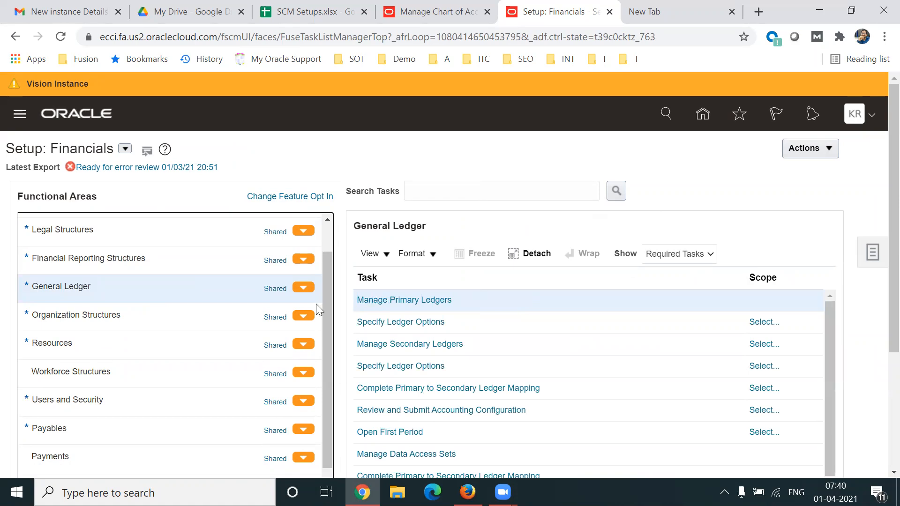
click(95, 258)
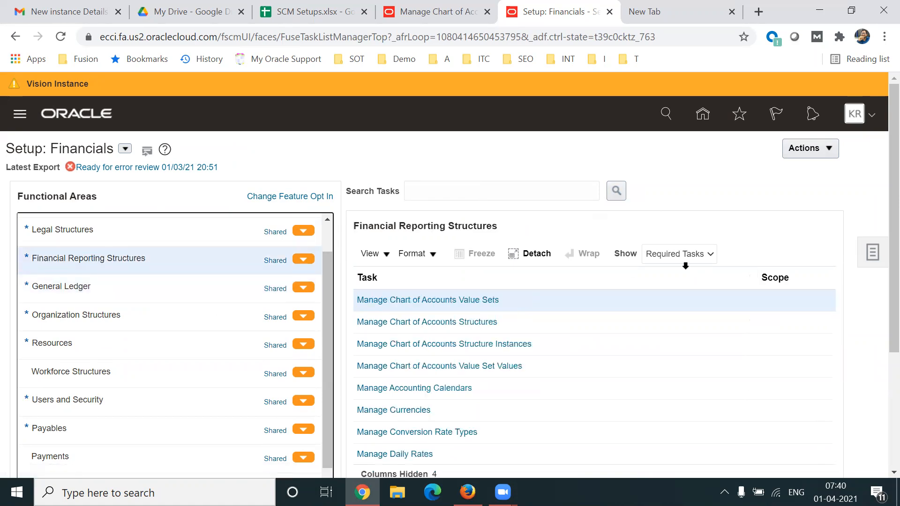
click(470, 322)
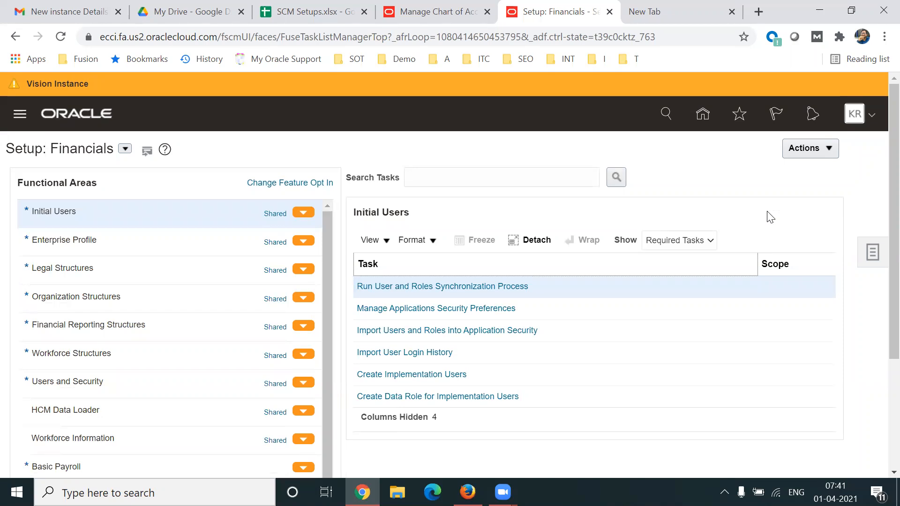
Open the Oracle instance's sign-in page in Firefox using the base address copied from the Setup: Financials page in Chrome.
click(874, 254)
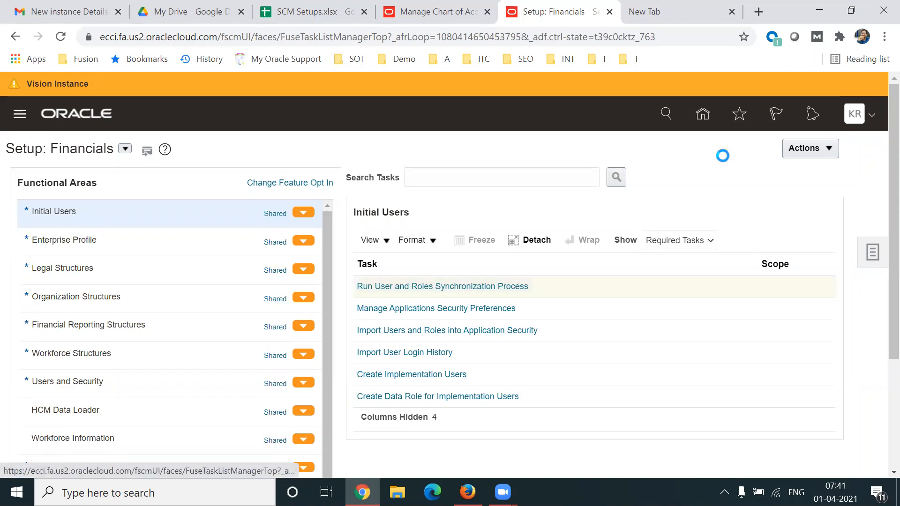
drag(216, 37, 94, 37)
key(ctrl+c)
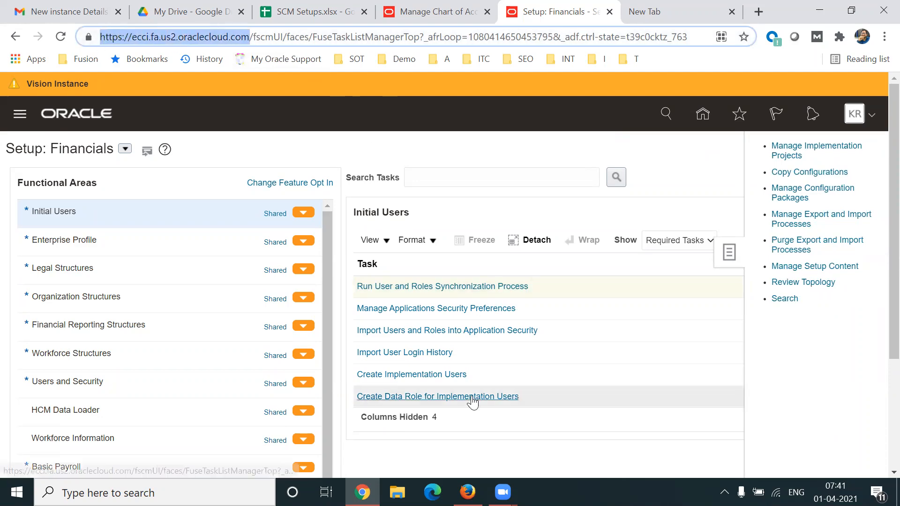
click(468, 492)
click(154, 37)
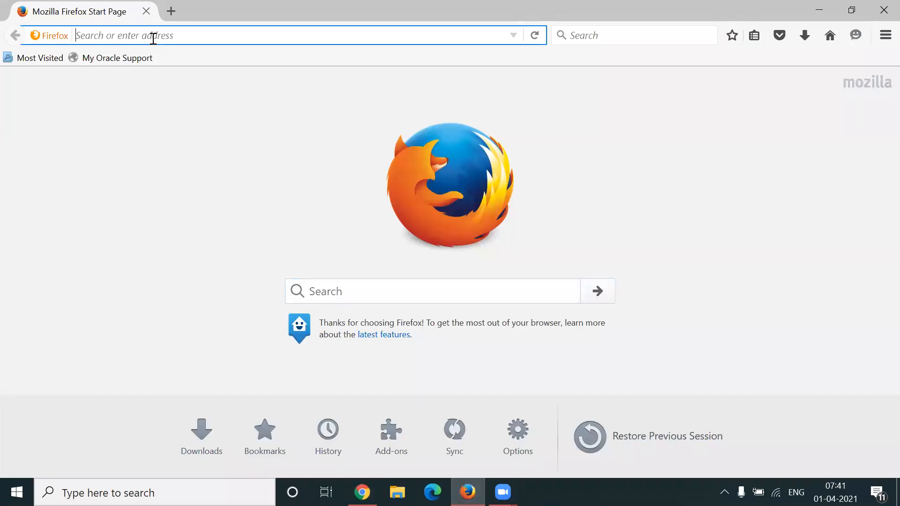
key(ctrl+v)
key(Return)
key(alt+Tab)
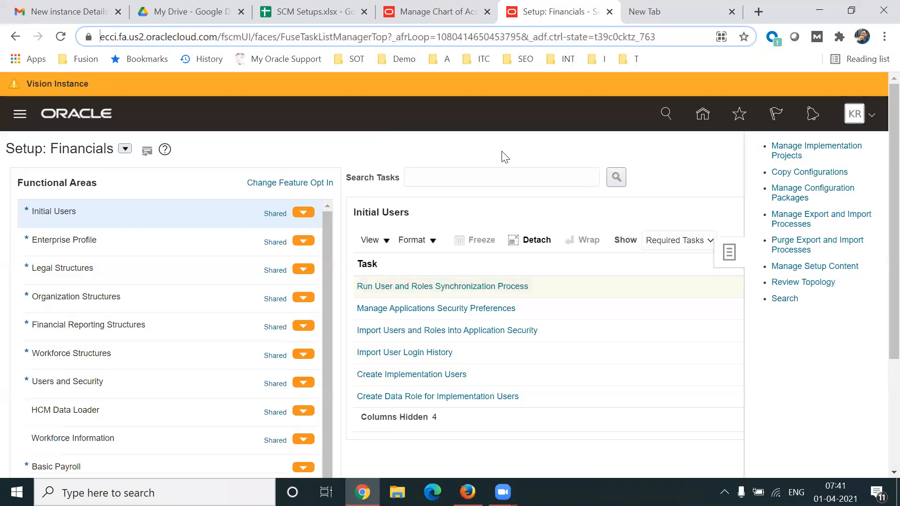
key(alt+Tab)
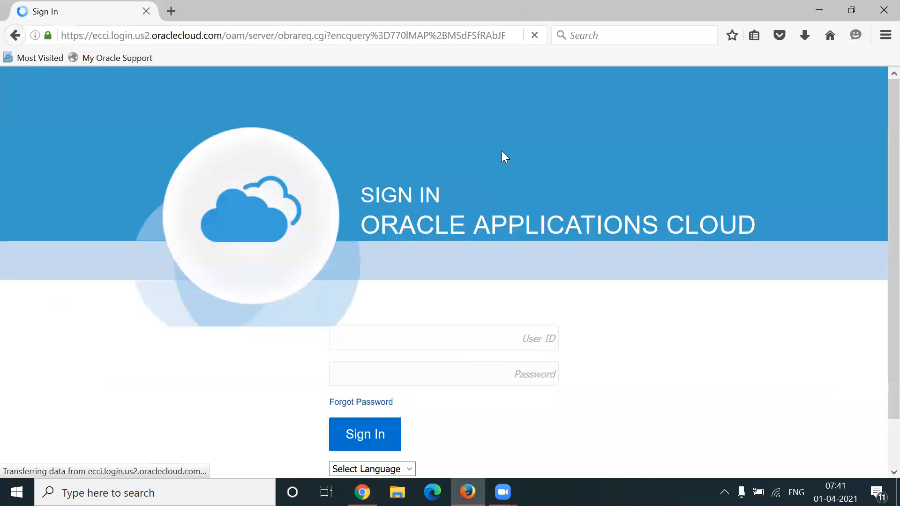
text(kr)
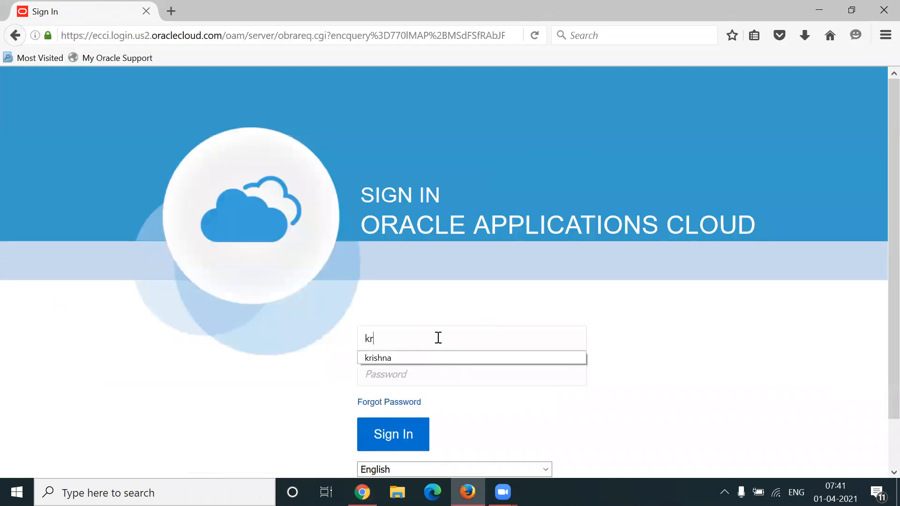
key(BackSpace)
key(BackSpace)
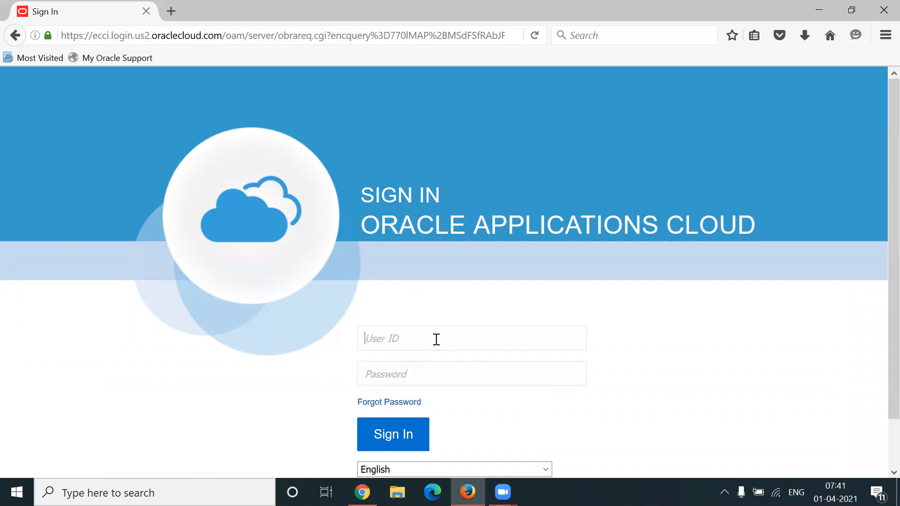
Switch back to Chrome and close the blank and Setup: Financials tabs, returning to the GL# deployment.
key(alt+Tab)
key(ctrl+Tab)
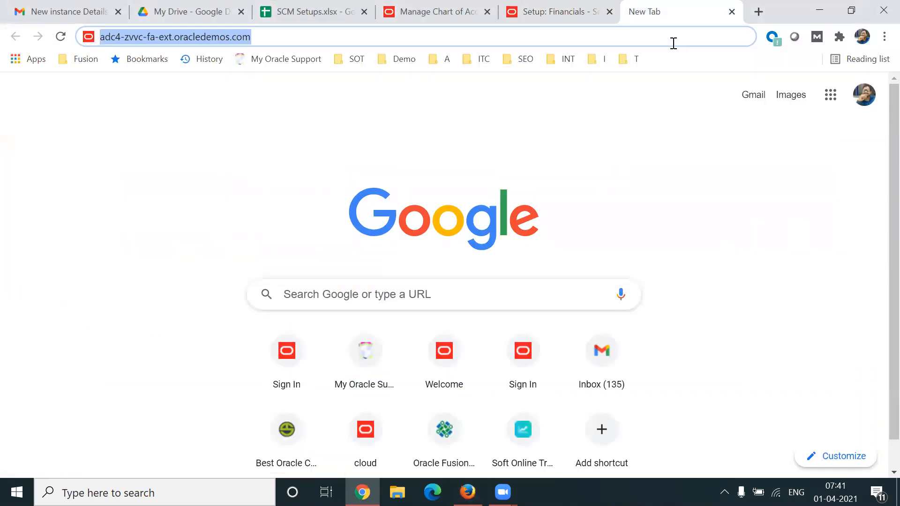
key(ctrl+w)
key(ctrl+w)
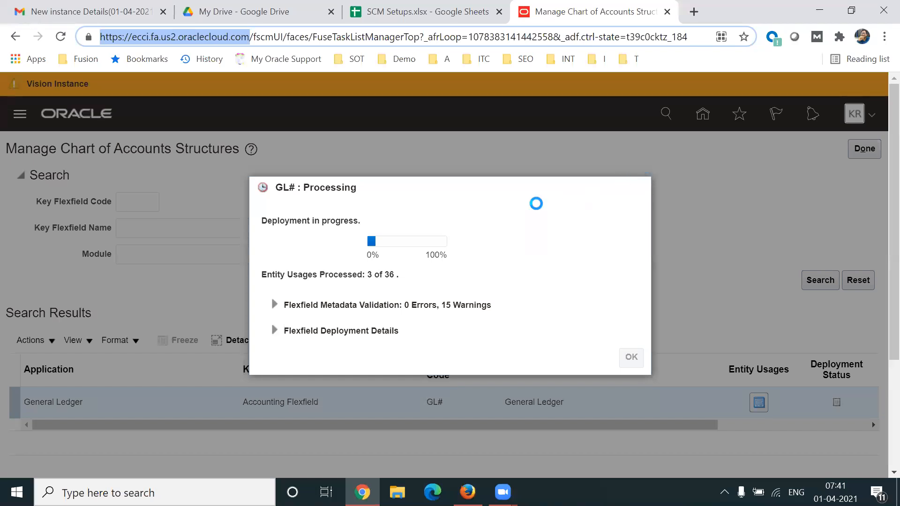
click(533, 204)
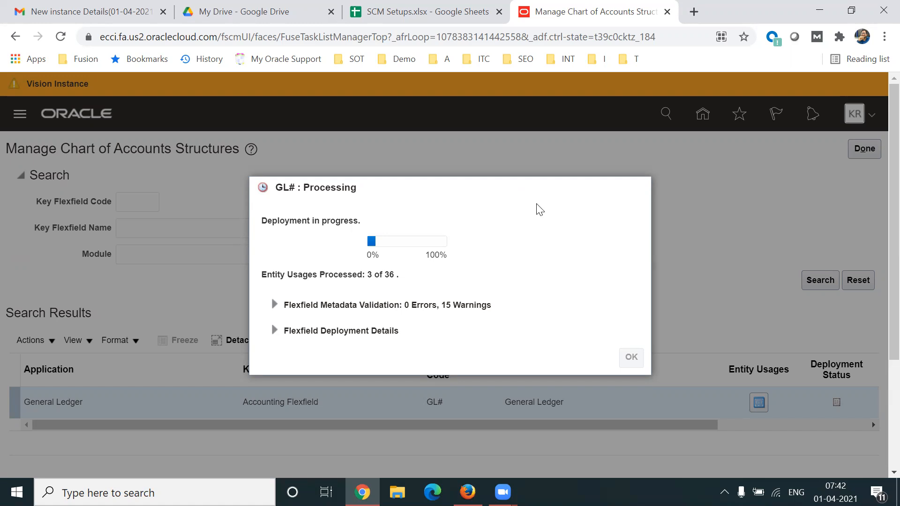
Review the Reference Data Set entry in the SCM Setups sheet and recheck the GL# deployment progress.
click(385, 21)
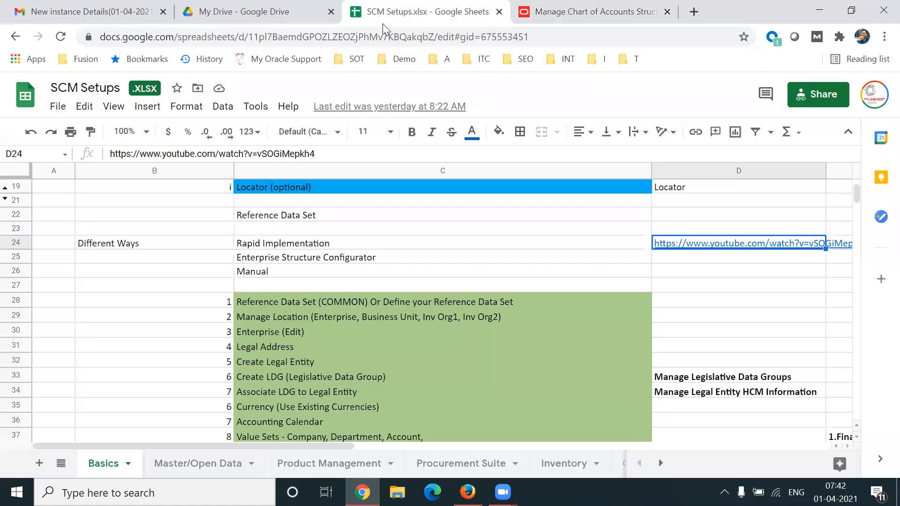
click(315, 306)
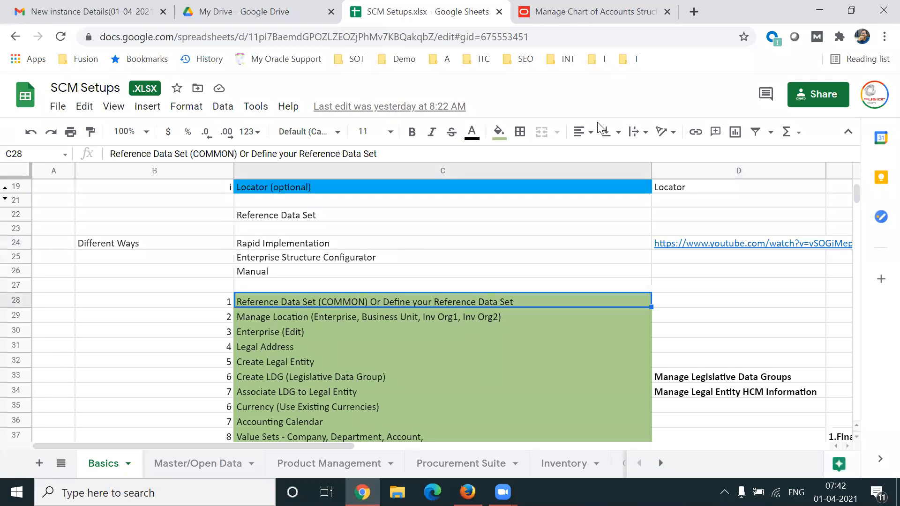
click(620, 21)
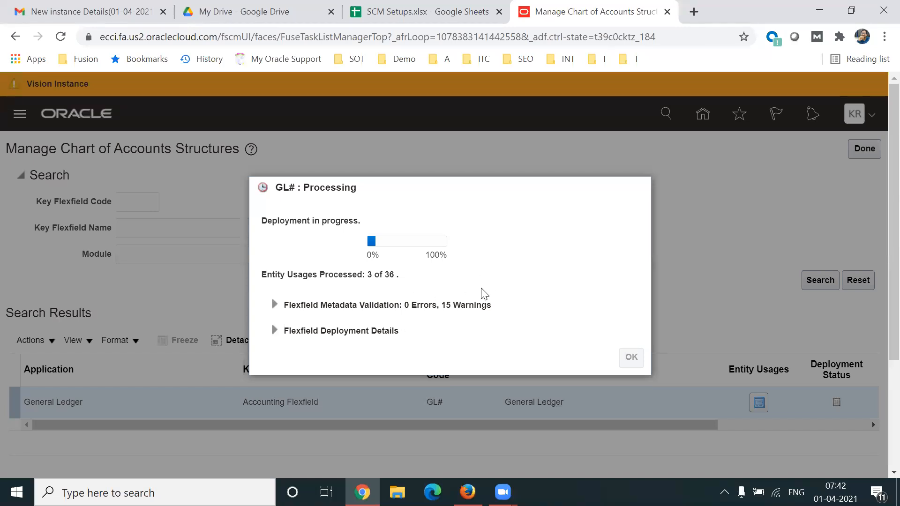
click(380, 23)
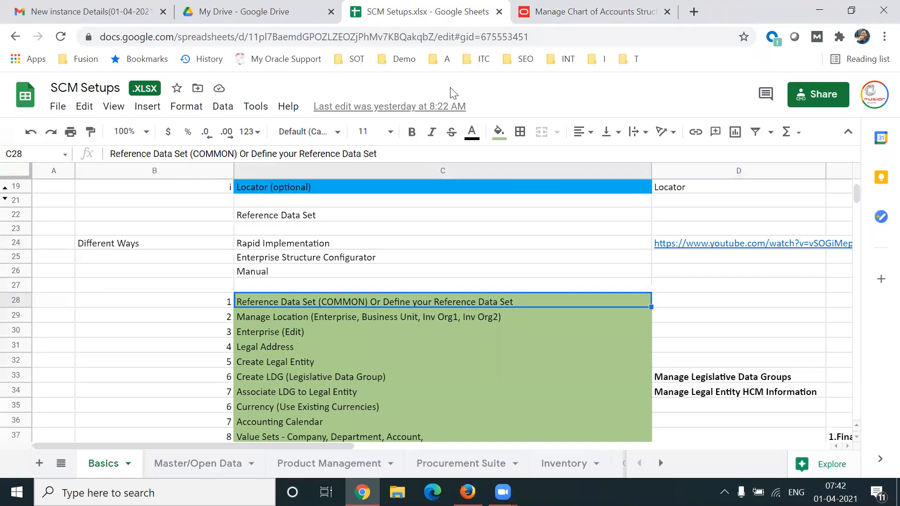
click(579, 138)
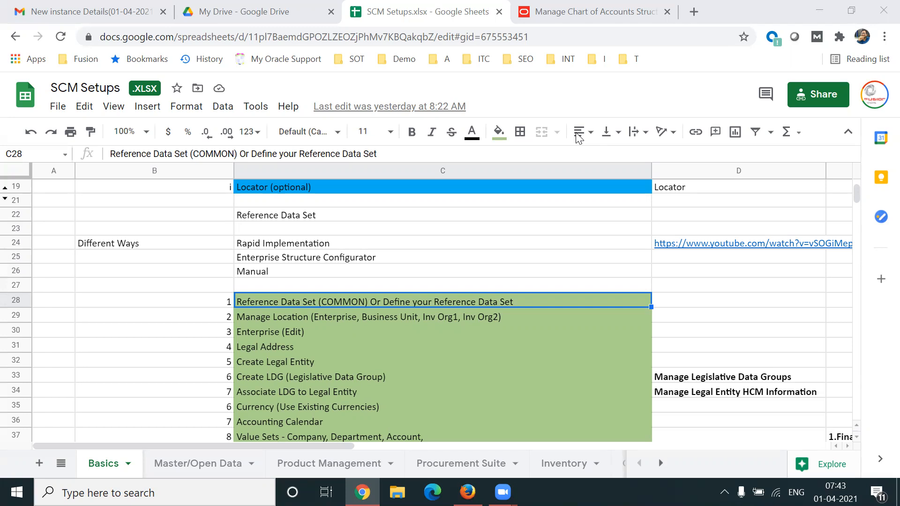
Open adc4-zvvc-fa-ext.oracledemos.com in a new browser tab and sign in to Oracle Applications.
key(ctrl+t)
text(ad)
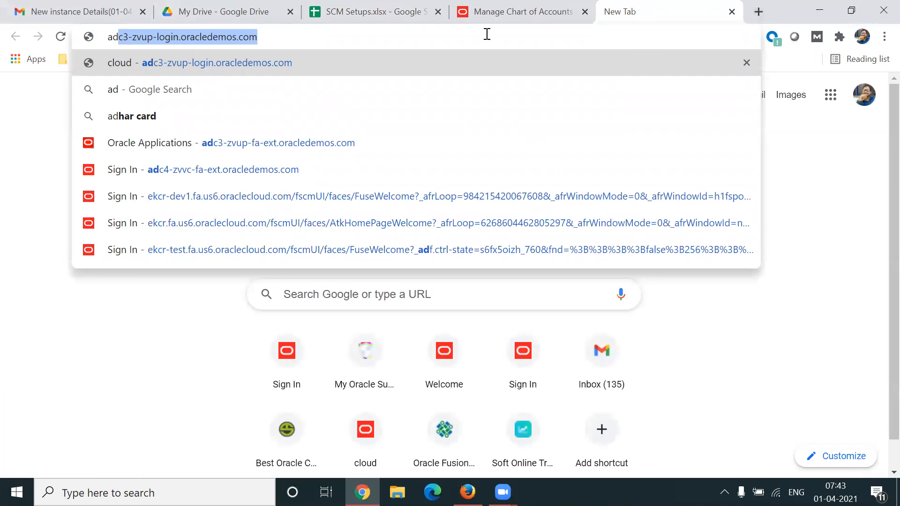
text(4)
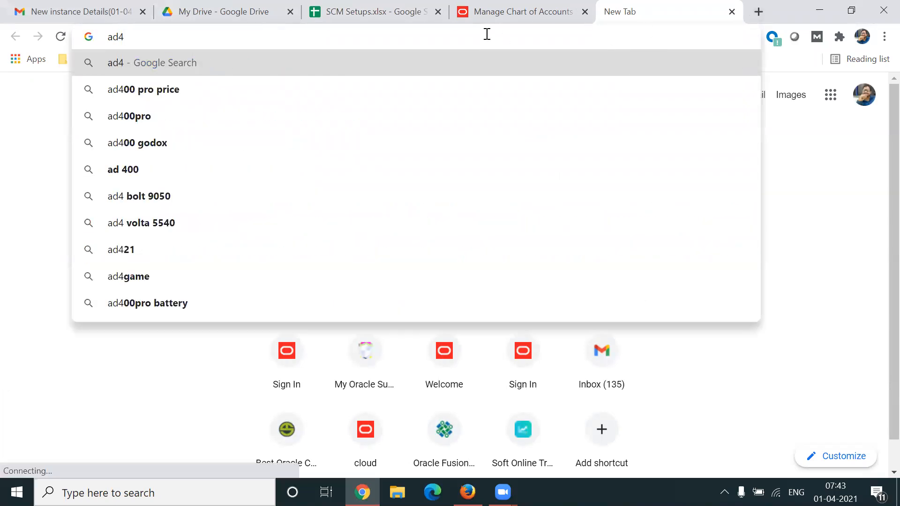
key(BackSpace)
text(c3-zvup-login.oracledemos.com)
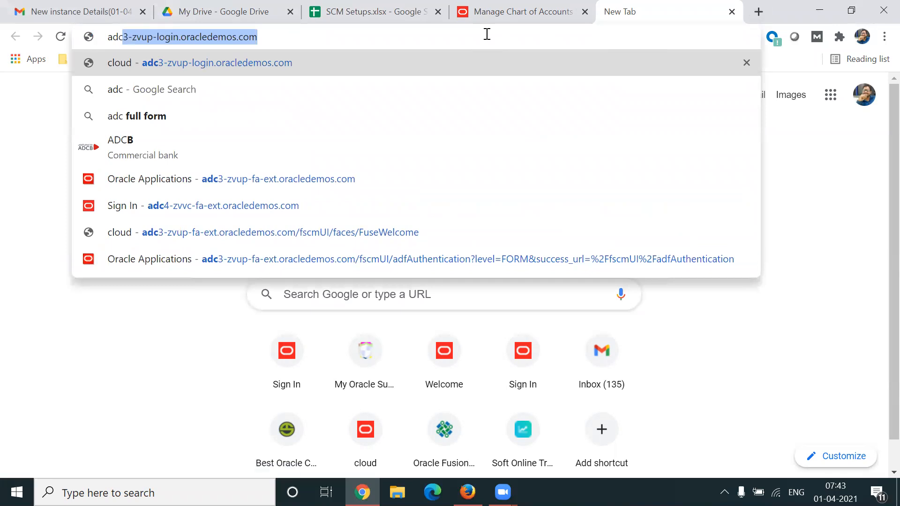
click(192, 207)
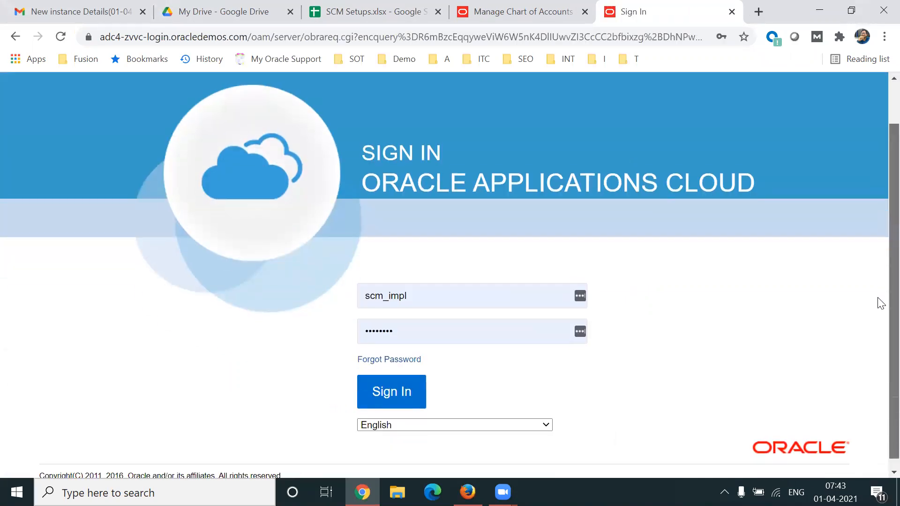
click(377, 392)
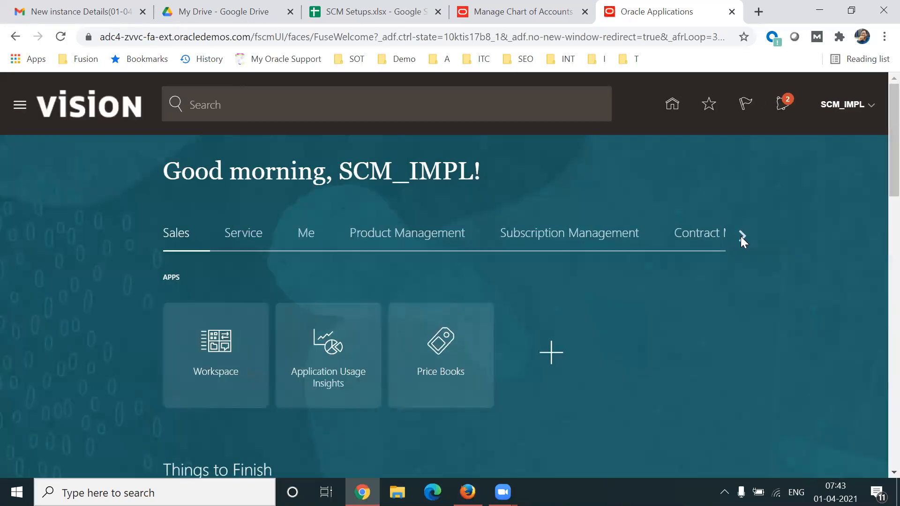
Open Setup and Maintenance in the Vision instance.
click(742, 238)
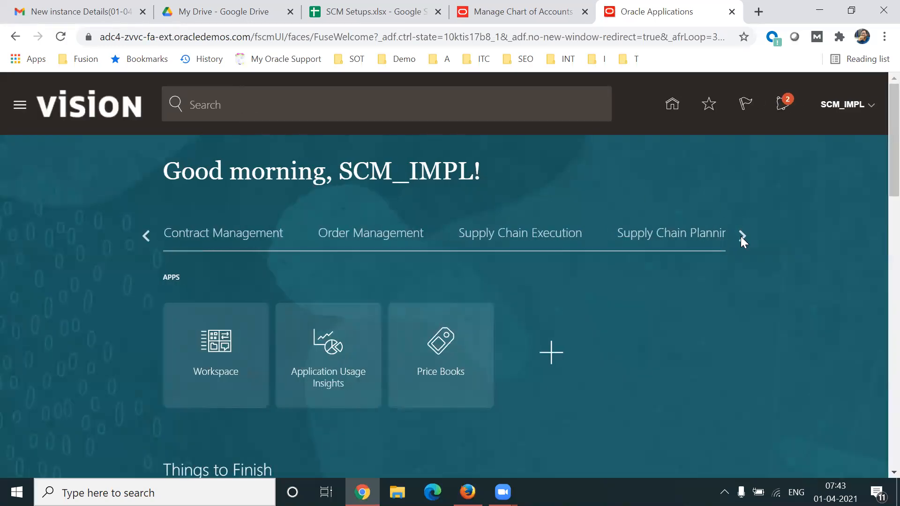
click(871, 114)
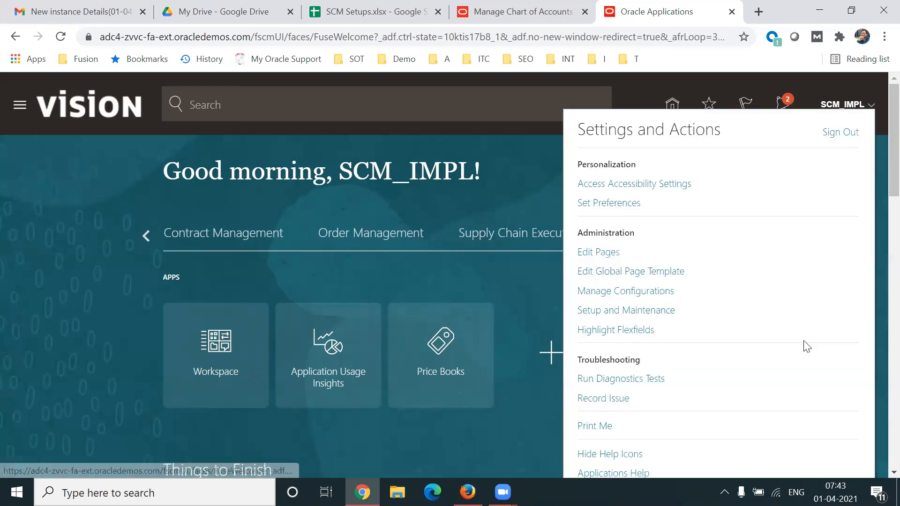
click(658, 311)
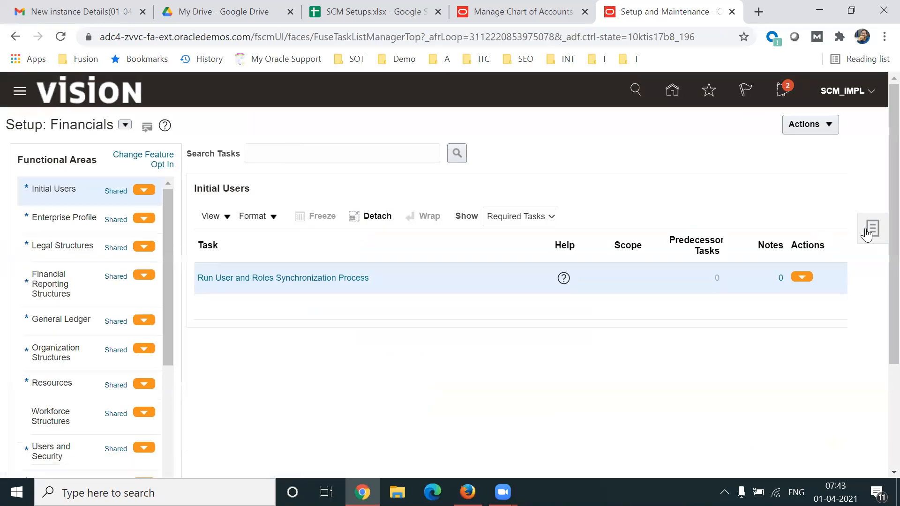
Search the setup tasks for "Manage Customers" and open the Manage Customers task.
click(867, 235)
click(790, 280)
click(264, 154)
text(Manage Customers)
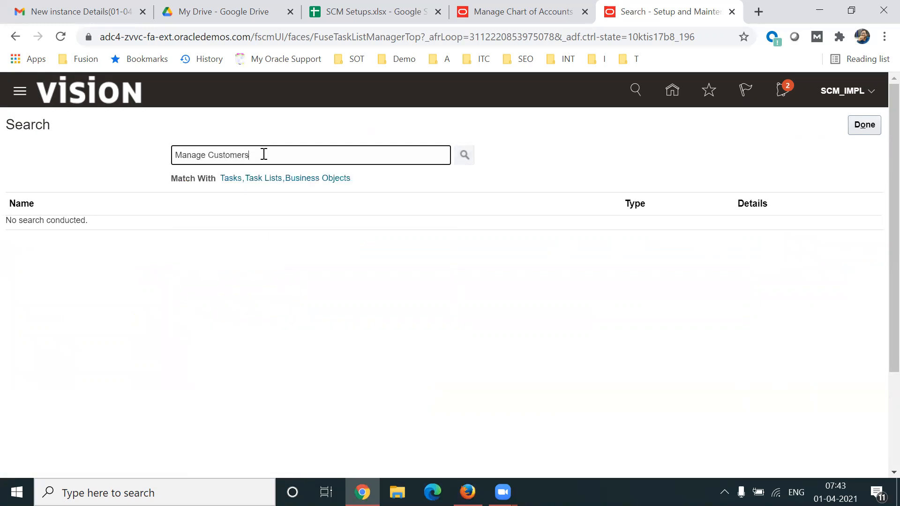
key(Return)
click(44, 225)
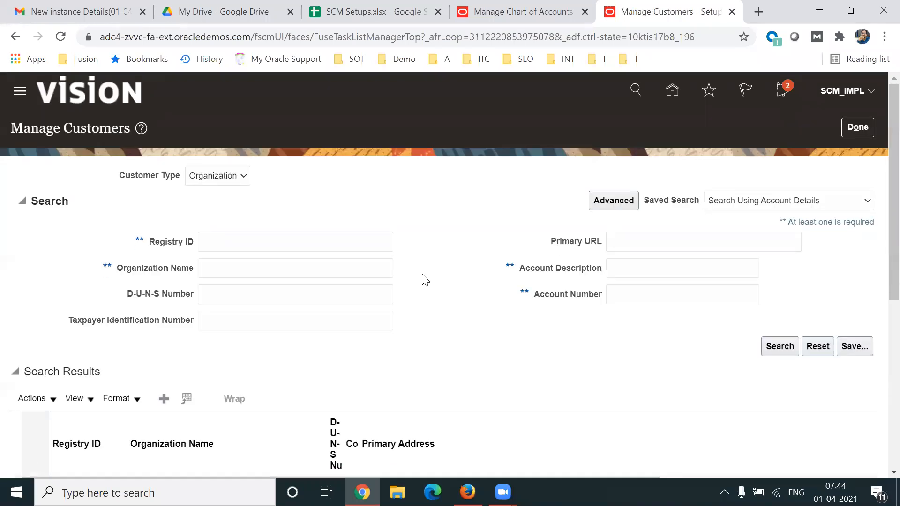
Search for customers with the organization name "Computer%".
click(246, 267)
text(Comp)
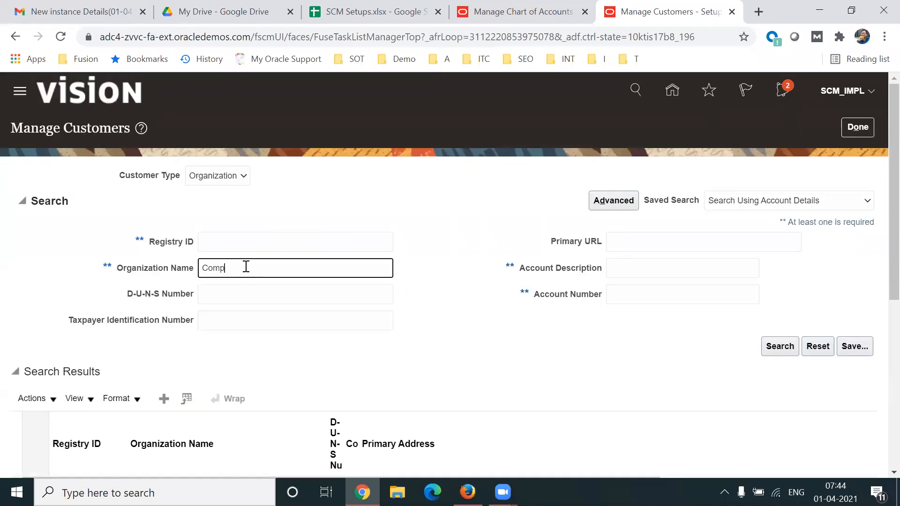
text(uter%)
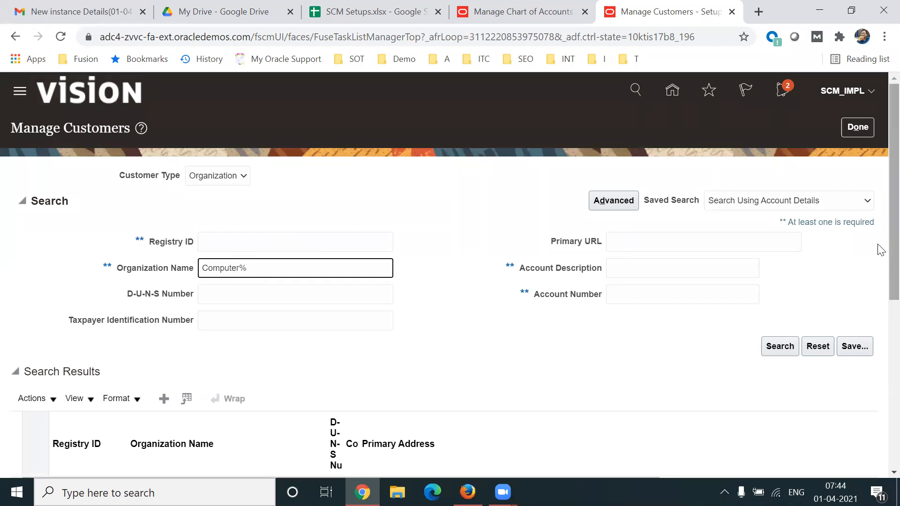
drag(894, 248, 893, 292)
click(780, 265)
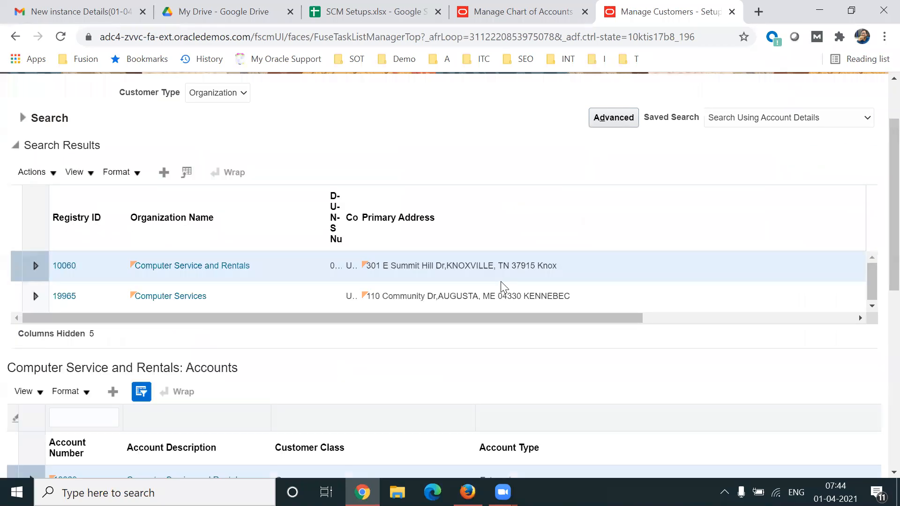
Open site 1036 from the sites list of the Computer Service and Rentals account.
scroll(878, 281, down, 5)
scroll(880, 300, down, 6)
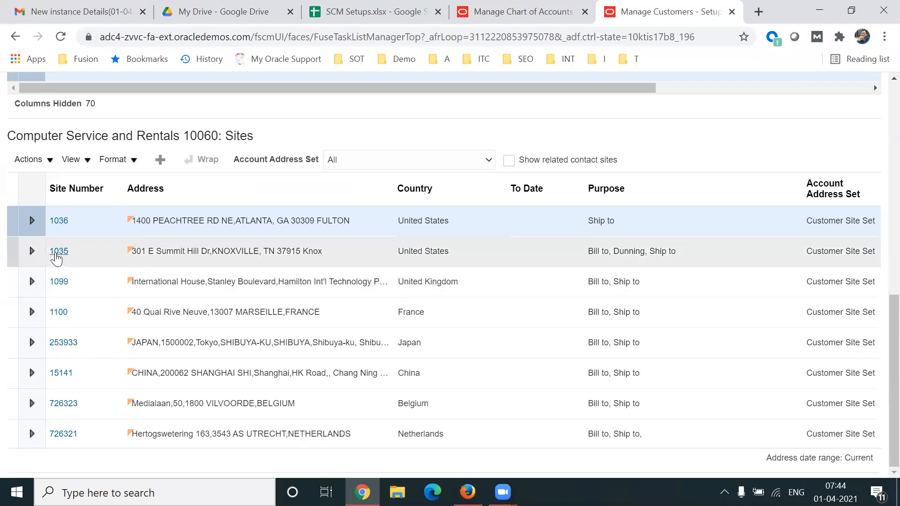
click(61, 226)
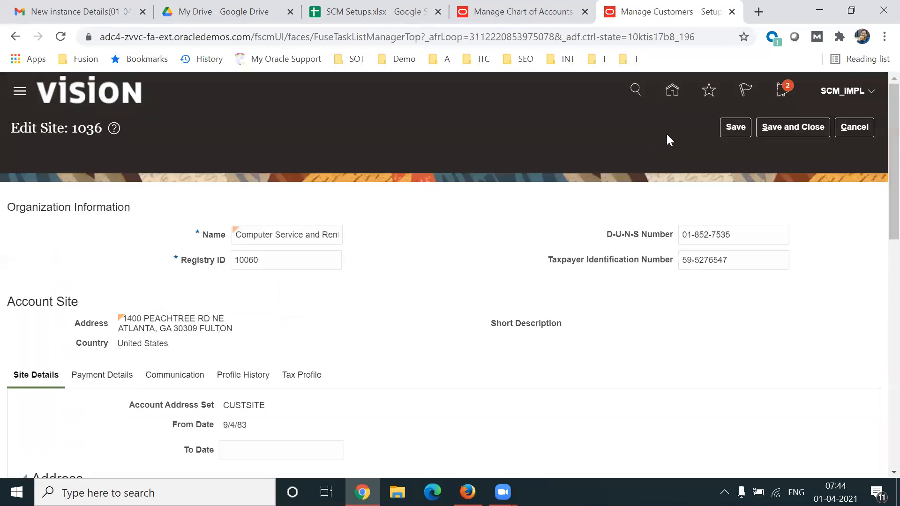
Examine the site's address purposes and Account Address Set, and return to Manage Customers without saving.
scroll(880, 187, down, 7)
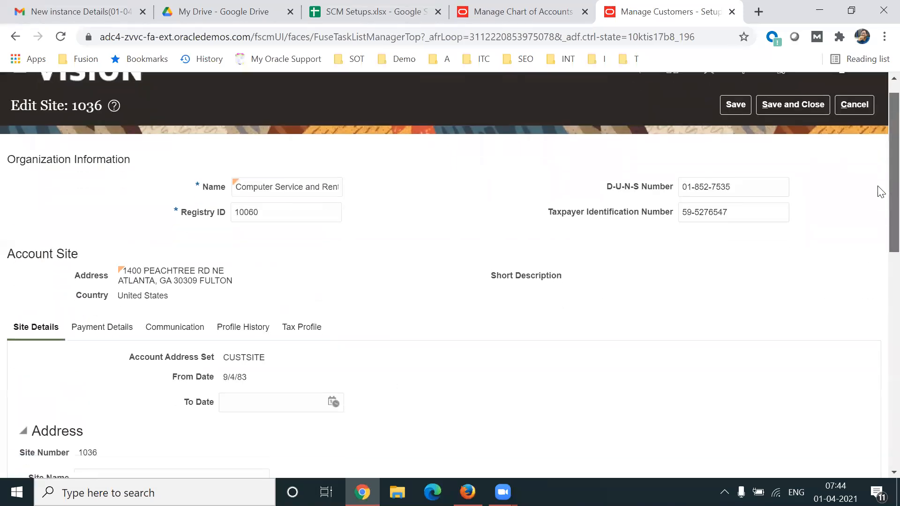
scroll(880, 300, down, 5)
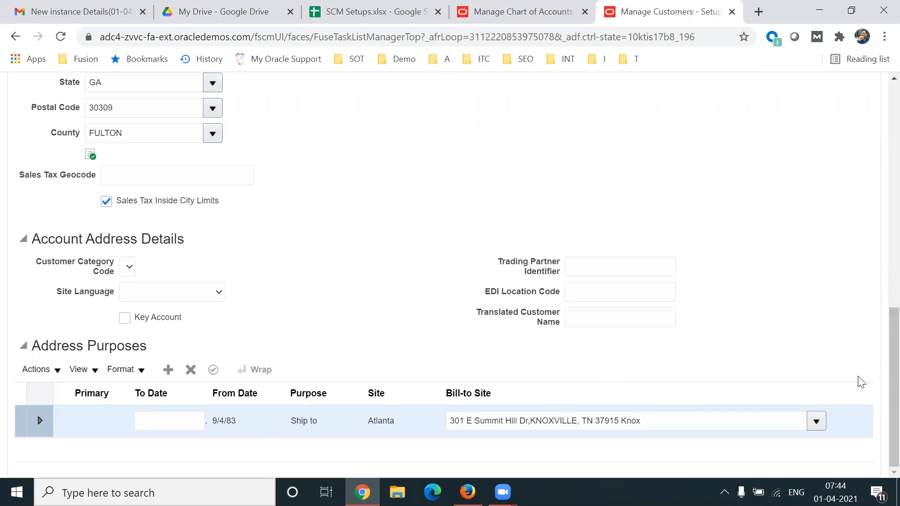
drag(879, 373, 876, 229)
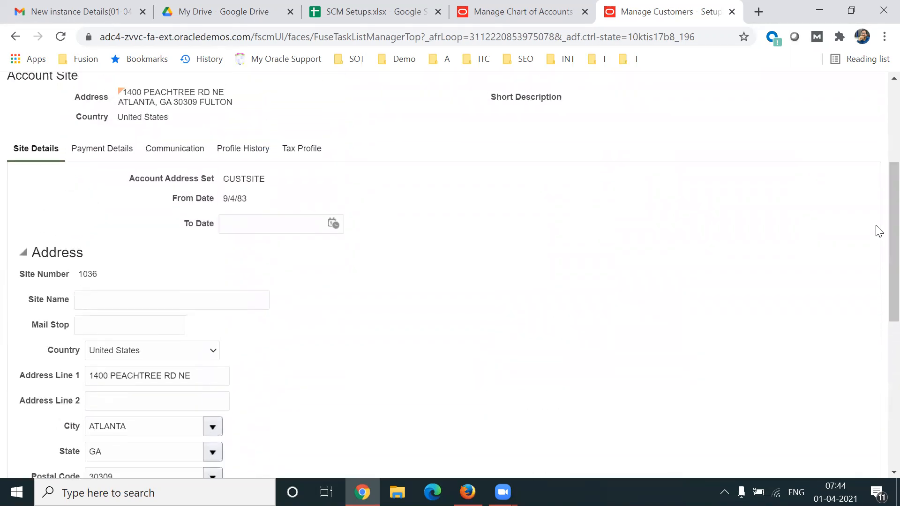
double_click(246, 178)
drag(881, 312, 881, 286)
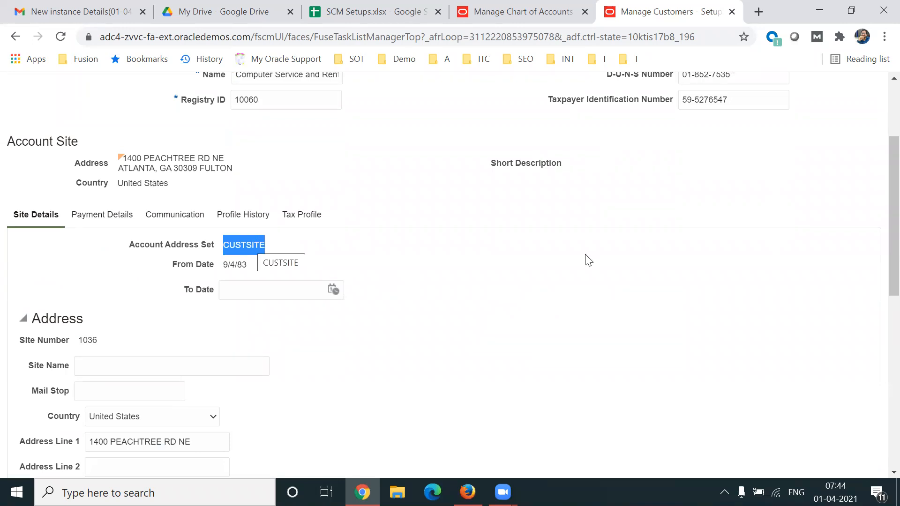
drag(878, 237, 881, 196)
click(858, 124)
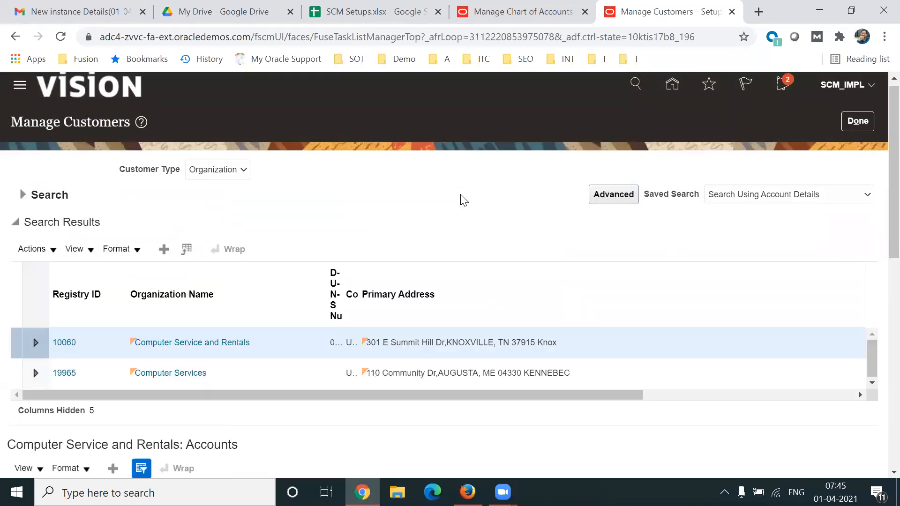
Review the address set assignments in the Computer Service and Rentals sites list.
scroll(878, 281, down, 10)
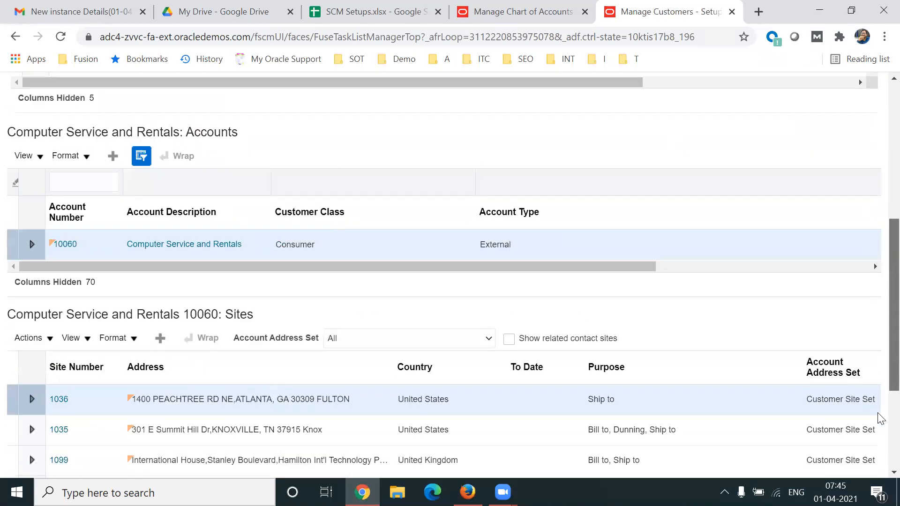
scroll(878, 357, up, 10)
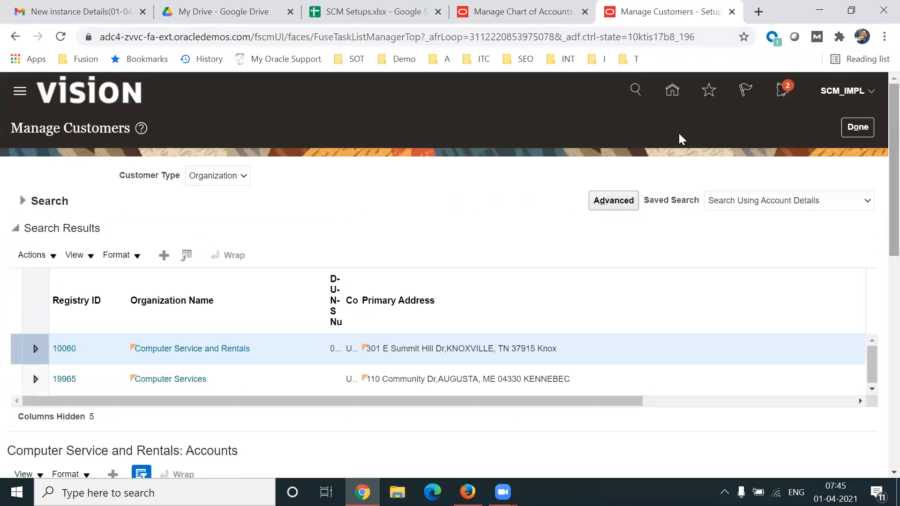
click(570, 38)
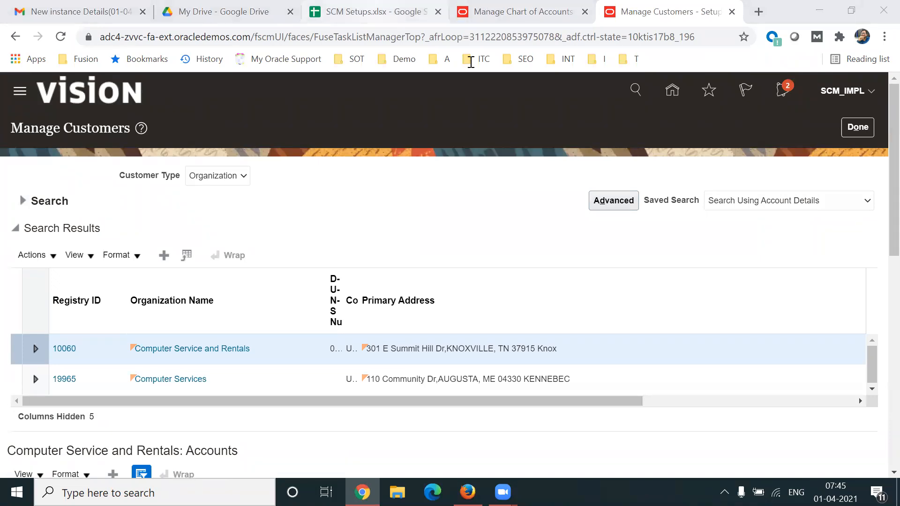
Switch to the SCM Setups spreadsheet and go to the Implementation User creation entry in cell B2 of the Basics sheet.
click(370, 12)
key(Up)
key(Up)
key(Up)
key(Up)
key(Up)
key(Up)
key(Up)
key(Up)
key(Up)
key(Up)
key(Up)
key(Up)
key(Up)
key(Up)
key(Up)
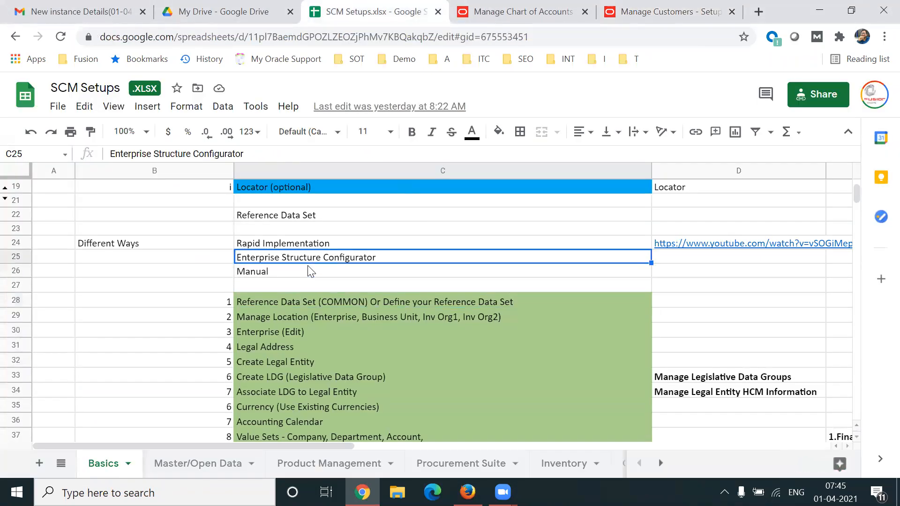
key(Up)
key(Up)
key(Up)
key(Up)
key(Up)
key(Up)
key(Up)
key(Up)
key(Up)
key(Up)
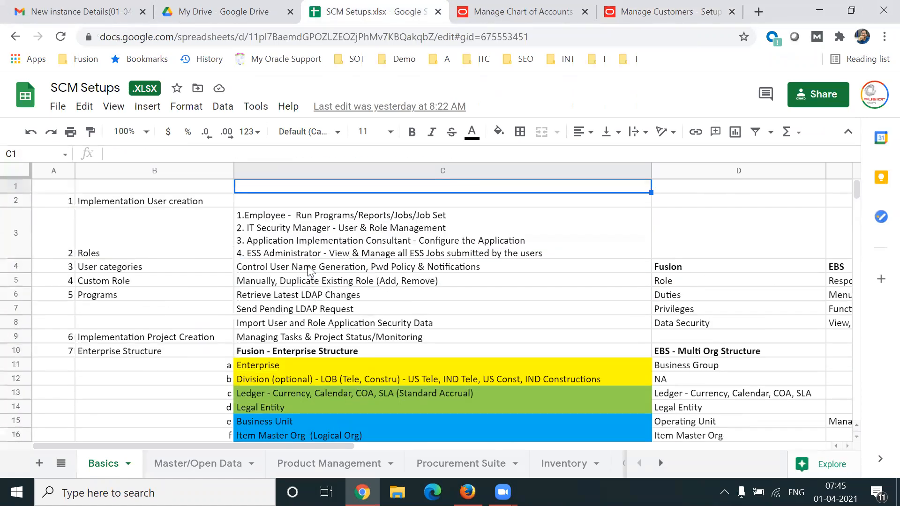
key(Left)
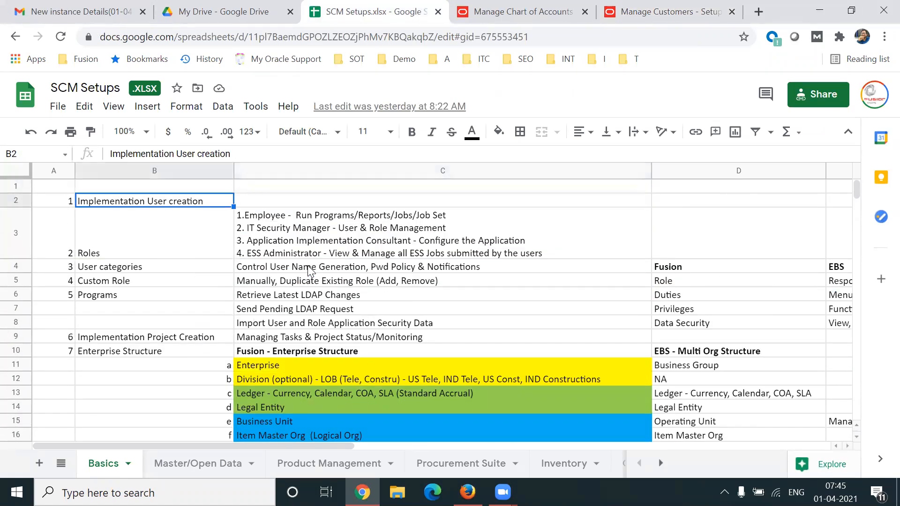
Highlight the setup topics from Implementation User creation through Enterprise Structure, range B2:C10.
key(shift+Right)
key(shift+Down)
key(shift+Down)
key(shift+Down)
key(shift+Right)
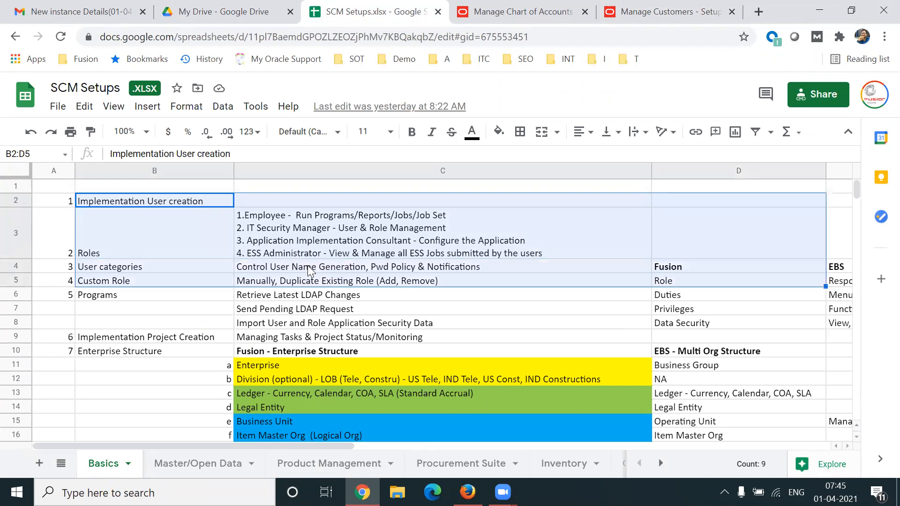
key(shift+Right)
key(shift+Left)
key(shift+Left)
key(shift+Left)
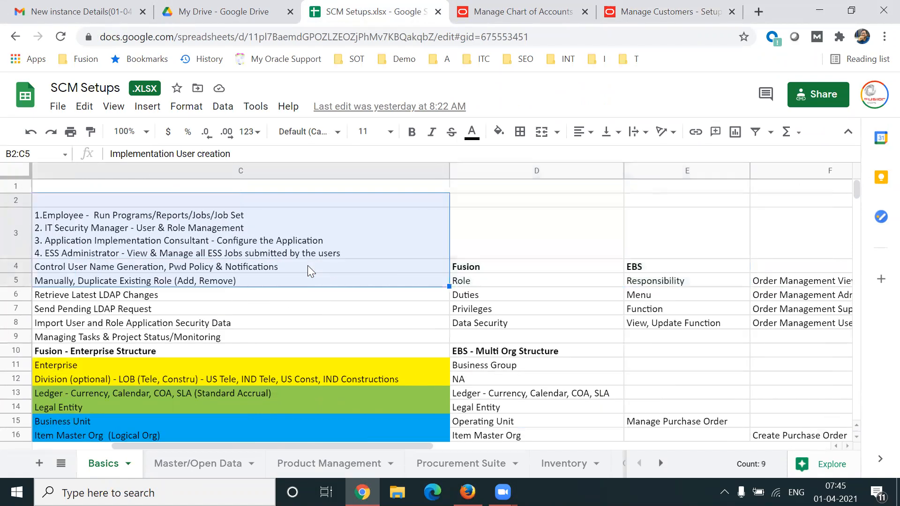
key(shift+Right)
key(shift+Down)
key(shift+Down)
key(shift+Down)
key(shift+Down)
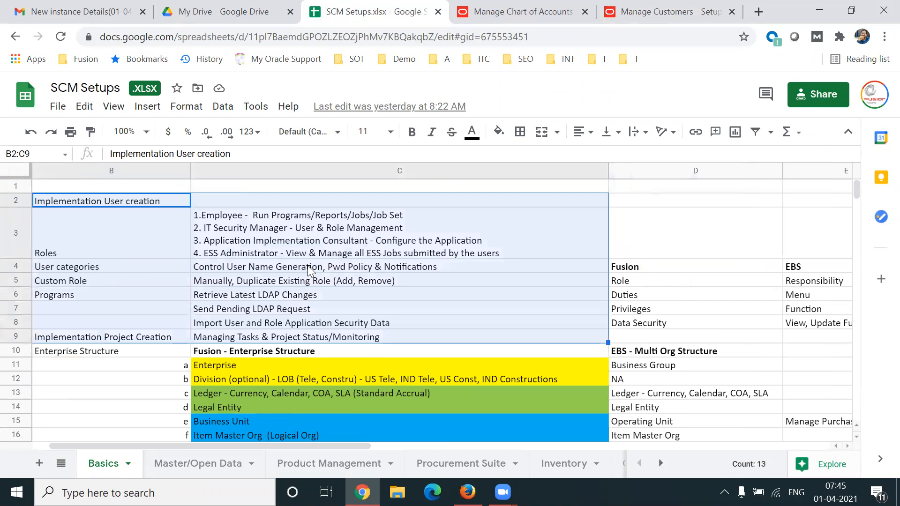
key(shift+Down)
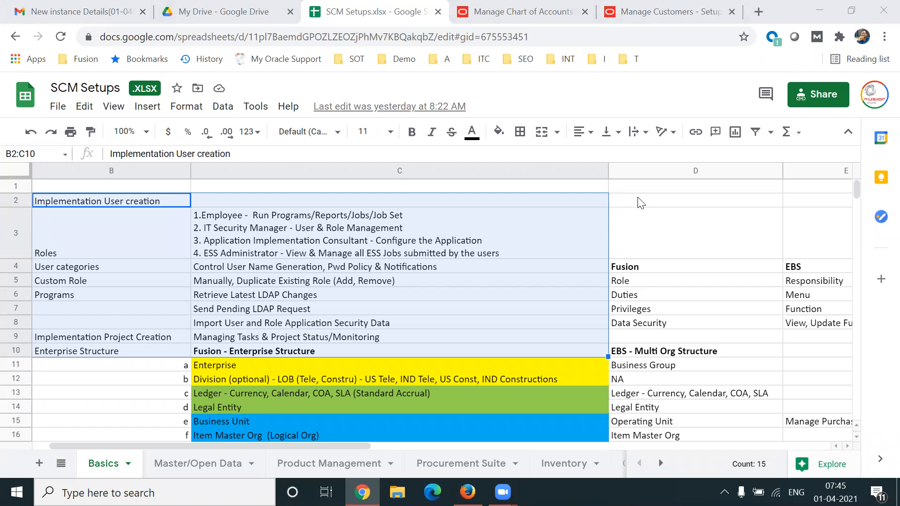
Review the enterprise structure levels and numbered setup tasks in column C, from Enterprise down to Schedule (Calendar).
click(386, 367)
key(Down)
key(Down)
key(Down)
key(Down)
key(Down)
key(Down)
key(Down)
key(Down)
key(Down)
key(Down)
key(Down)
key(Down)
key(Down)
key(Down)
key(Down)
key(Down)
key(Down)
key(Down)
key(Down)
key(Down)
key(Down)
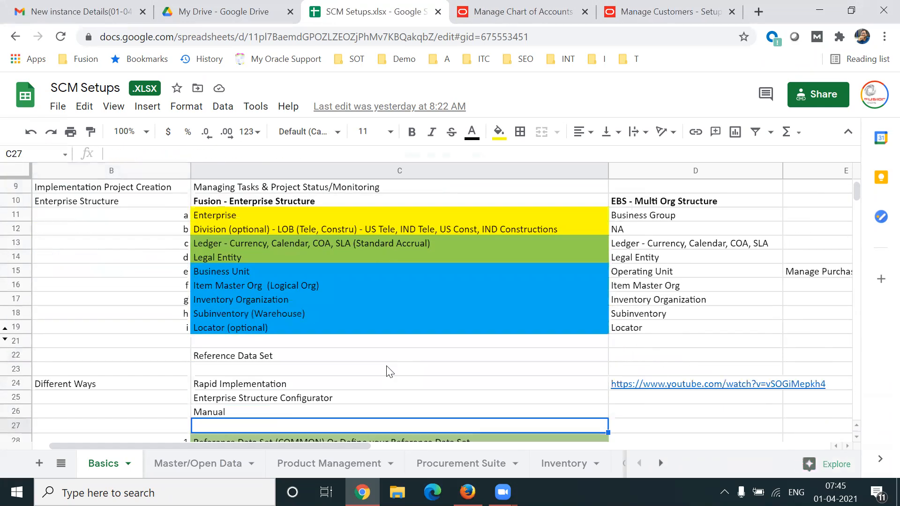
key(Down)
key(Down)
key(Down)
key(Down)
key(Down)
key(Down)
key(Down)
key(Down)
key(Down)
key(Down)
key(Down)
key(Down)
key(Down)
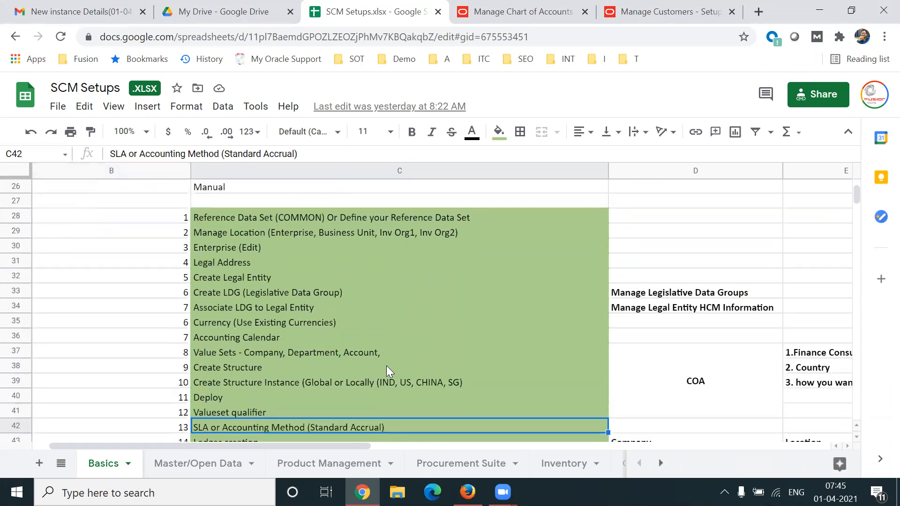
key(Down)
key(Down)
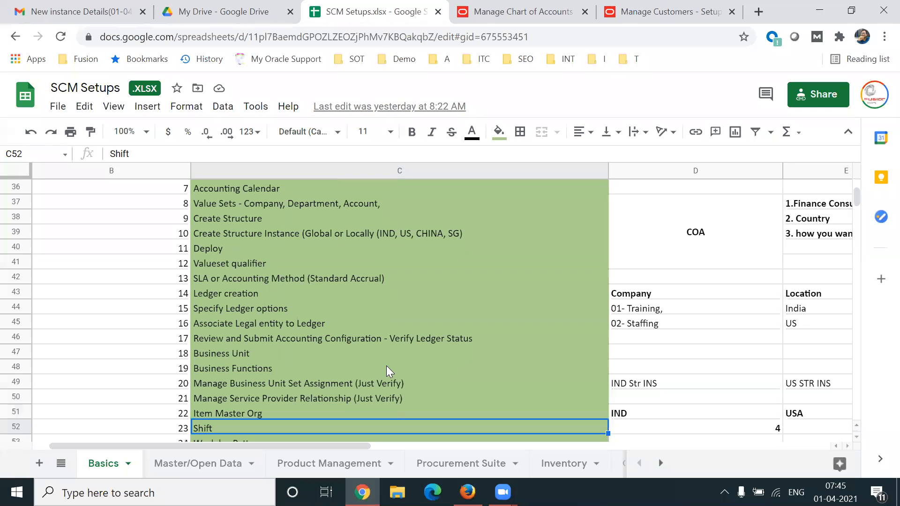
key(Down)
key(Down)
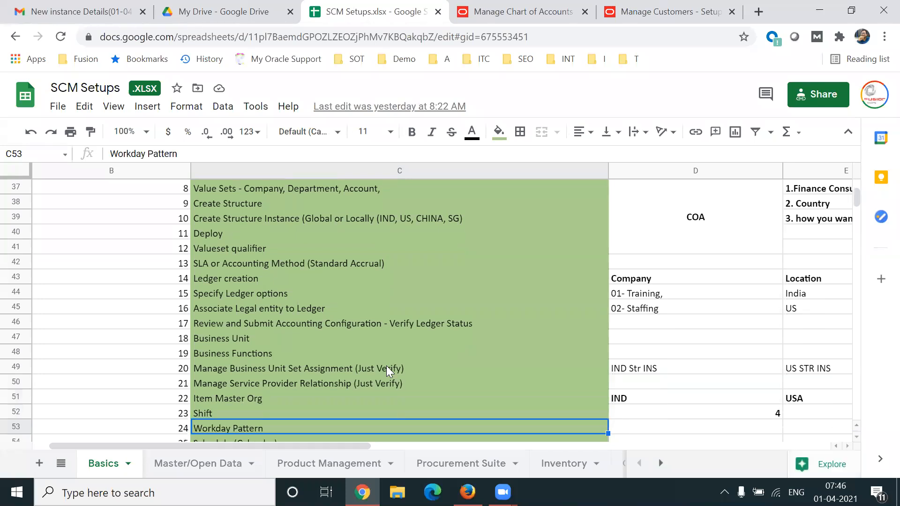
Check the GL# deployment progress and review the remaining spreadsheet tasks down to Assign Roles - Job of an Employee.
click(501, 23)
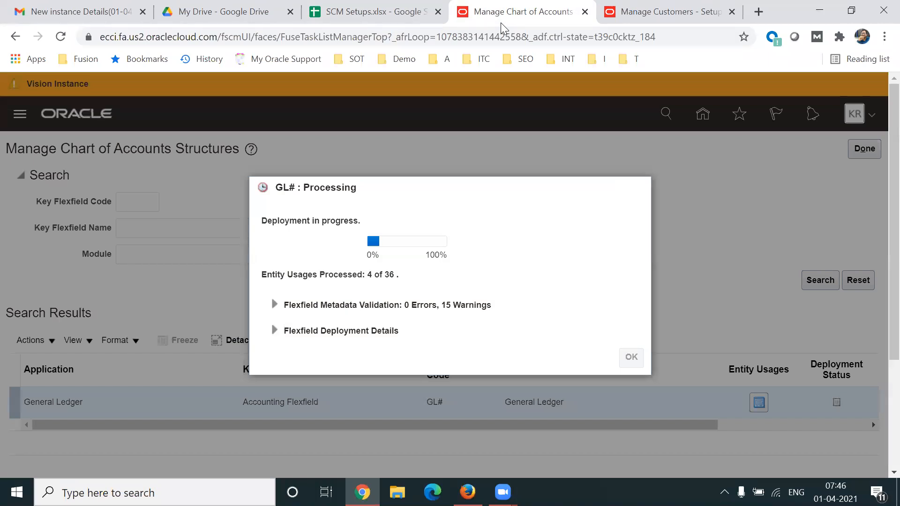
click(403, 18)
key(Down)
key(Down)
key(Down)
key(Down)
key(Down)
key(Down)
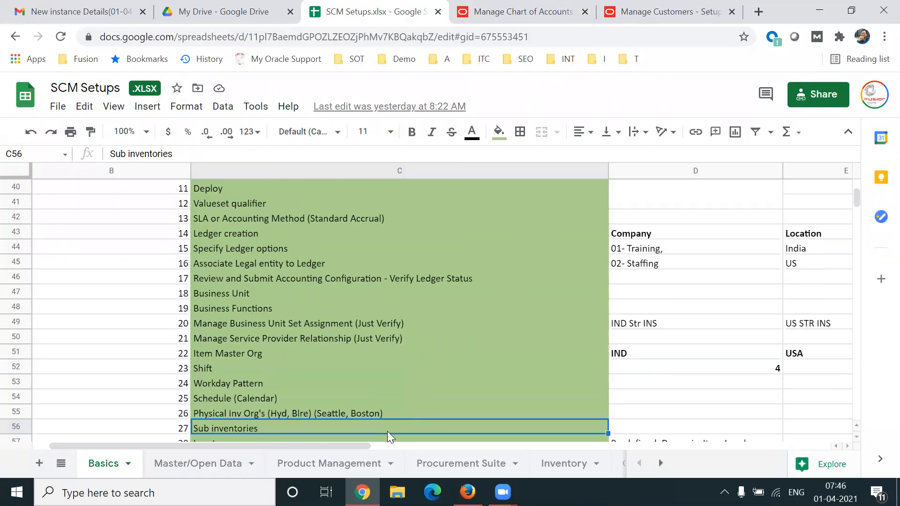
key(Down)
key(Down)
key(Down)
key(Down)
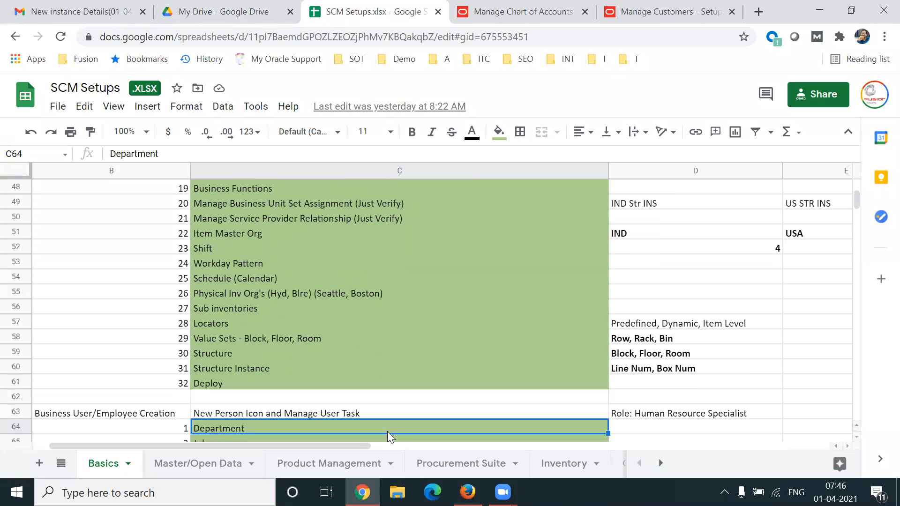
key(Down)
key(Down)
key(Down)
key(Down)
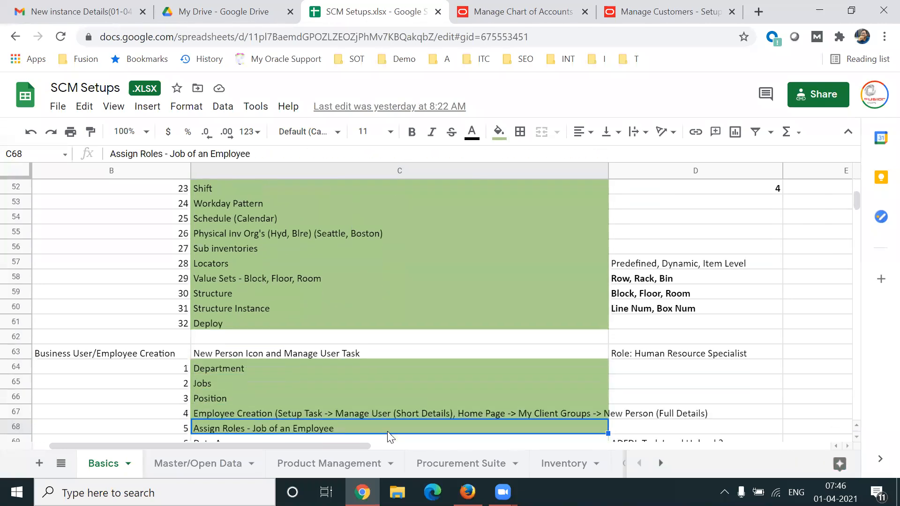
click(479, 58)
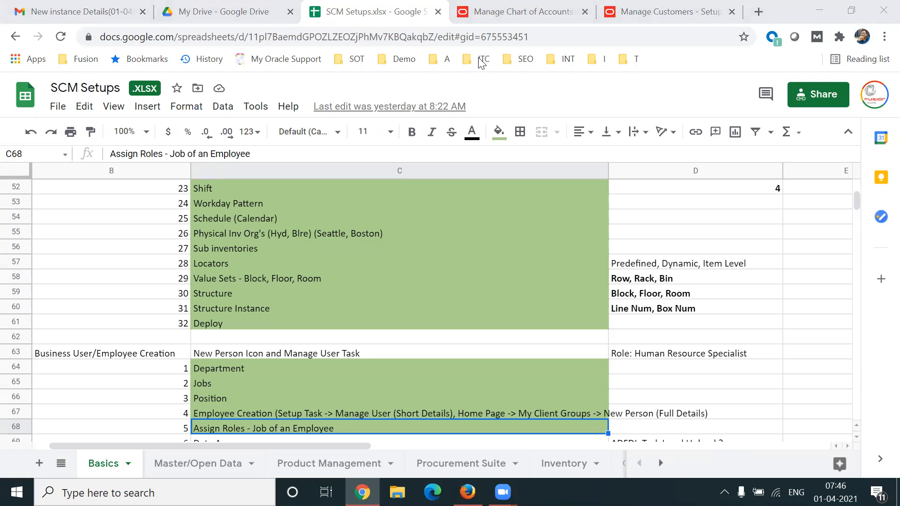
Return to the Manage Customers page and highlight the Purpose column in the Computer Service and Rentals sites list.
click(684, 18)
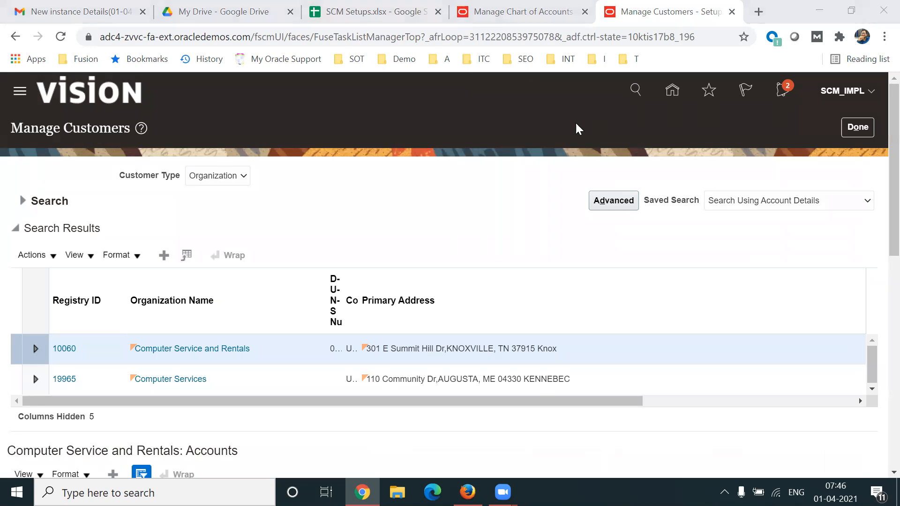
scroll(879, 225, down, 4)
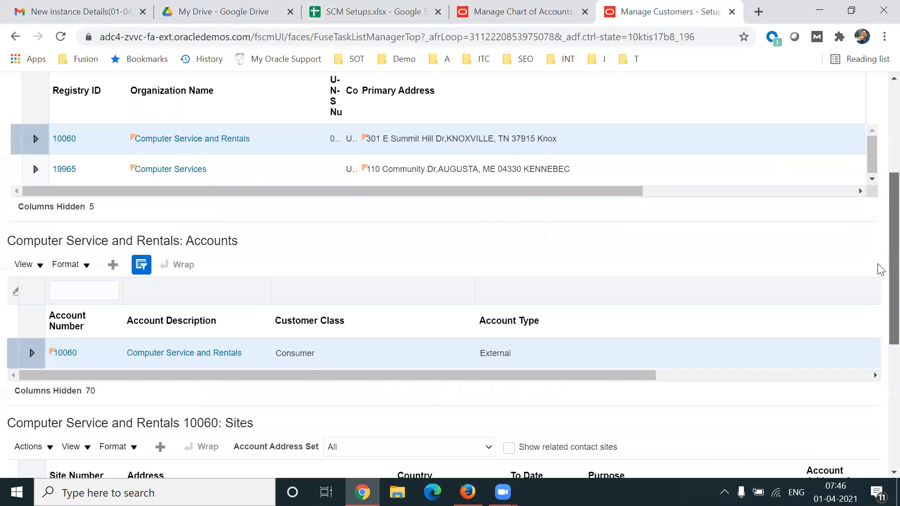
scroll(879, 281, down, 3)
scroll(879, 356, down, 2)
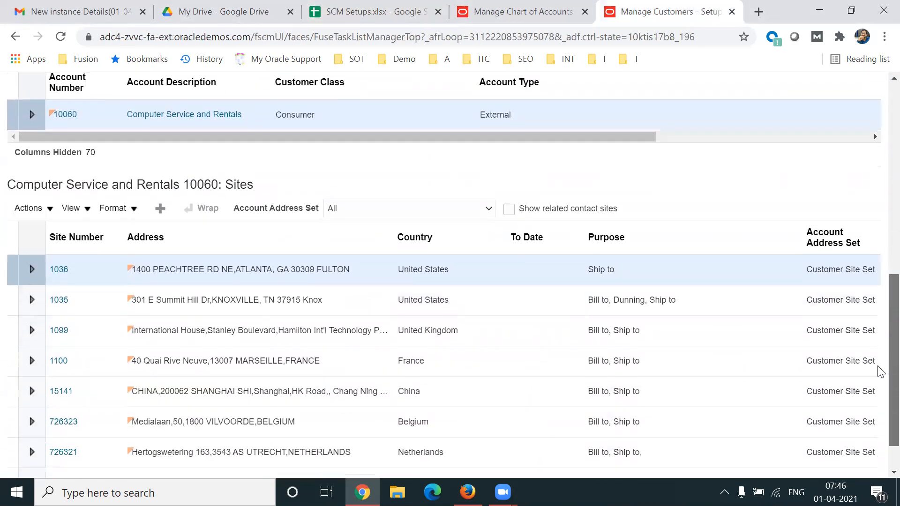
click(602, 224)
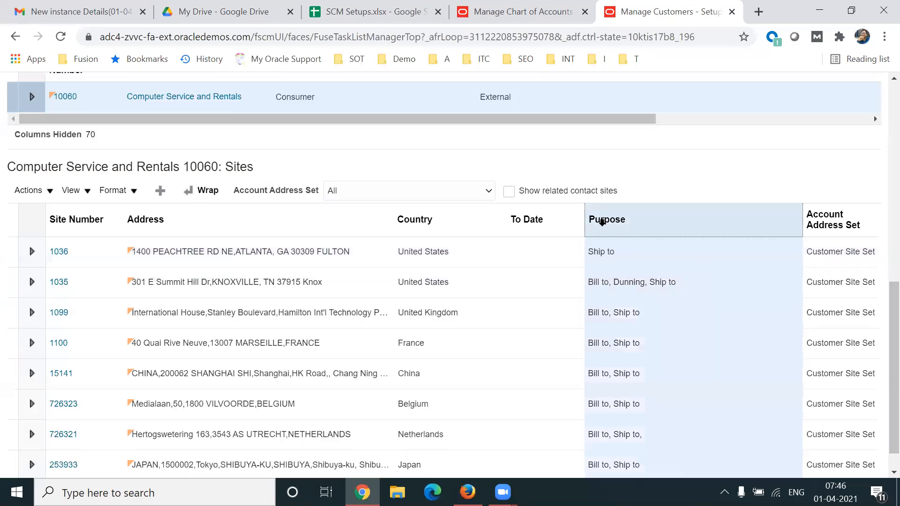
Open site 1036, examine its communication contacts, and return to Manage Customers without saving.
click(63, 253)
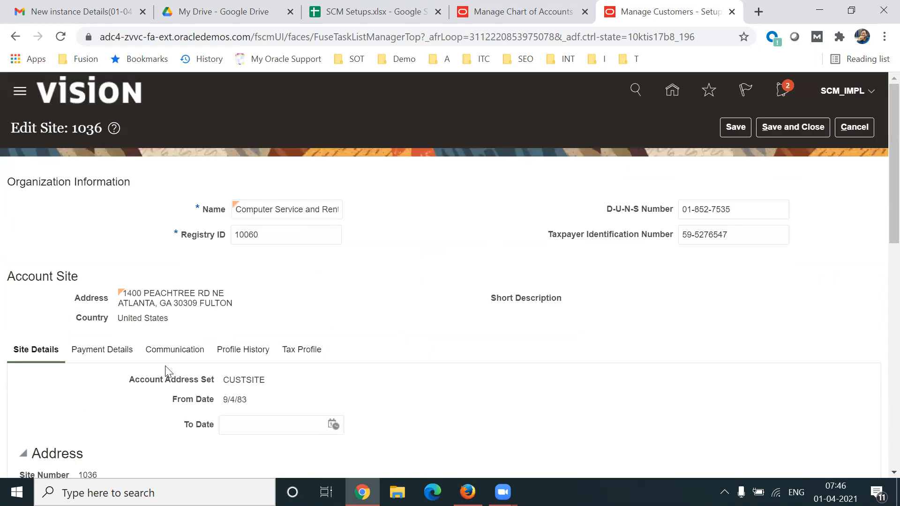
click(160, 348)
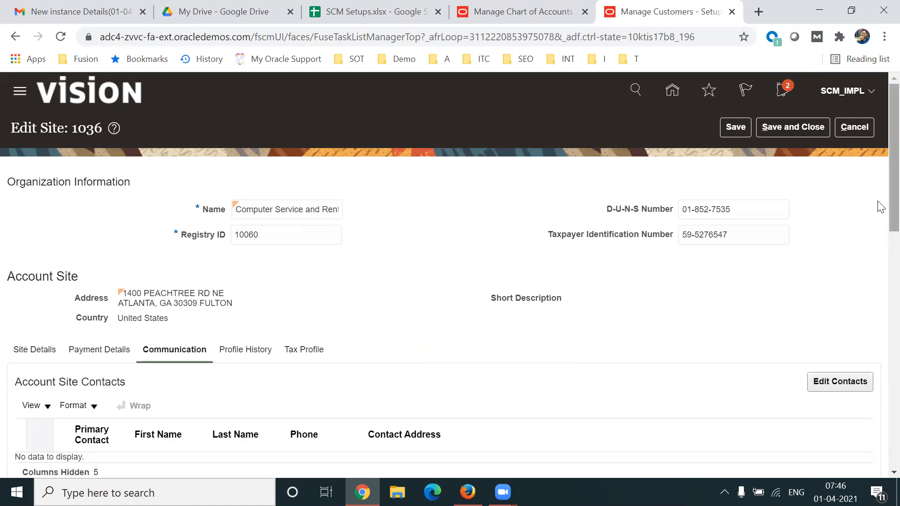
scroll(880, 206, down, 5)
scroll(880, 294, up, 5)
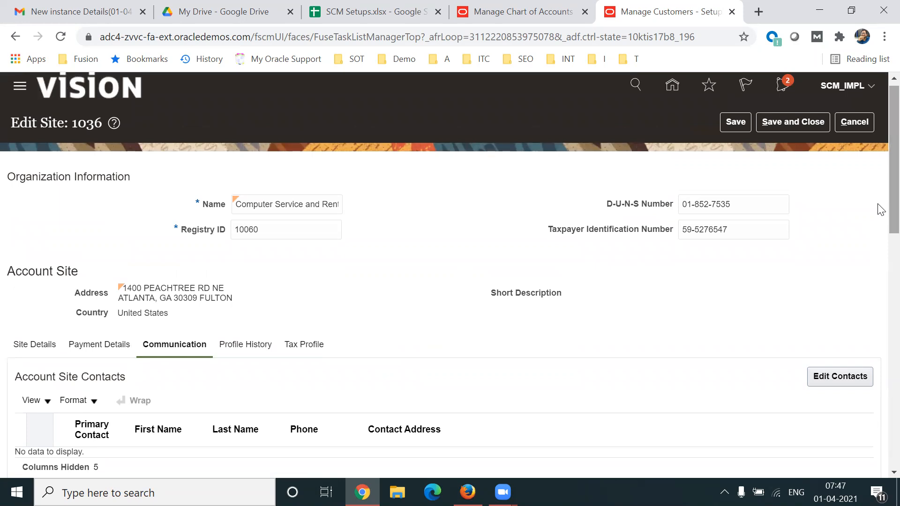
click(856, 123)
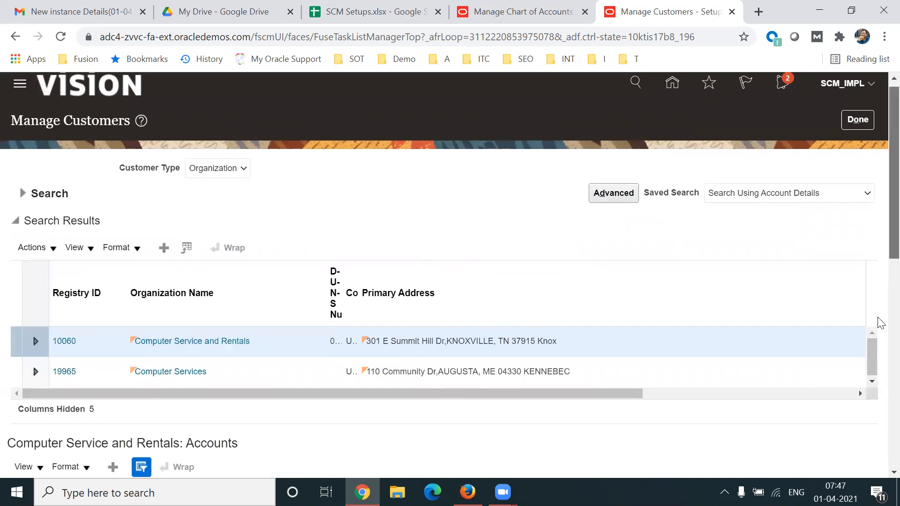
Compare the bill-to and ship-to purposes across the Computer Service and Rentals sites.
scroll(879, 324, down, 8)
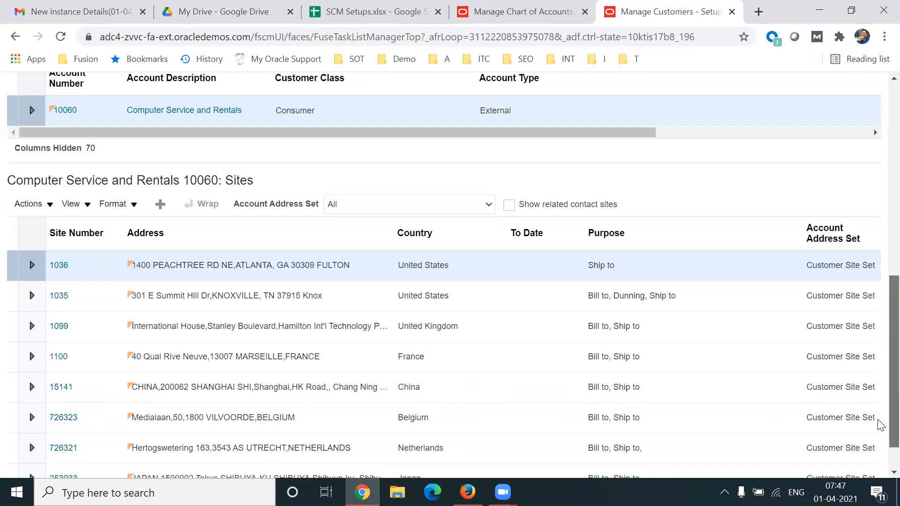
scroll(880, 424, down, 1)
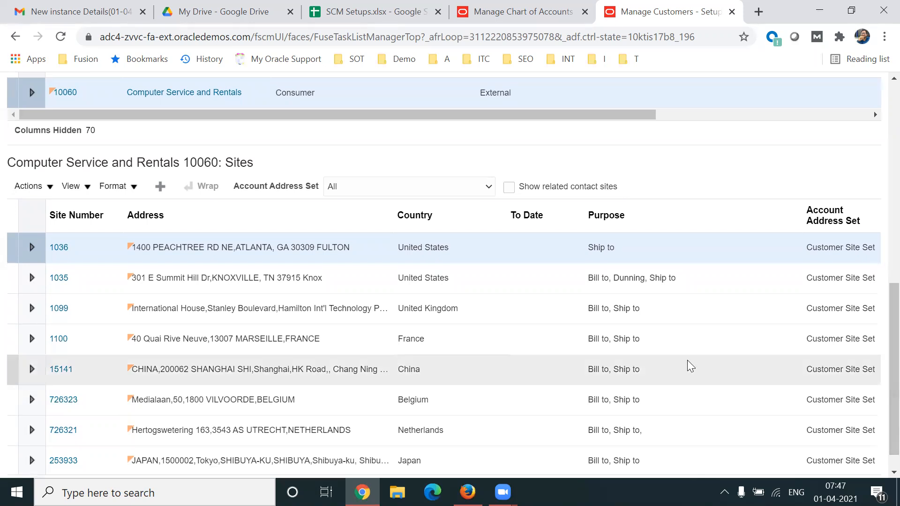
click(597, 210)
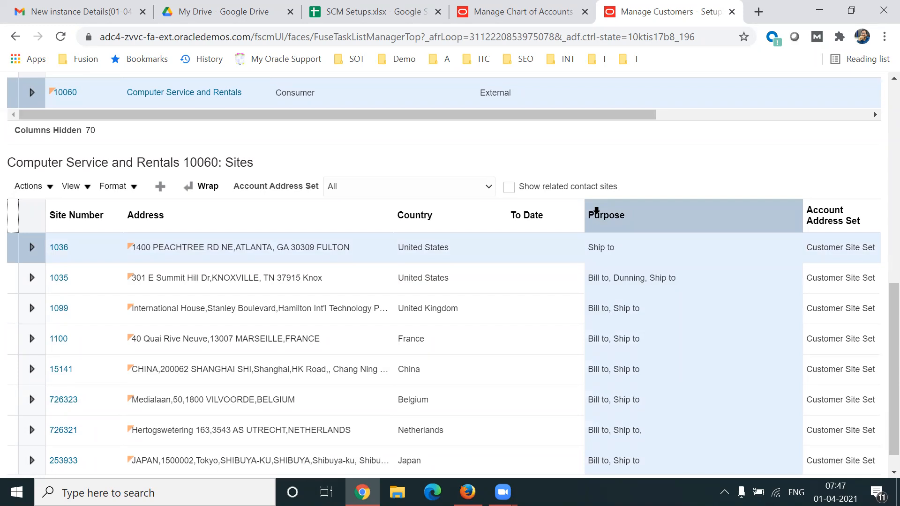
scroll(878, 422, down, 1)
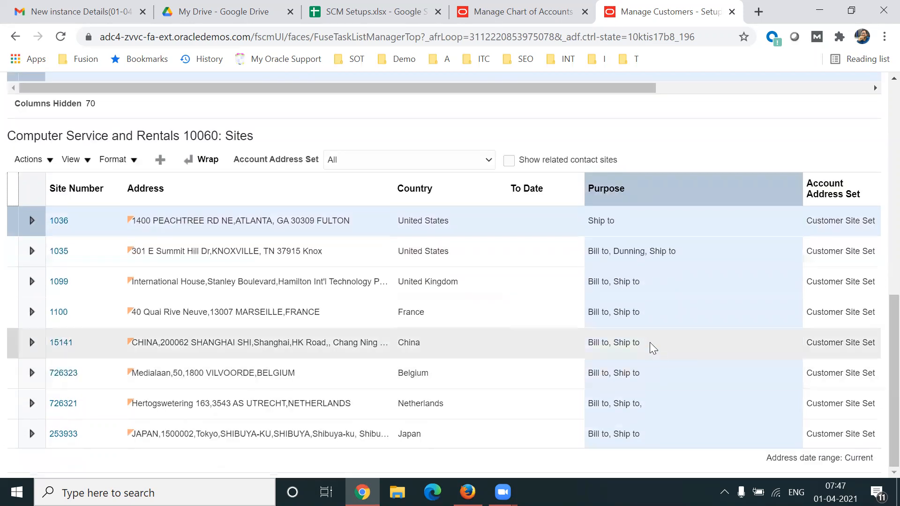
click(604, 283)
click(612, 299)
click(613, 331)
click(614, 361)
click(616, 396)
click(616, 422)
click(618, 313)
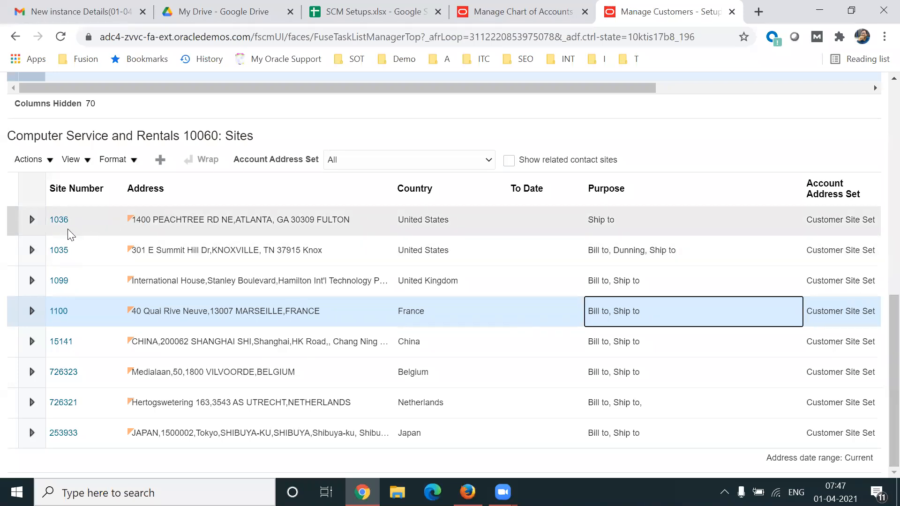
Open site 1100 in Marseille and examine its account site contacts and their contact points.
click(58, 311)
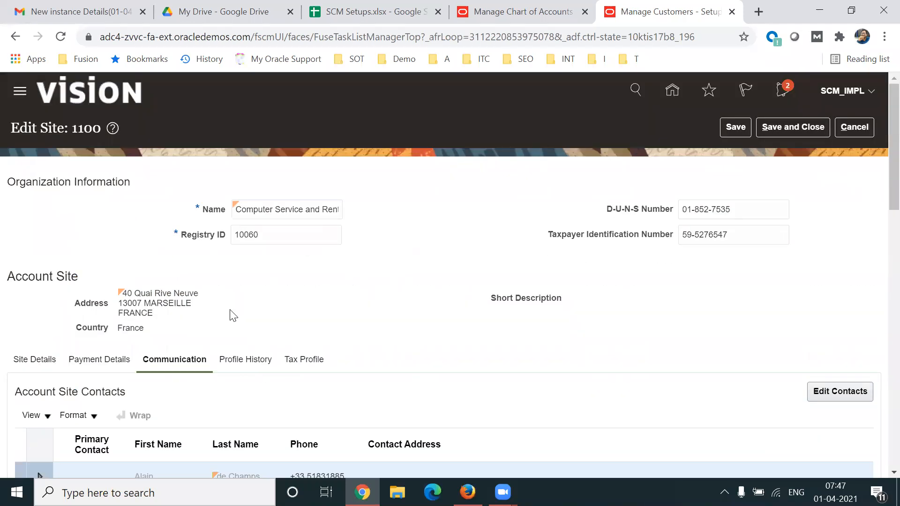
scroll(881, 170, down, 6)
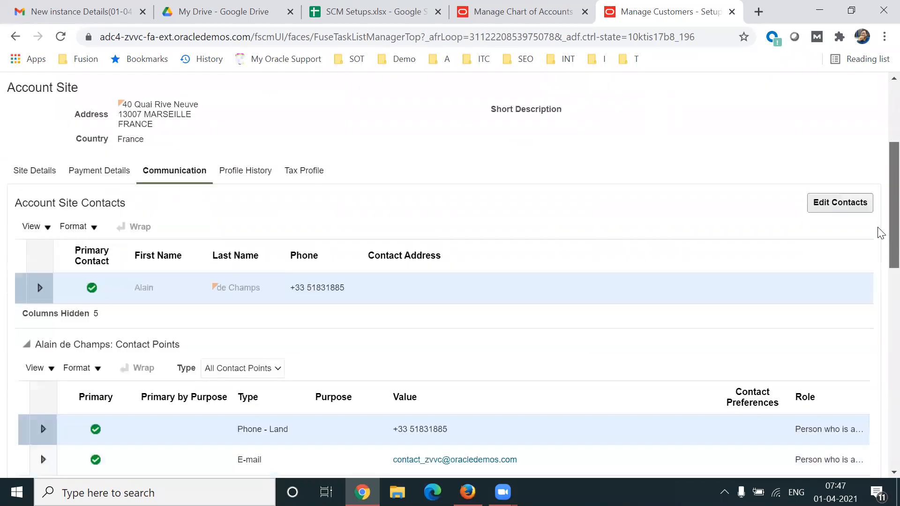
scroll(880, 281, down, 2)
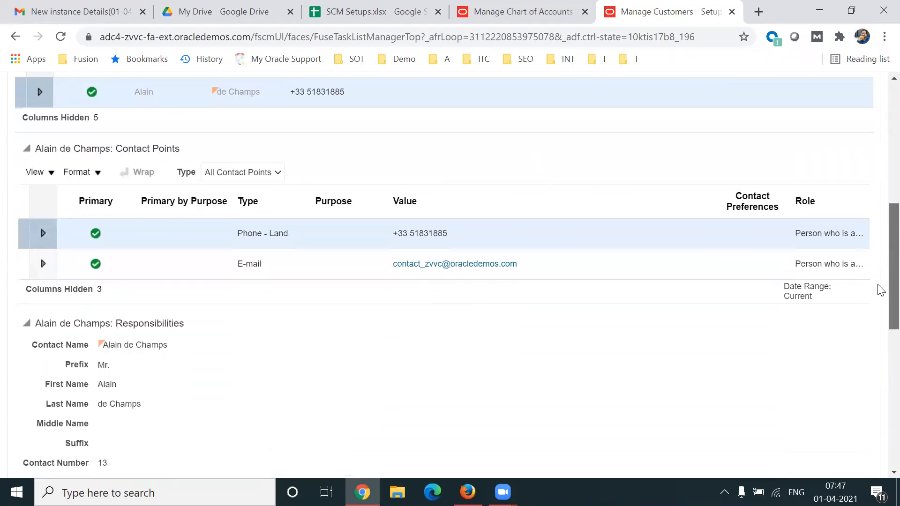
scroll(880, 281, up, 2)
scroll(881, 260, up, 1)
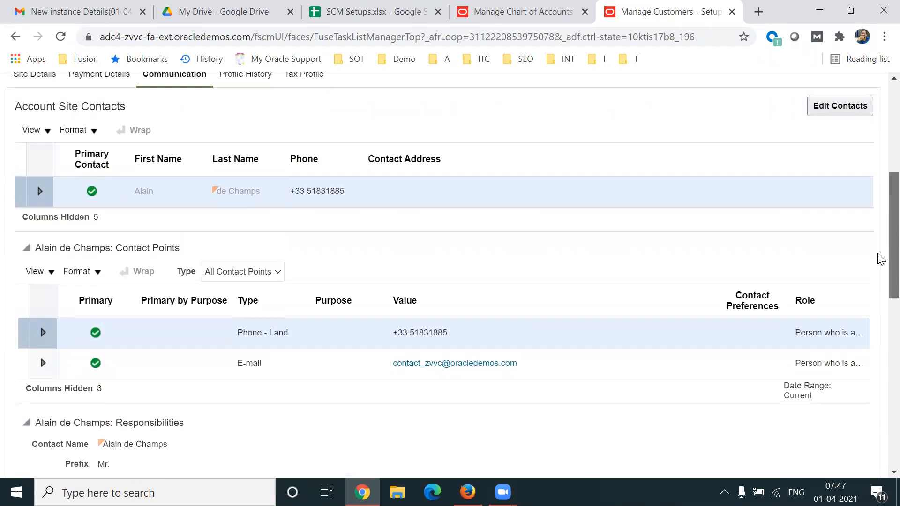
scroll(881, 260, down, 1)
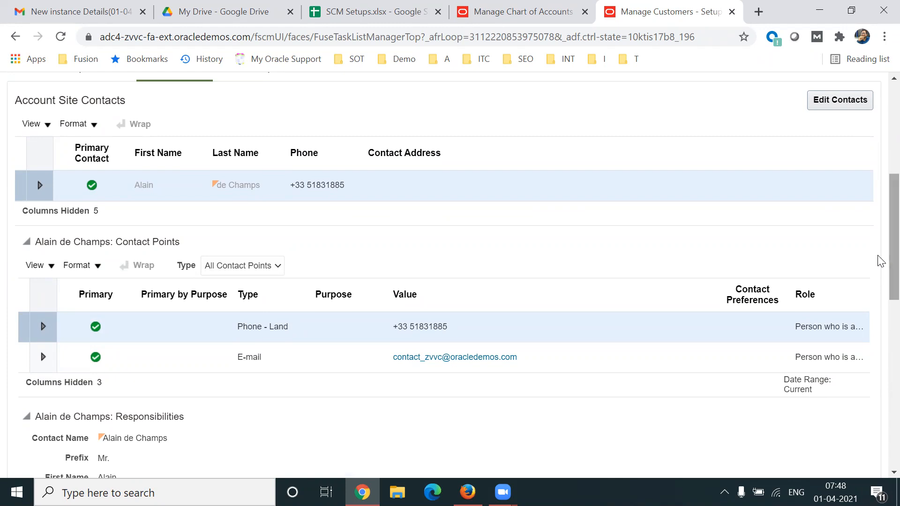
Expand the site contact and its land phone contact point, and examine the contact's Bill to and Ship to responsibilities.
click(40, 186)
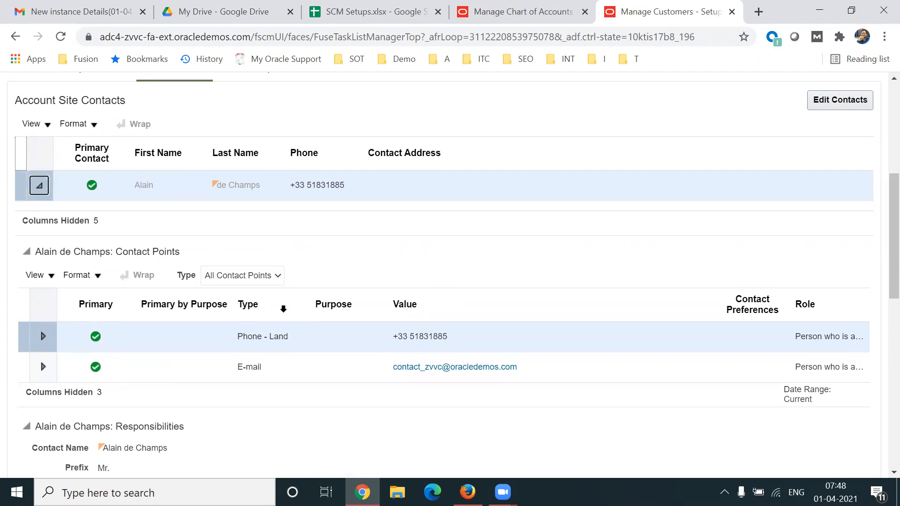
click(49, 336)
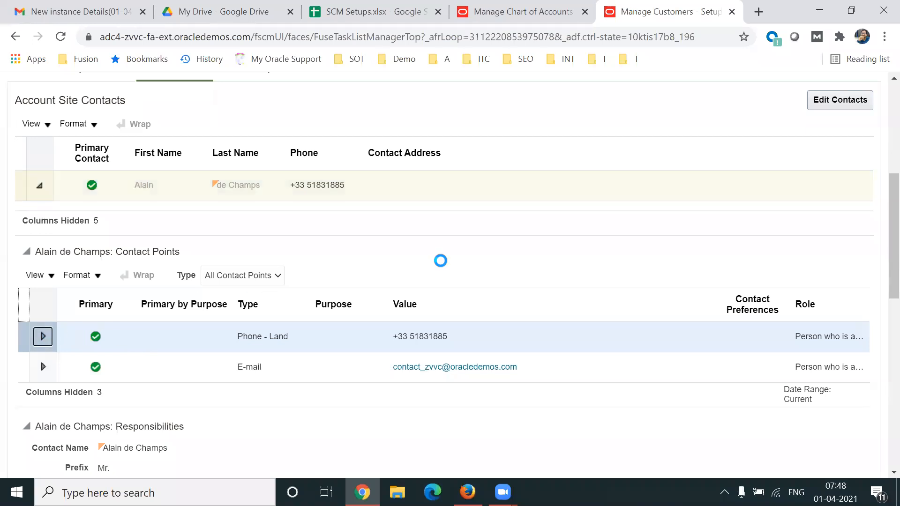
scroll(879, 320, down, 5)
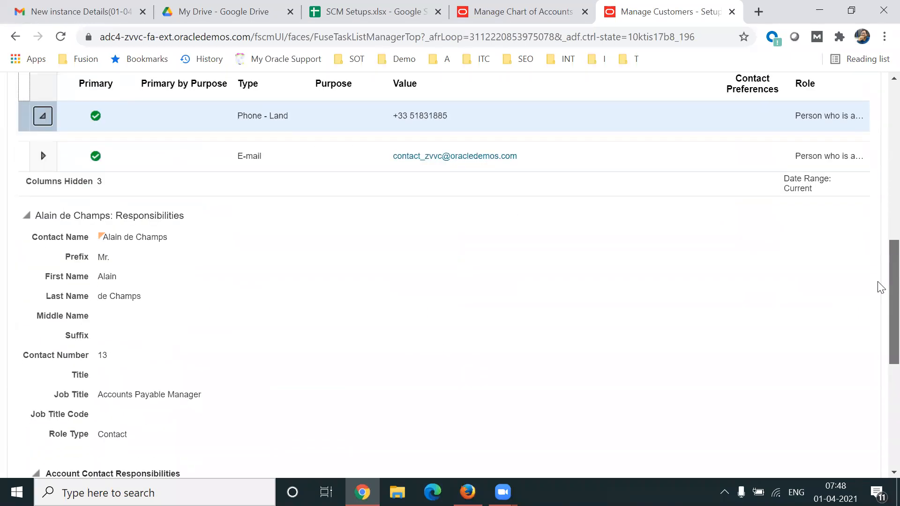
scroll(880, 287, down, 6)
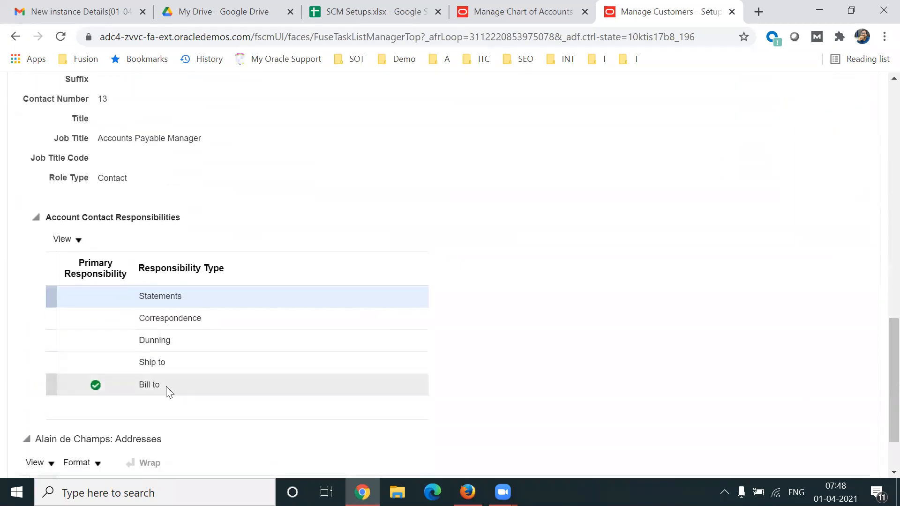
click(166, 388)
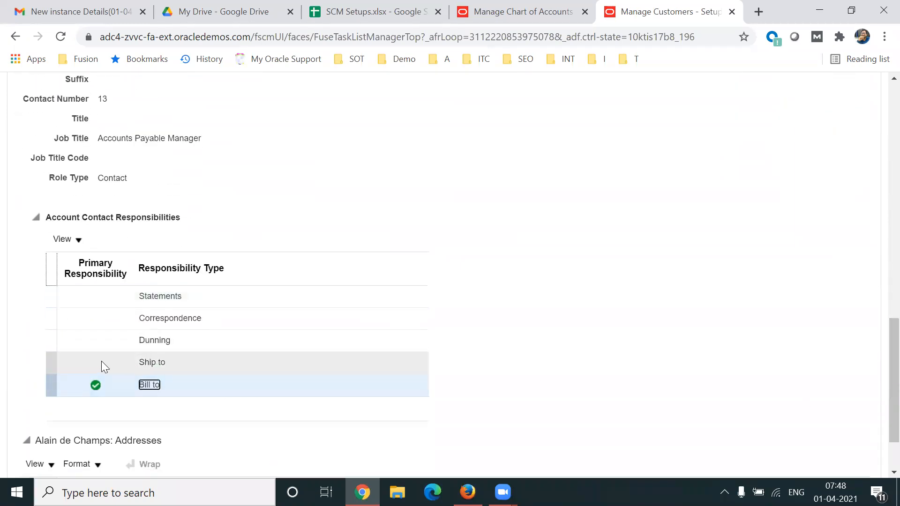
click(102, 361)
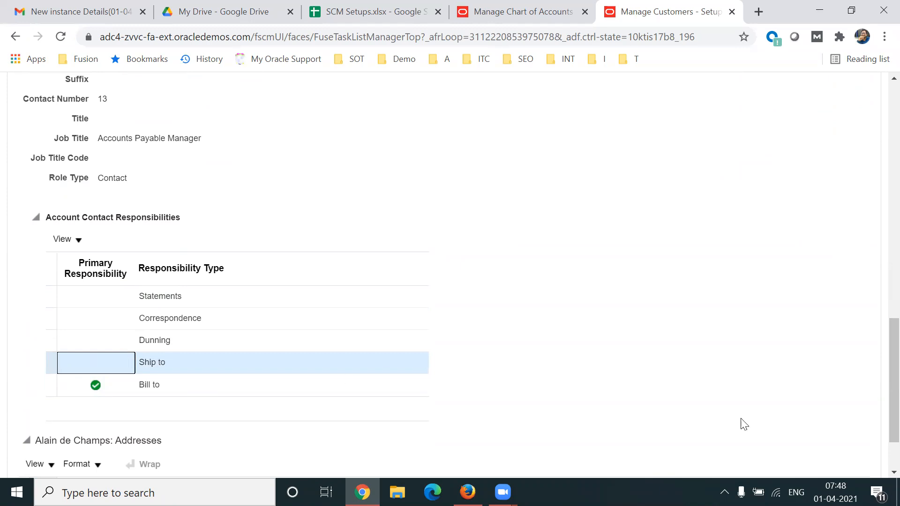
Review the contact's addresses section and highlight the contact's first name in the Account Site Contacts list.
scroll(879, 413, down, 2)
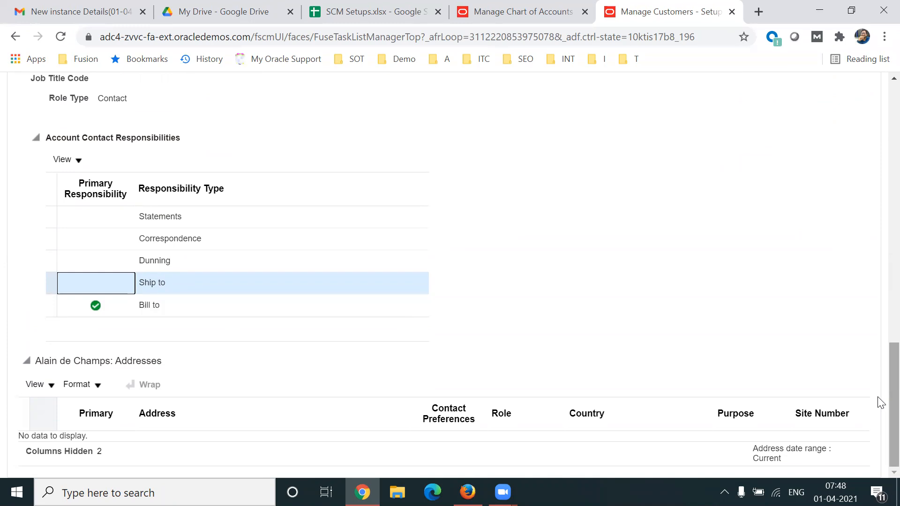
drag(881, 402, 881, 224)
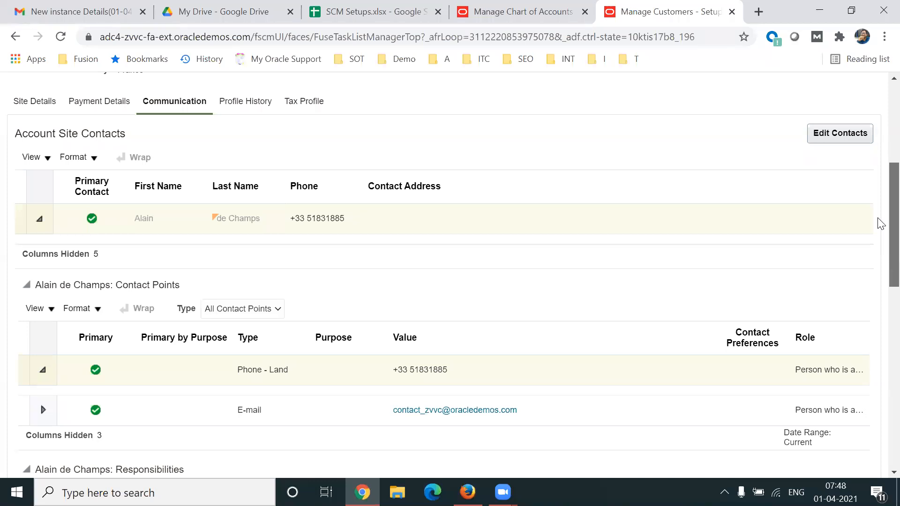
double_click(149, 221)
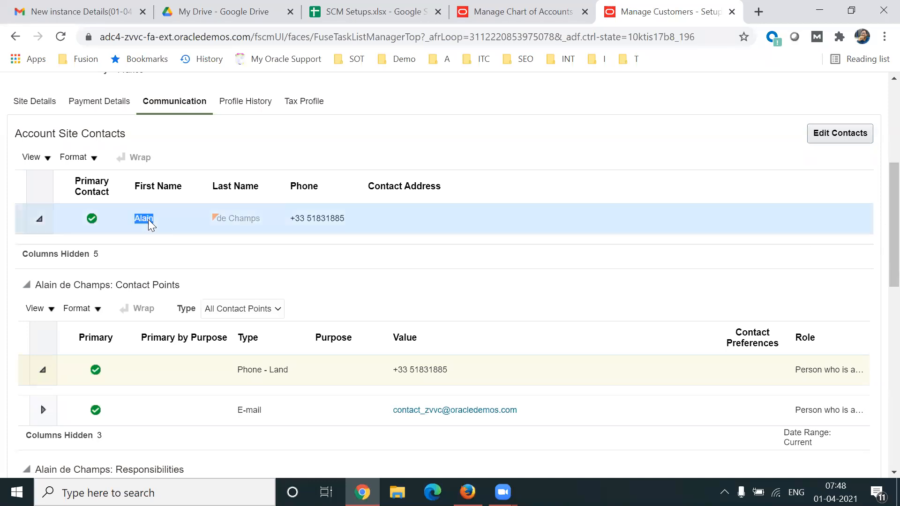
drag(878, 251, 881, 453)
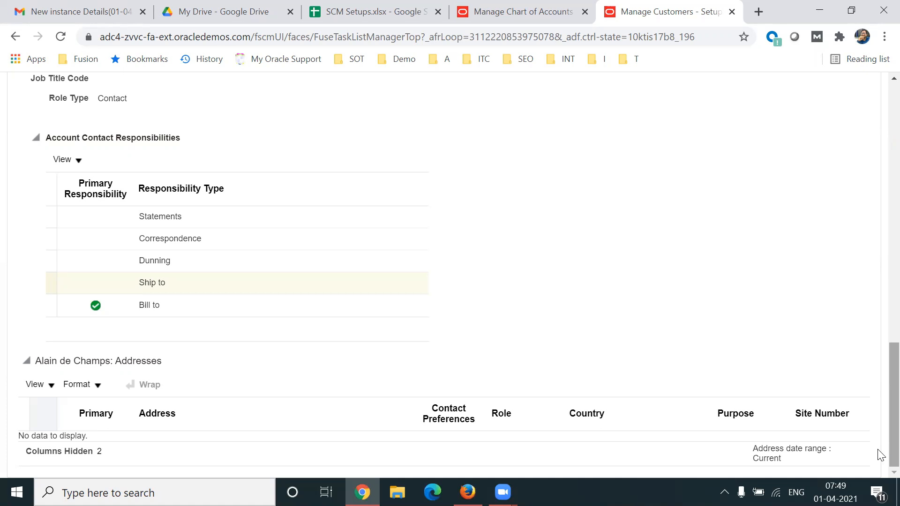
scroll(880, 375, up, 10)
scroll(880, 281, up, 2)
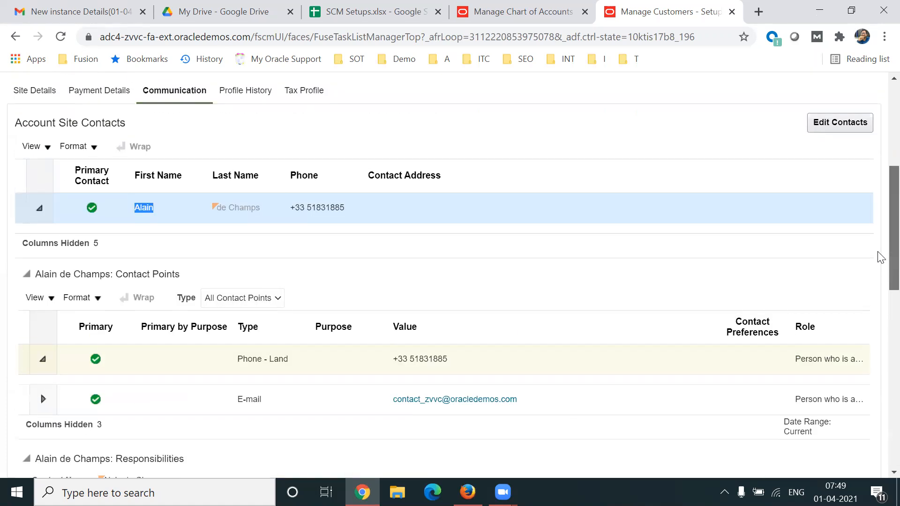
scroll(880, 253, down, 10)
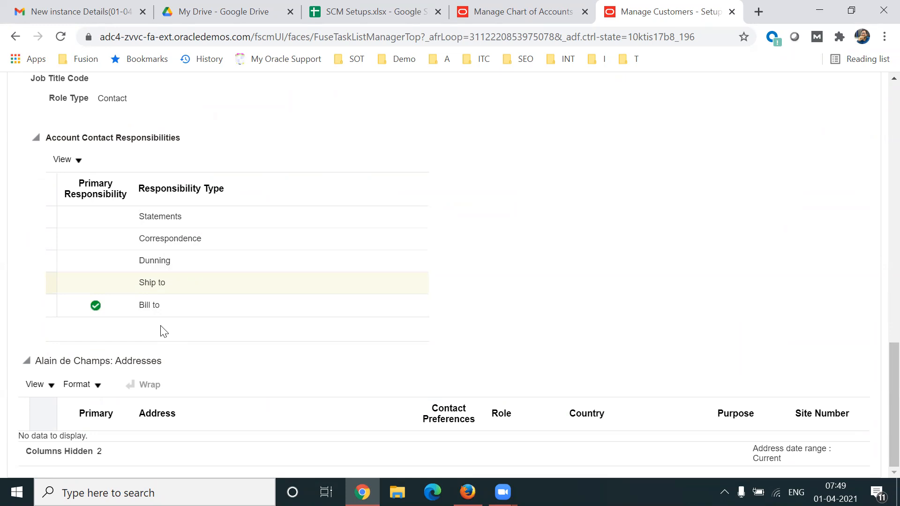
Compare the contact's Ship to and Bill to primary responsibilities, and return to Manage Customers without saving.
click(117, 284)
click(120, 304)
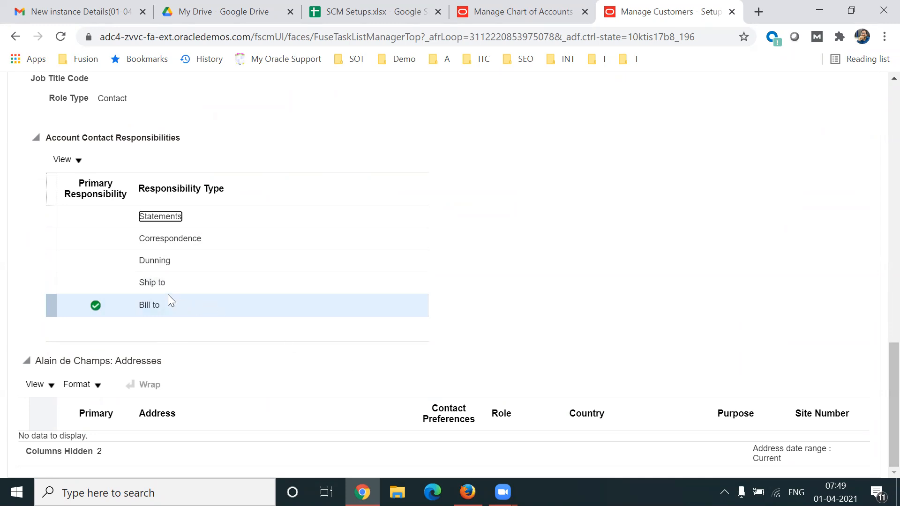
click(111, 283)
click(102, 303)
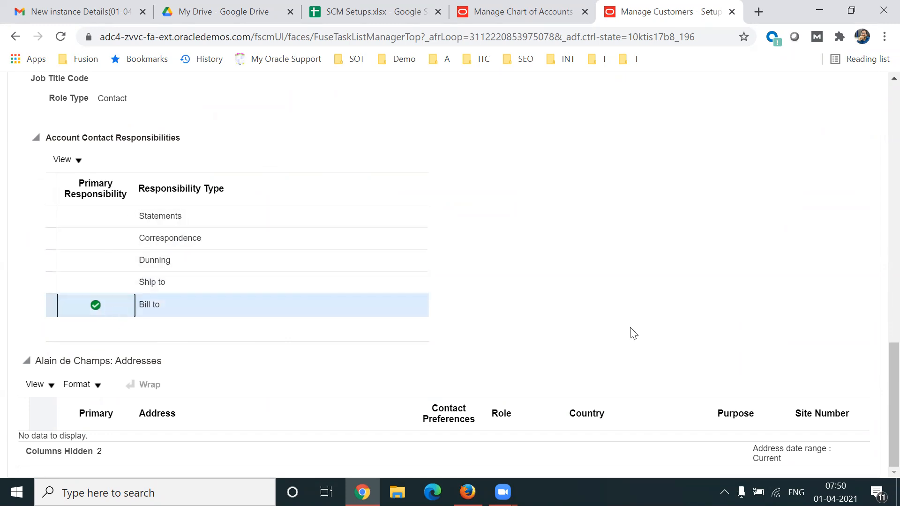
mouse_move(881, 457)
mouse_down()
mouse_move(882, 300)
mouse_move(879, 453)
mouse_up()
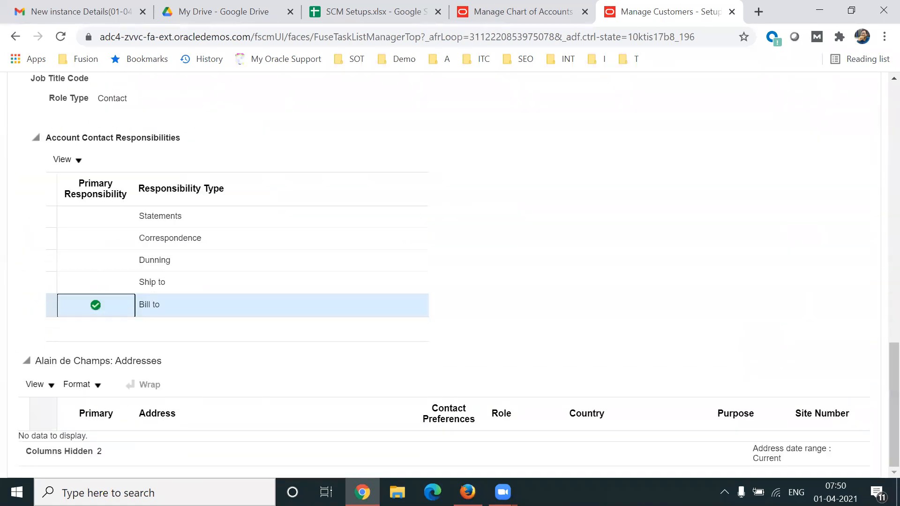
click(158, 292)
drag(881, 291, 881, 170)
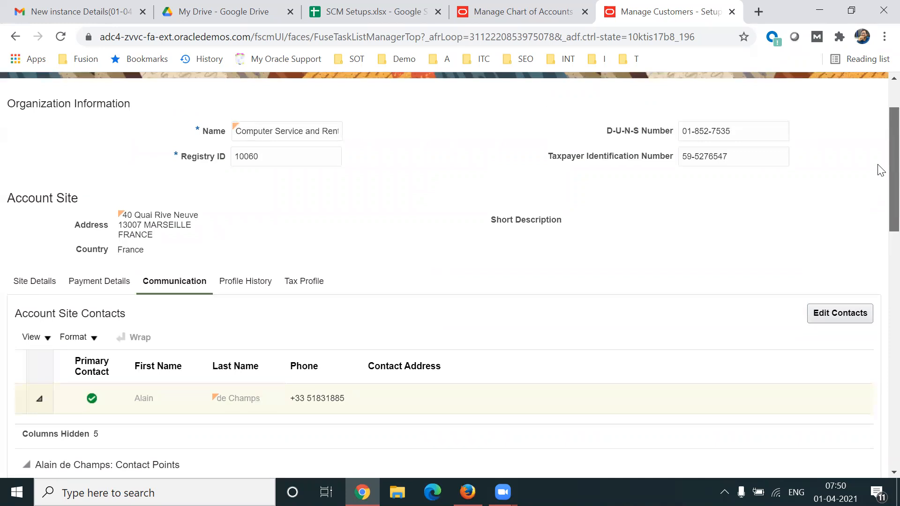
drag(882, 170, 881, 146)
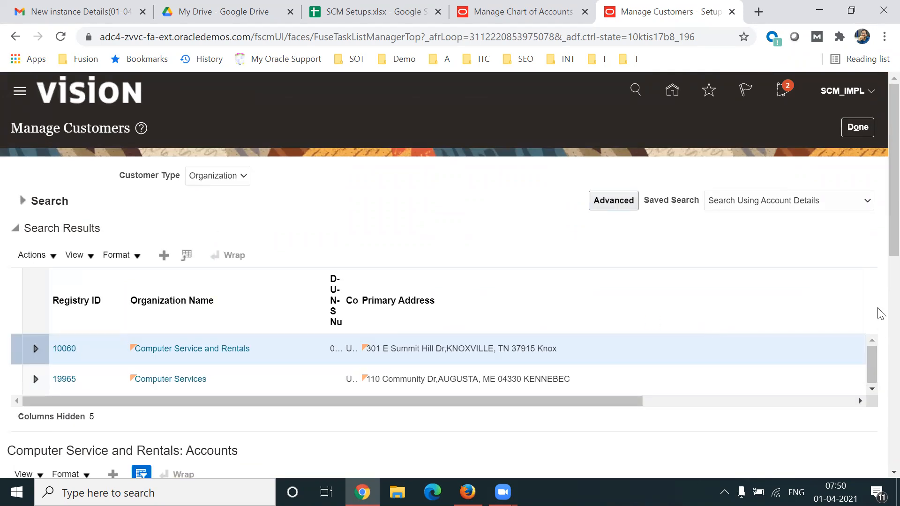
Review the Computer Service and Rentals sites list and highlight the France site 1100.
drag(881, 233, 882, 446)
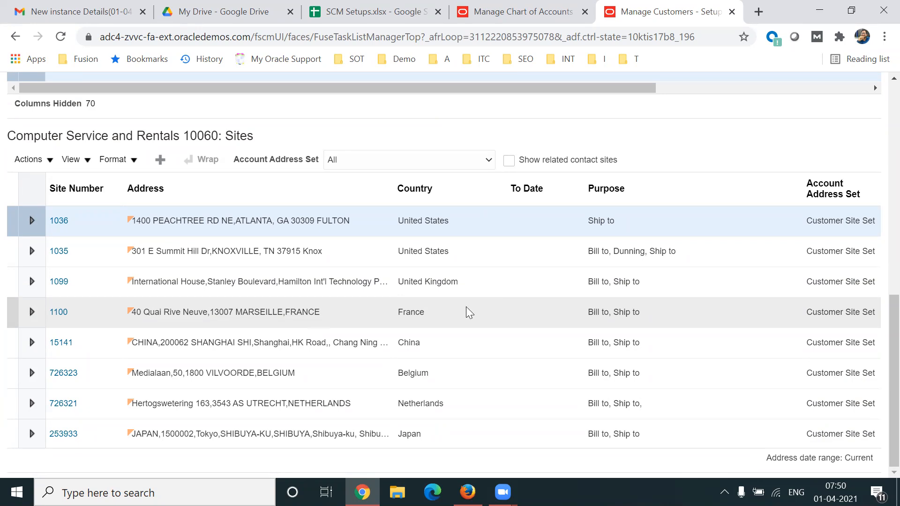
click(525, 331)
click(493, 311)
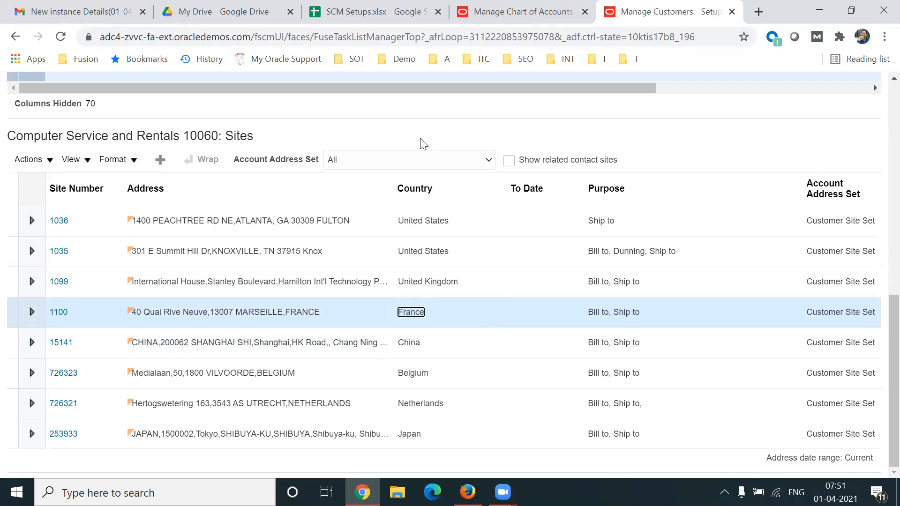
click(389, 122)
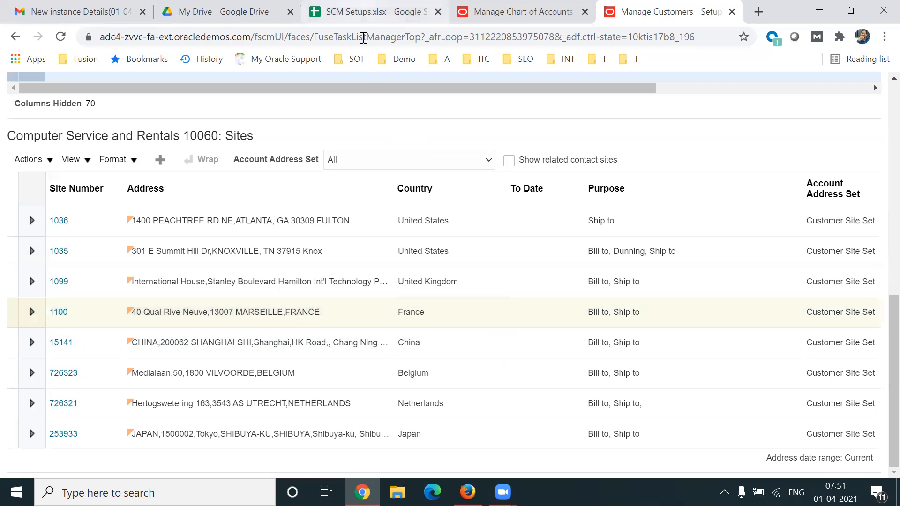
Switch to the SCM Setups spreadsheet and review the Data Access and Auto Provision Roles tasks.
click(362, 17)
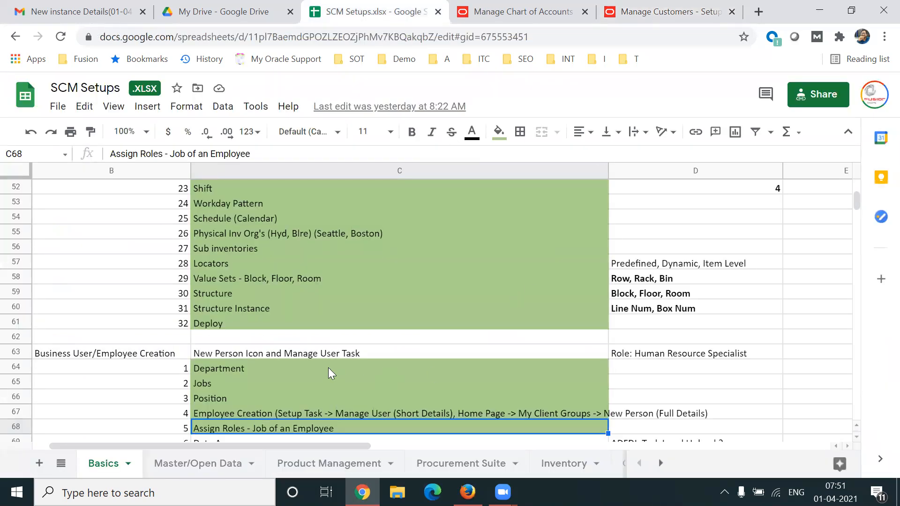
key(Down)
key(Down)
key(Down)
key(Down)
key(Down)
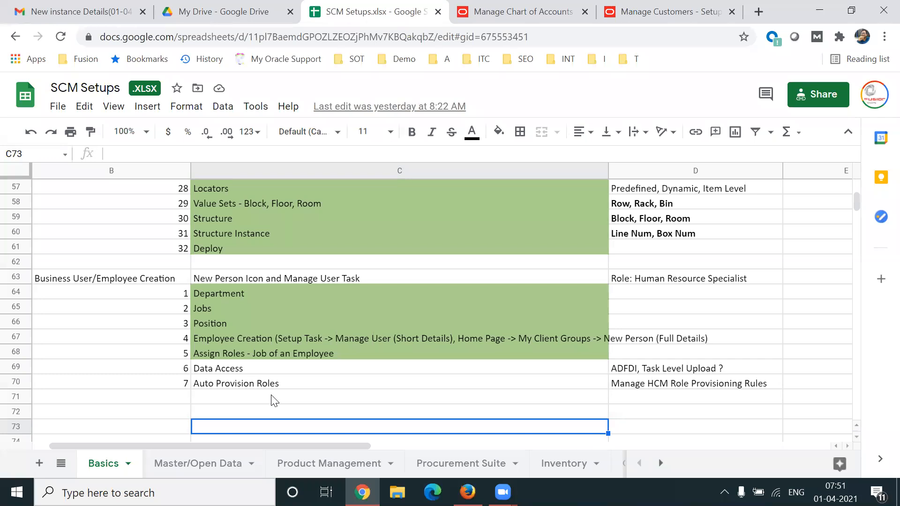
Open a blank Notepad document and switch back to the SCM Setups spreadsheet.
key(super+r)
key(Return)
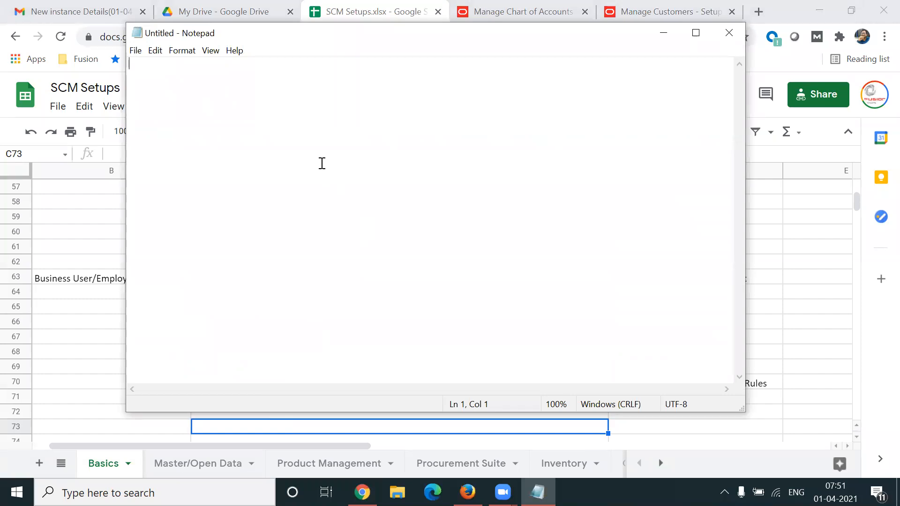
key(alt+Tab)
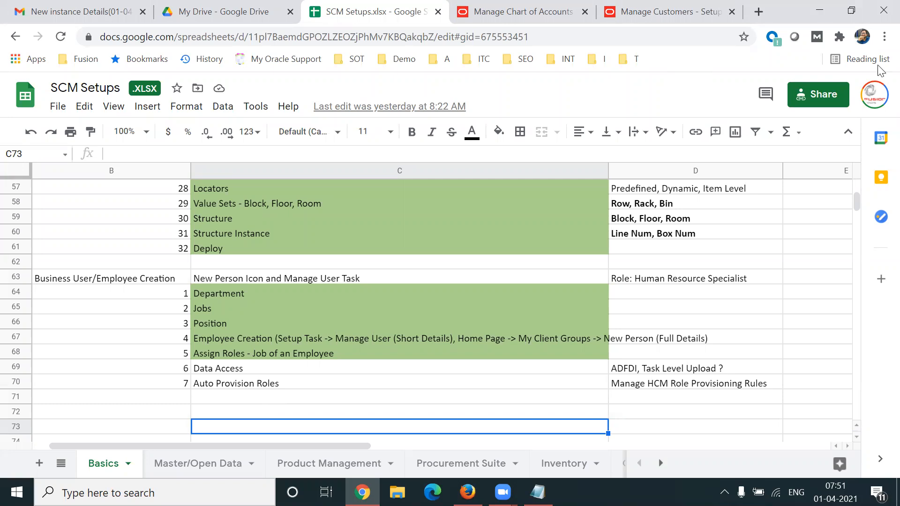
Return to the Oracle Applications home page, open the Security Console from the Tools apps, and dismiss its import process warning.
click(670, 12)
click(674, 90)
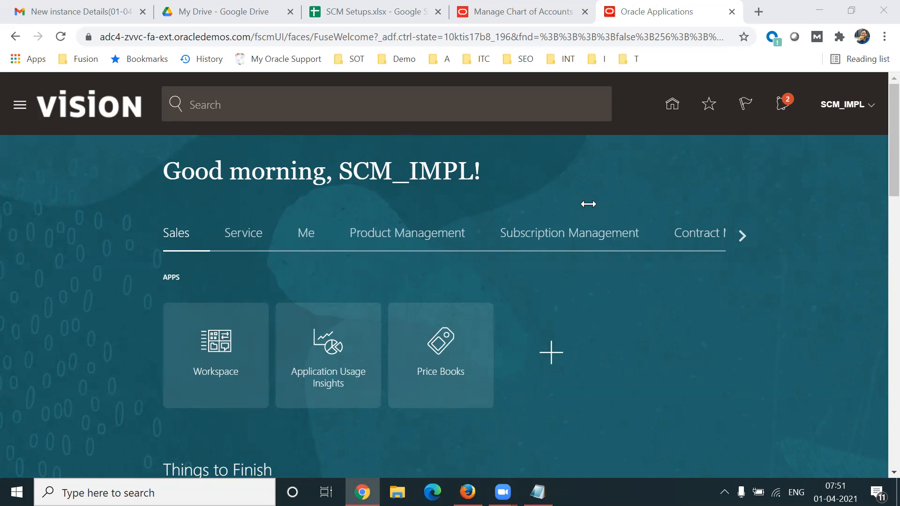
click(741, 235)
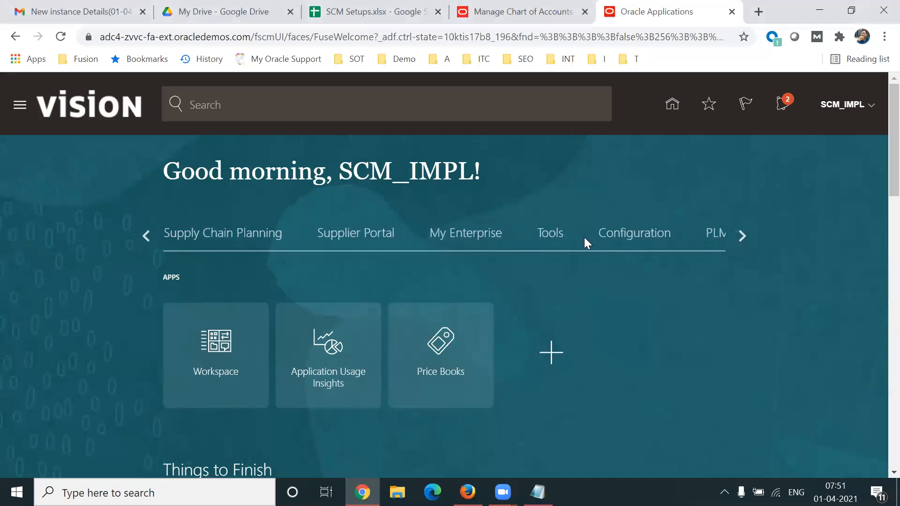
click(565, 237)
click(594, 363)
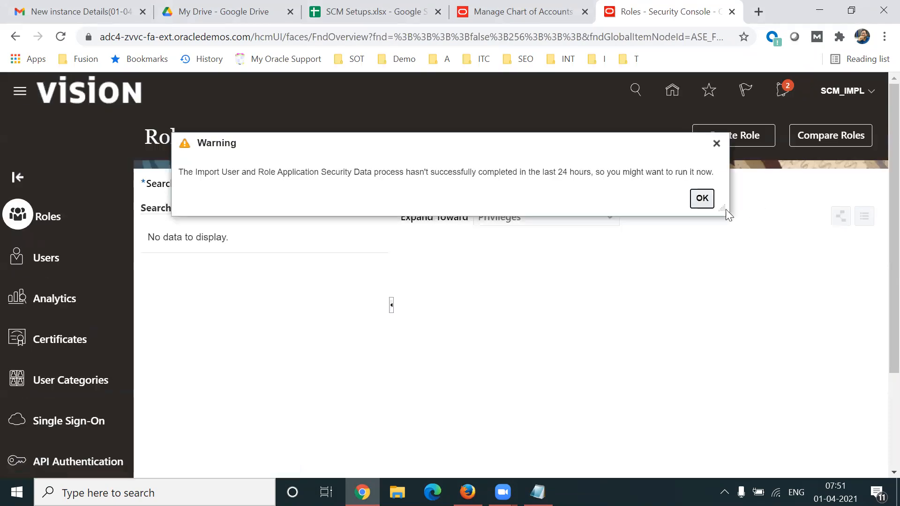
click(702, 199)
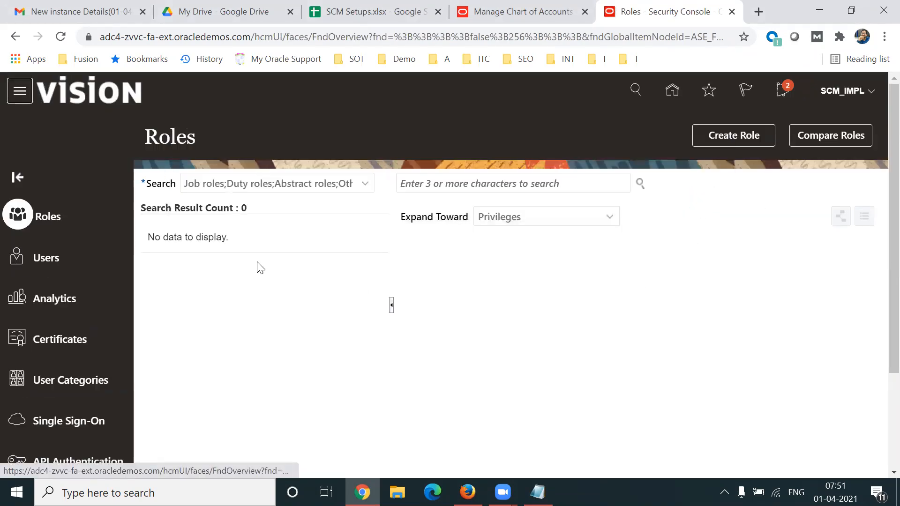
Start adding a user account in the Security Console and highlight the Last Name, Email and User Name fields.
click(44, 260)
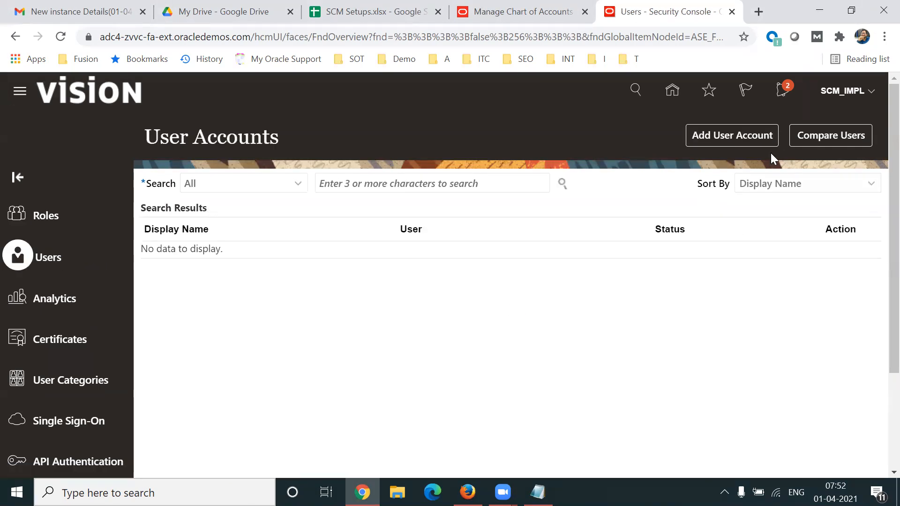
click(733, 138)
drag(557, 267, 612, 293)
drag(561, 318, 595, 319)
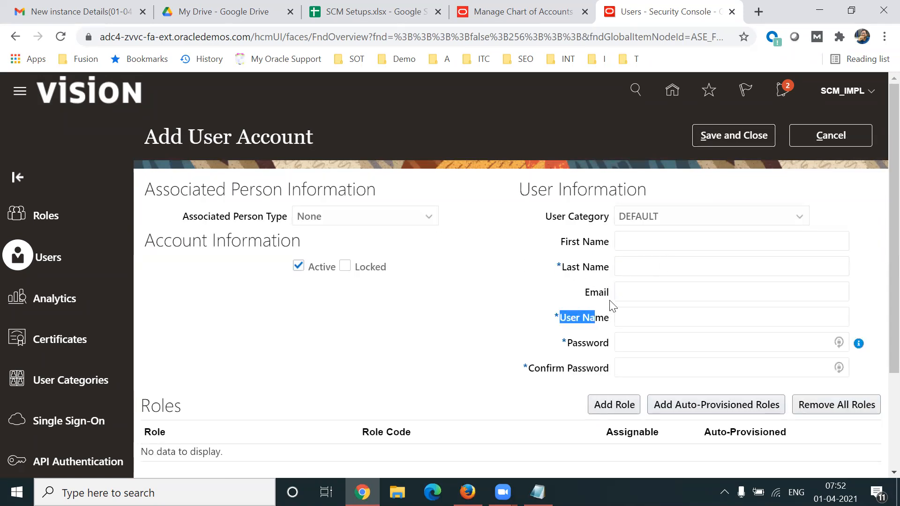
Highlight the required Last Name field label on the Add User Account form.
drag(570, 268, 617, 266)
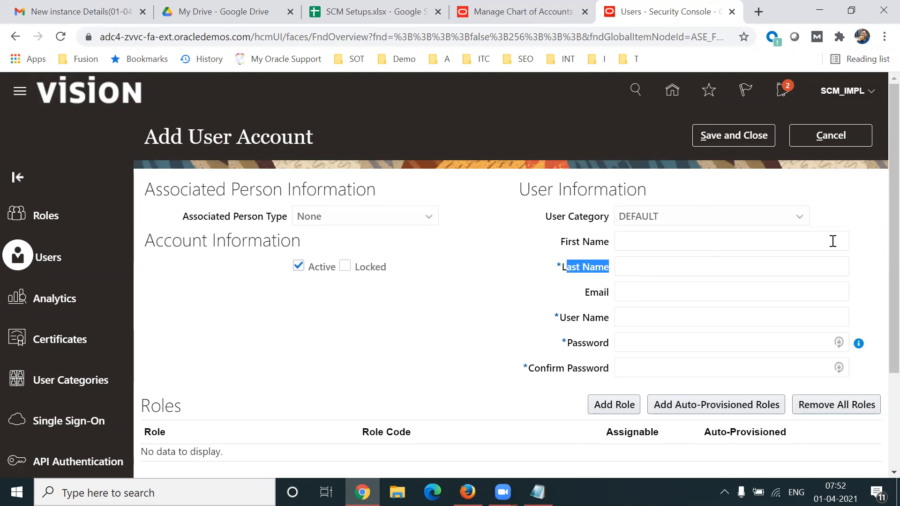
scroll(880, 224, down, 1)
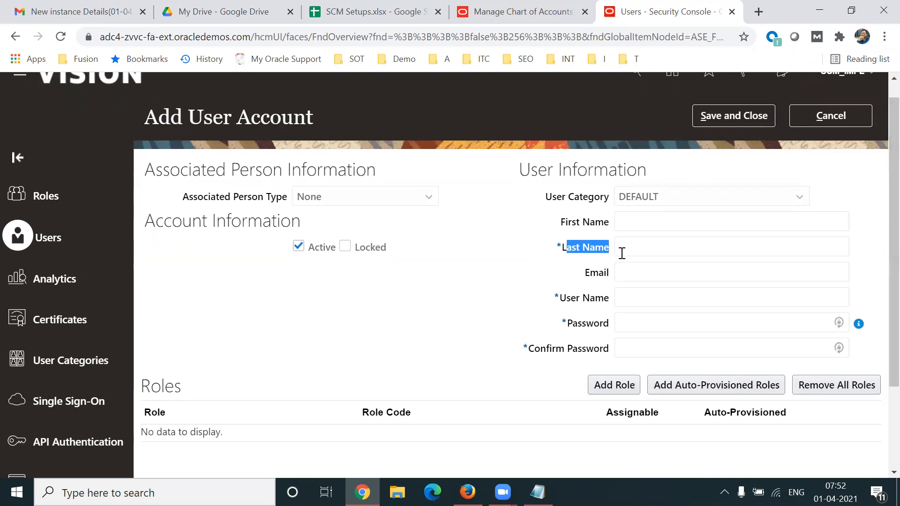
click(572, 269)
drag(555, 248, 614, 255)
click(582, 228)
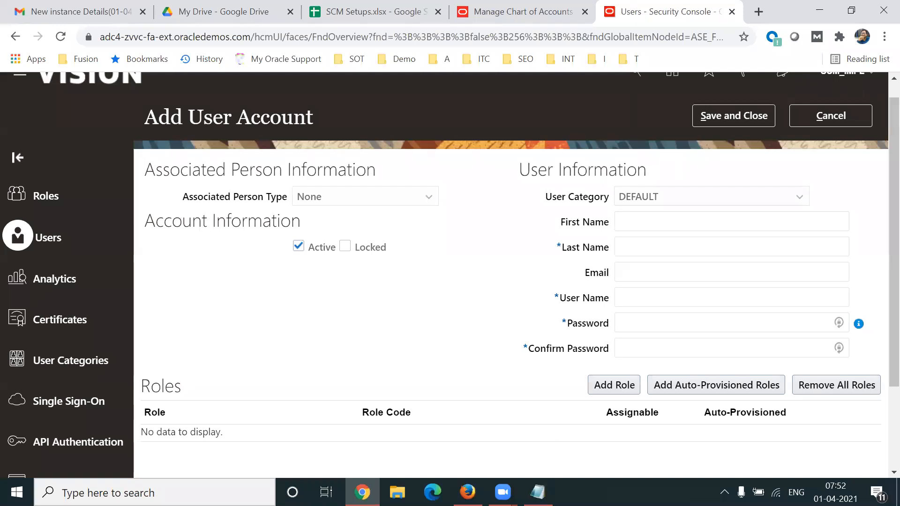
Switch to Notepad and write the heading "Impl User" with an indented "Configurations" line beneath it.
click(539, 492)
text(Imple)
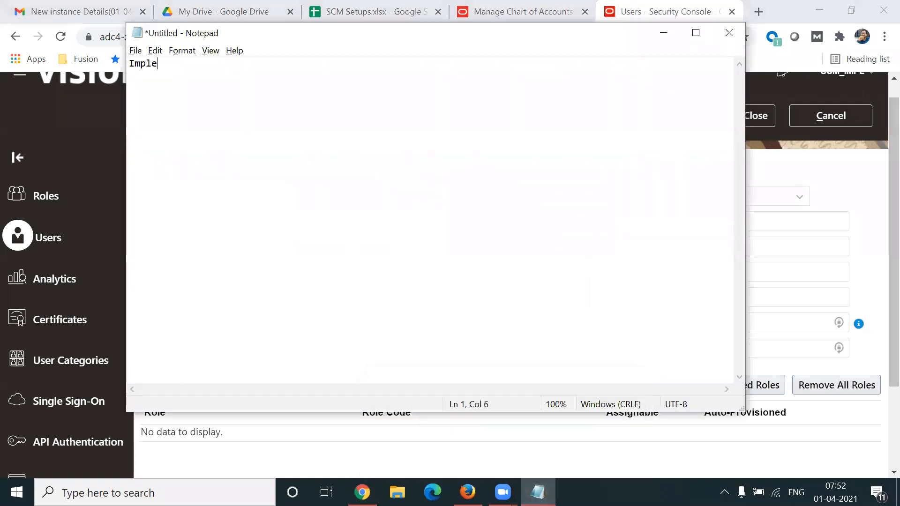
key(BackSpace)
text(User)
key(Return)
key(Return)
key(Tab)
text(Configurations)
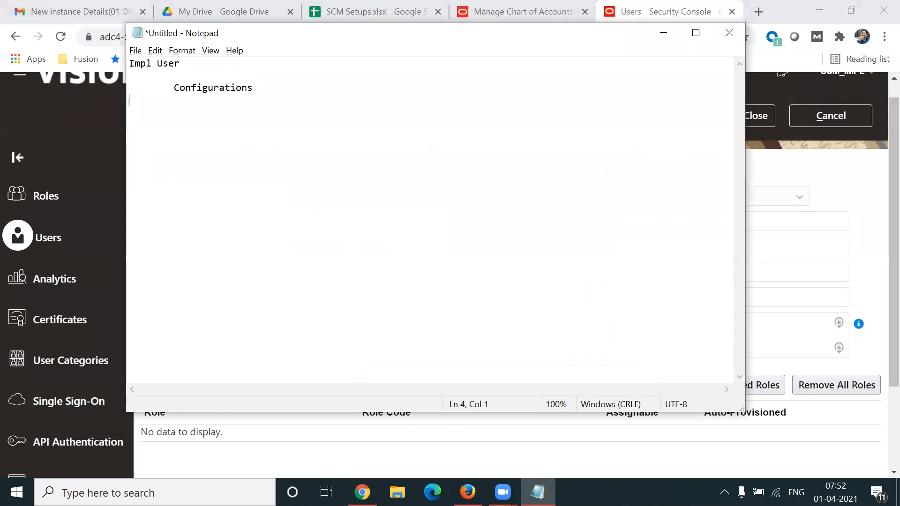
text(Business Users/Clea)
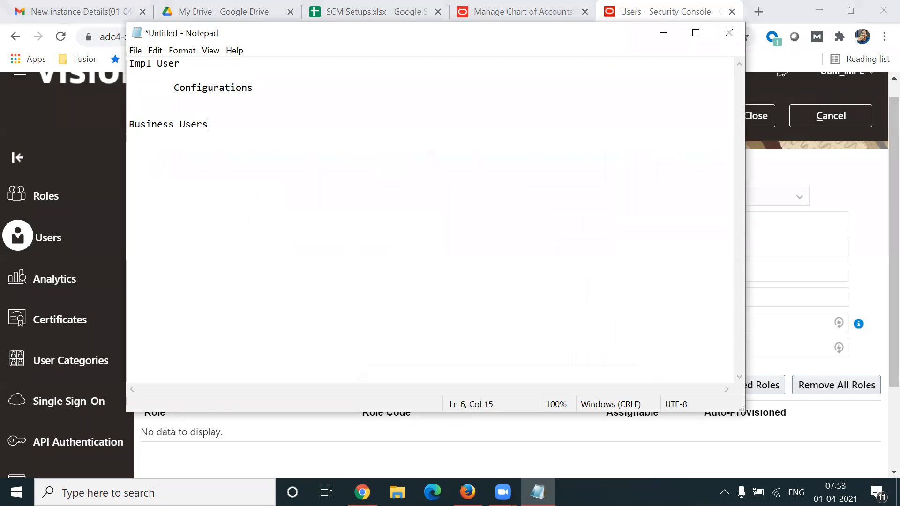
Add a second heading, "Business Users/Client", below the Configurations line in the note.
key(BackSpace)
text(i)
key(BackSpace)
key(BackSpace)
text(ei)
key(BackSpace)
key(BackSpace)
text(ient  	)
text(Sales)
text( Tx)
List "Sales Tx", "PO Tx" and "Billing Tx" as indented, spaced lines under Business Users/Client.
key(Return)
key(Return)
key(Tab)
text(PO Tx)
key(Return)
text(Billing Tx)
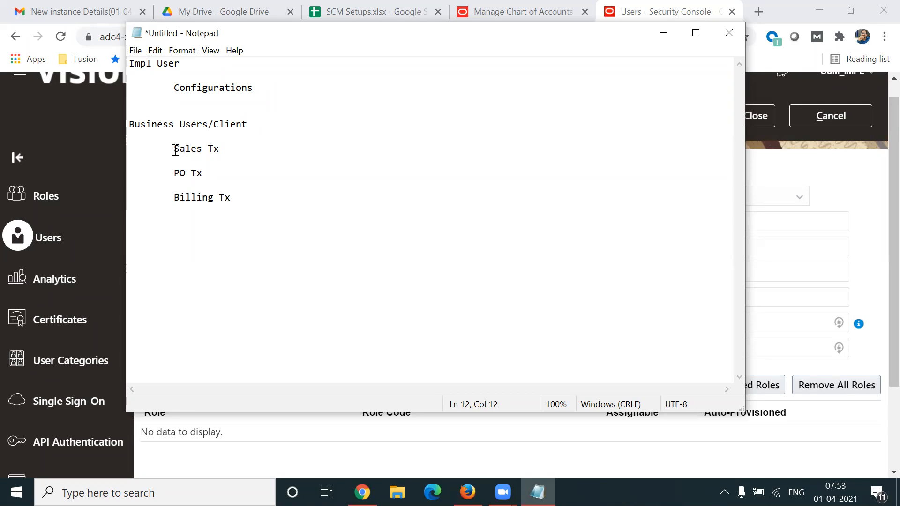
Highlight the three business transaction lines and the Configurations line to compare the two user types.
drag(174, 149, 256, 204)
drag(174, 88, 259, 90)
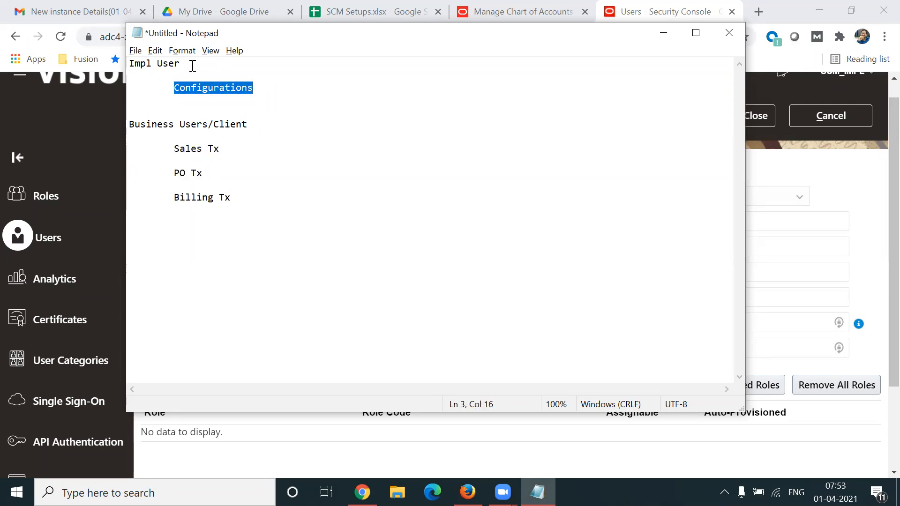
click(280, 97)
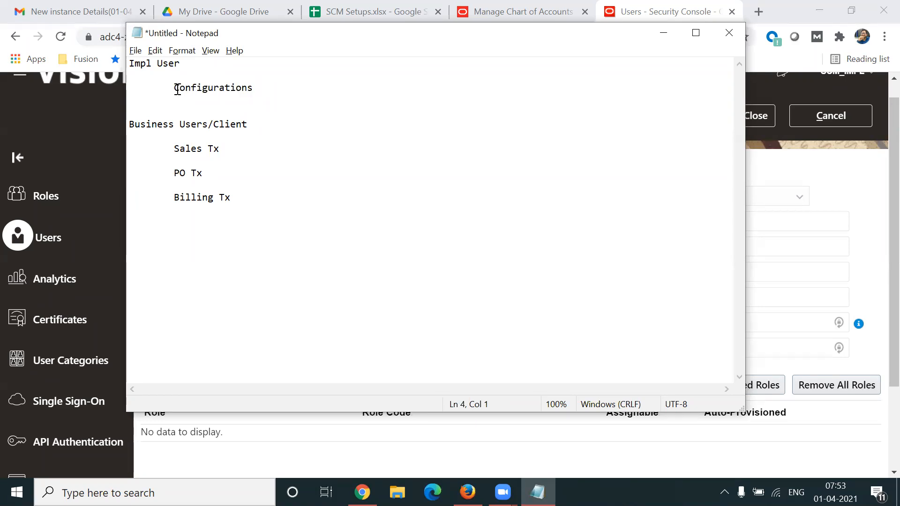
drag(175, 88, 260, 89)
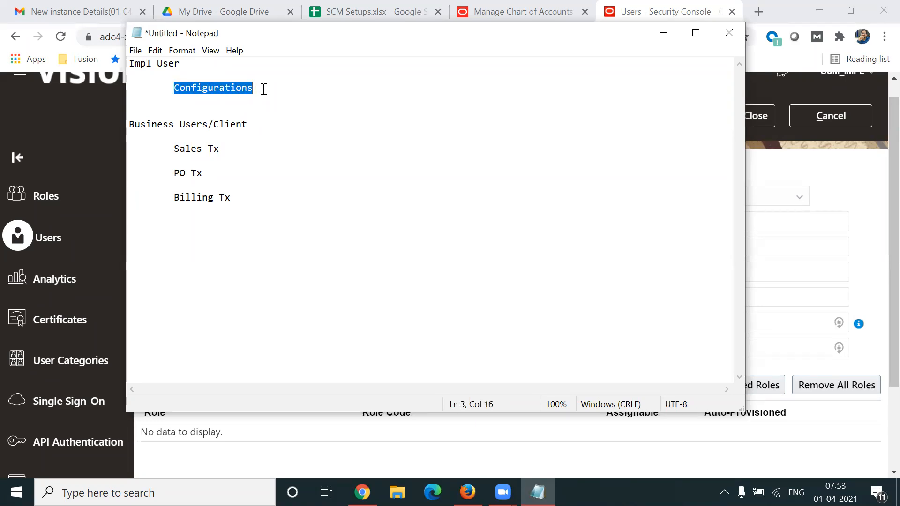
Insert an indented "Test" line below Configurations in the Impl User section.
click(205, 104)
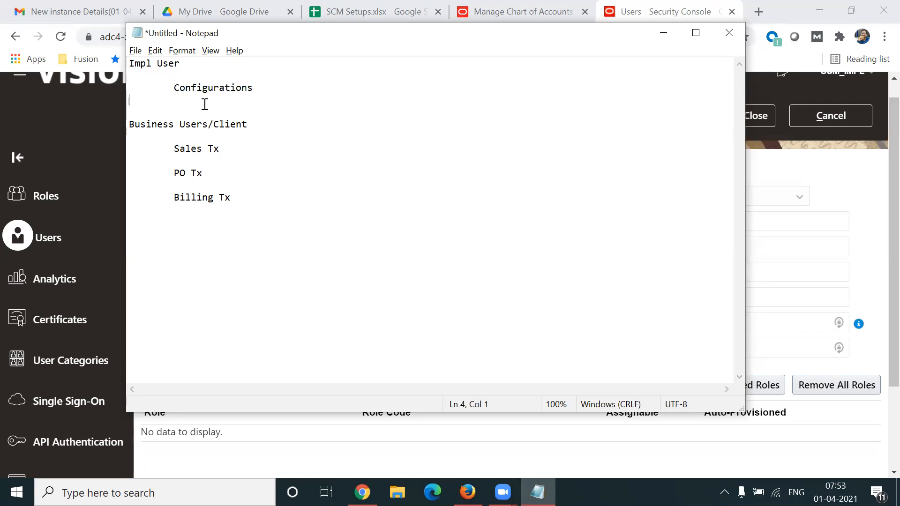
key(Return)
key(Return)
key(Up)
key(Tab)
text(Test)
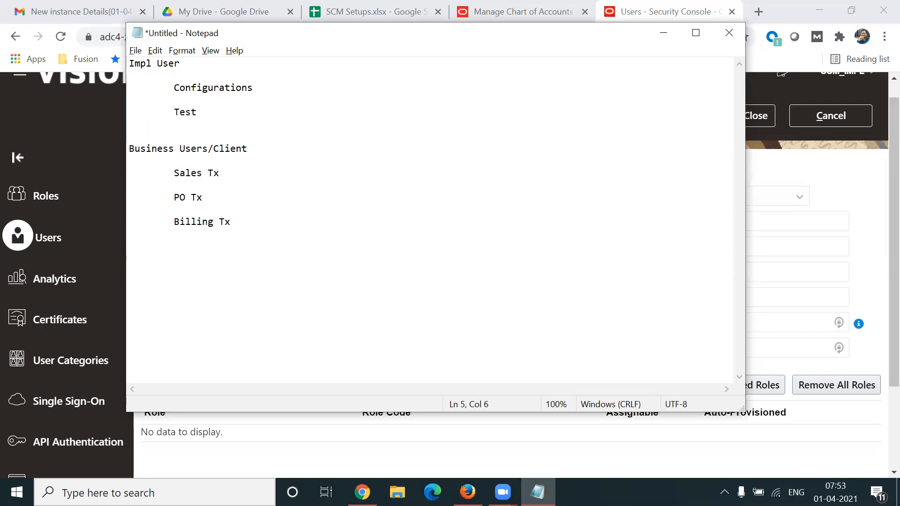
Highlight the Configurations, Test, Sales Tx, PO Tx and Billing Tx entries to compare implementation and business user duties.
triple_click(229, 154)
click(175, 113)
double_click(192, 114)
drag(168, 175, 225, 175)
drag(172, 197, 217, 207)
drag(164, 221, 236, 228)
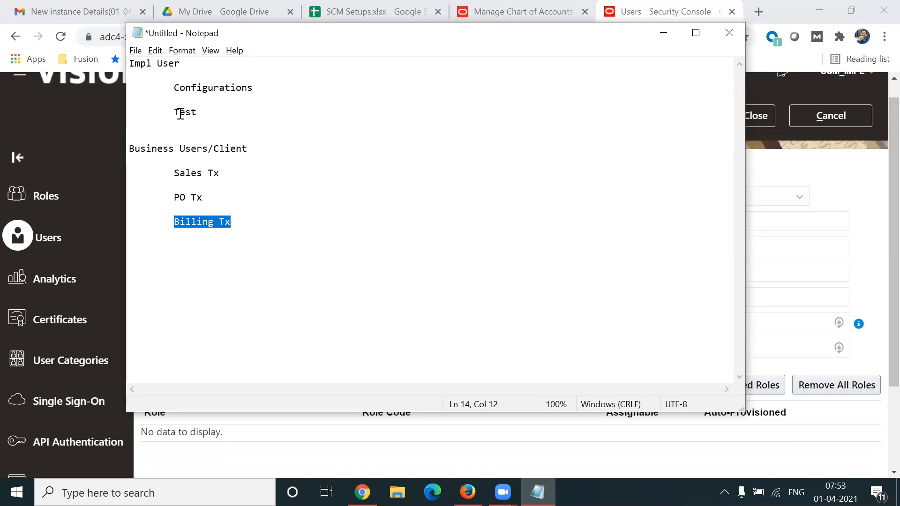
drag(173, 113, 225, 94)
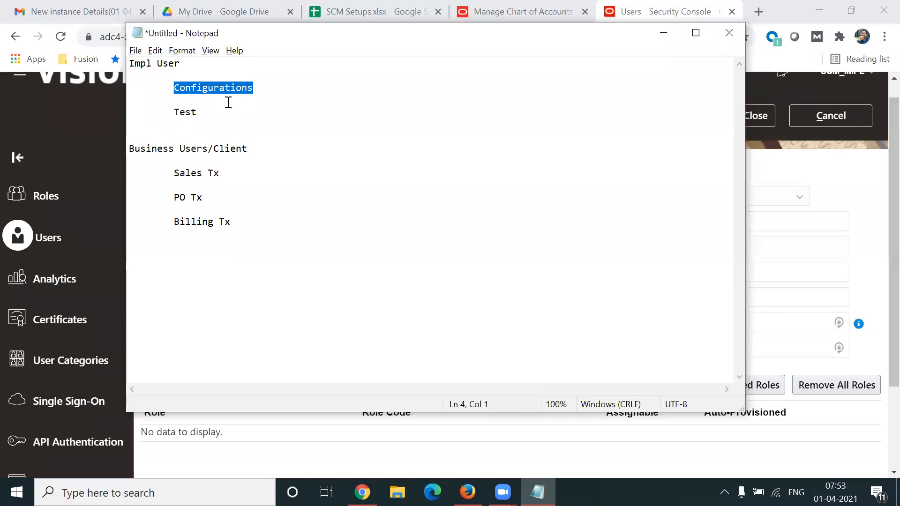
drag(263, 150, 231, 176)
double_click(174, 198)
drag(176, 225, 229, 223)
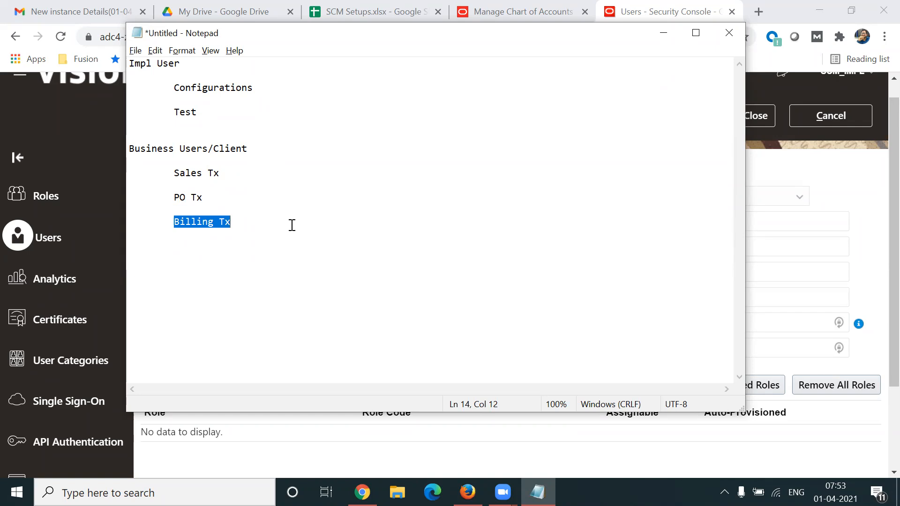
Append "- Security Console" to the Impl User heading and highlight the Business Users/Client heading.
drag(180, 63, 130, 65)
click(228, 68)
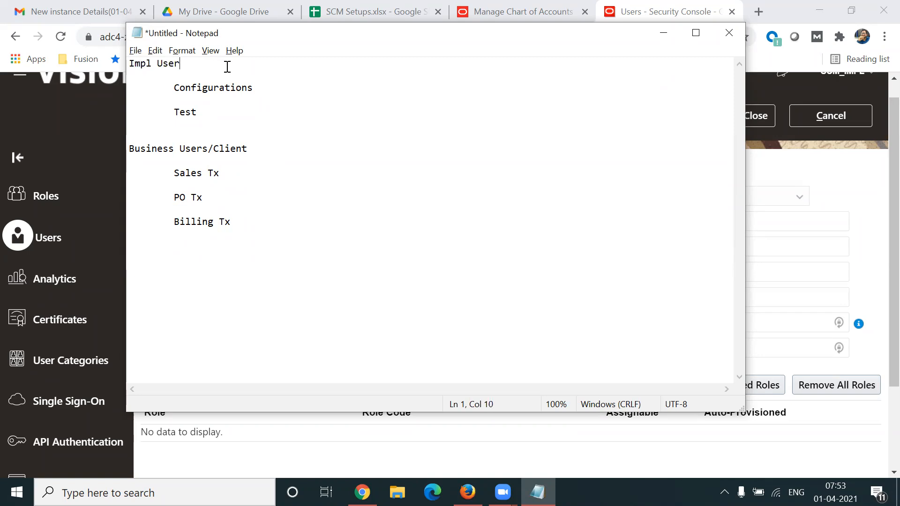
text(- Security Consol)
key(BackSpace)
text(ole)
drag(129, 149, 242, 165)
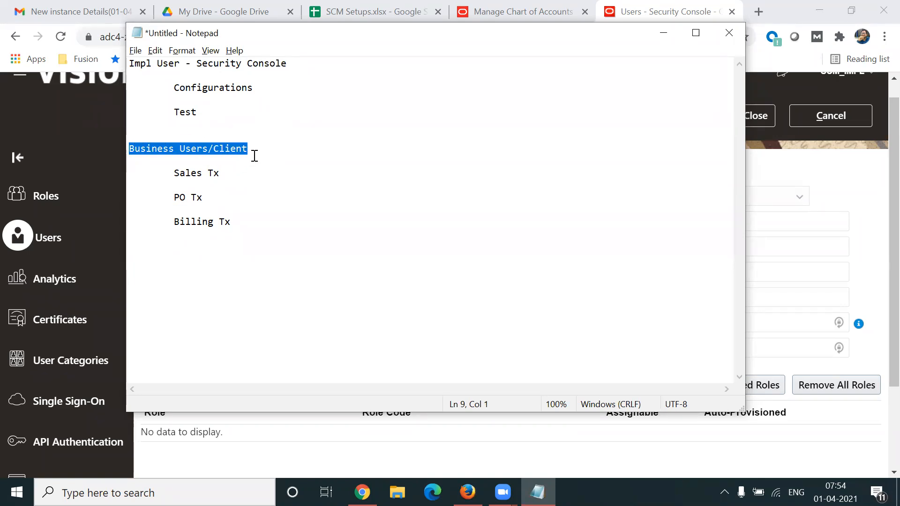
Return to the Oracle Applications home page and browse through its application groups from Sales to Others.
click(853, 207)
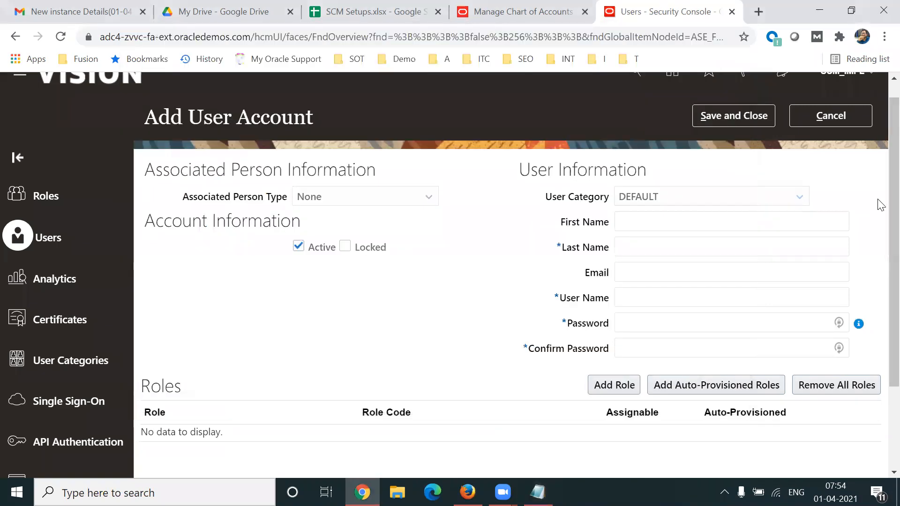
click(672, 90)
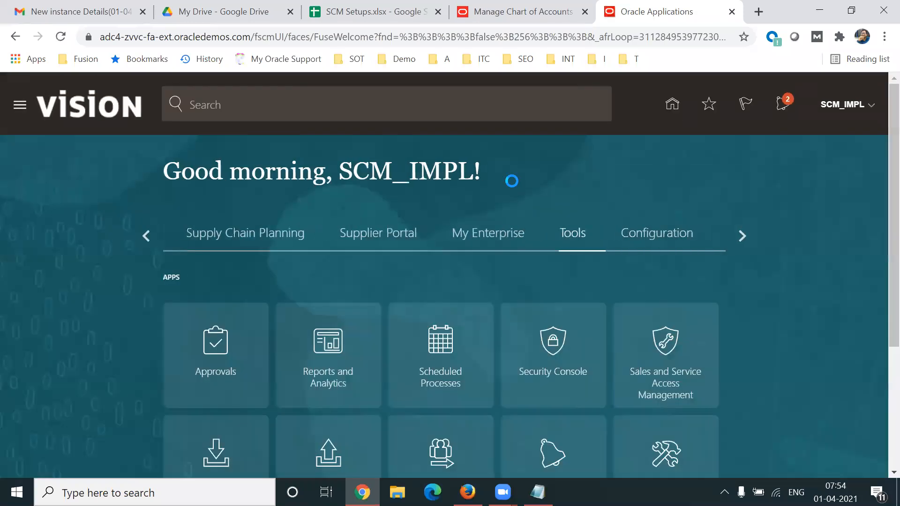
click(145, 235)
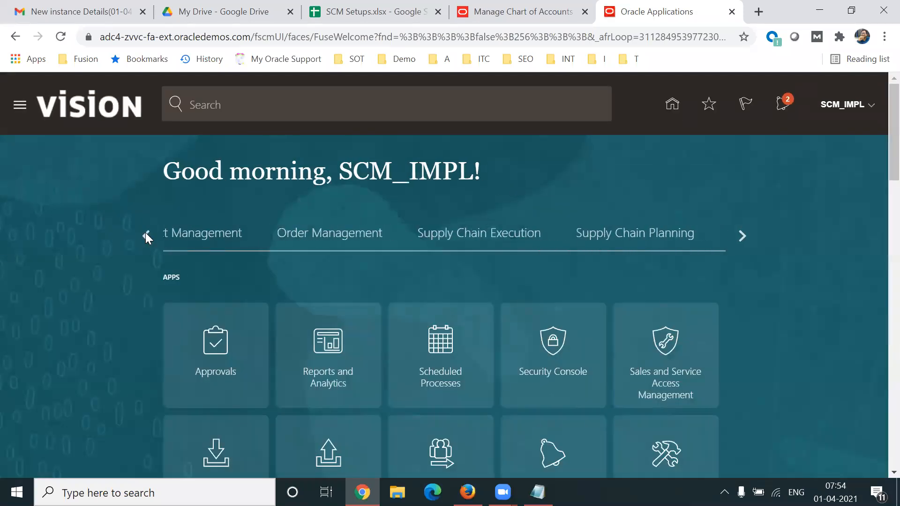
click(145, 234)
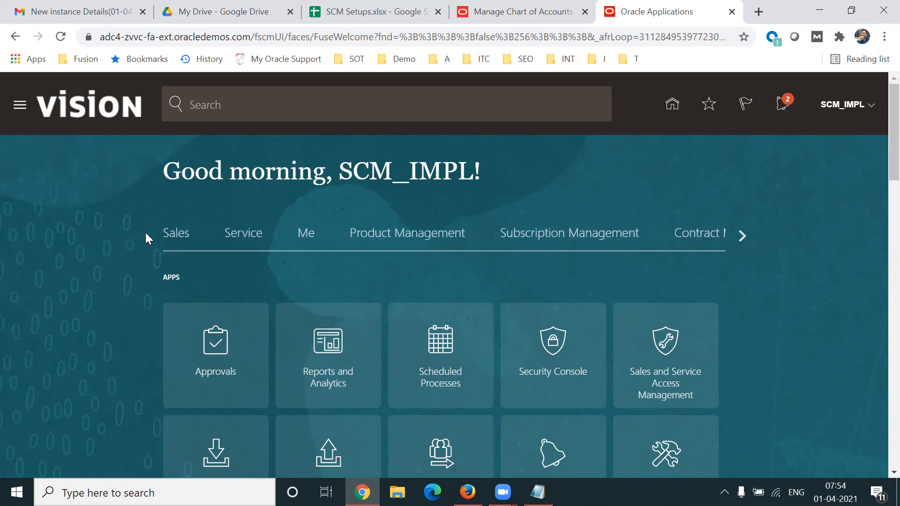
click(741, 239)
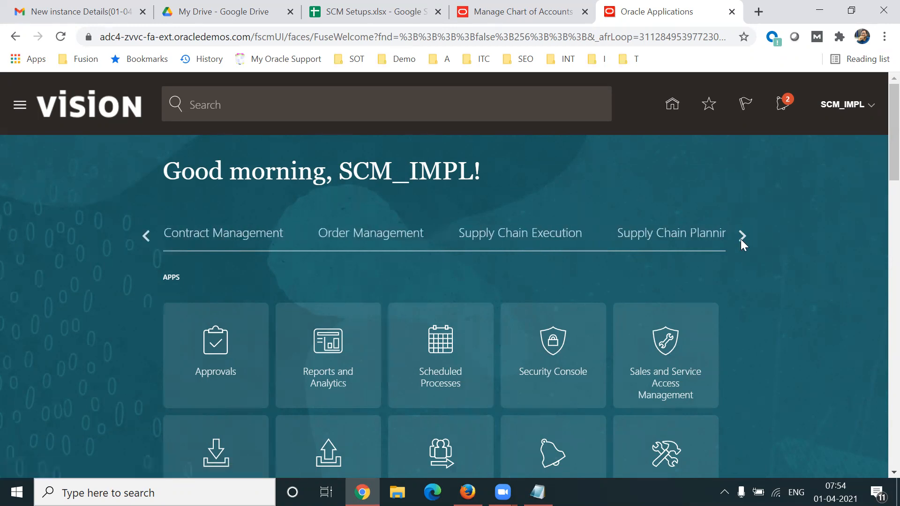
click(741, 236)
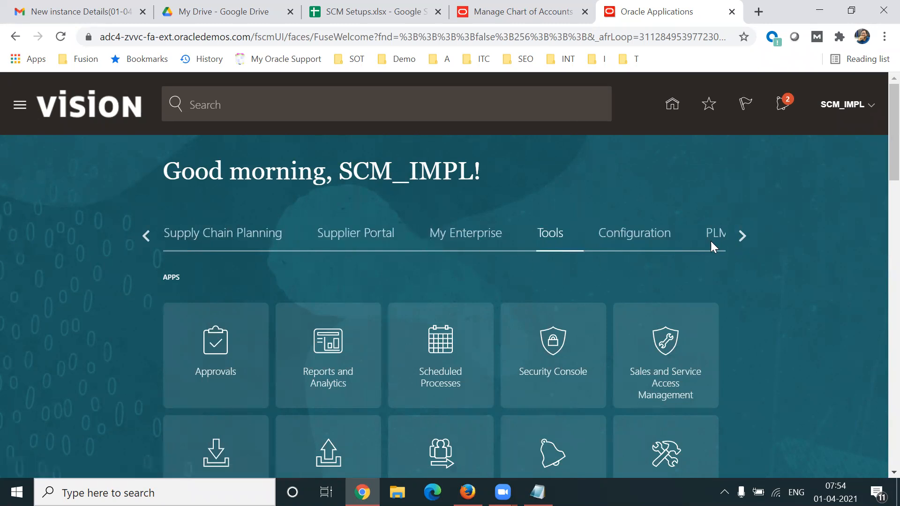
click(745, 237)
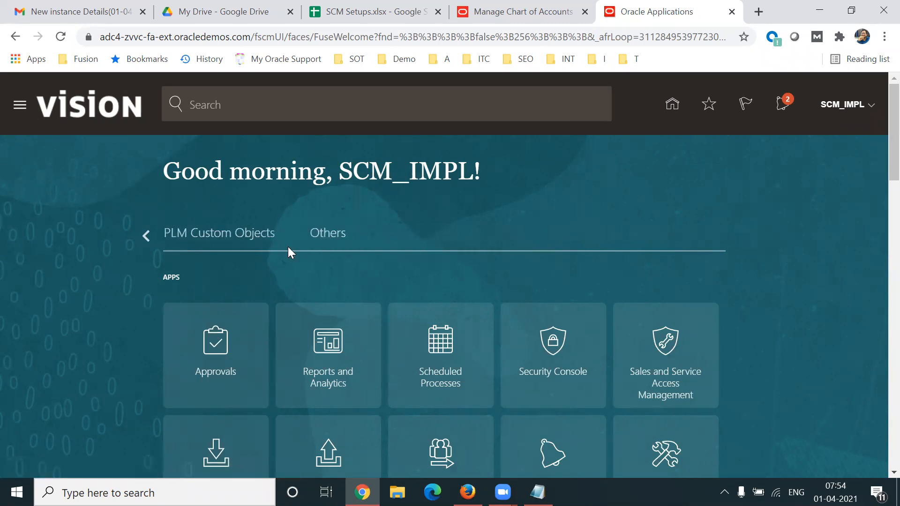
click(146, 238)
click(146, 238)
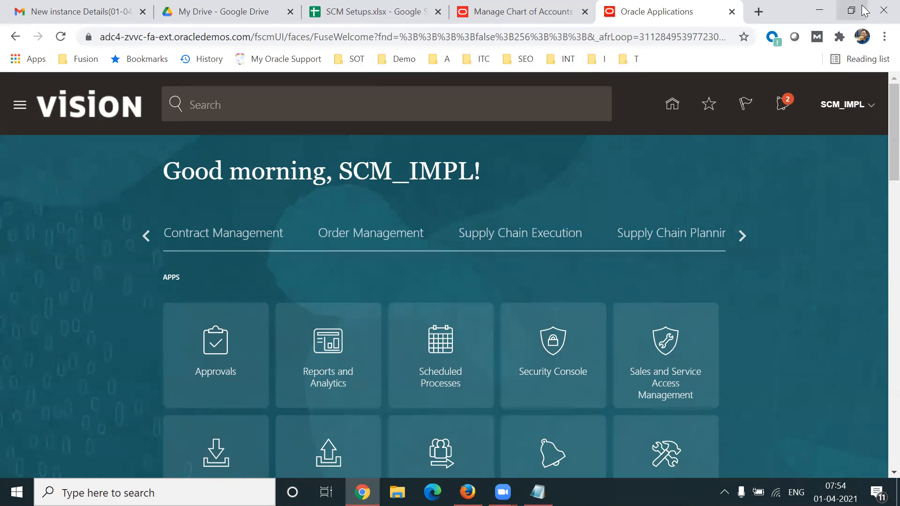
Switch to the SCM Setups spreadsheet and review the role and task cells in the Business User/Employee Creation row.
click(353, 18)
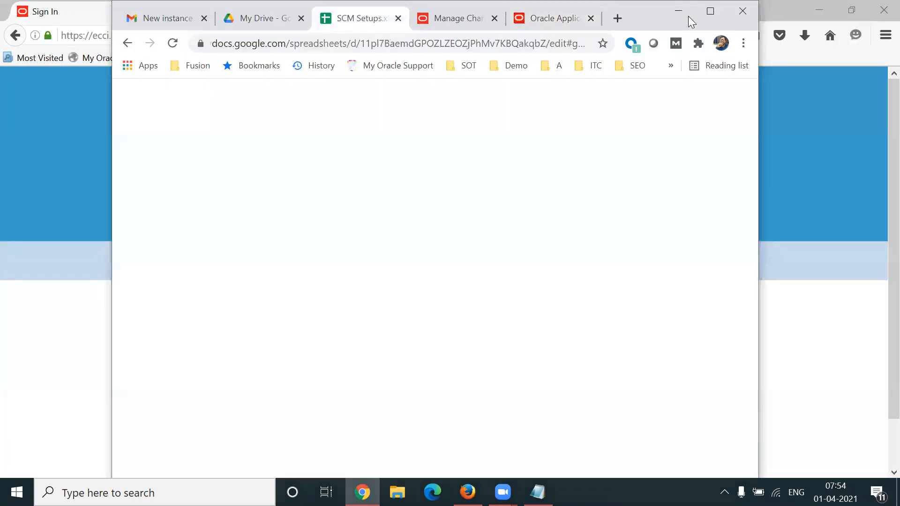
click(711, 11)
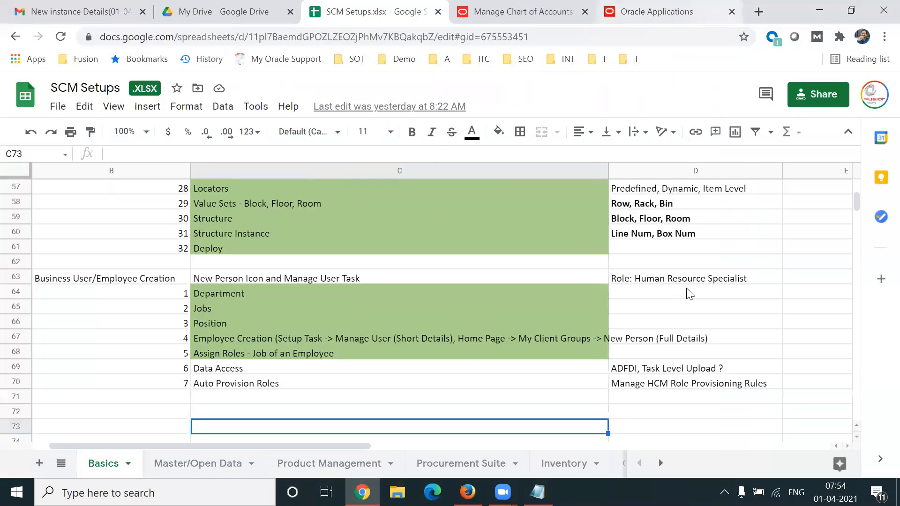
click(679, 277)
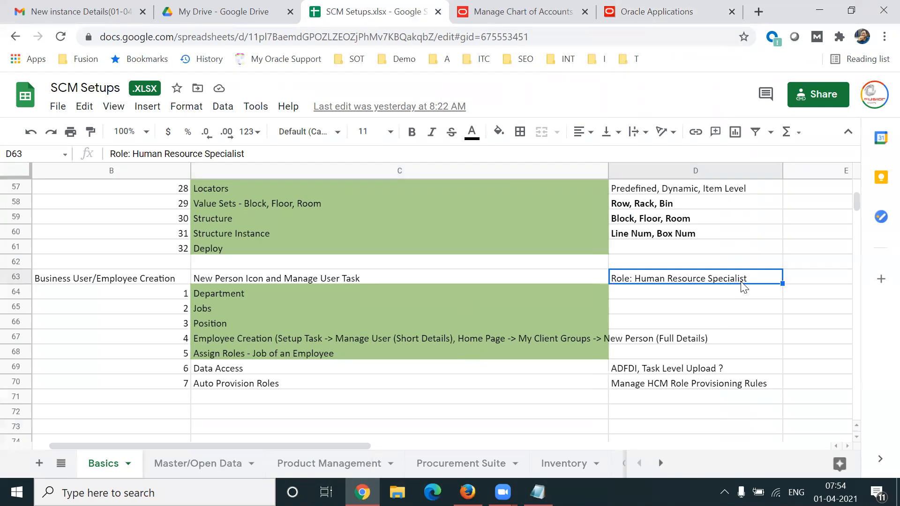
click(447, 282)
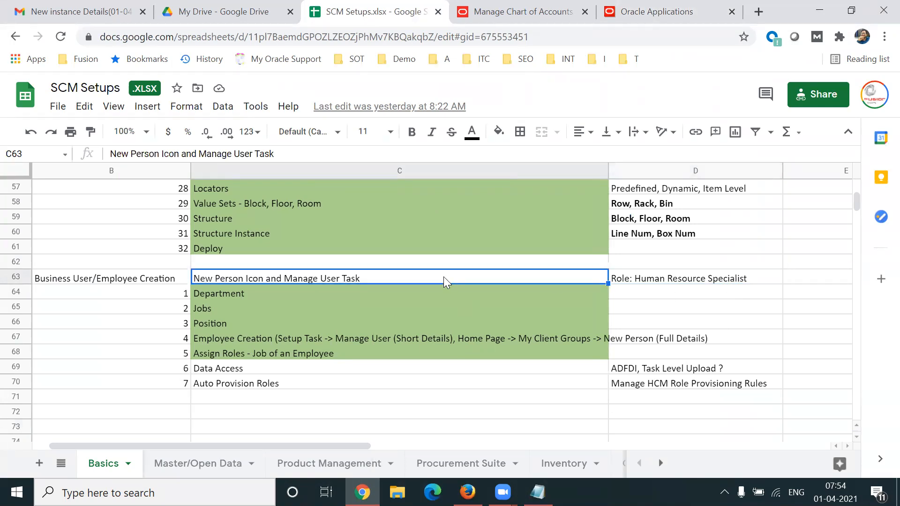
Switch back to Oracle Applications and open Setup and Maintenance.
click(661, 11)
click(872, 107)
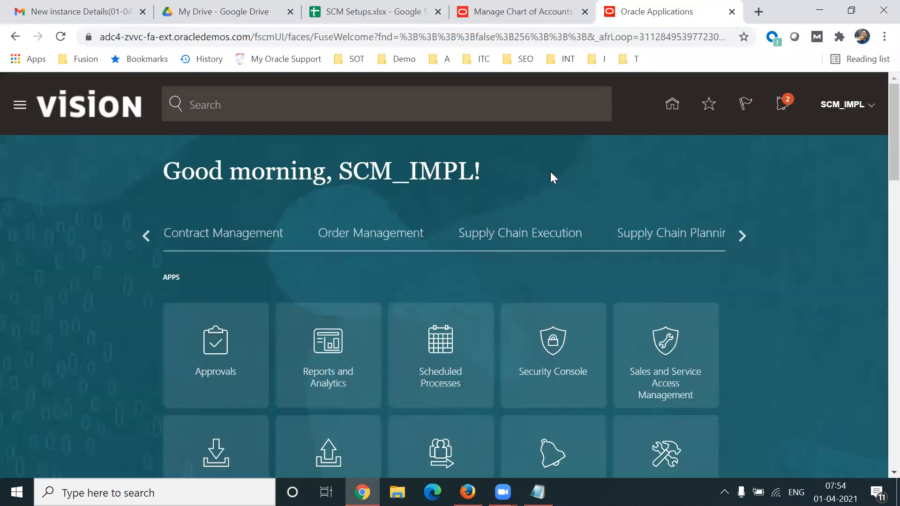
click(628, 311)
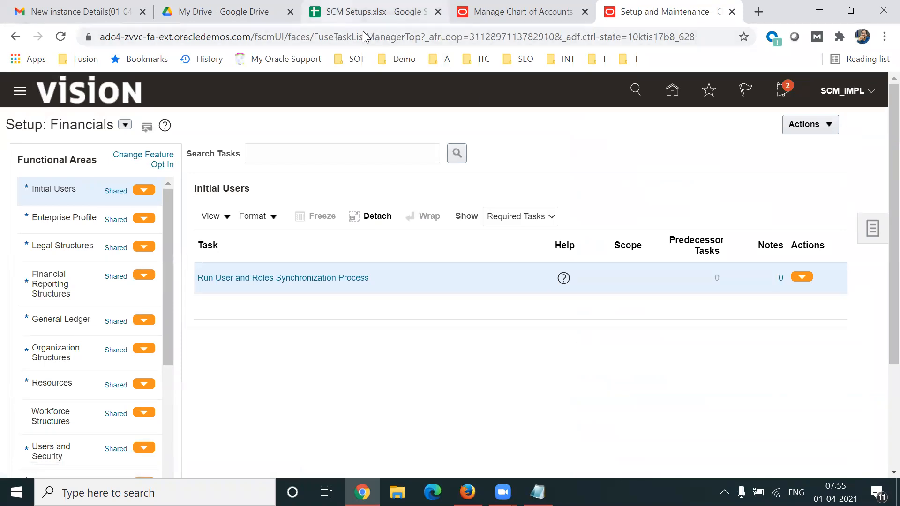
Return to the SCM Setups spreadsheet and highlight "Manage User" and "New Person Icon" in cell C63.
click(370, 11)
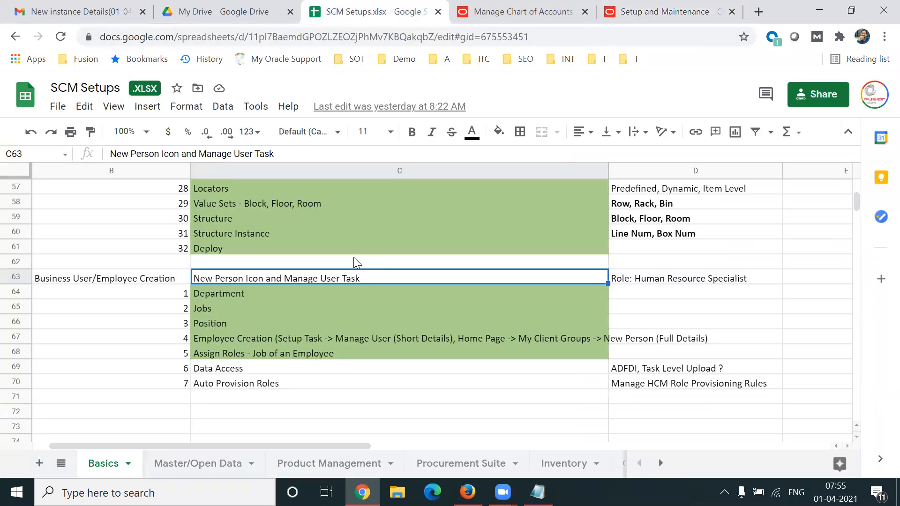
double_click(293, 277)
drag(292, 277, 346, 279)
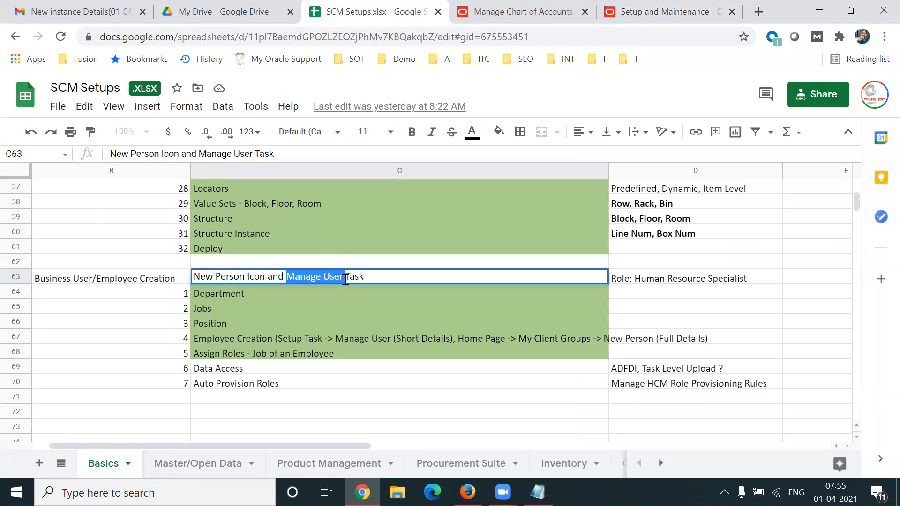
click(266, 277)
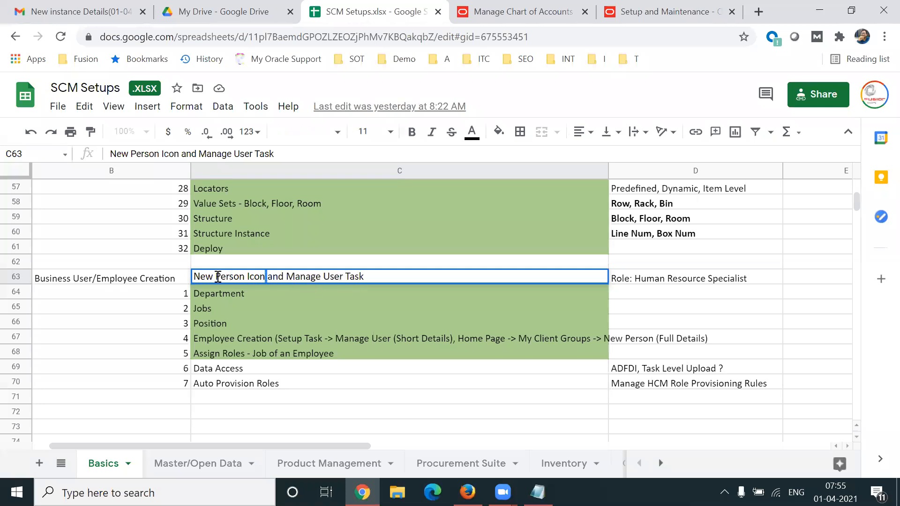
drag(217, 277, 193, 279)
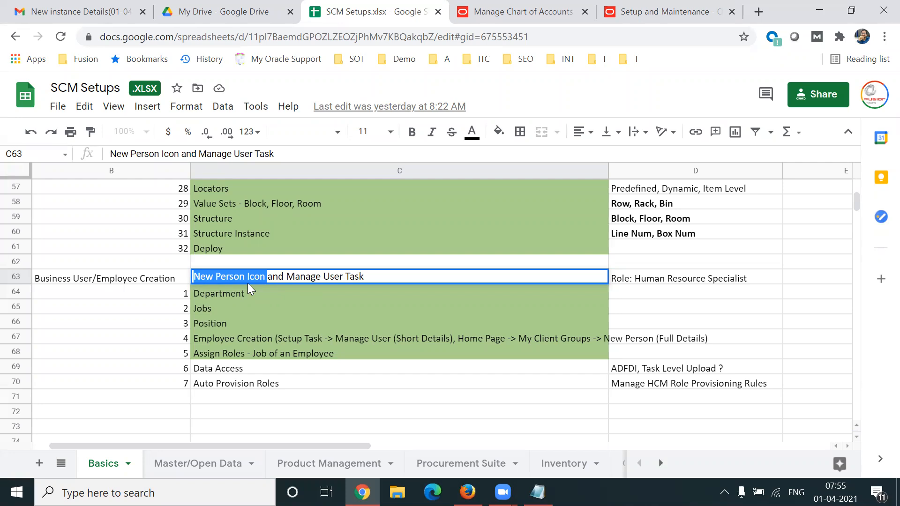
Highlight "Manage User" in cell C63, switch to Setup and Maintenance, and open its task search page.
drag(286, 276, 341, 276)
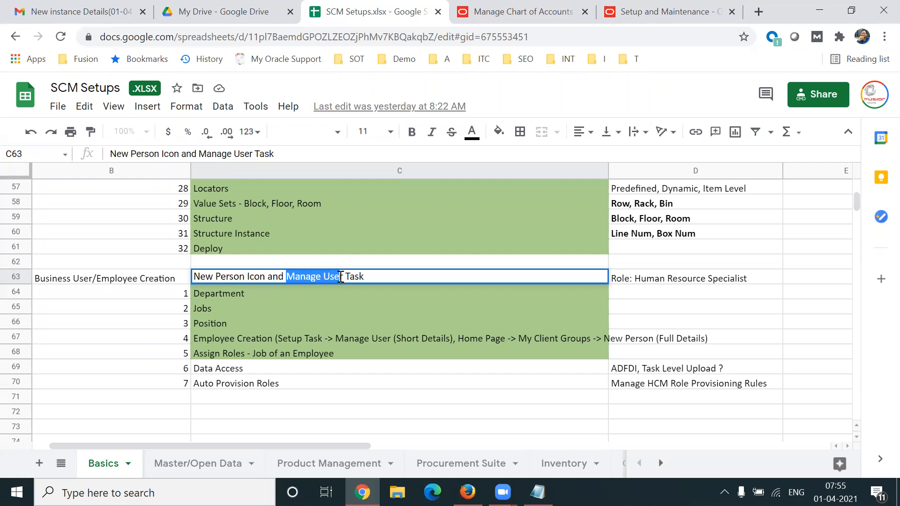
click(689, 13)
click(873, 228)
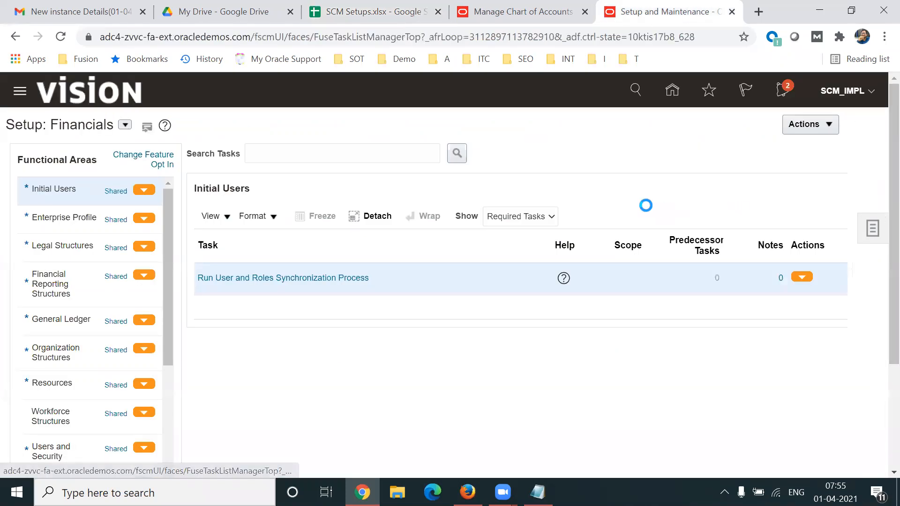
click(589, 170)
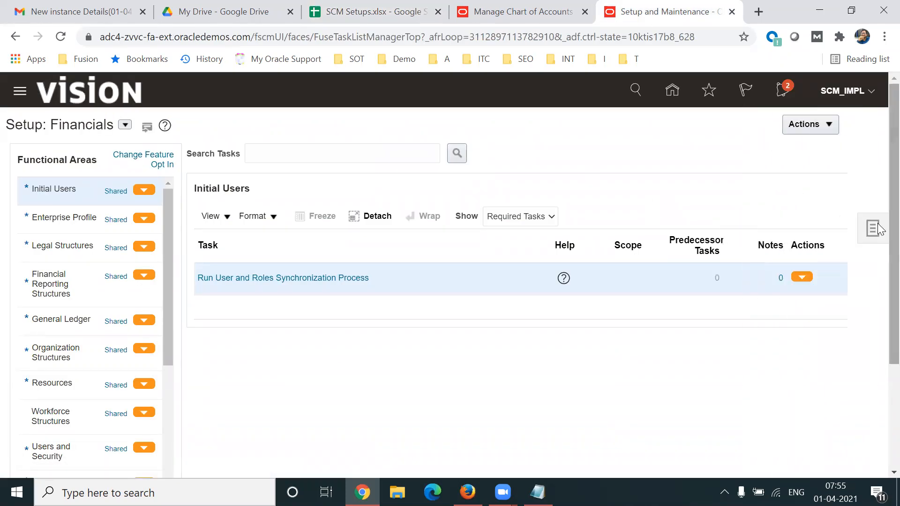
click(873, 228)
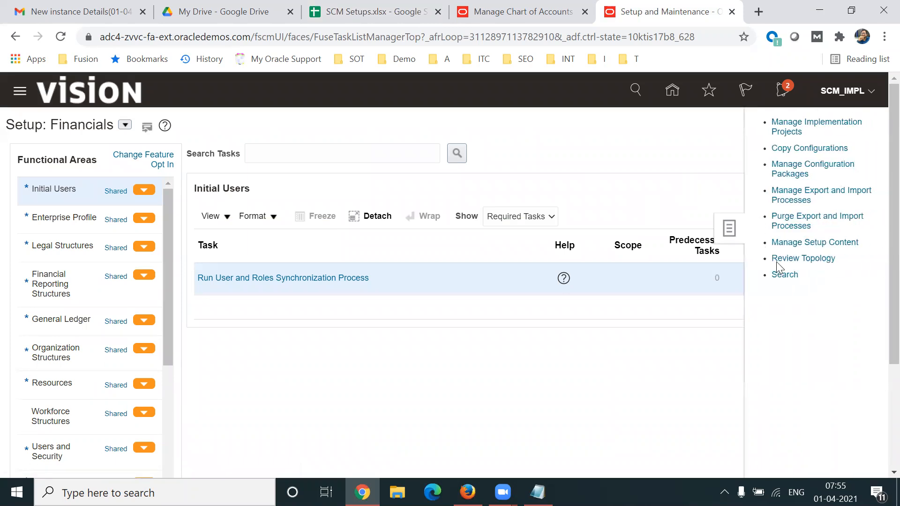
click(780, 274)
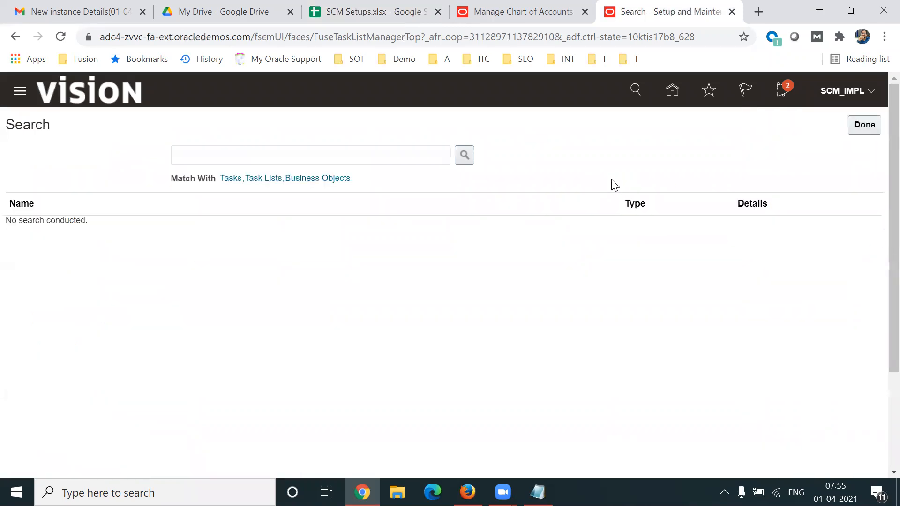
Search for the "Manage Users" task, open it, and start creating a new user.
click(319, 157)
text(Manage )
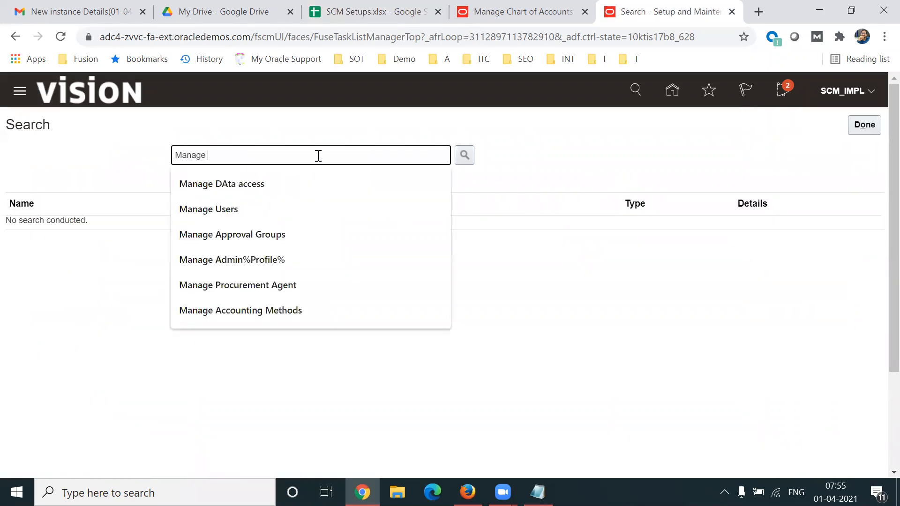
text(Users)
key(Return)
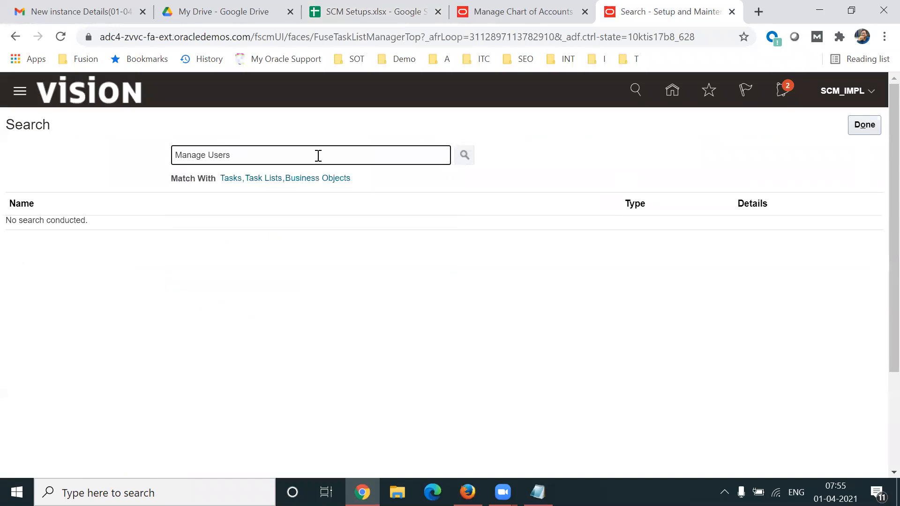
click(44, 226)
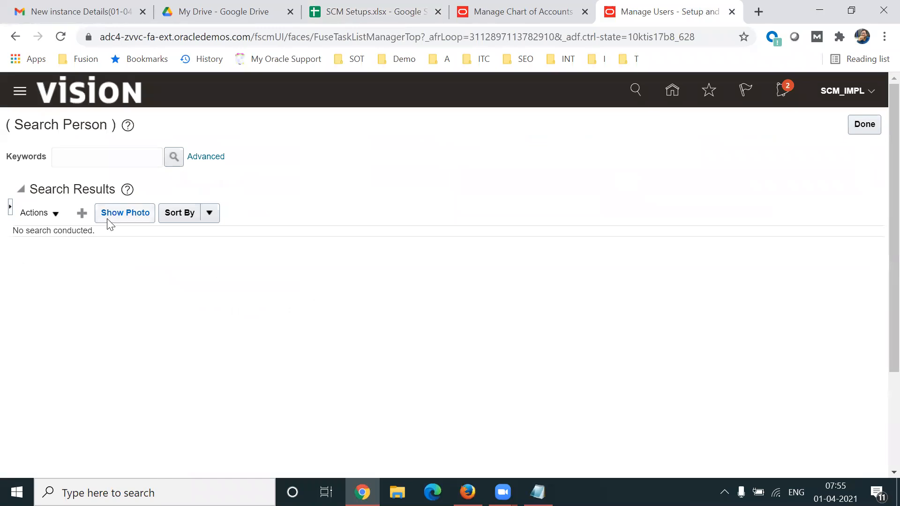
click(82, 214)
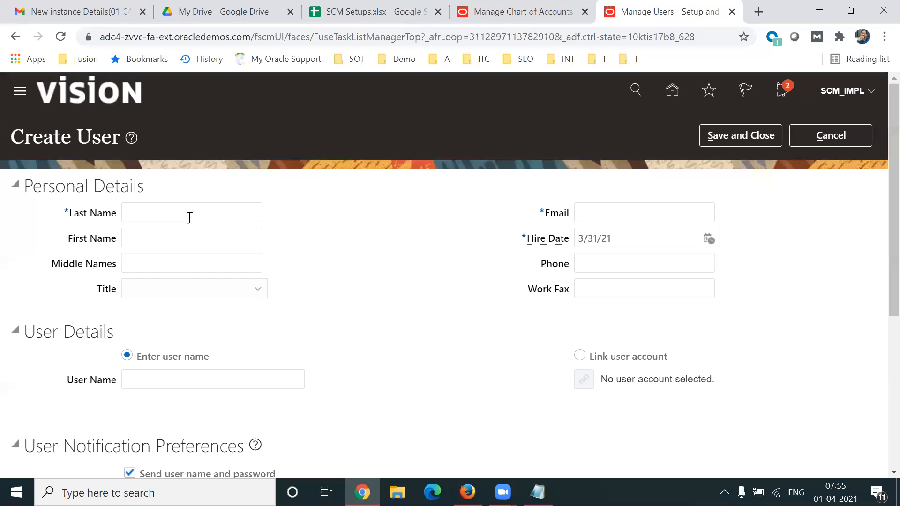
Point out the name fields of the Create User form and set the Person Type to Employee.
double_click(93, 219)
double_click(77, 241)
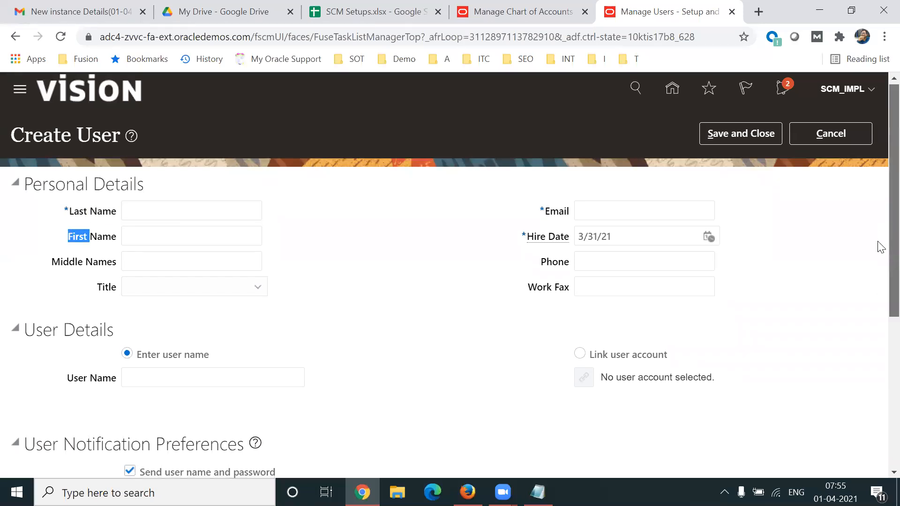
scroll(879, 243, down, 5)
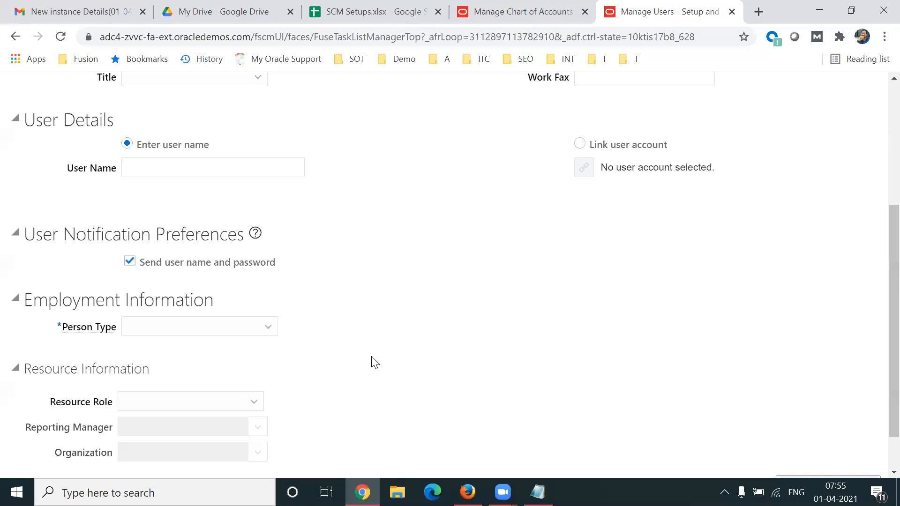
click(249, 330)
key(e)
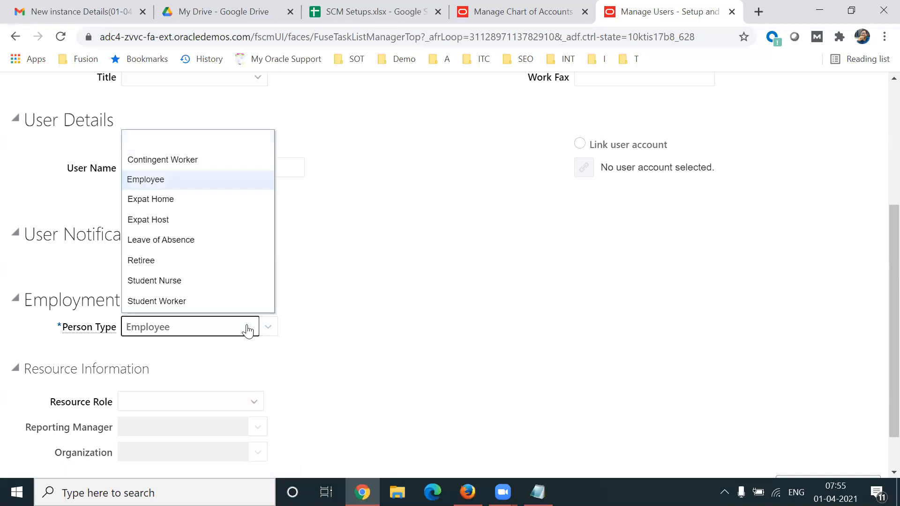
click(160, 184)
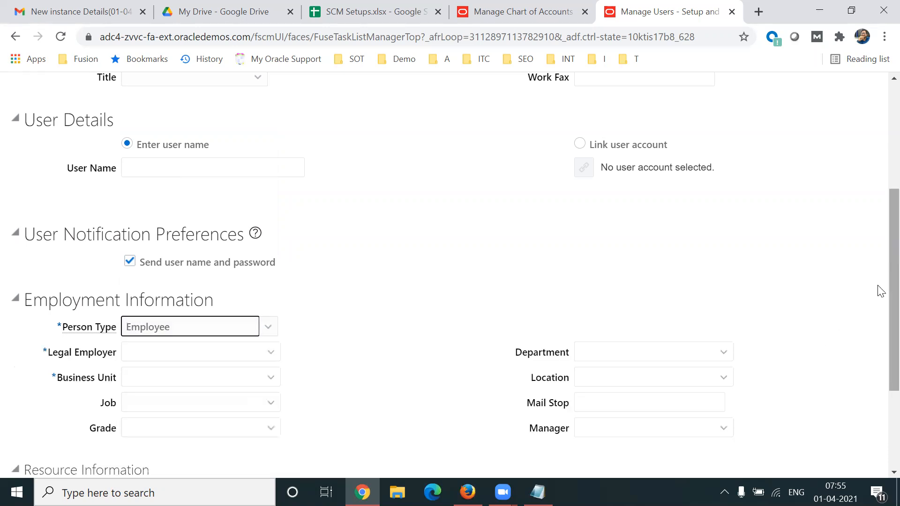
Review the Employment Information fields of the Create User form, from Legal Employer and Business Unit to Department, Location and Manager.
scroll(878, 319, down, 3)
drag(43, 228, 111, 236)
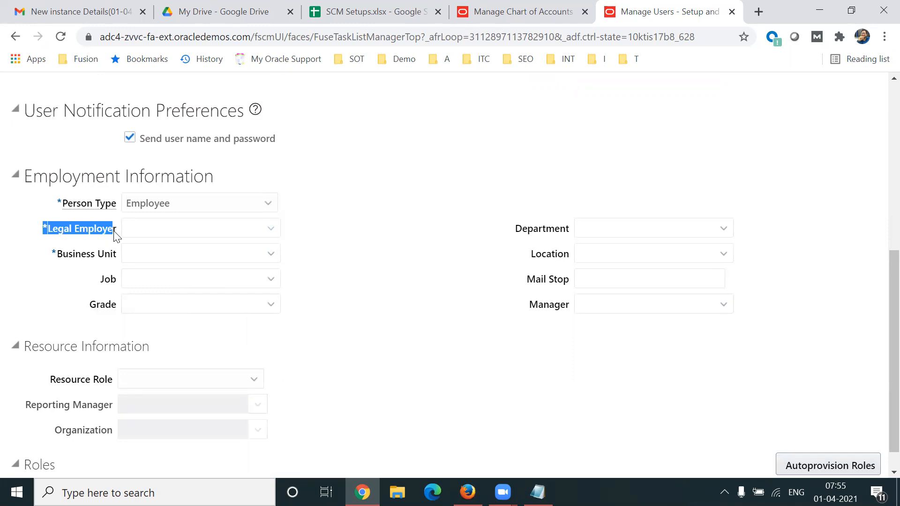
drag(55, 254, 117, 258)
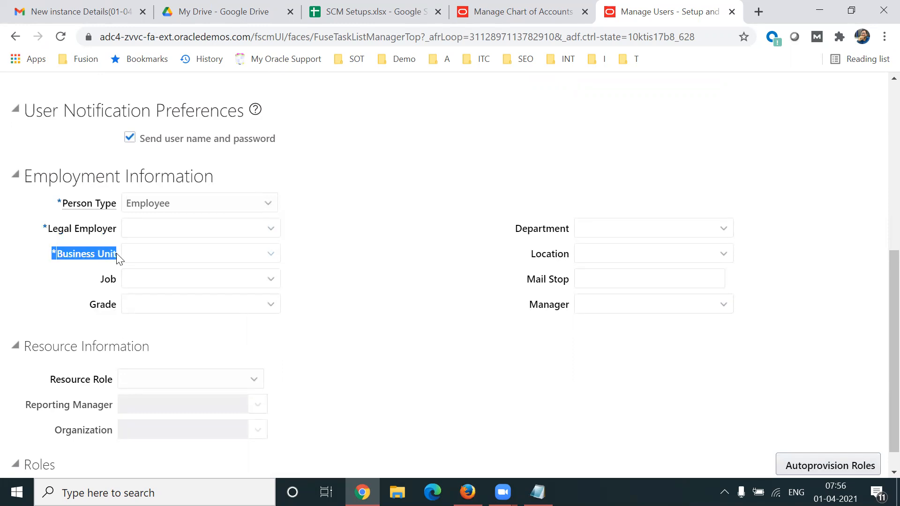
double_click(111, 279)
drag(87, 308, 126, 299)
drag(516, 232, 563, 228)
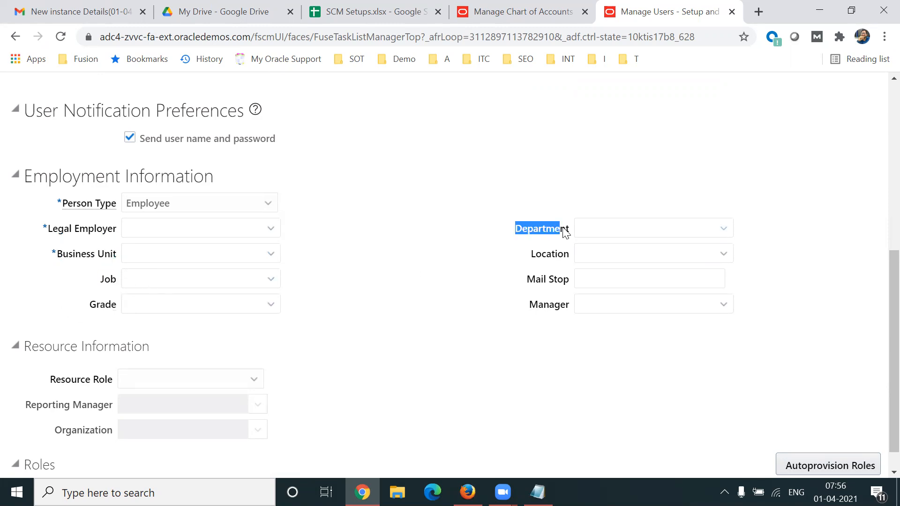
drag(532, 257, 569, 259)
click(550, 317)
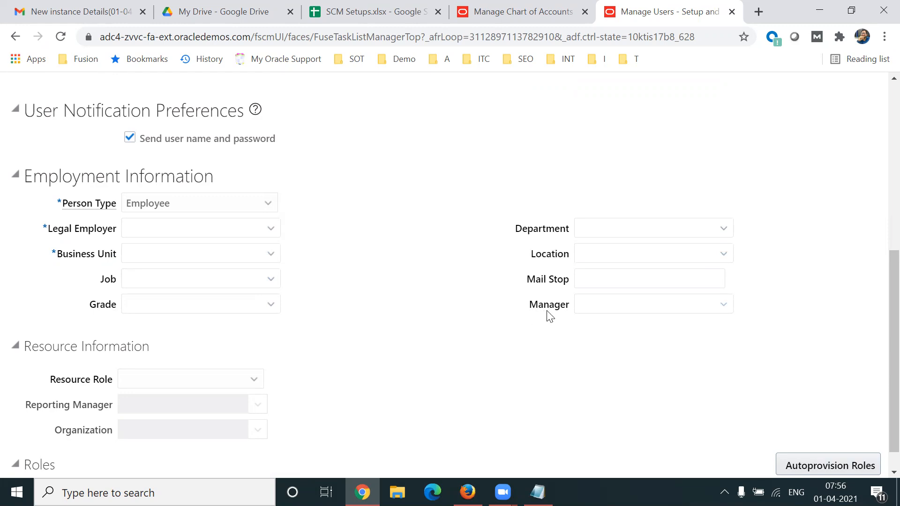
double_click(550, 317)
scroll(878, 400, up, 4)
scroll(878, 274, up, 4)
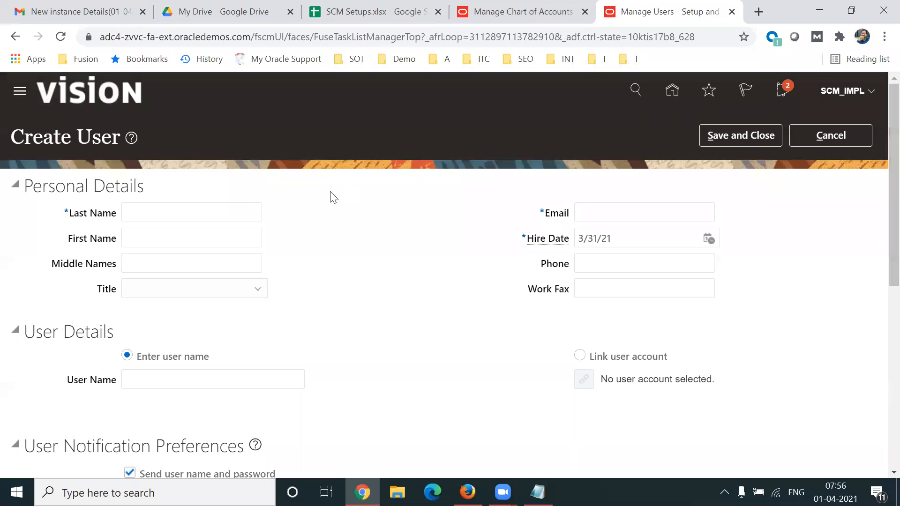
drag(77, 137, 101, 137)
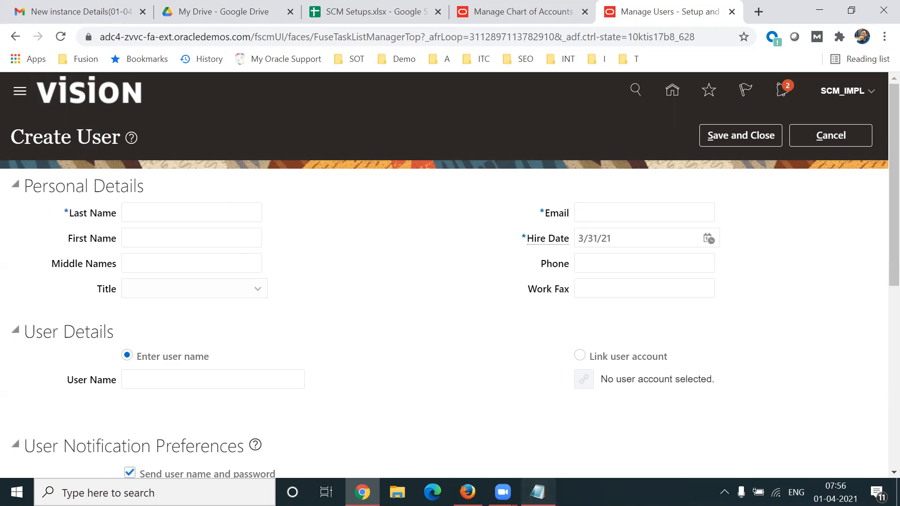
Switch to Notepad and change the business users heading to "Business Users/Employee (Client)", then highlight "Employee".
click(537, 492)
click(213, 149)
text(Employee/)
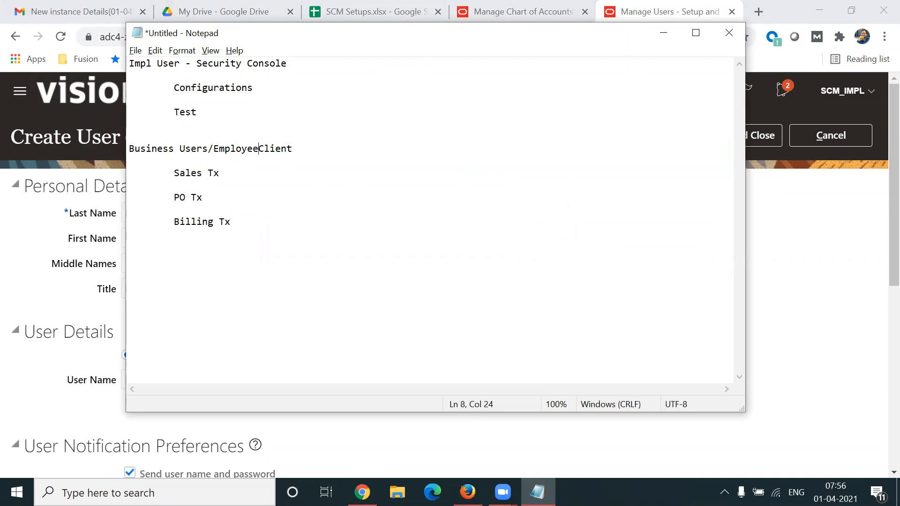
text( (Client))
click(265, 148)
key(BackSpace)
drag(266, 148, 213, 148)
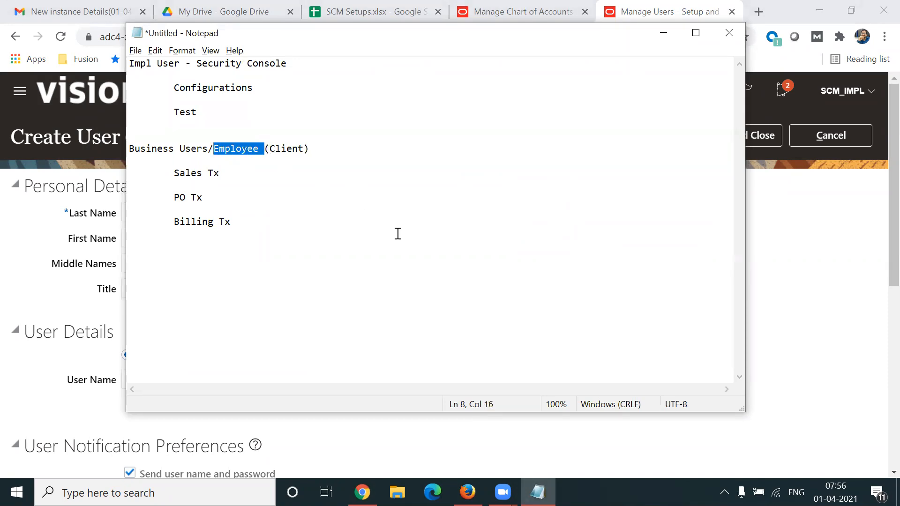
Return to the Create User form, then switch to the SCM Setups spreadsheet and highlight "New Person" in cell C63.
key(alt+Tab)
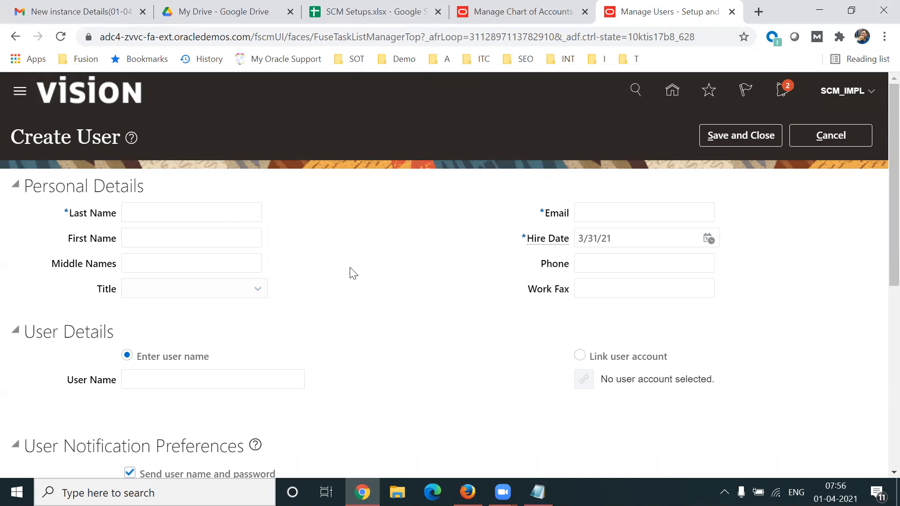
drag(879, 260, 881, 218)
click(315, 22)
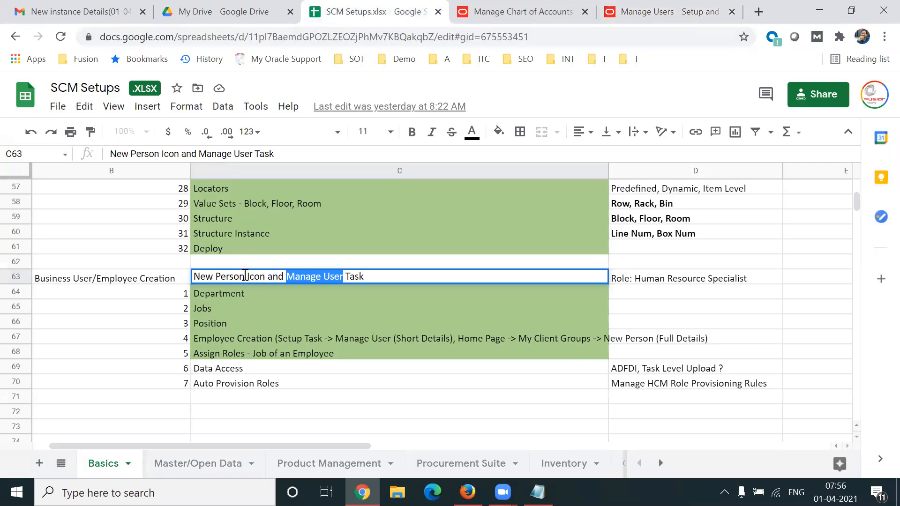
drag(246, 276, 192, 277)
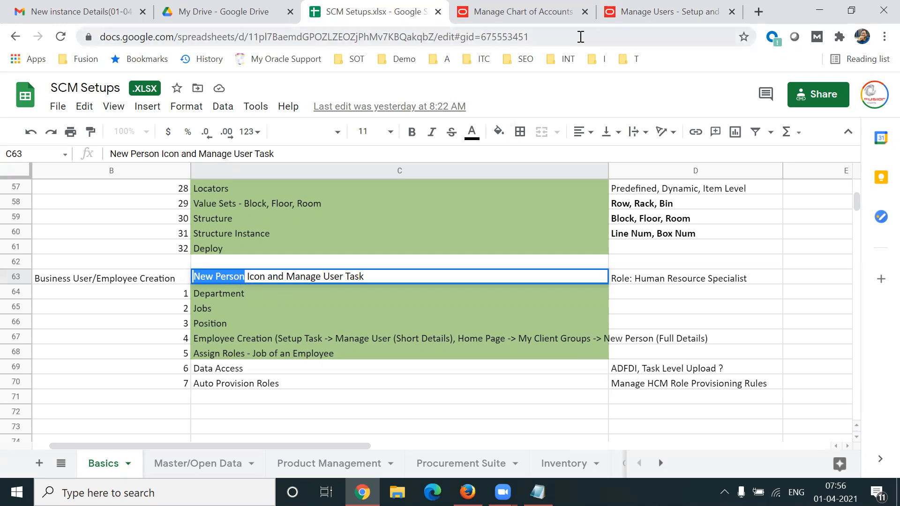
Switch back to Oracle Applications, return to the home page, and open the Security Console.
click(655, 8)
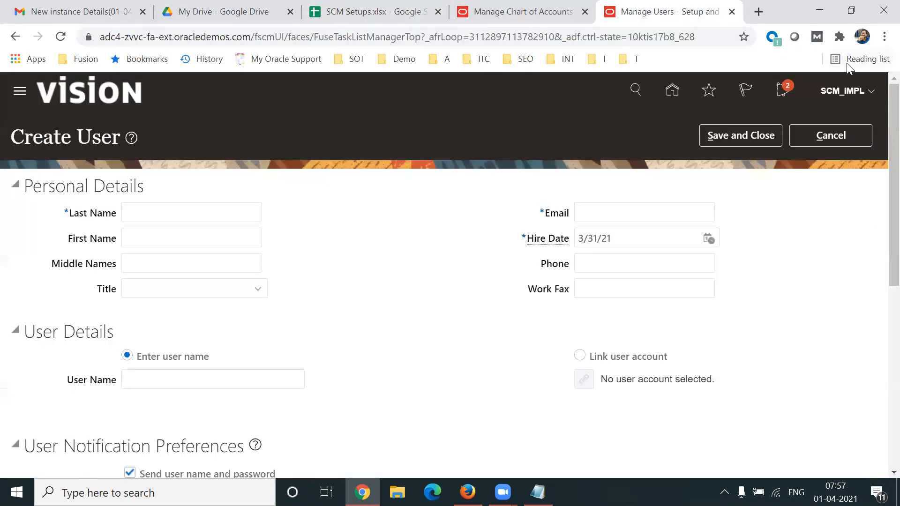
click(873, 94)
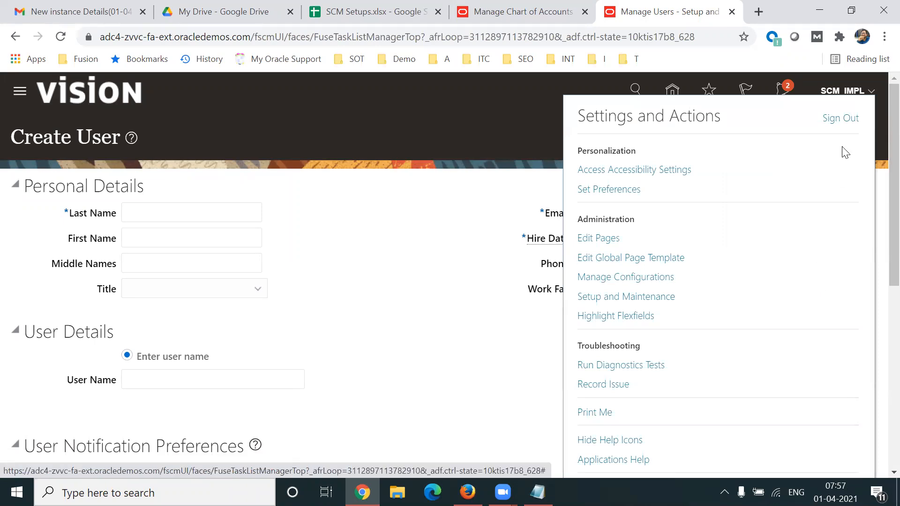
click(466, 217)
click(674, 91)
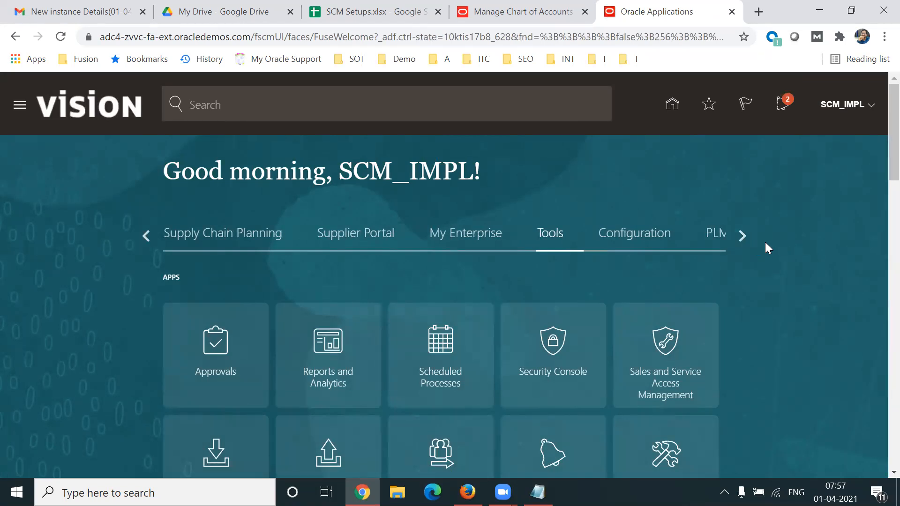
click(573, 336)
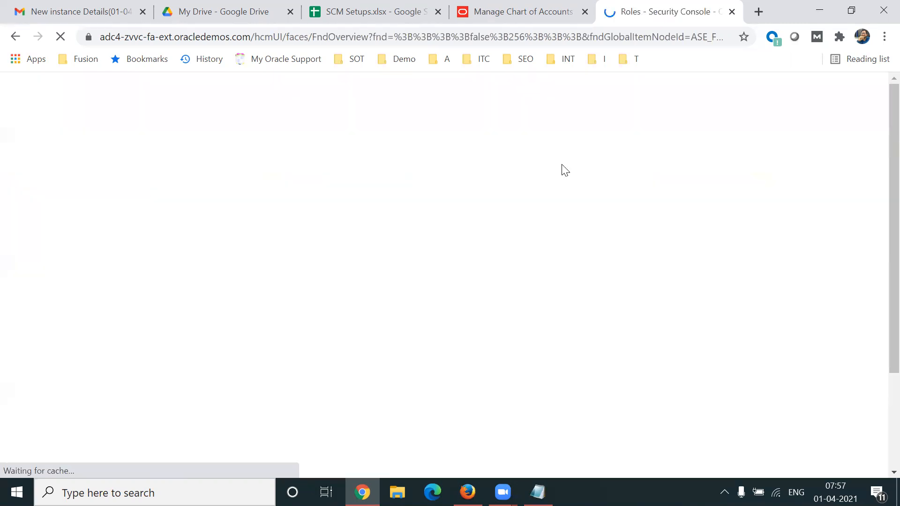
drag(250, 36, 174, 37)
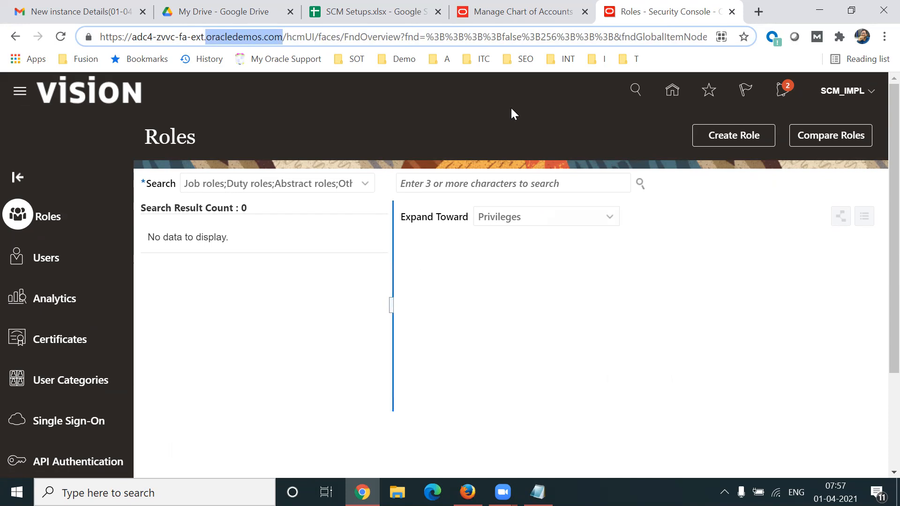
click(306, 277)
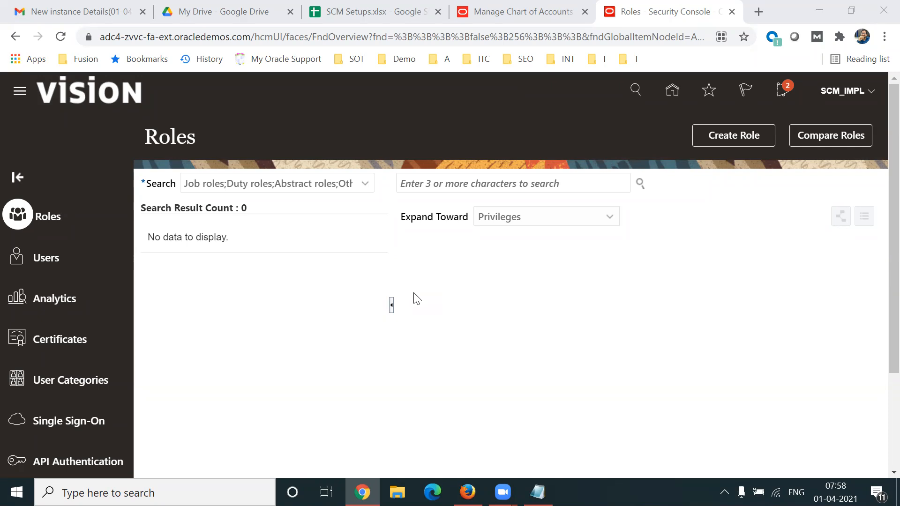
Search the Security Console user accounts for "hcm_impl" and open the HCM_IMPL account details.
click(87, 261)
click(413, 183)
text(hcm_impl)
key(Return)
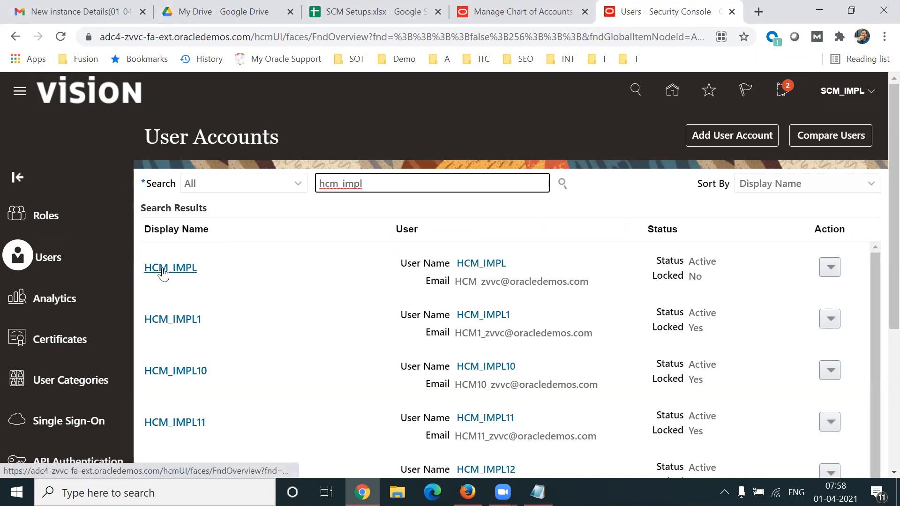
click(163, 271)
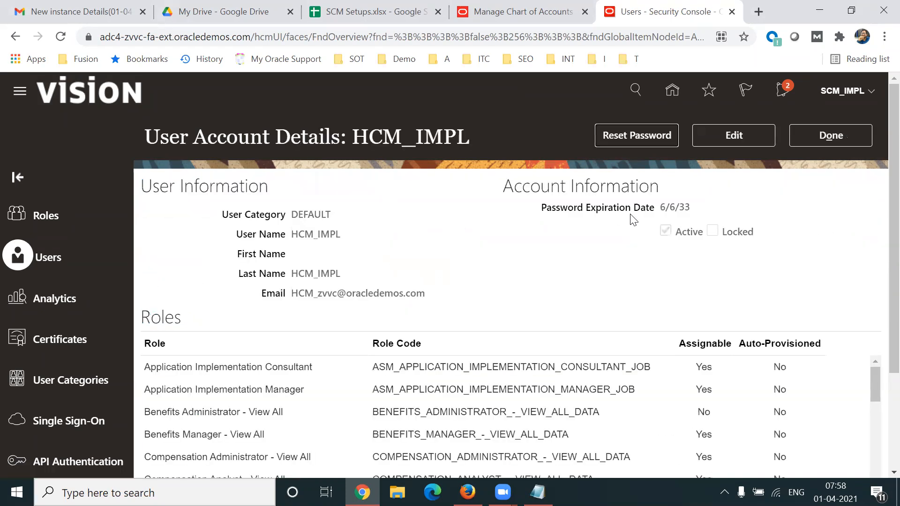
Reset the HCM_IMPL account's password manually, entering the new password in both the New Password and Confirm New Password fields.
click(632, 134)
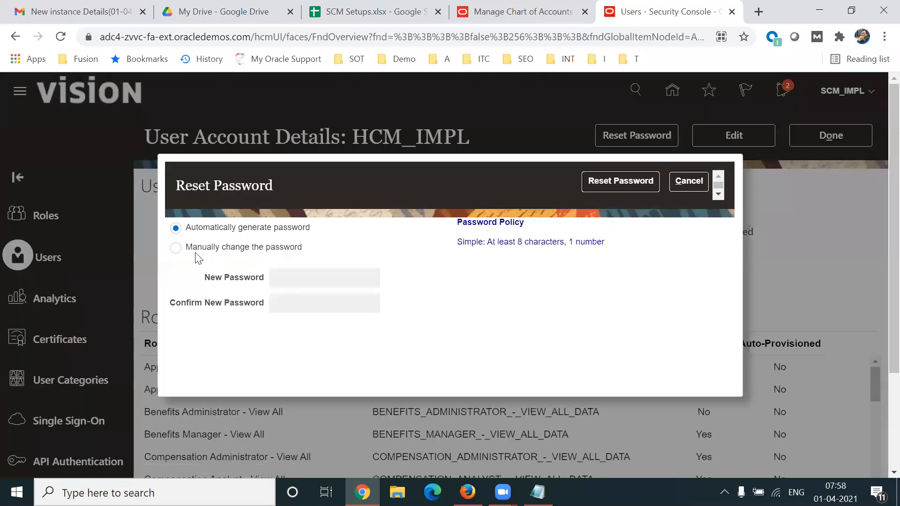
click(176, 247)
click(332, 281)
text(W••••••••)
key(Tab)
text(•••••••••)
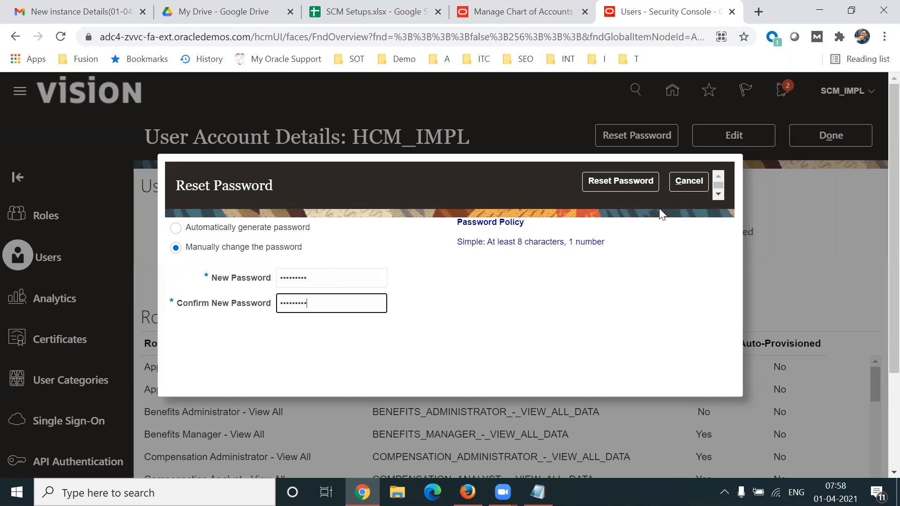
click(626, 181)
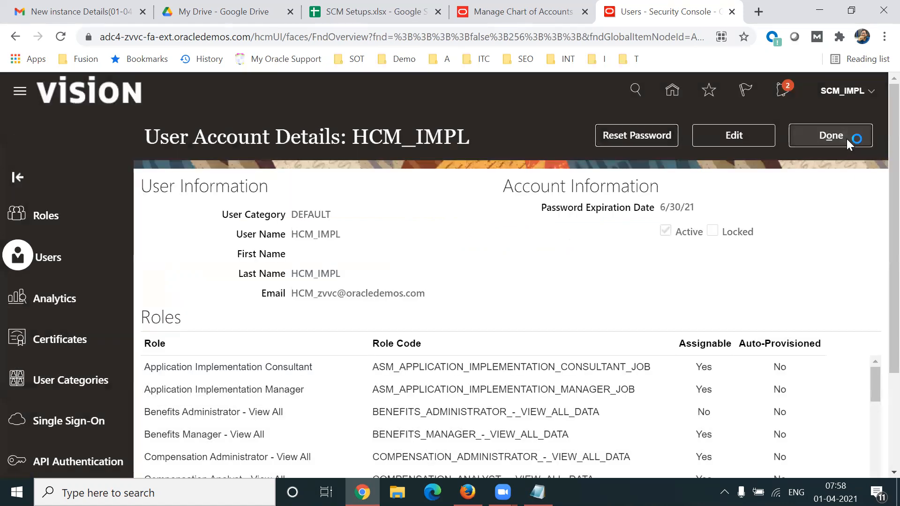
Sign out of the current account and sign in as hcm_impl, entering the account password.
click(846, 138)
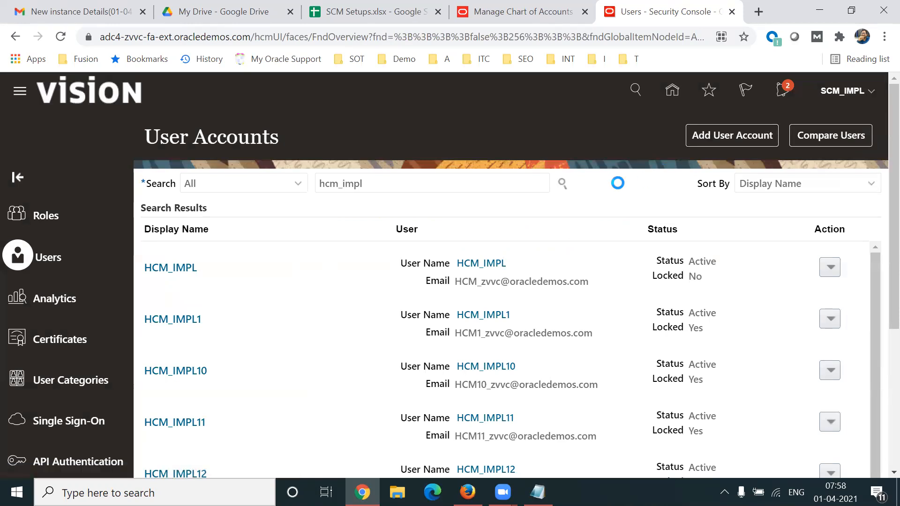
click(841, 118)
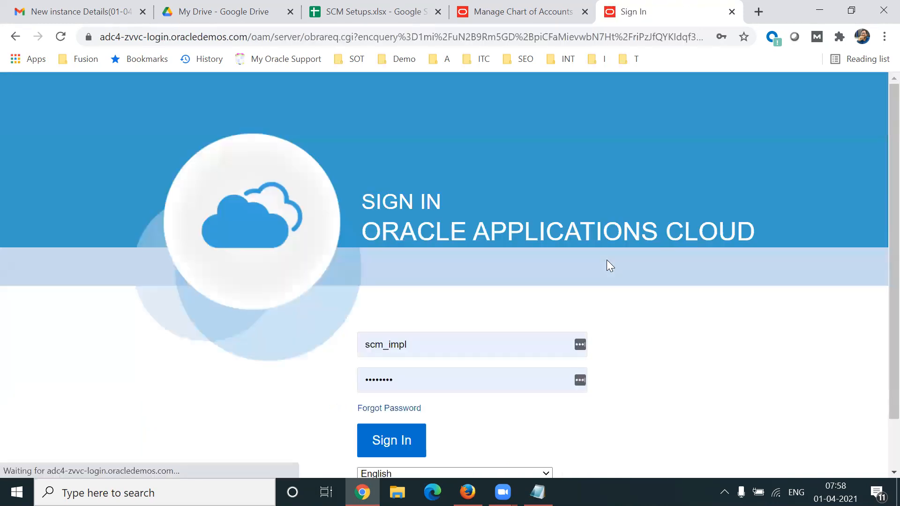
drag(384, 345, 336, 349)
text(hcm)
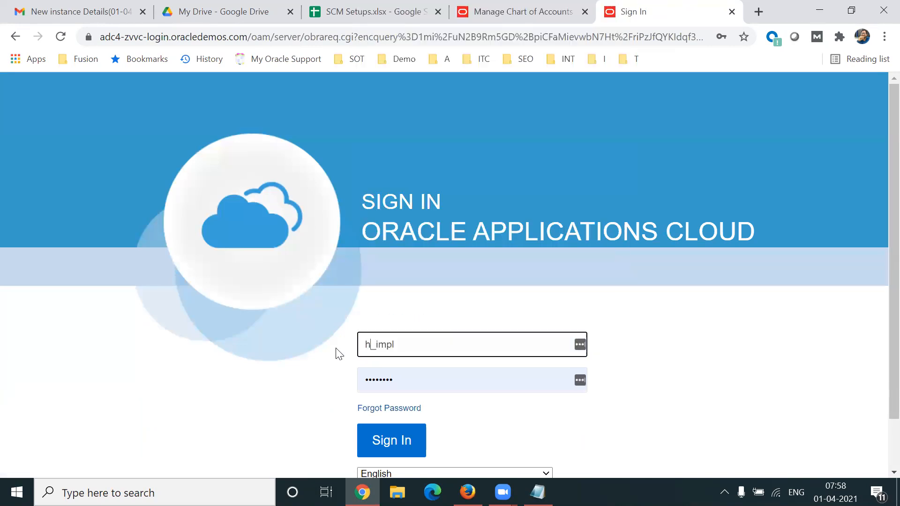
click(537, 177)
drag(434, 376, 317, 375)
text(•)
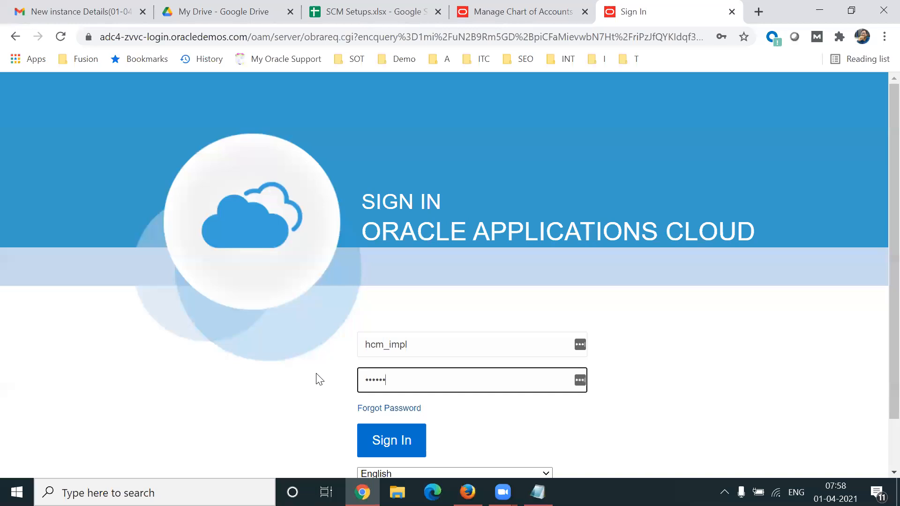
click(391, 441)
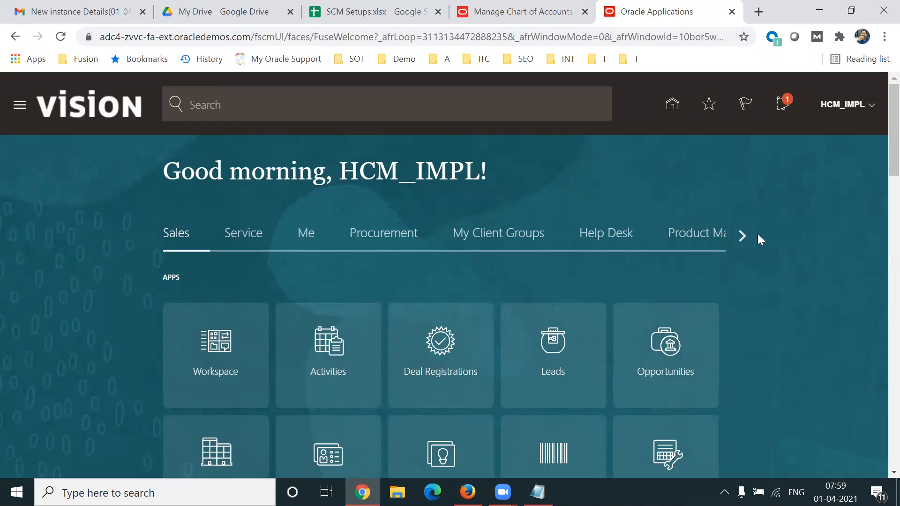
Browse the home page's app categories from Sales through to Others and return to the beginning.
click(743, 235)
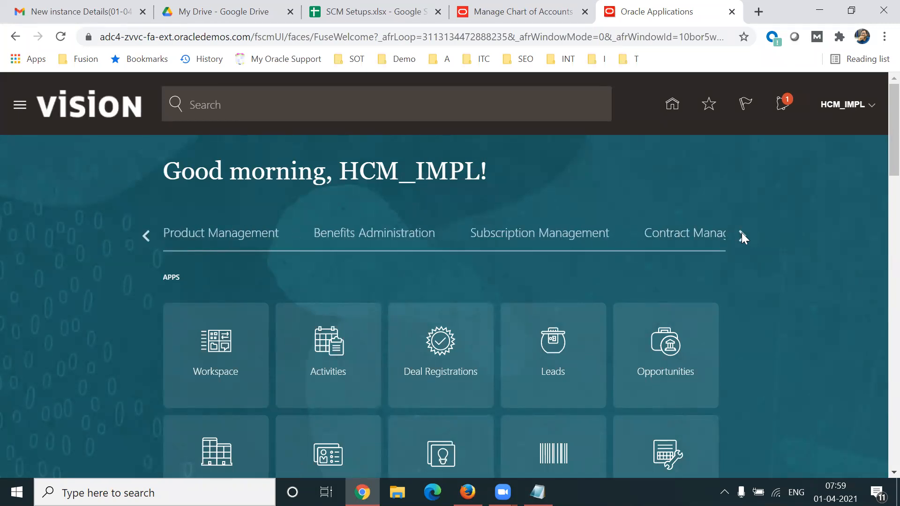
click(742, 236)
click(741, 234)
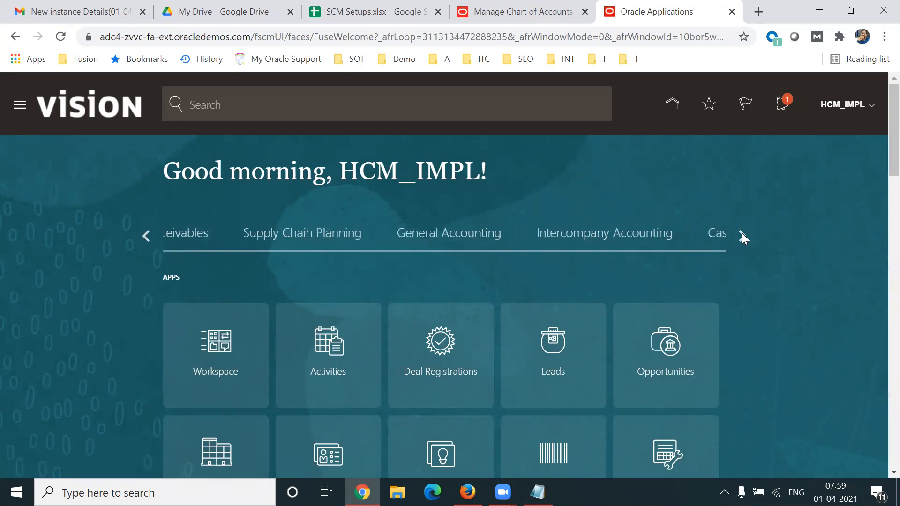
click(742, 234)
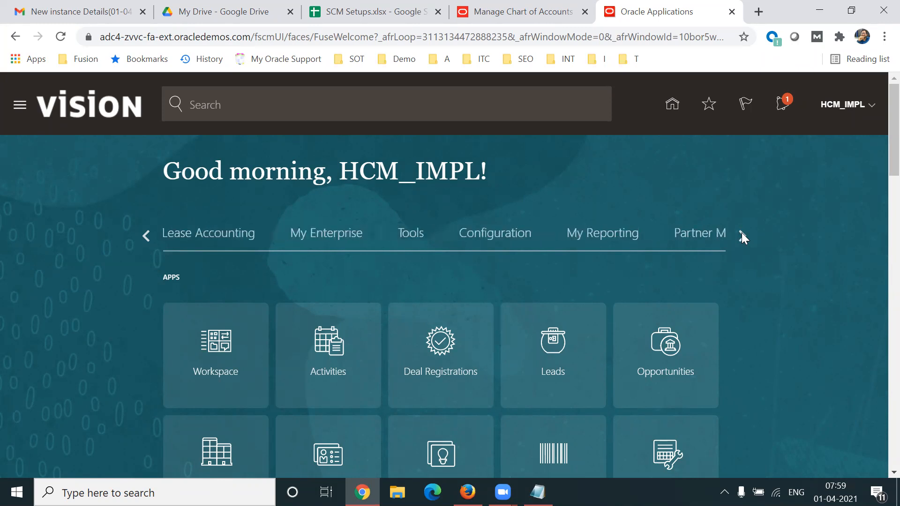
click(741, 234)
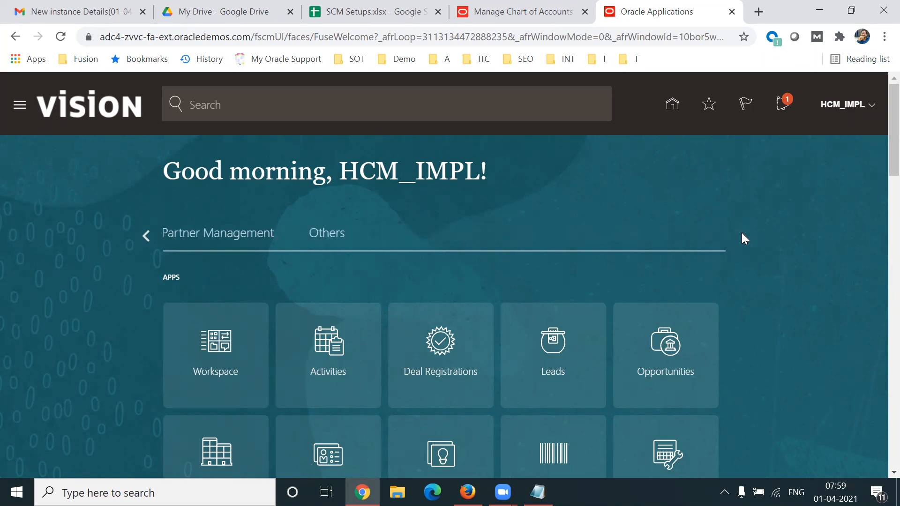
click(144, 236)
click(143, 235)
click(144, 236)
click(144, 236)
click(143, 236)
click(144, 237)
click(143, 236)
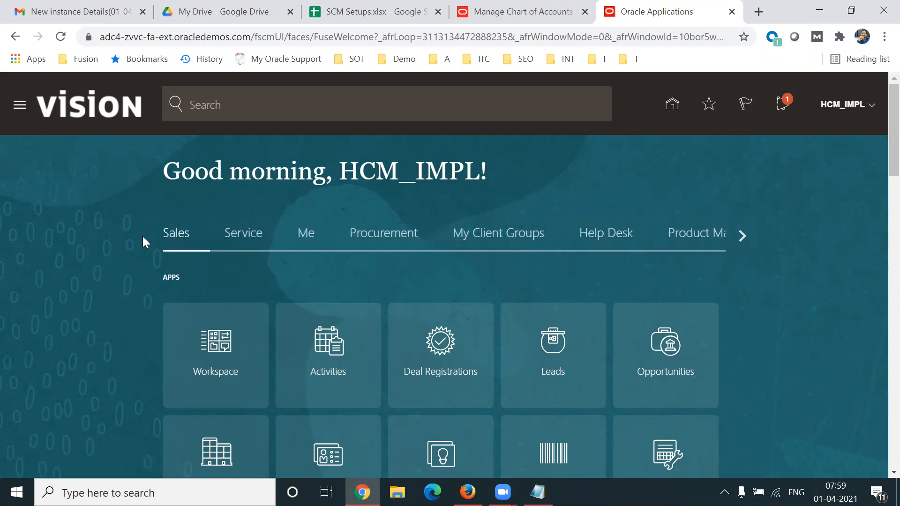
Open New Person under My Client Groups and start the Hire an Employee task.
click(487, 238)
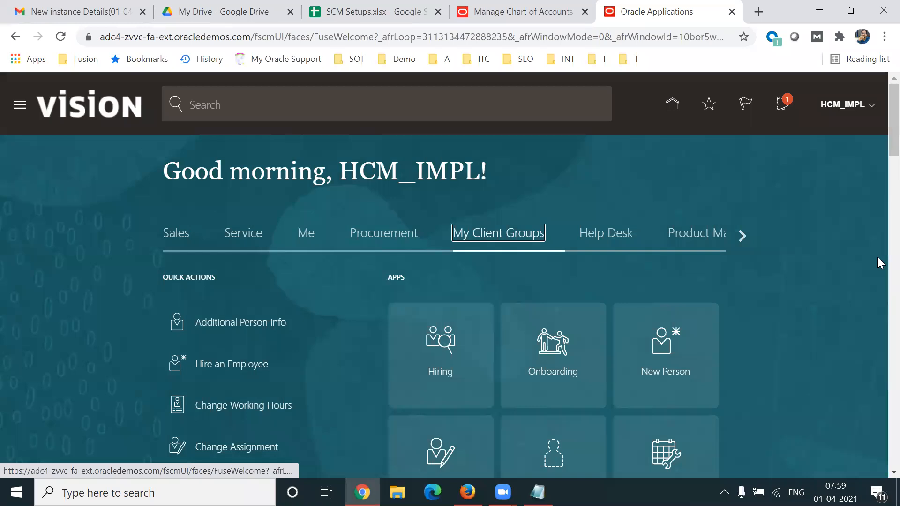
scroll(880, 172, down, 6)
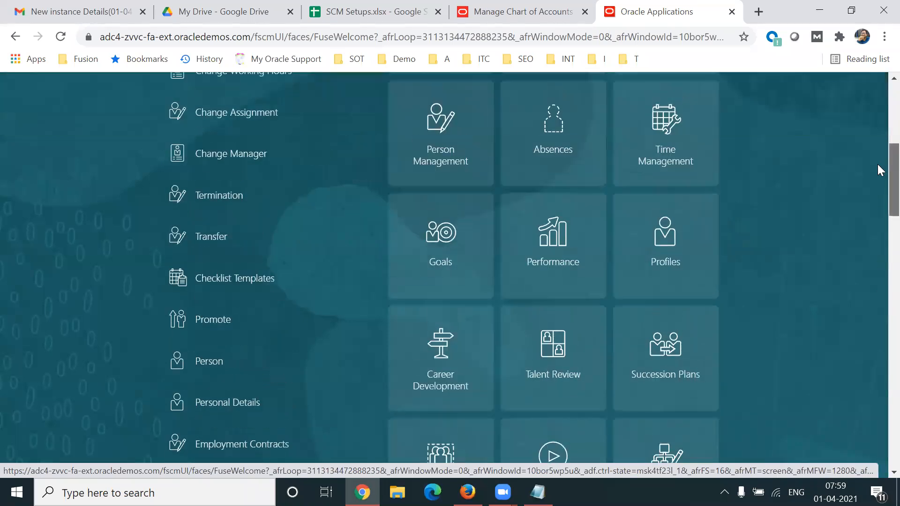
scroll(881, 159, up, 3)
scroll(878, 138, up, 1)
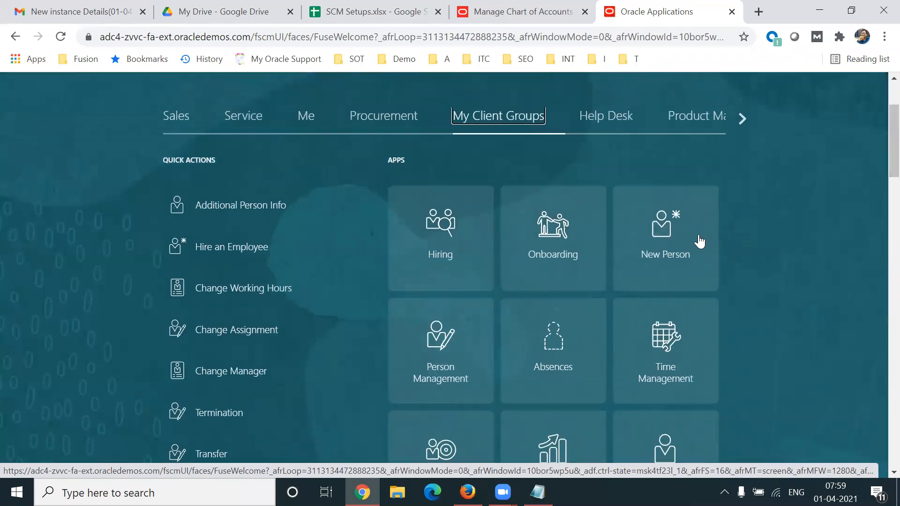
click(680, 236)
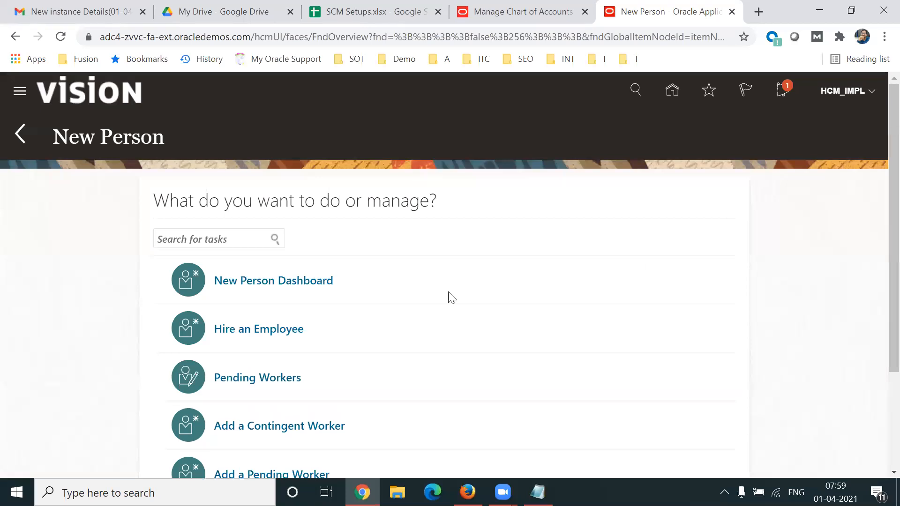
click(240, 329)
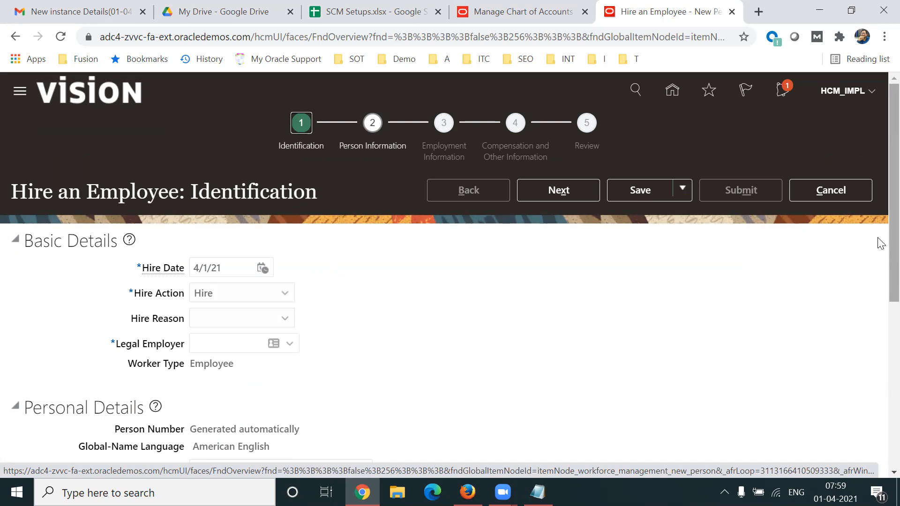
Set the Legal Employer to US1 Legal Entity in the Basic Details section.
scroll(881, 255, down, 1)
scroll(880, 262, down, 2)
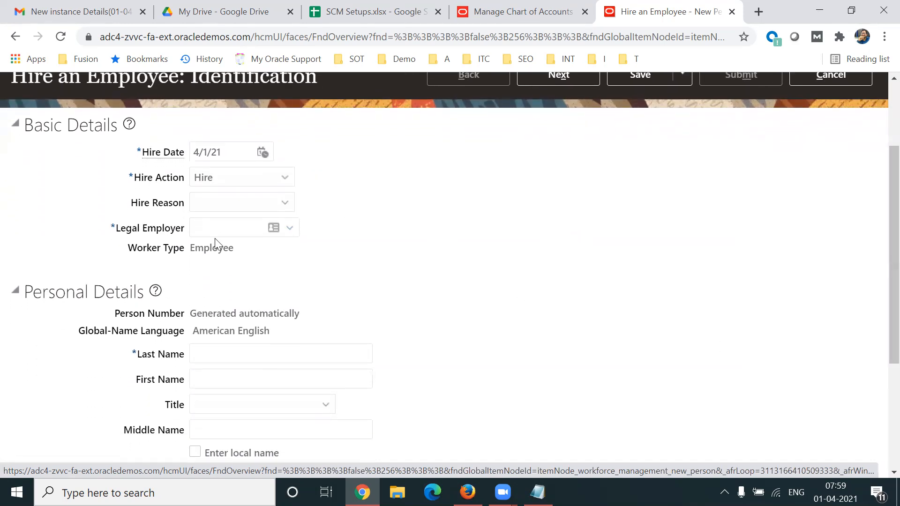
click(290, 228)
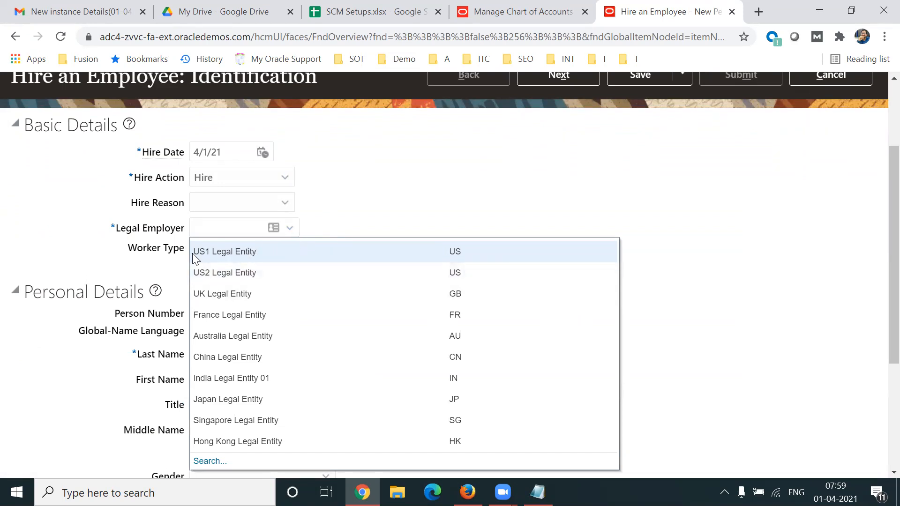
click(226, 251)
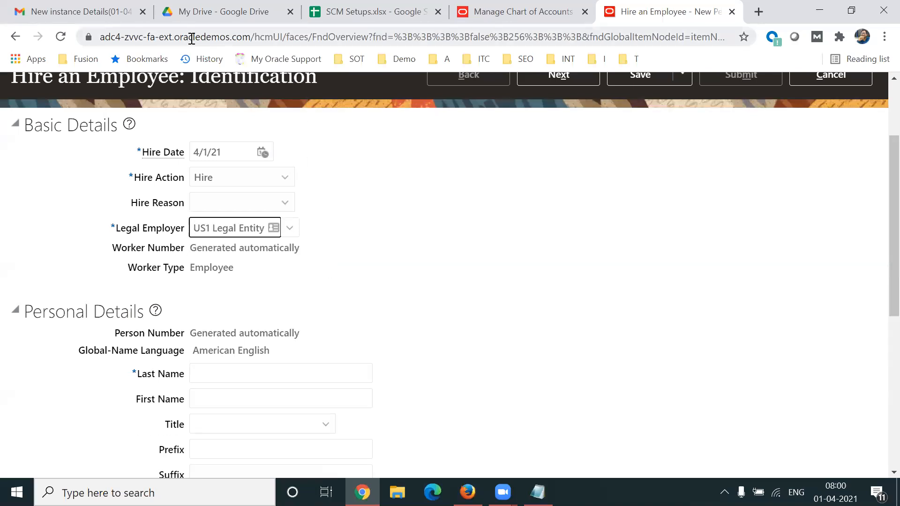
Highlight the oracledemos domain in the page address and the Legal Employer label on the form.
drag(175, 36, 248, 37)
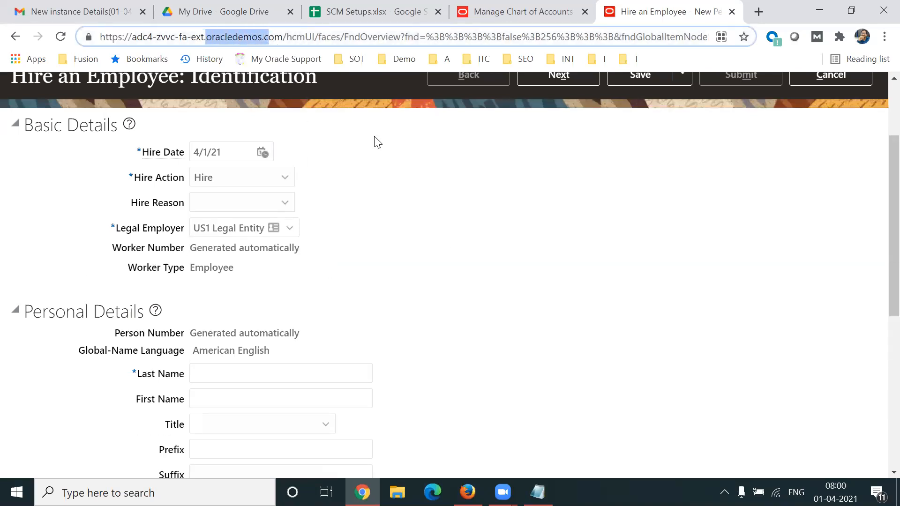
click(447, 244)
drag(115, 228, 178, 234)
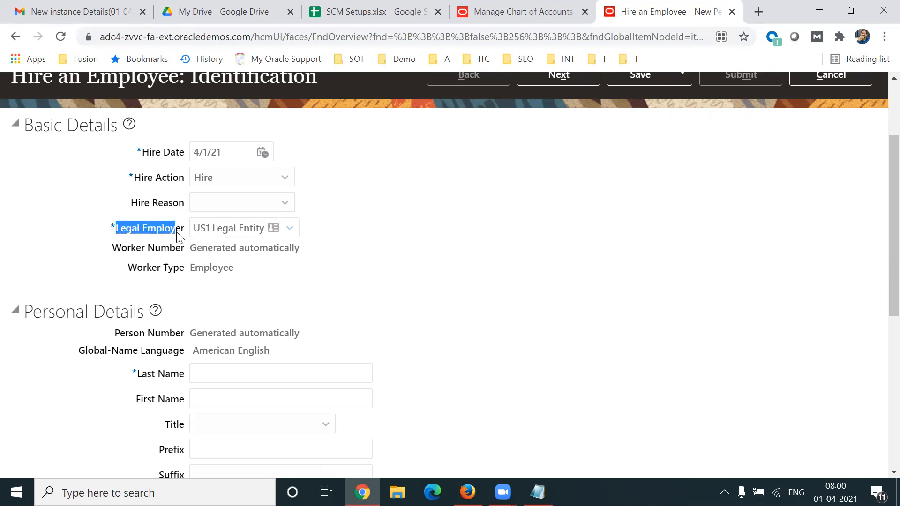
click(540, 311)
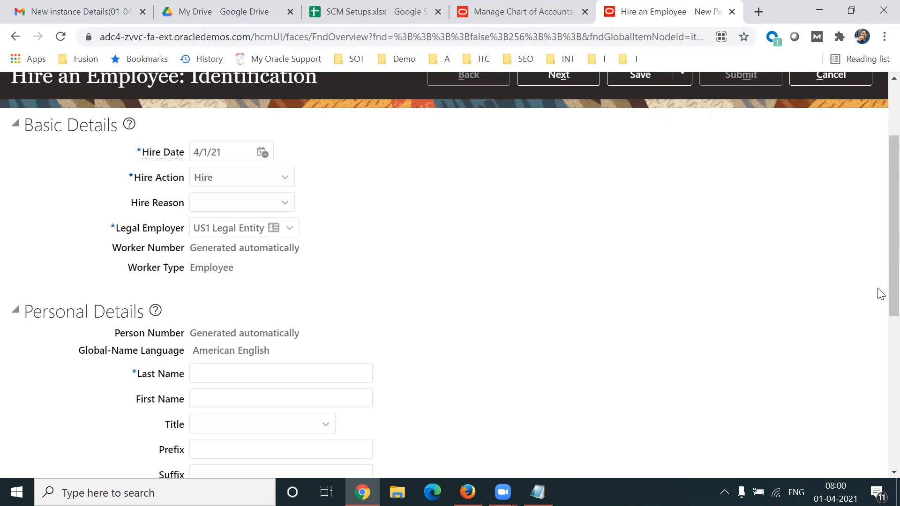
Enter the employee's last name and first name in the Personal Details section.
scroll(880, 266, down, 1)
triple_click(281, 311)
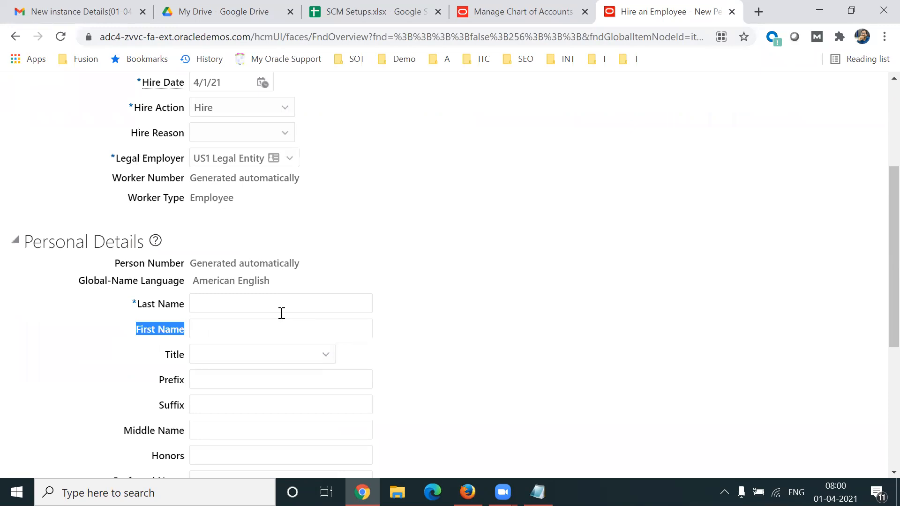
click(256, 305)
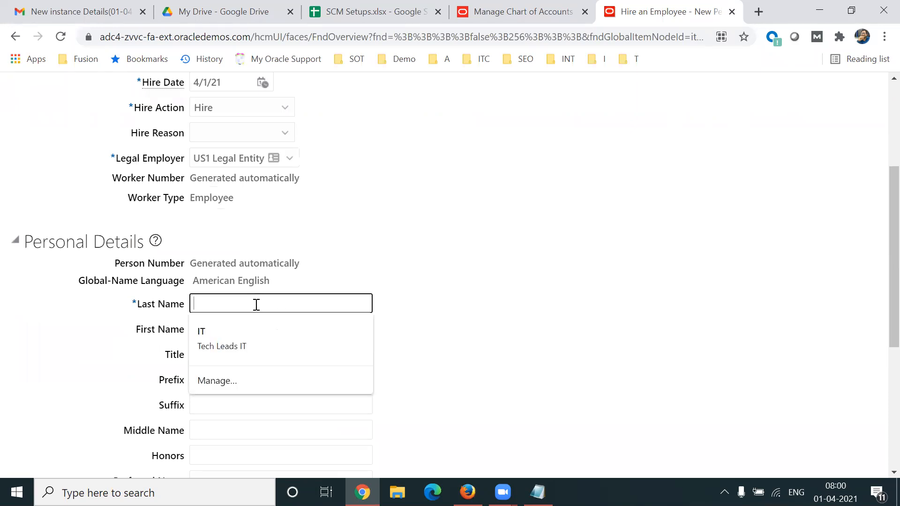
text(Krishna)
key(Tab)
double_click(257, 305)
text(Fusion)
key(Tab)
text(K)
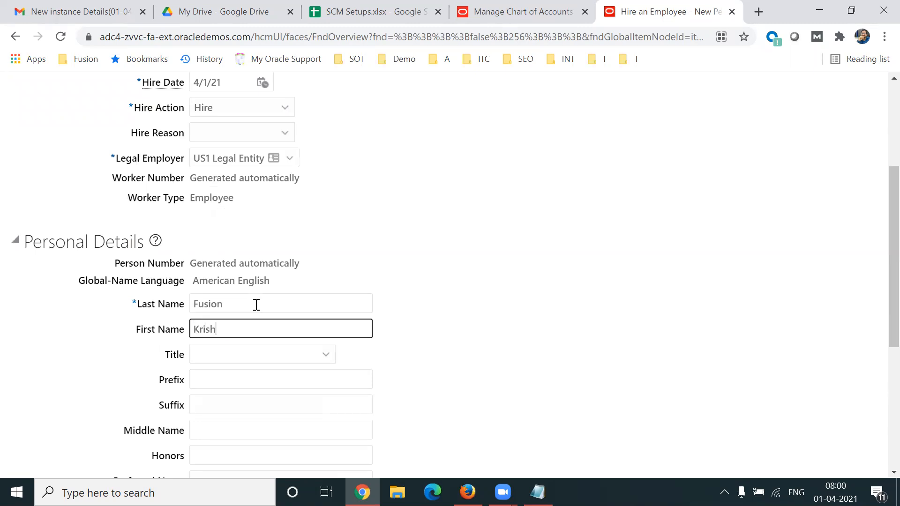
Review the remaining Personal Details fields, highlighting the Middle Name and Enter local name labels.
drag(878, 225, 878, 267)
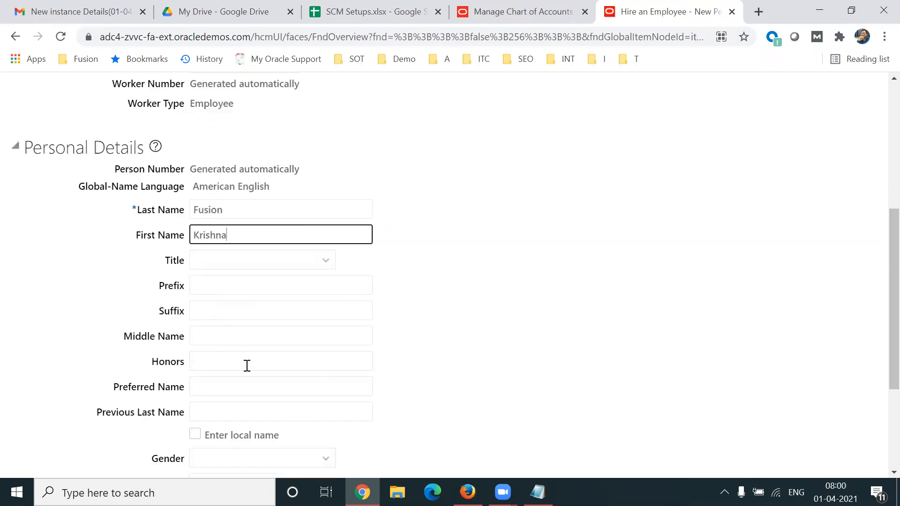
drag(134, 338, 167, 338)
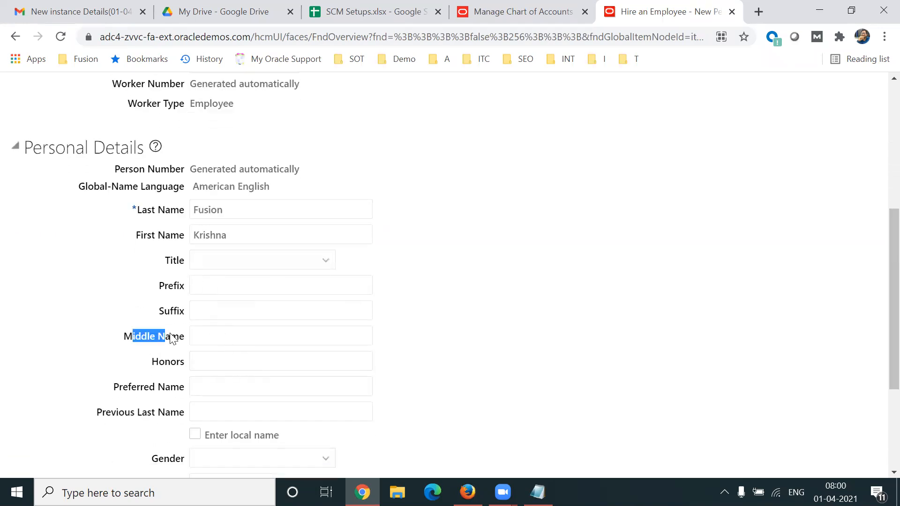
scroll(881, 312, down, 2)
drag(283, 343, 209, 350)
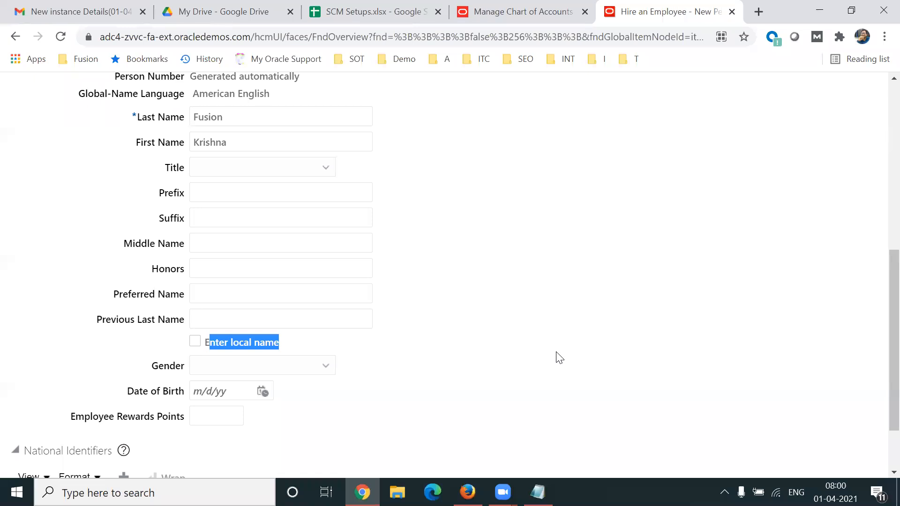
scroll(878, 328, down, 2)
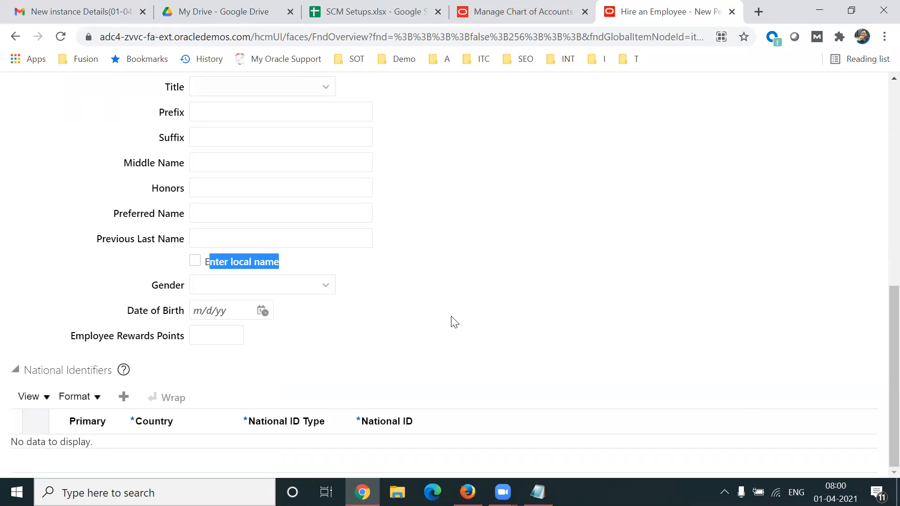
click(300, 263)
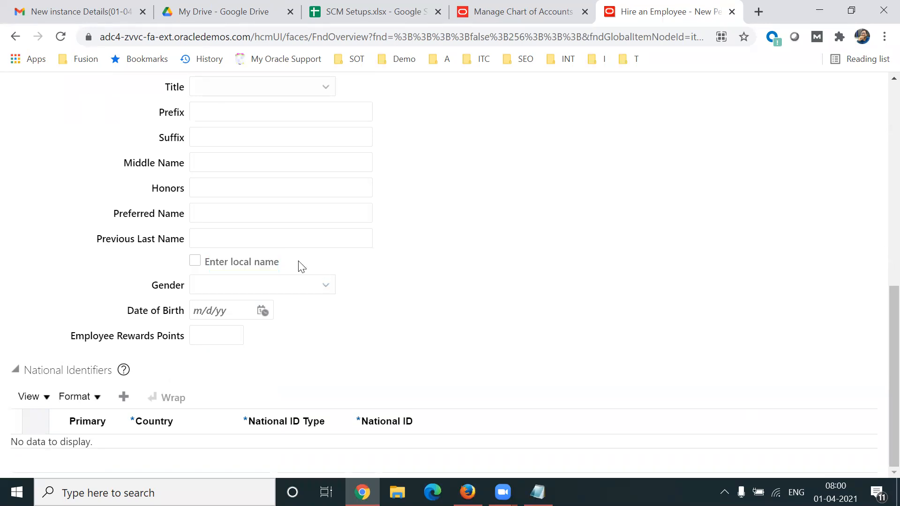
Set the employee's gender to Male and enter the date of birth.
click(295, 287)
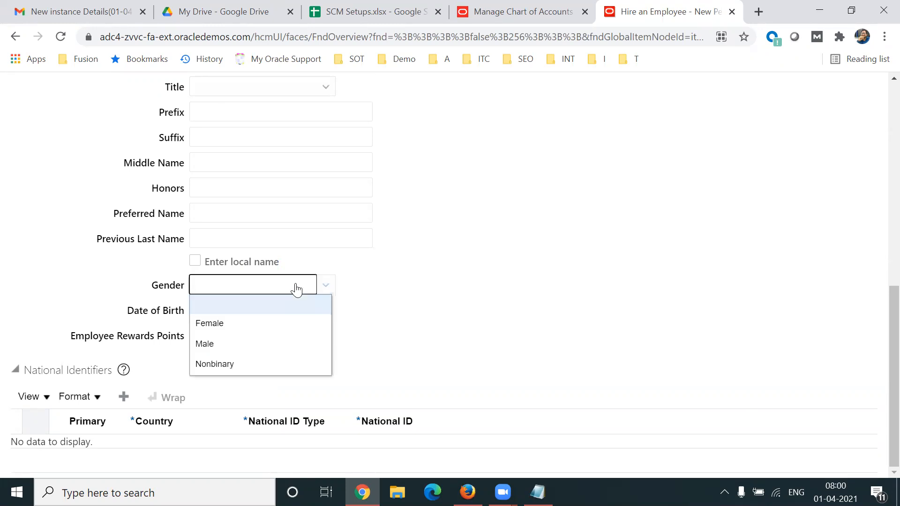
click(266, 339)
click(262, 311)
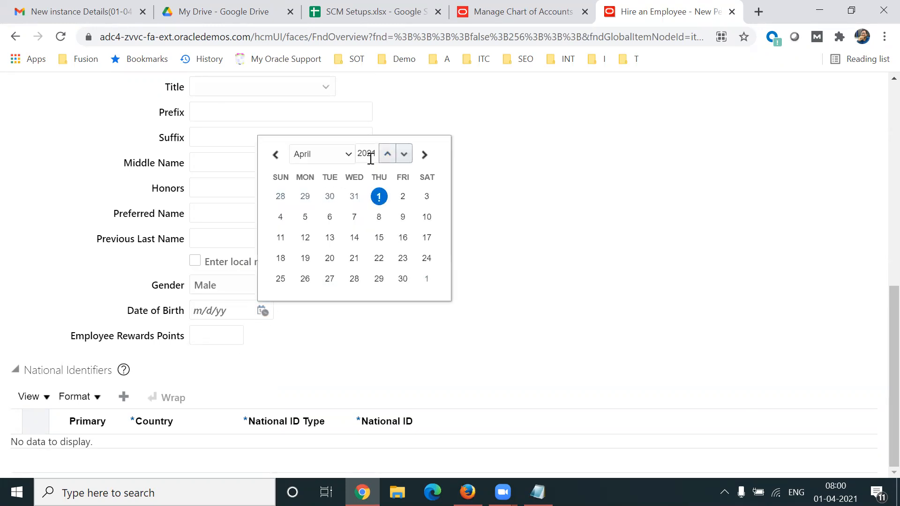
click(379, 196)
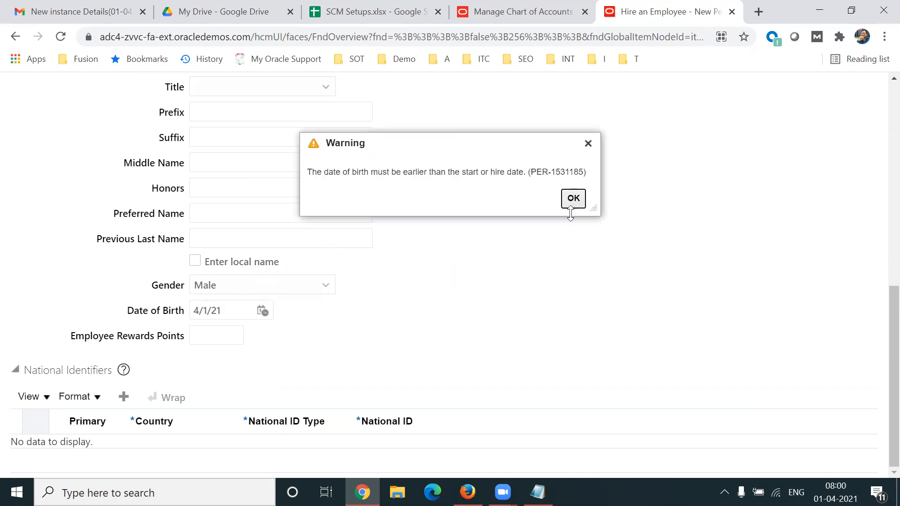
click(572, 200)
text(85)
key(Tab)
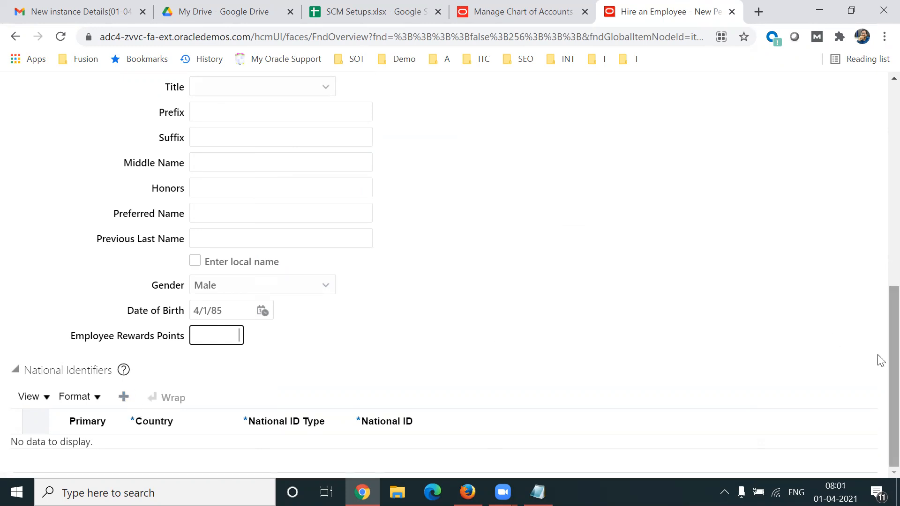
Proceed from Identification to the Person Information stage of the hiring process.
scroll(878, 358, up, 8)
scroll(882, 170, up, 2)
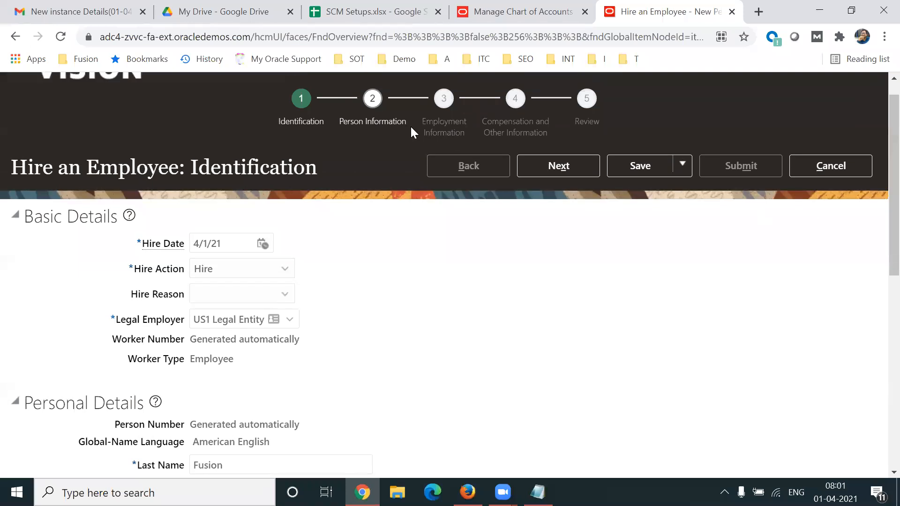
click(387, 121)
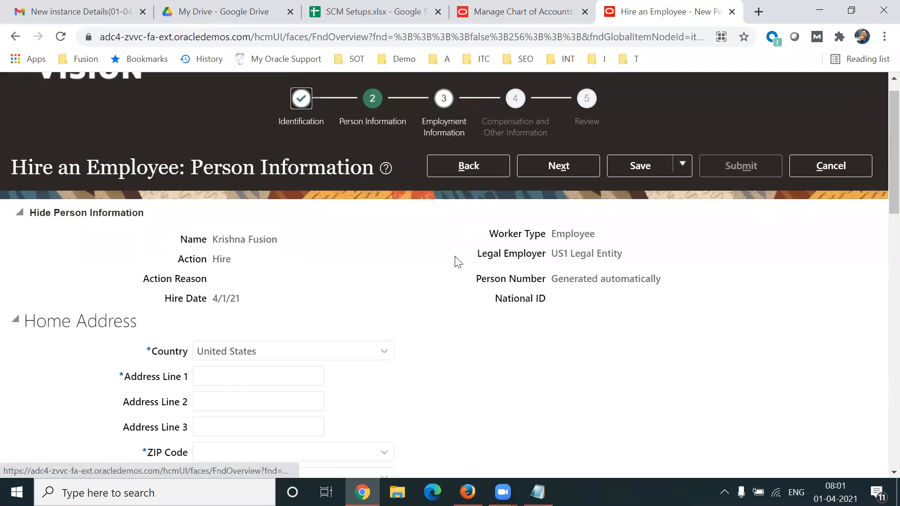
Fill the Home Address section from a saved address, setting the country to India.
scroll(878, 164, down, 2)
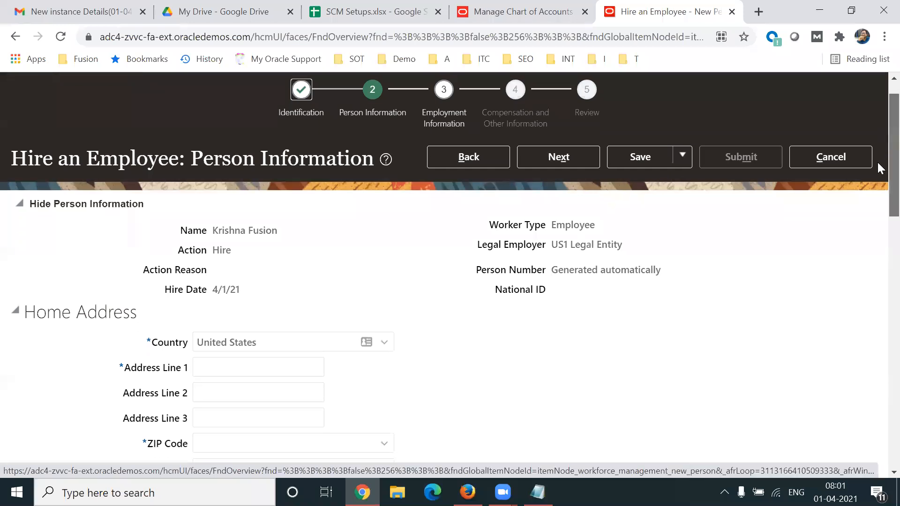
triple_click(96, 214)
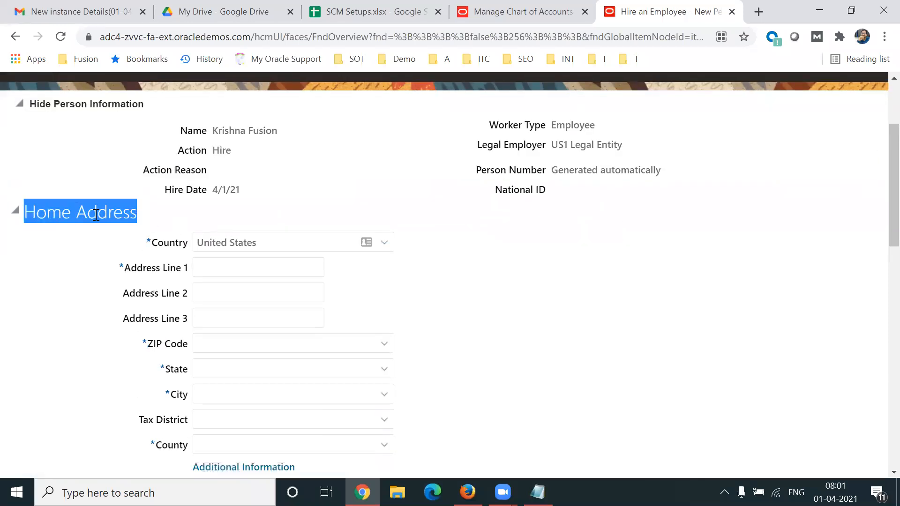
click(261, 273)
click(261, 298)
scroll(881, 248, down, 2)
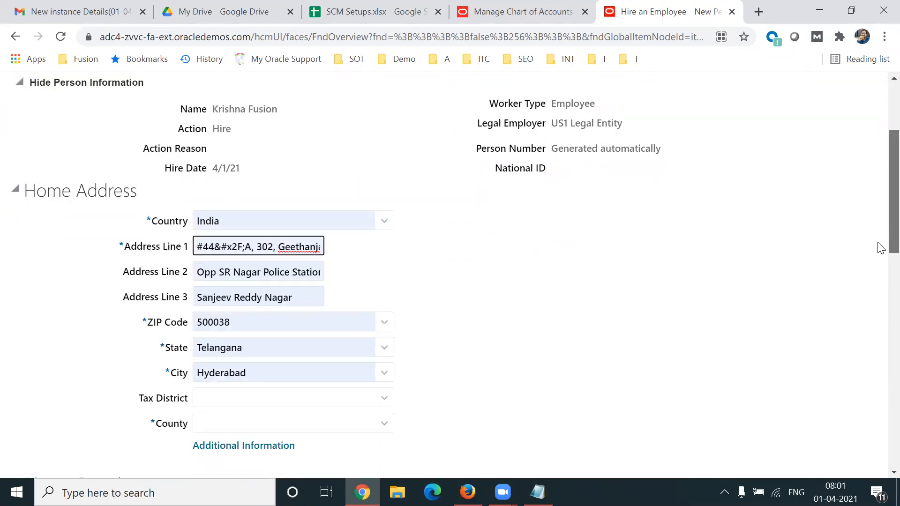
Examine the Phone Details and Email Details sections, highlighting their headings, and dismiss the error dialog.
scroll(882, 249, down, 5)
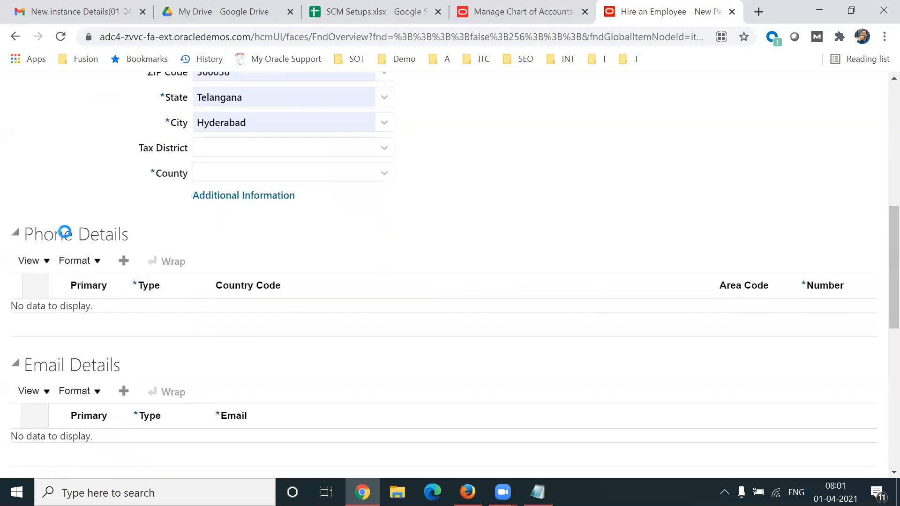
triple_click(65, 231)
triple_click(60, 367)
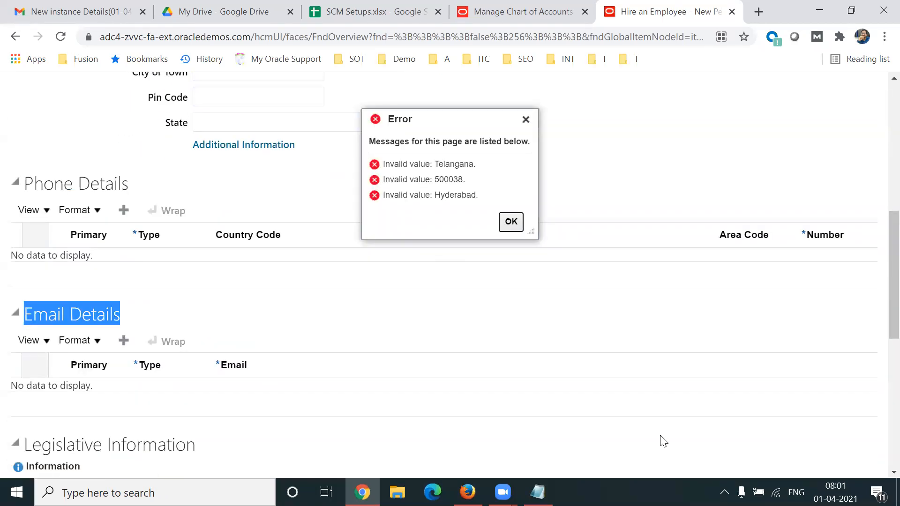
click(526, 119)
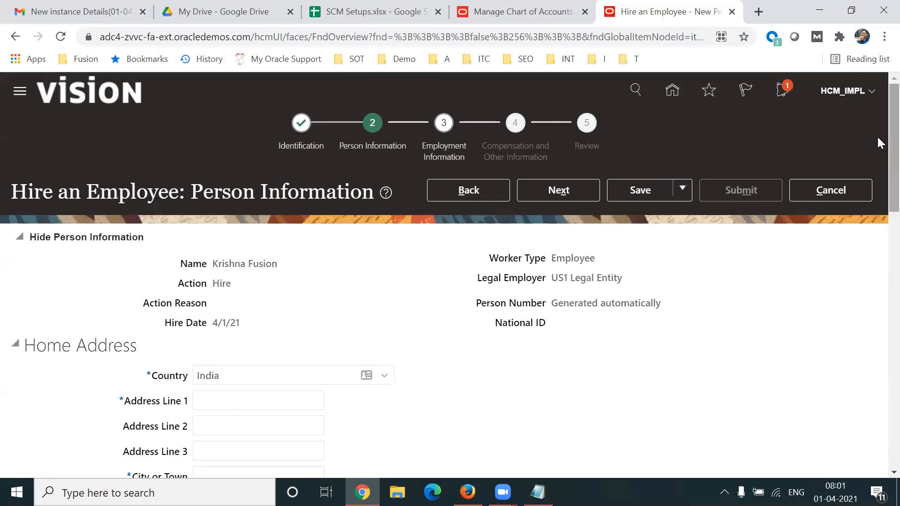
Fill the employee's address lines, city, pin code and state from a saved address under Home Address.
scroll(880, 164, down, 2)
scroll(880, 167, down, 1)
click(291, 311)
click(268, 207)
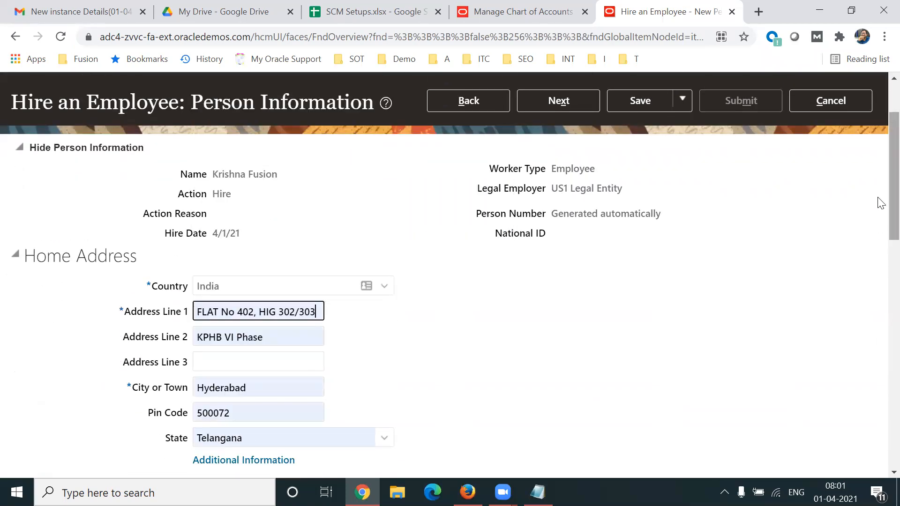
Review the phone, email, legislative and citizenship sections, highlighting the Marital Status label and the Citizenship and Visa Information heading.
scroll(881, 224, down, 3)
scroll(881, 251, down, 4)
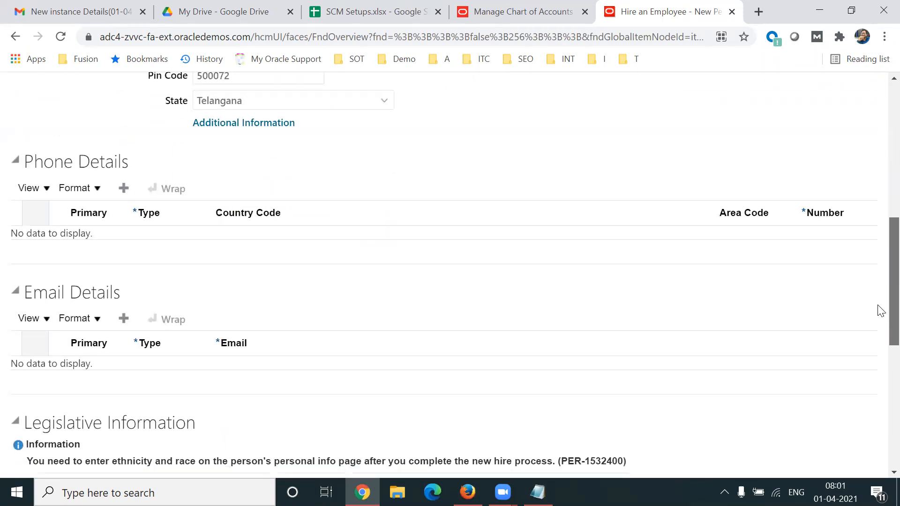
scroll(880, 311, down, 5)
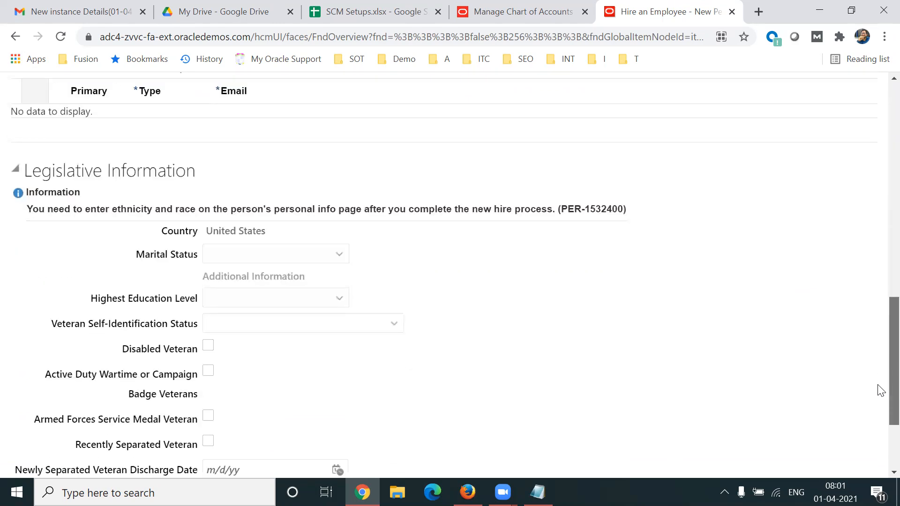
scroll(880, 391, down, 2)
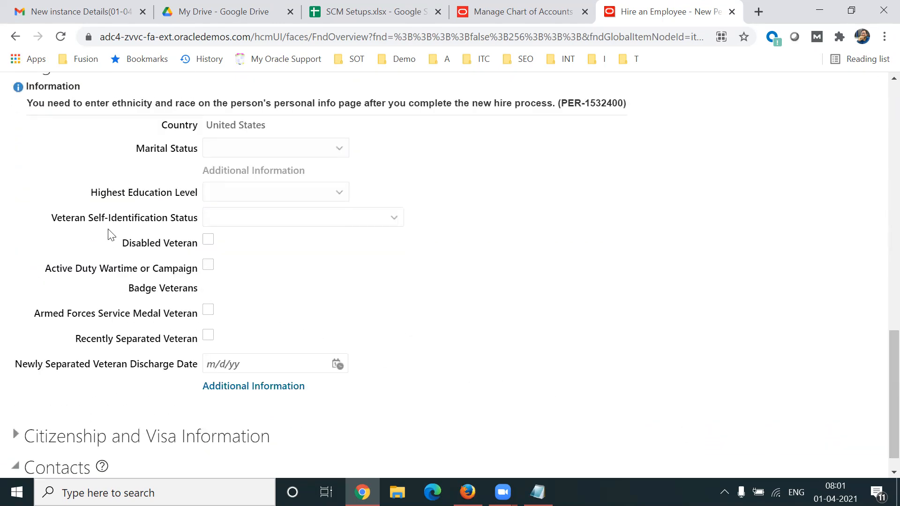
drag(130, 155, 184, 154)
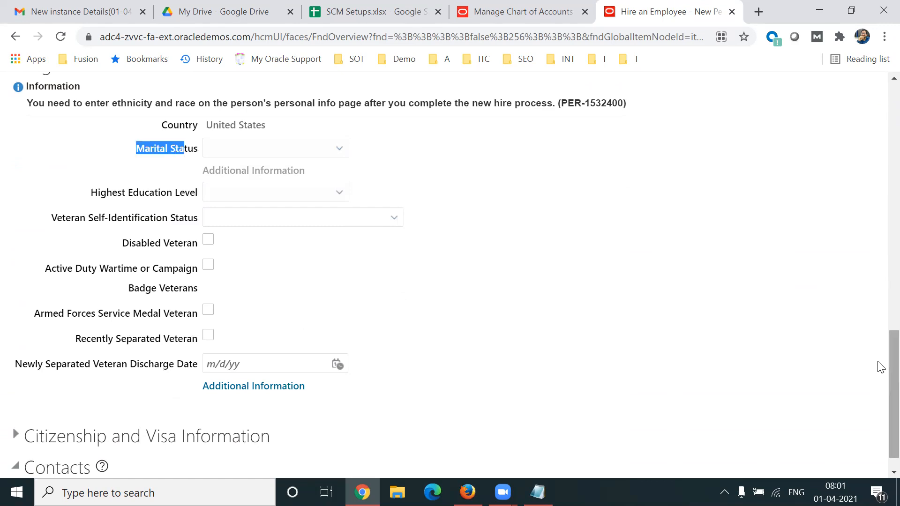
scroll(880, 375, down, 1)
drag(157, 409, 232, 409)
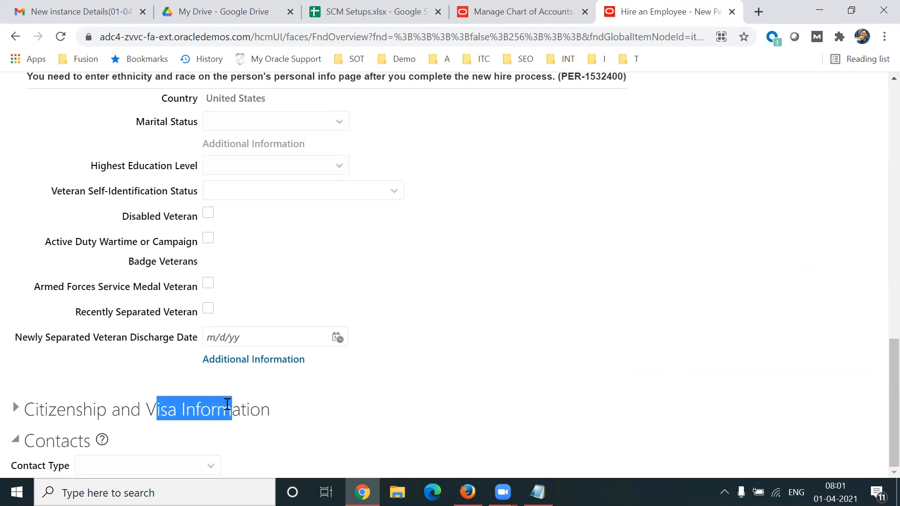
Proceed from Person Information to the Employment Information stage of the hiring process.
drag(878, 375, 877, 122)
click(547, 189)
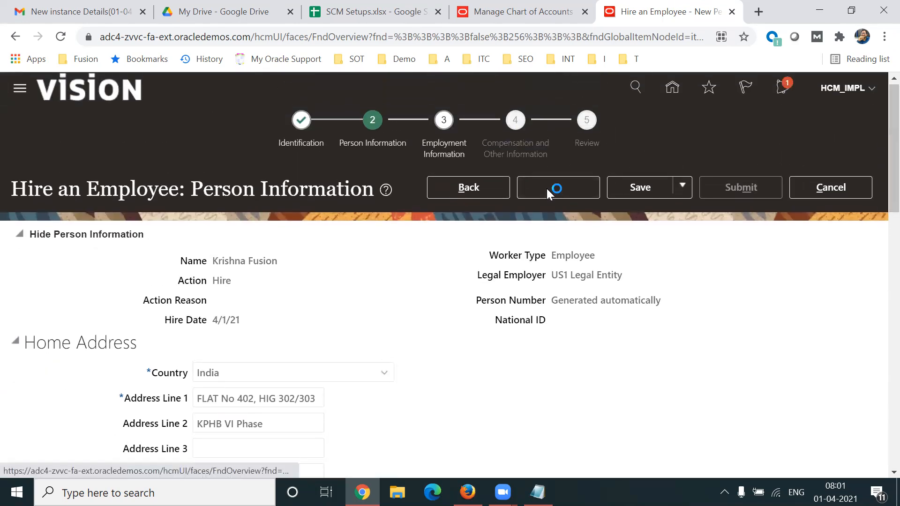
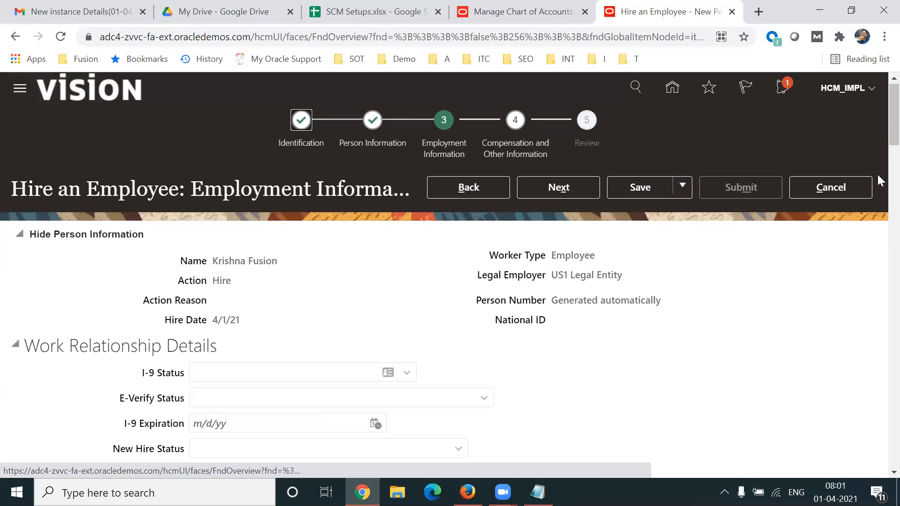
Review the Work Relationship Details and Job sections, highlighting the Position, Start Time, End Time and Department labels.
scroll(880, 149, down, 8)
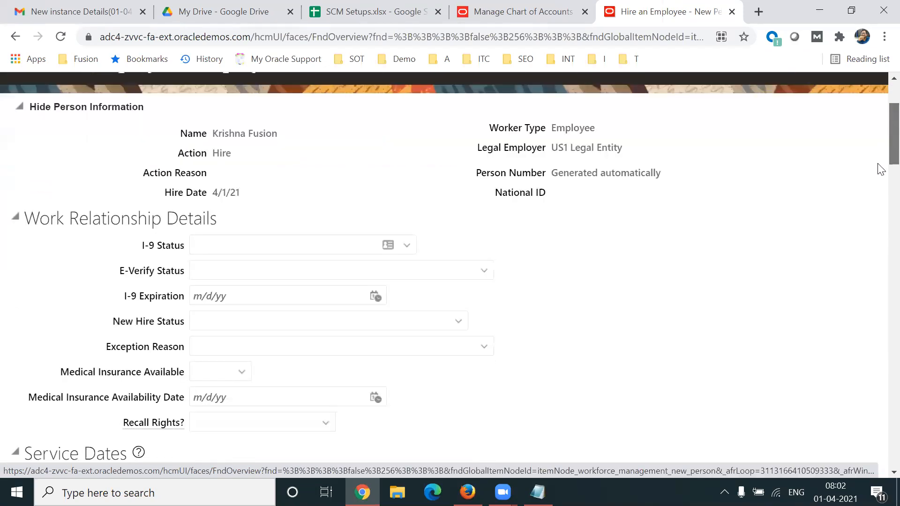
scroll(880, 205, down, 4)
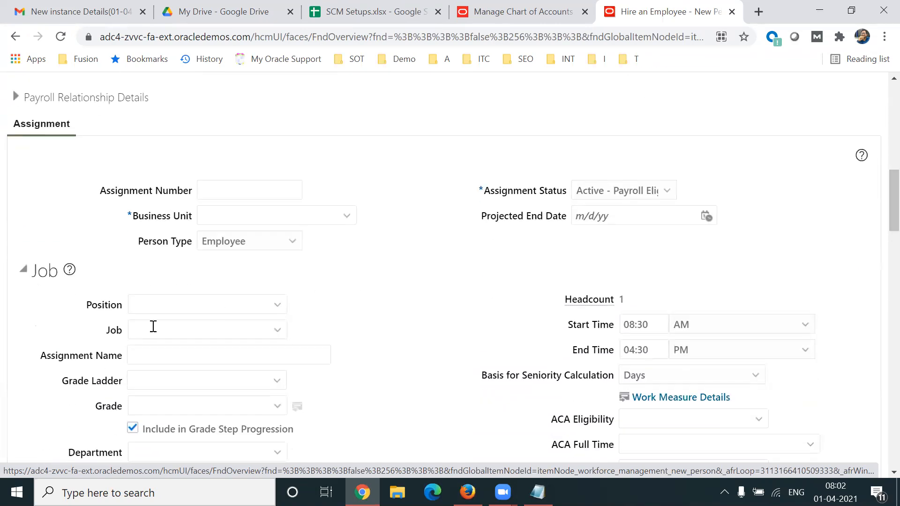
double_click(117, 331)
double_click(102, 305)
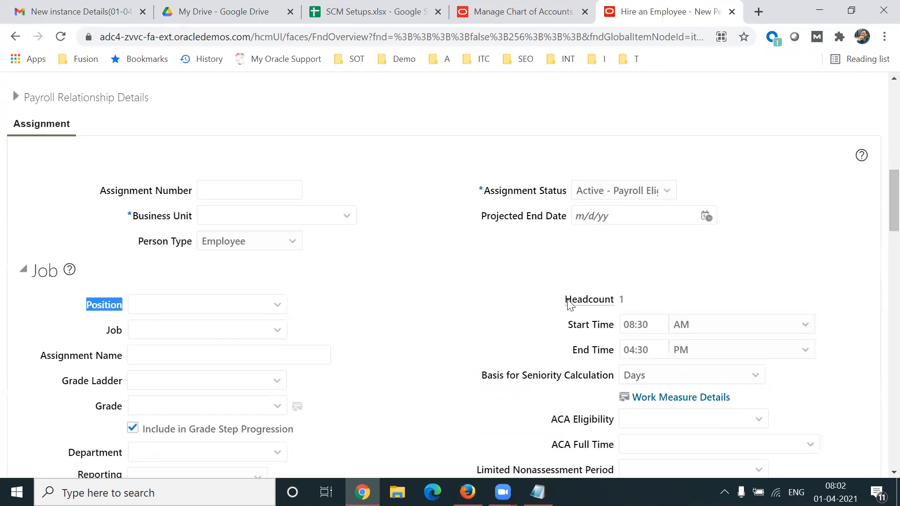
triple_click(608, 325)
double_click(602, 350)
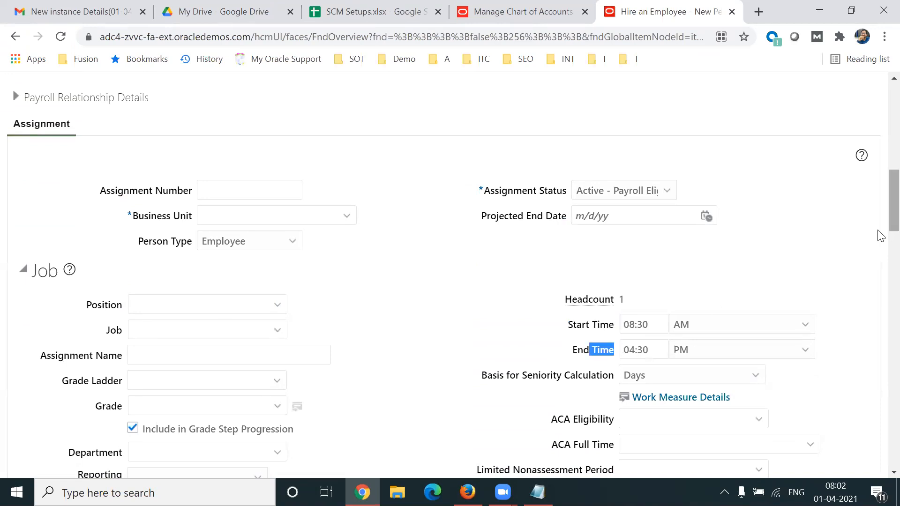
scroll(878, 237, down, 4)
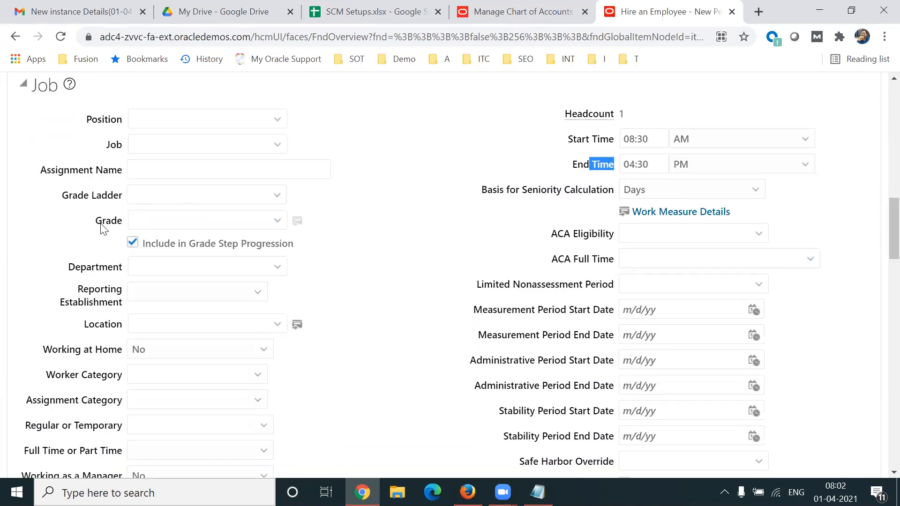
double_click(80, 268)
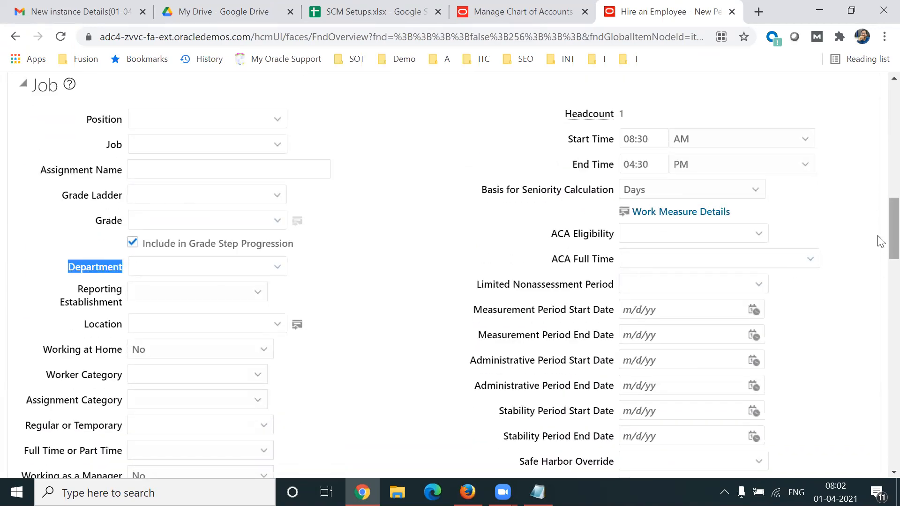
Examine the manager, probation, notice period and direct reports sections of the assignment, highlighting their headings.
scroll(881, 241, down, 7)
scroll(880, 298, down, 3)
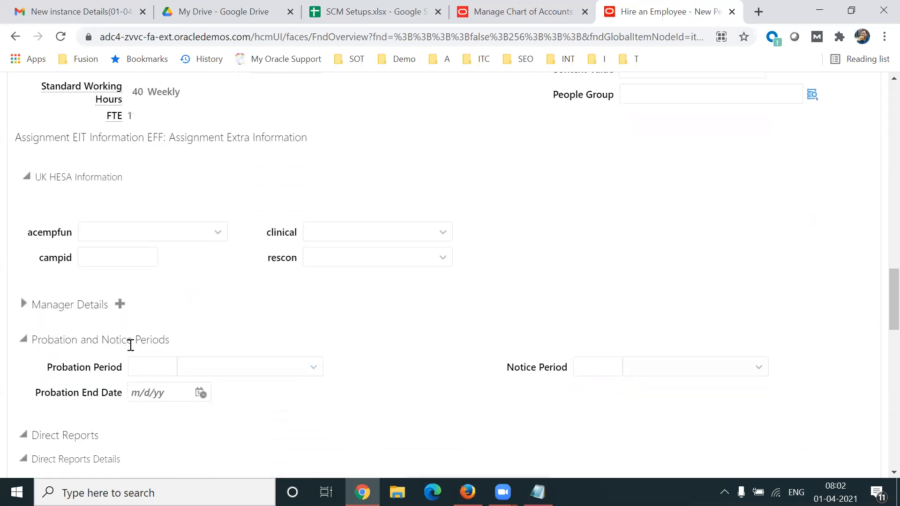
double_click(94, 303)
drag(102, 339, 201, 338)
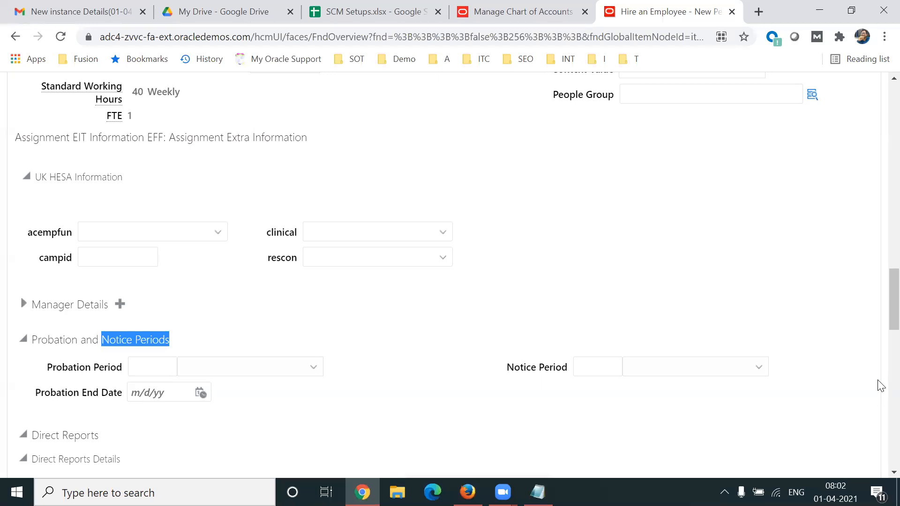
scroll(880, 323, down, 4)
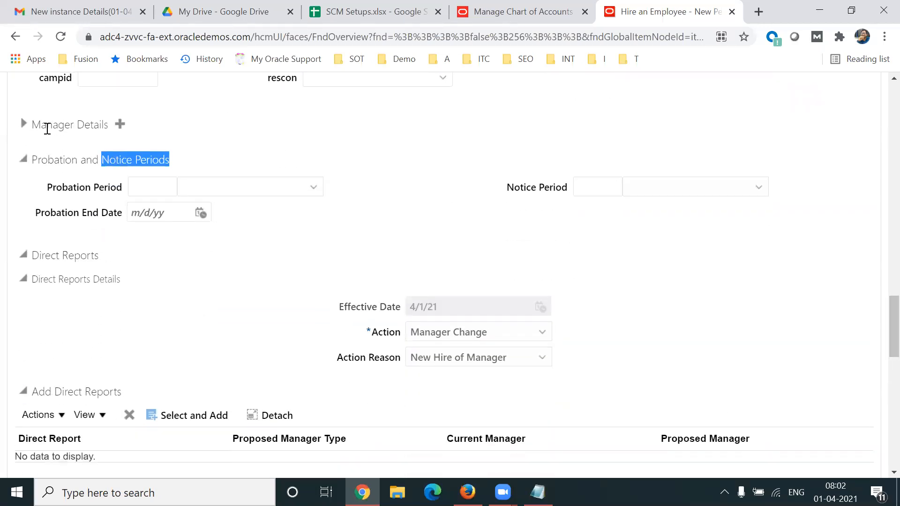
drag(41, 127, 75, 128)
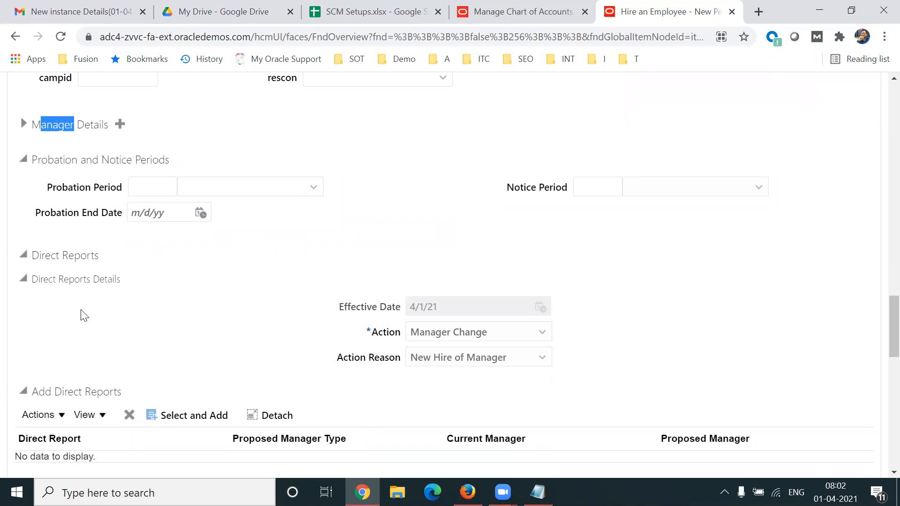
drag(40, 256, 93, 255)
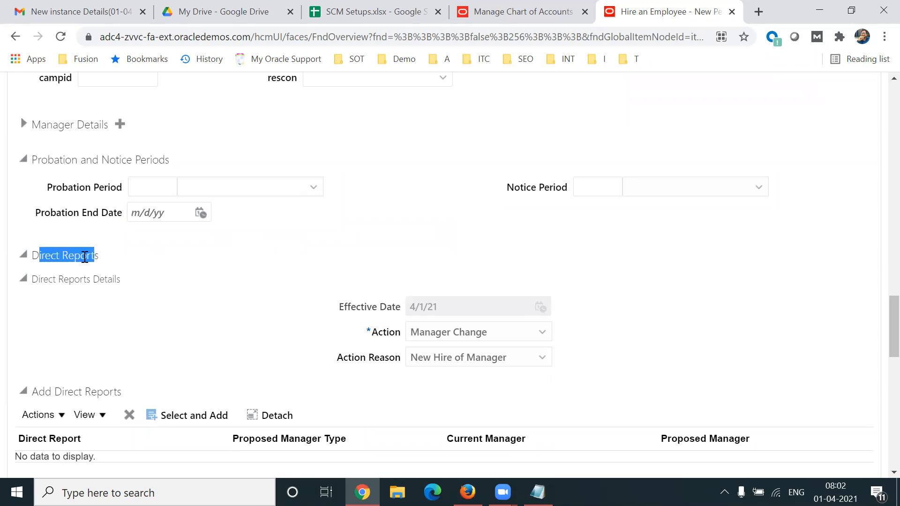
click(112, 262)
drag(44, 254, 126, 257)
click(23, 256)
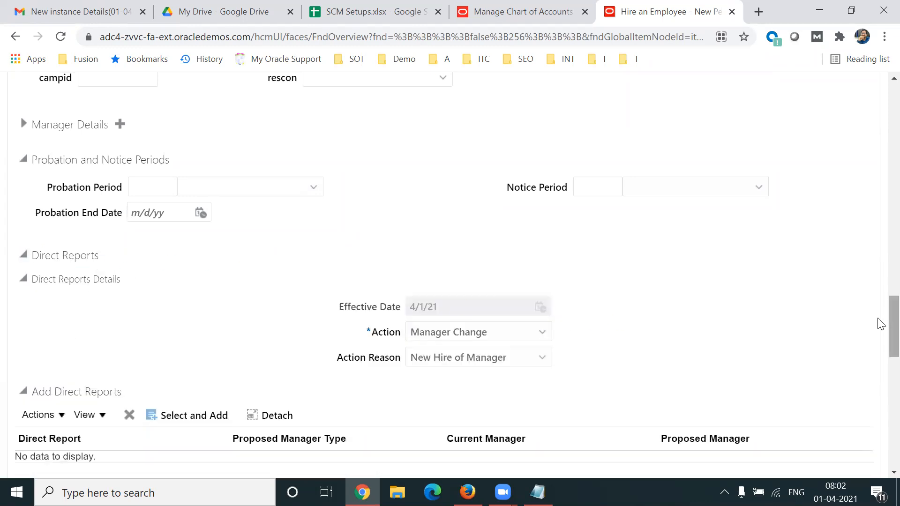
Search for US1 to set the assignment's business unit to US1 Business Unit, and advance to Compensation and Other Information.
scroll(879, 263, up, 20)
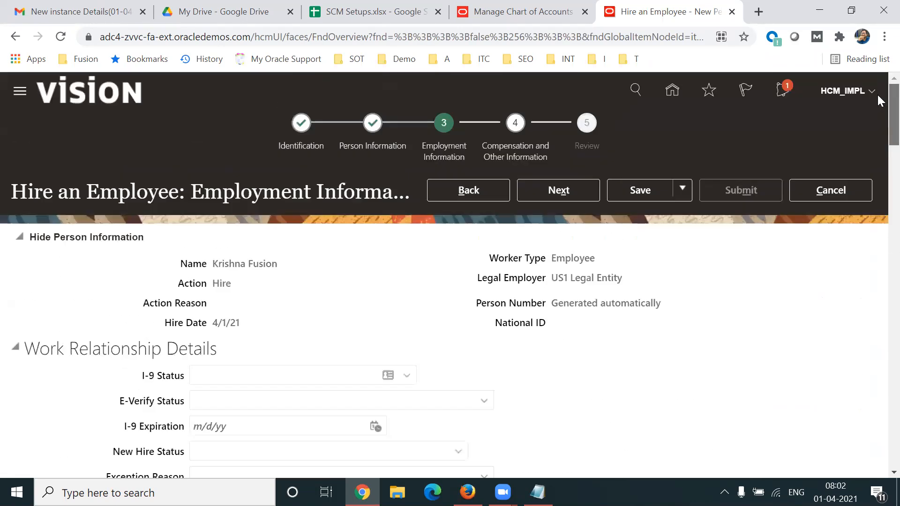
click(568, 190)
click(348, 276)
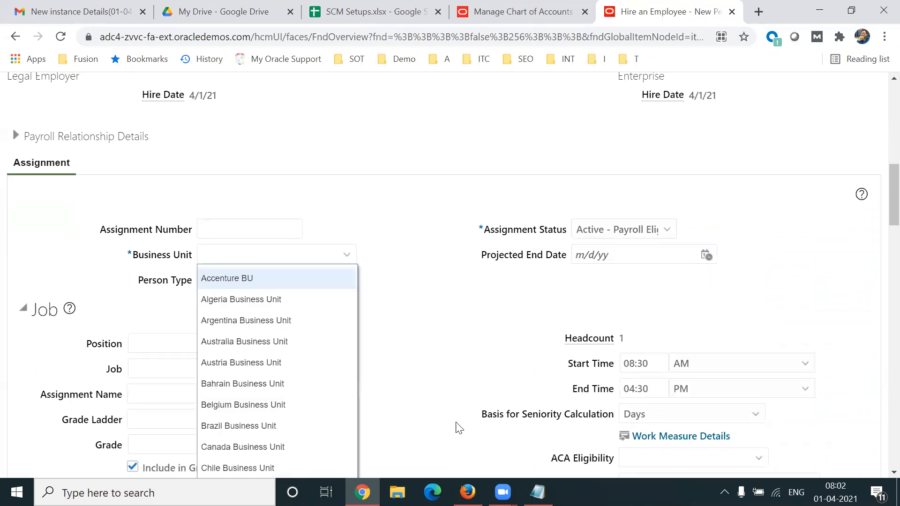
drag(894, 195, 894, 207)
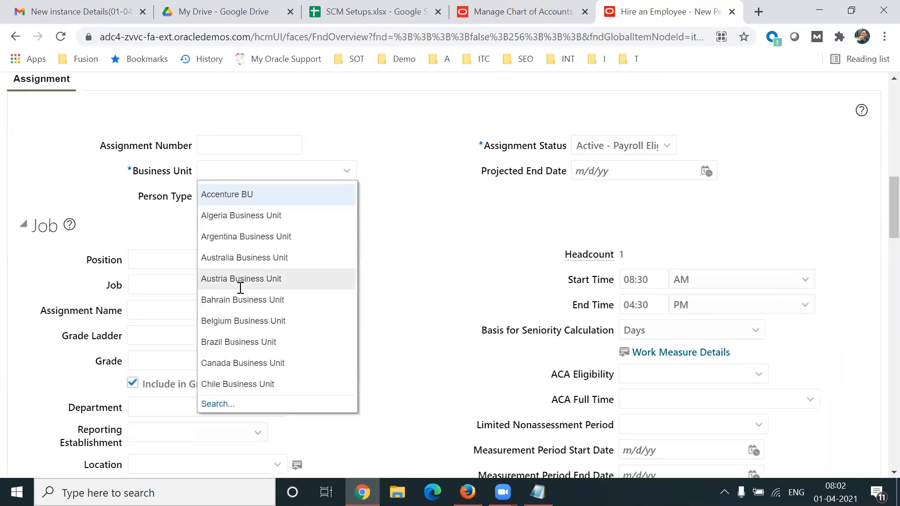
click(216, 404)
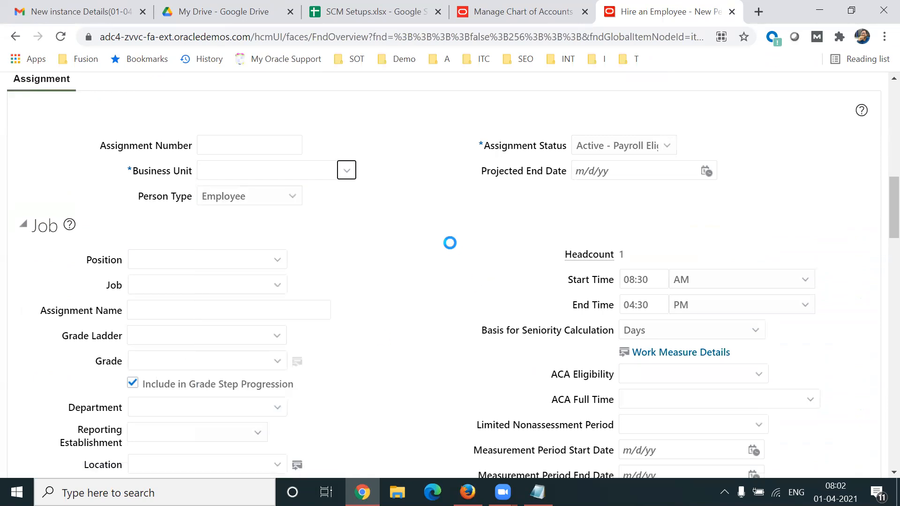
click(436, 260)
text(US1)
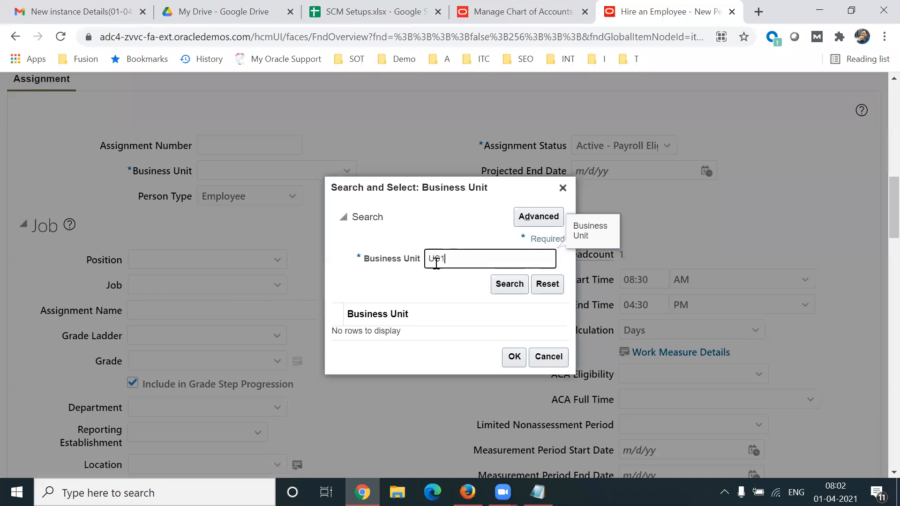
key(Return)
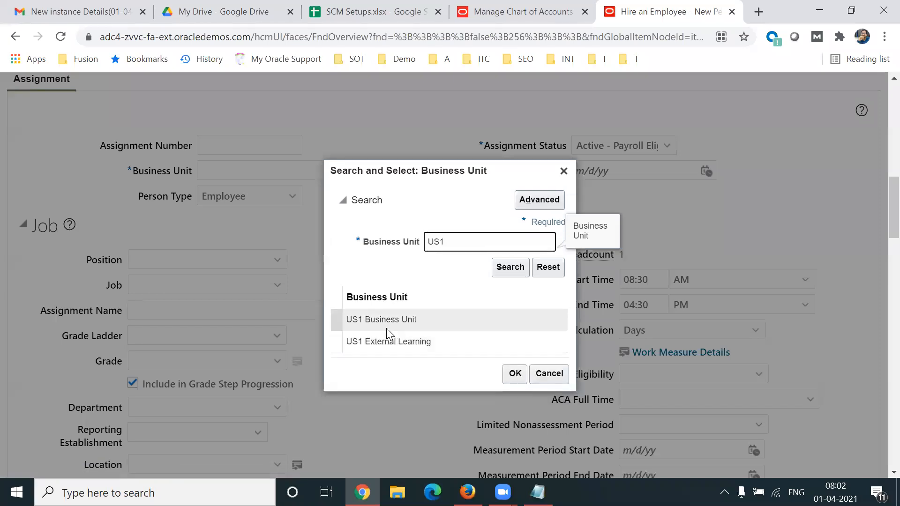
click(514, 373)
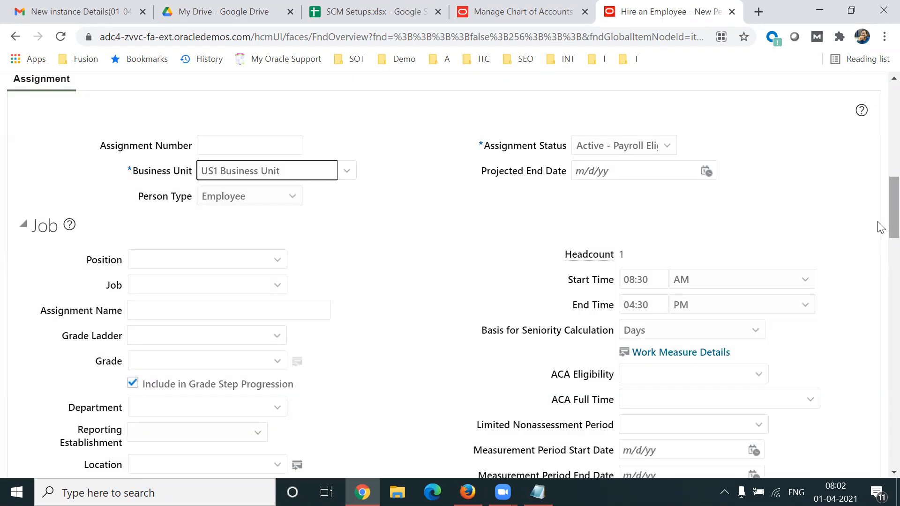
scroll(881, 227, up, 15)
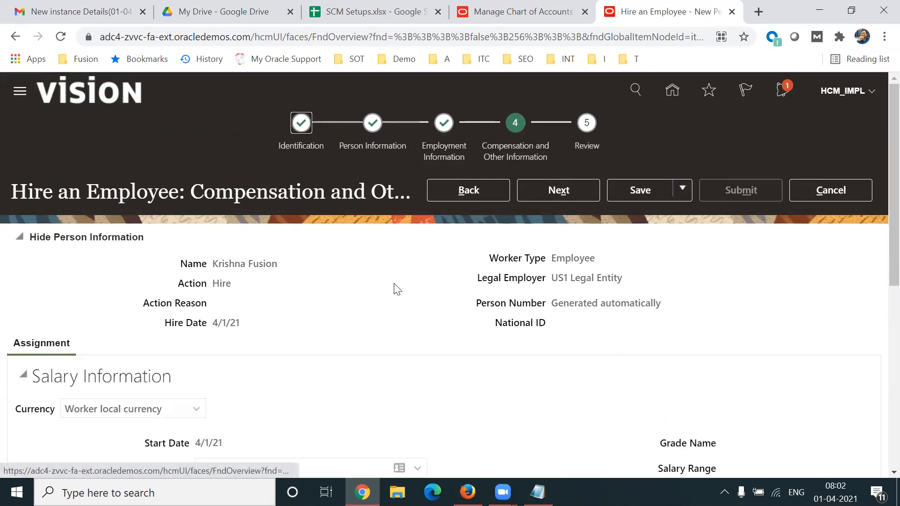
Review the Salary Information and Other Compensation sections, highlighting the Salary Basis and Salary Amount labels and the Other Compensation heading.
scroll(878, 198, down, 4)
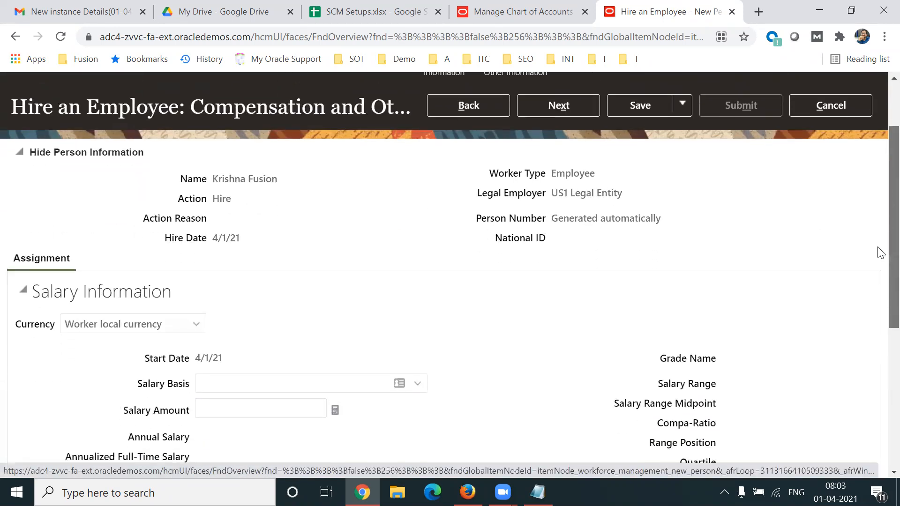
triple_click(158, 279)
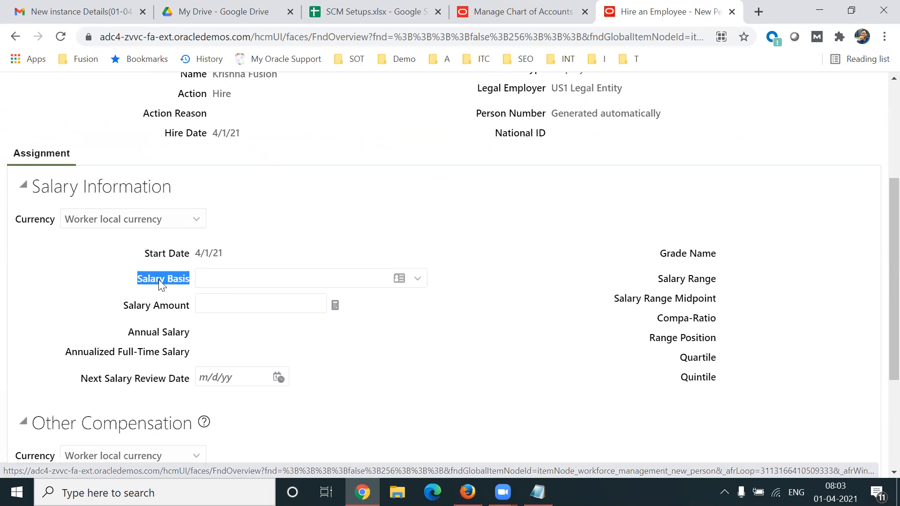
triple_click(147, 309)
scroll(878, 319, down, 3)
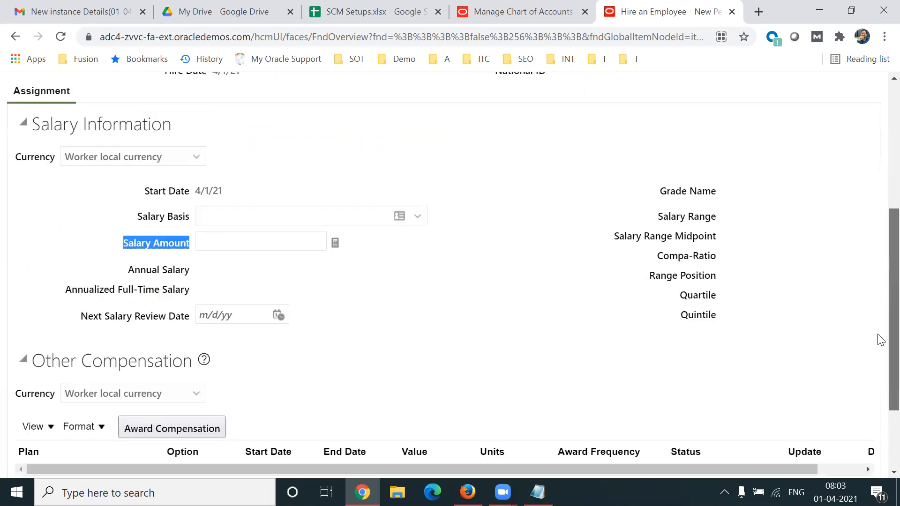
scroll(878, 388, down, 1)
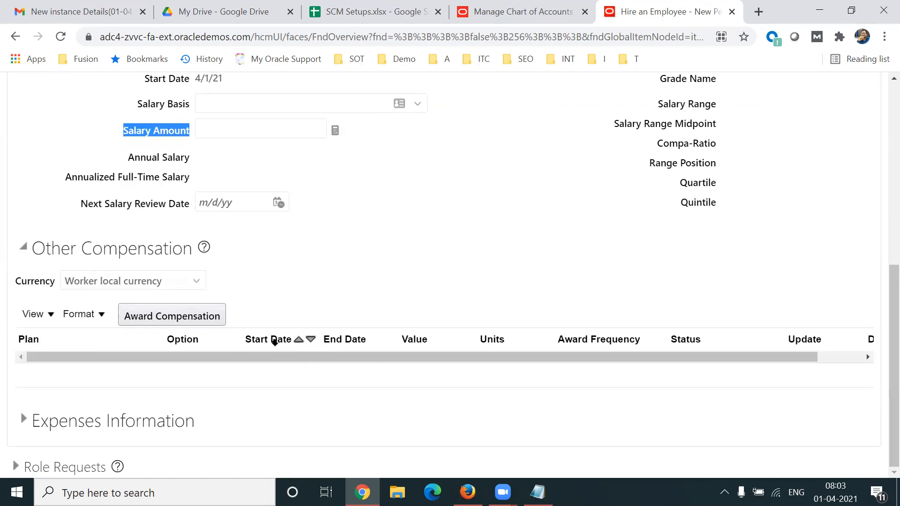
click(126, 266)
triple_click(121, 258)
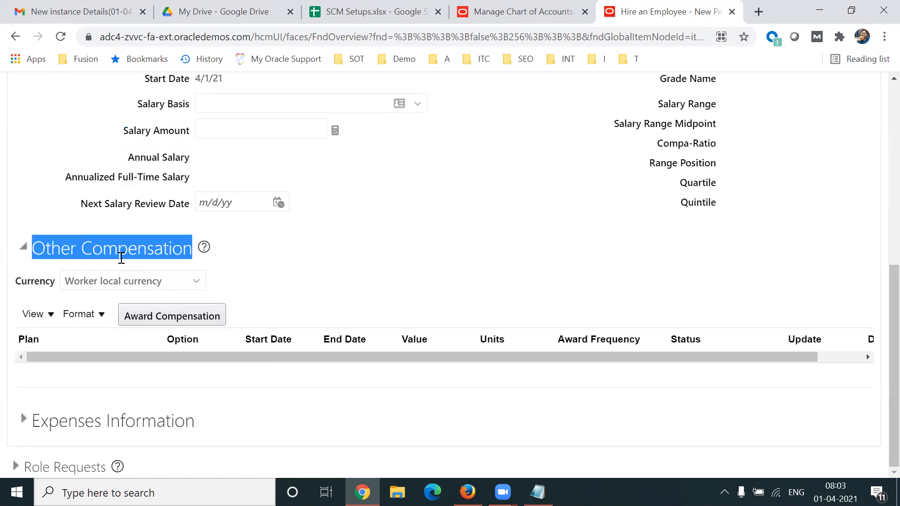
drag(75, 204, 185, 204)
click(511, 245)
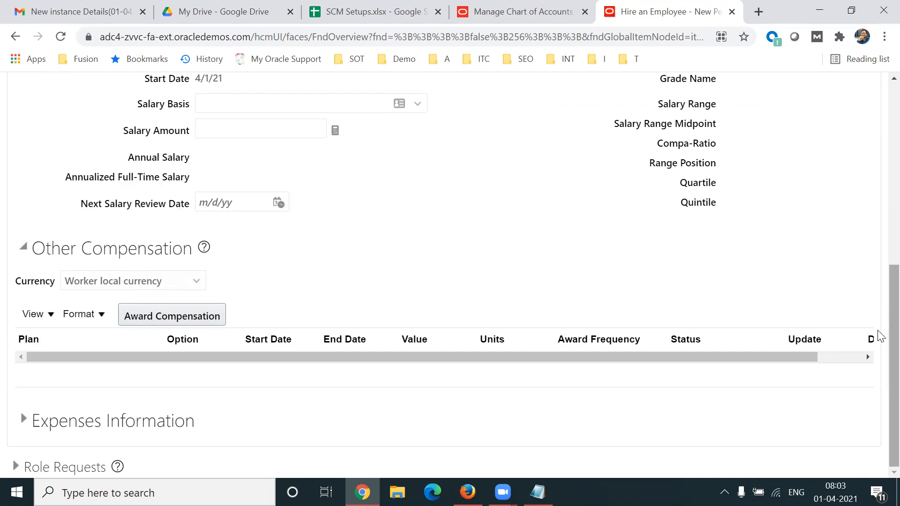
Proceed to the Review stage of the hire and submit the request, agreeing to continue.
scroll(879, 311, up, 4)
scroll(881, 247, up, 4)
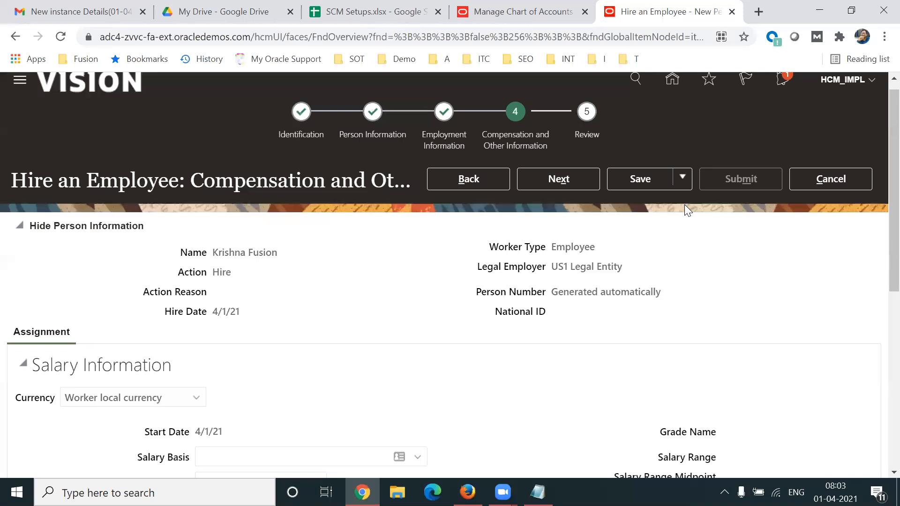
click(593, 184)
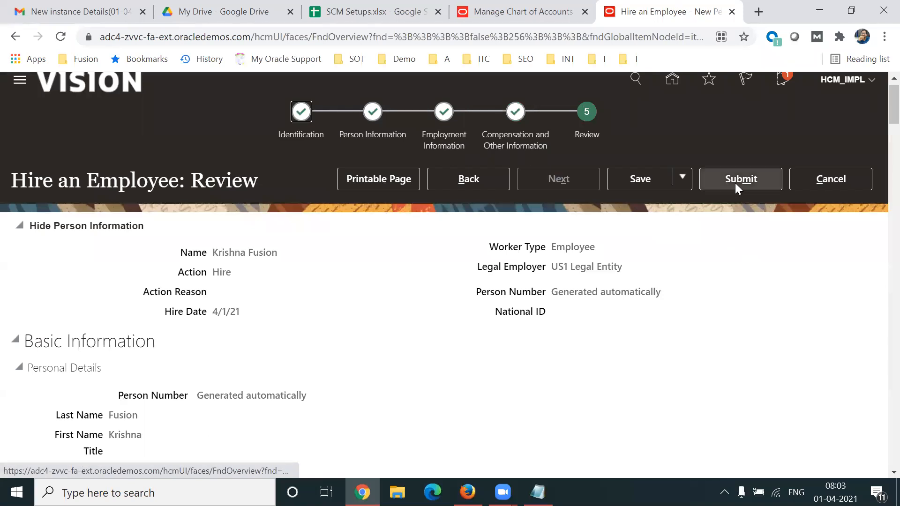
click(735, 183)
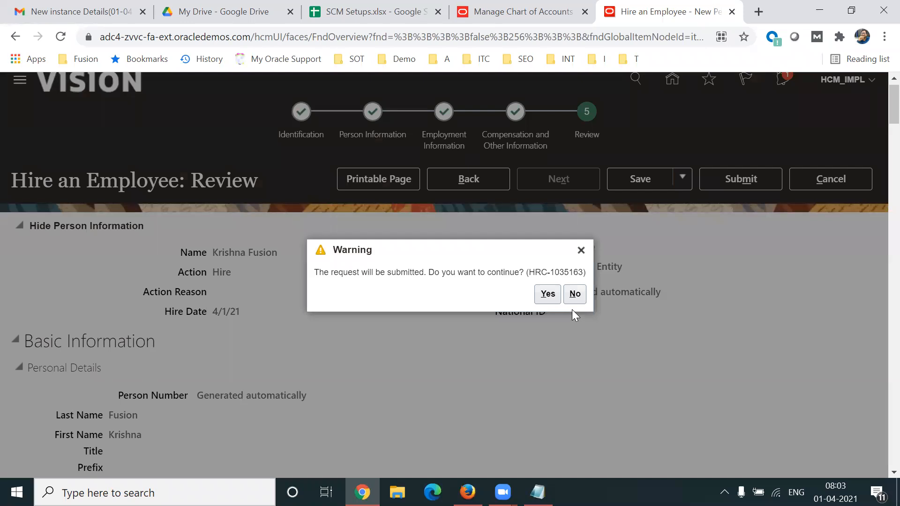
click(554, 294)
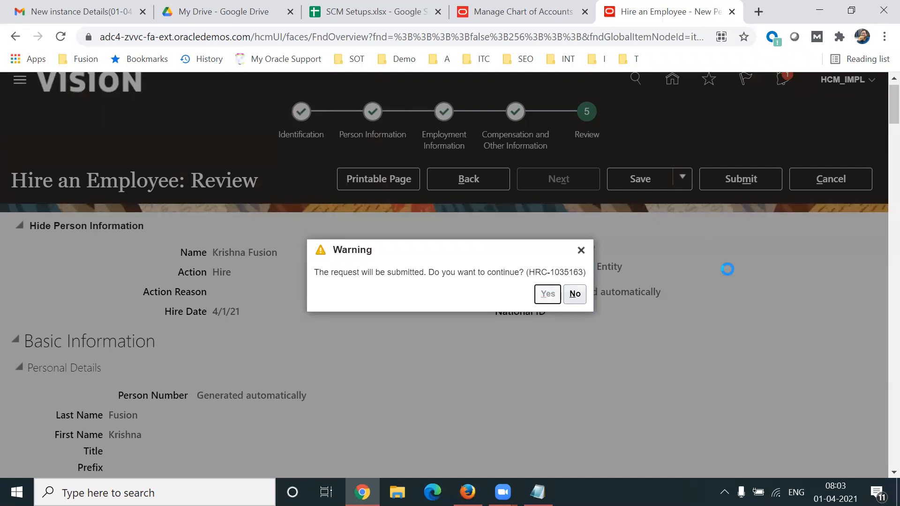
Check the Business User/Employee Creation row in the SCM Setups spreadsheet, highlighting Manage User, New Person and the role cell, and return to the hire page.
click(330, 22)
click(307, 281)
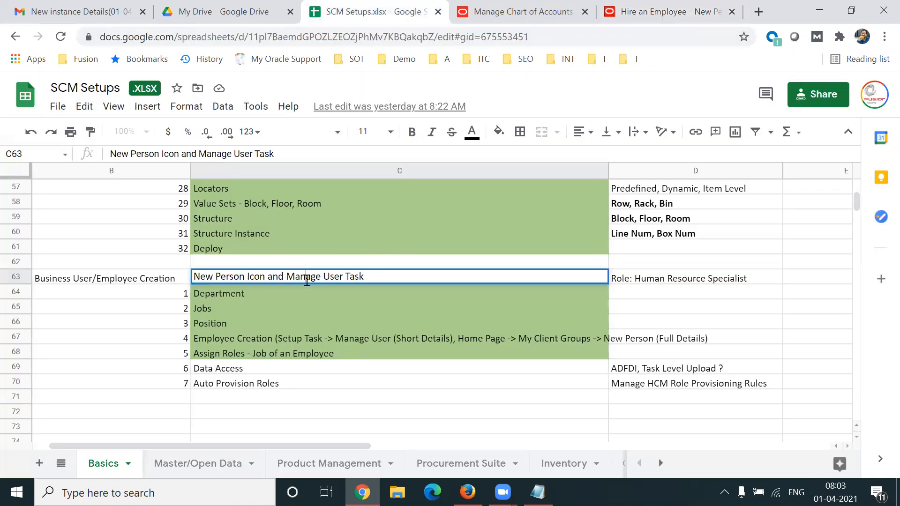
drag(288, 276, 336, 276)
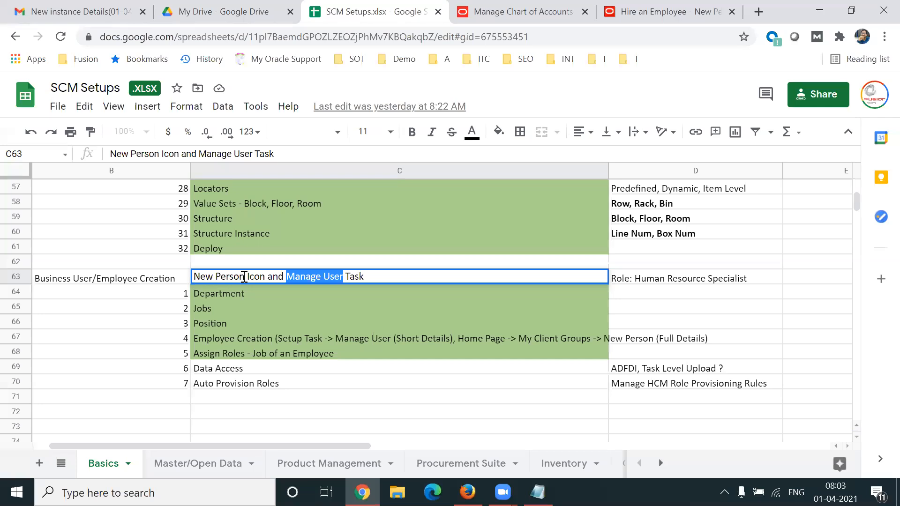
drag(248, 276, 192, 280)
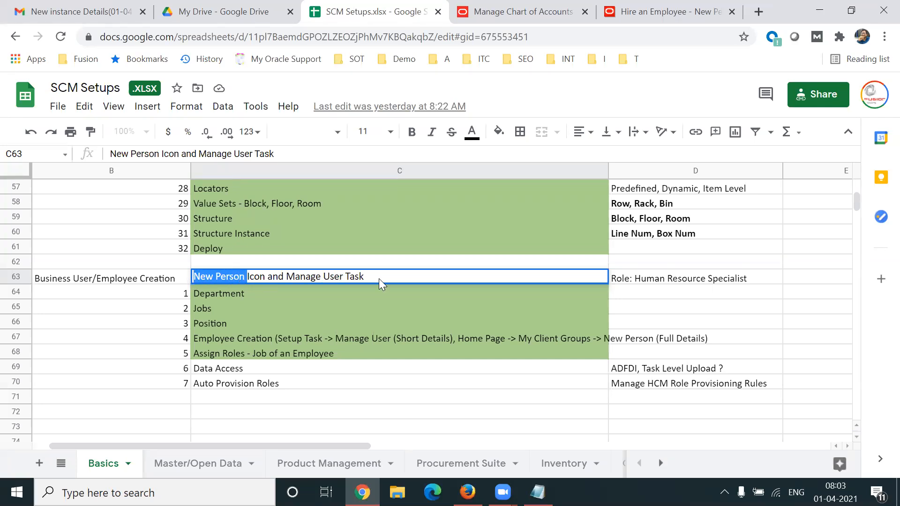
click(652, 280)
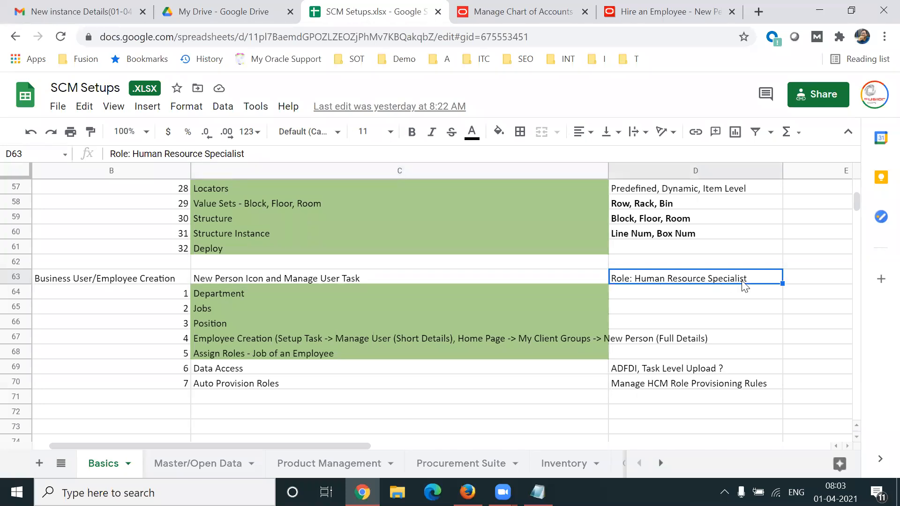
click(670, 12)
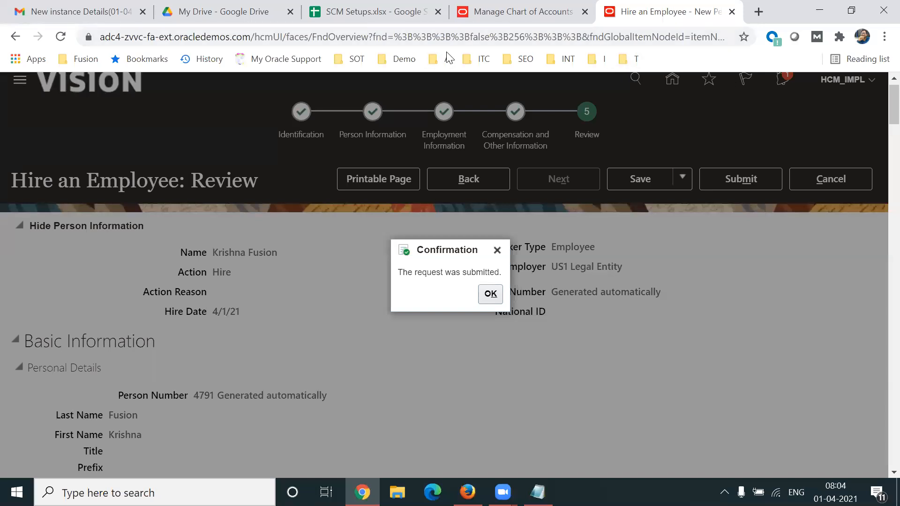
Glance at the SCM Setups spreadsheet, then acknowledge the hire request's submission confirmation and go to the Oracle home page.
click(356, 21)
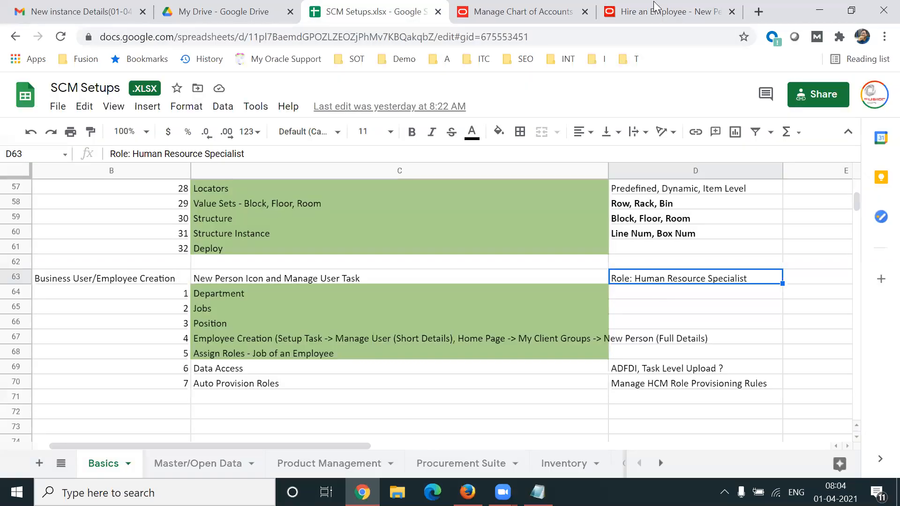
click(671, 11)
click(489, 294)
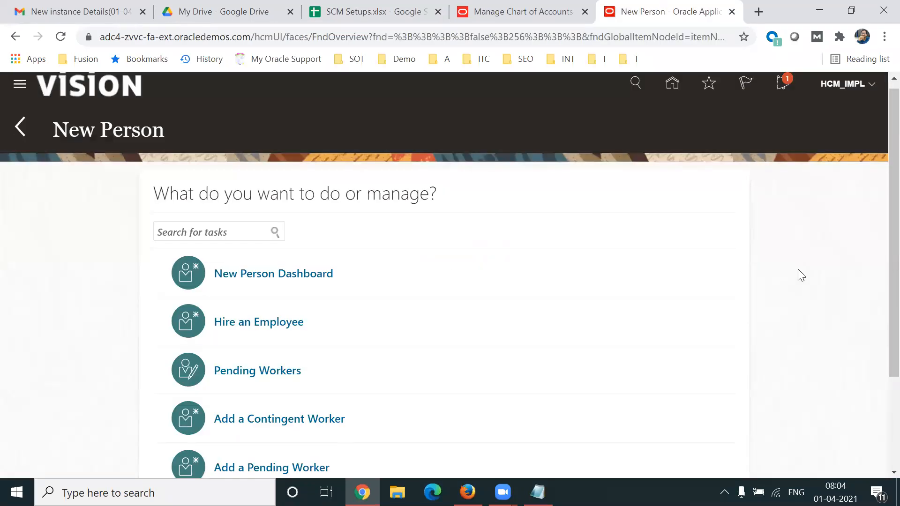
click(673, 87)
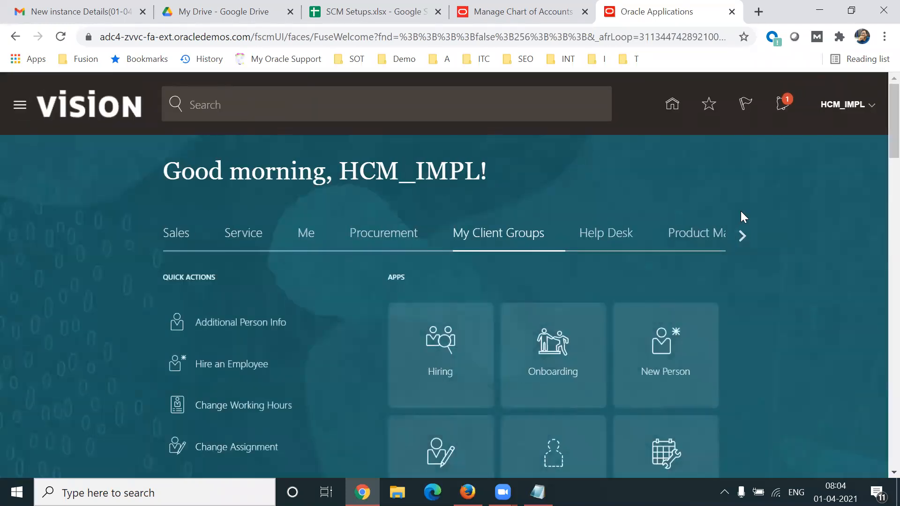
Open the Security Console from the Tools group on the home page.
click(741, 235)
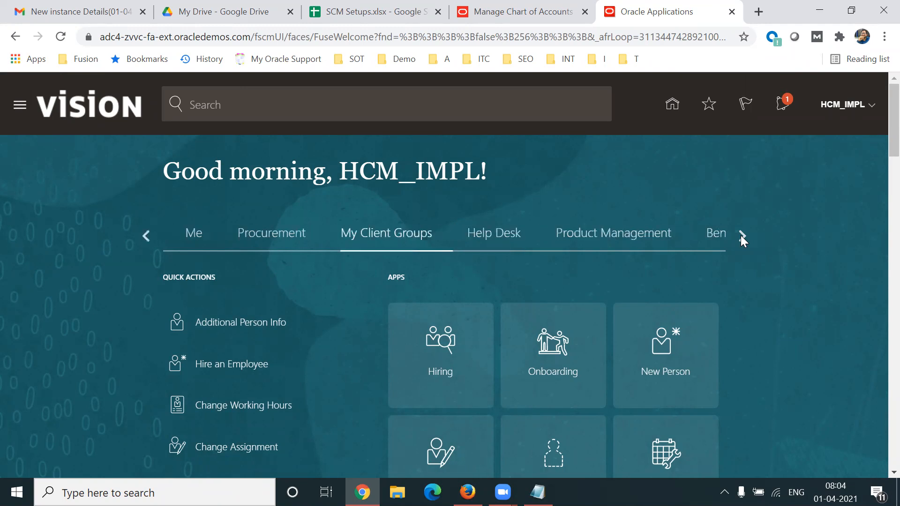
click(741, 235)
click(741, 235)
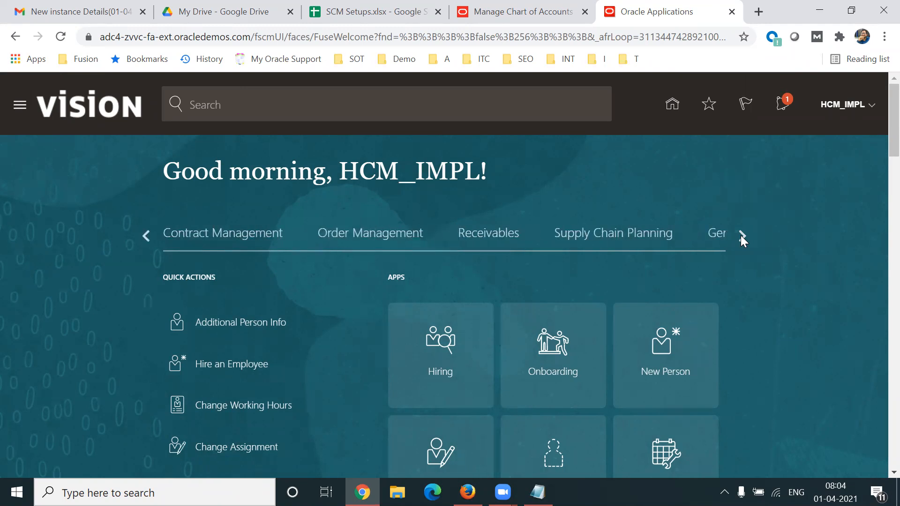
click(741, 235)
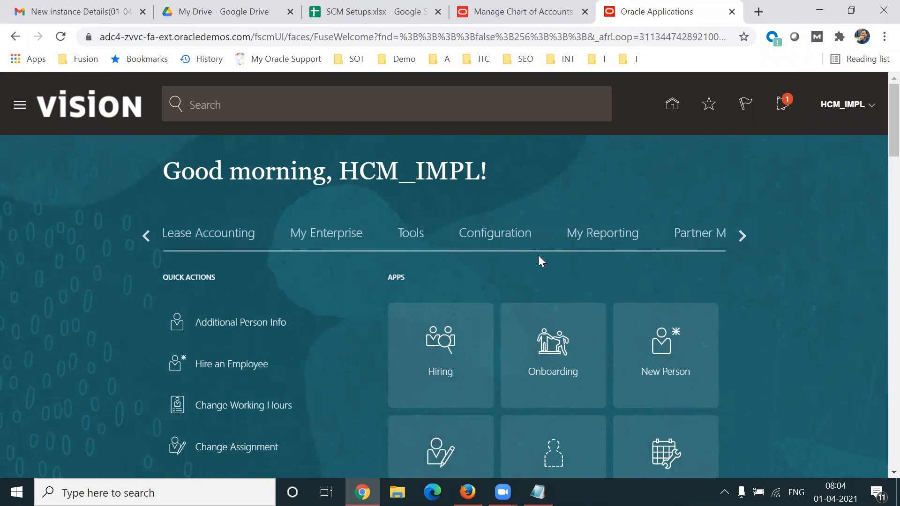
click(413, 234)
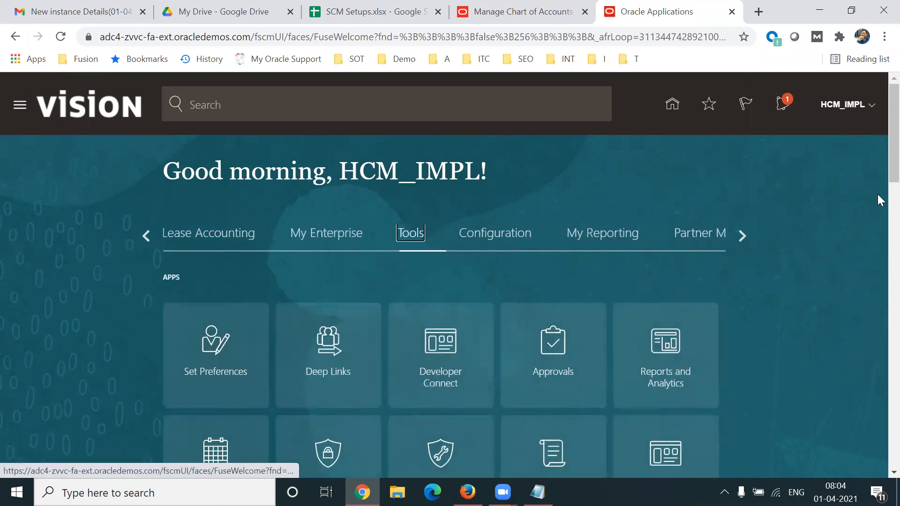
scroll(877, 194, down, 2)
scroll(878, 197, down, 1)
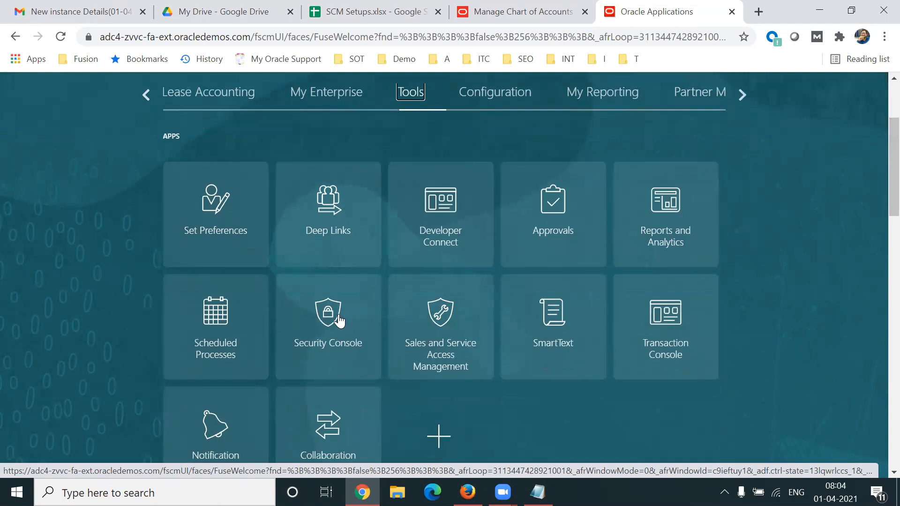
click(705, 244)
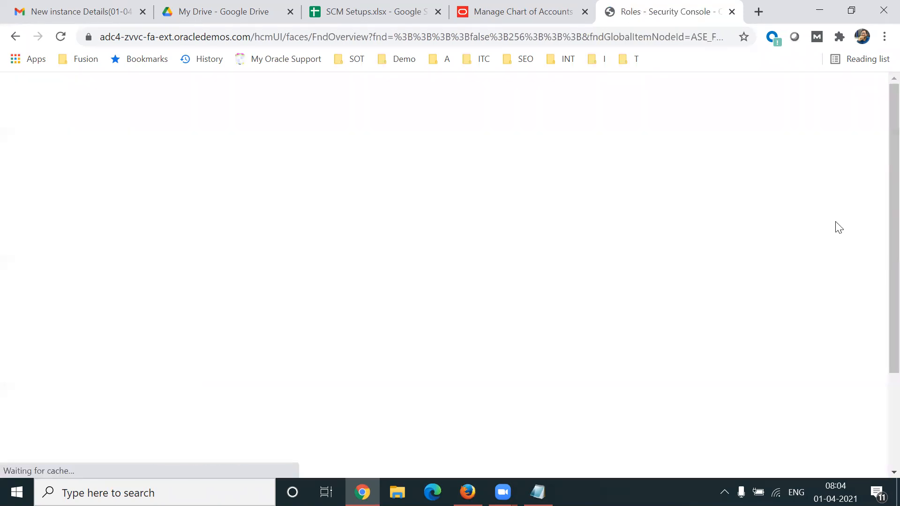
Search the Security Console's user accounts by the new employee's first name and open that employee's account details.
click(59, 259)
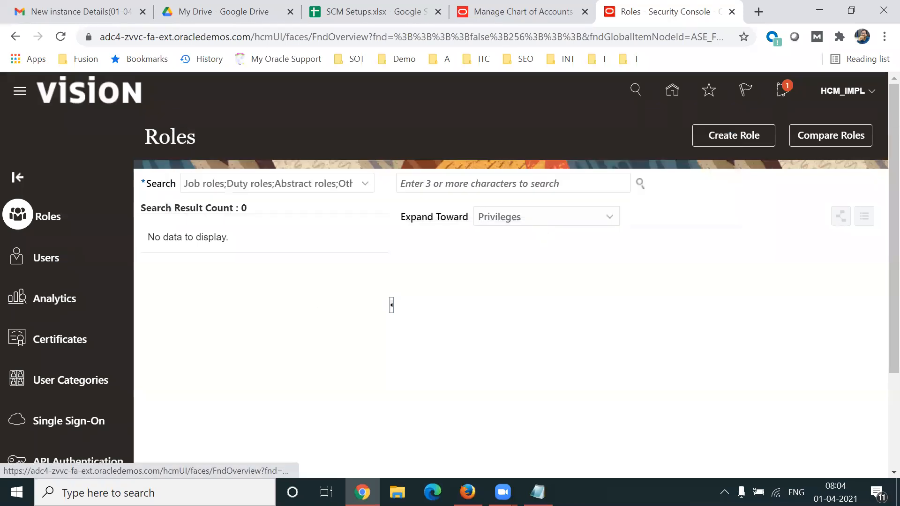
text(krishna)
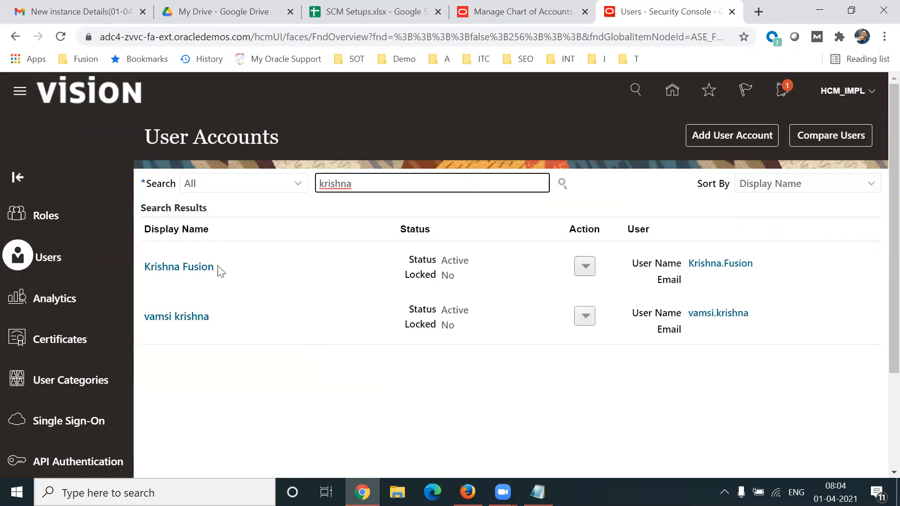
click(178, 267)
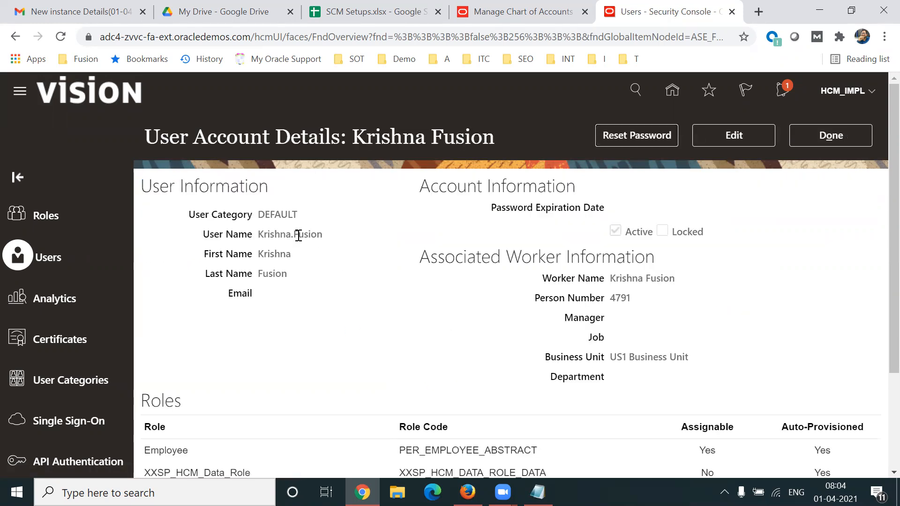
Review the new account's user name and assigned roles, highlighting the user name, the Employee role and its role code.
triple_click(298, 235)
scroll(877, 304, down, 2)
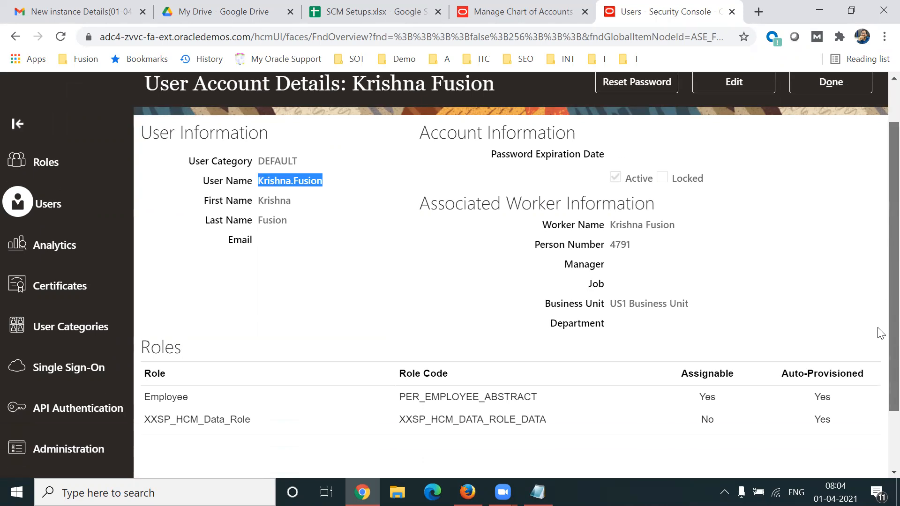
scroll(879, 330, down, 1)
click(218, 377)
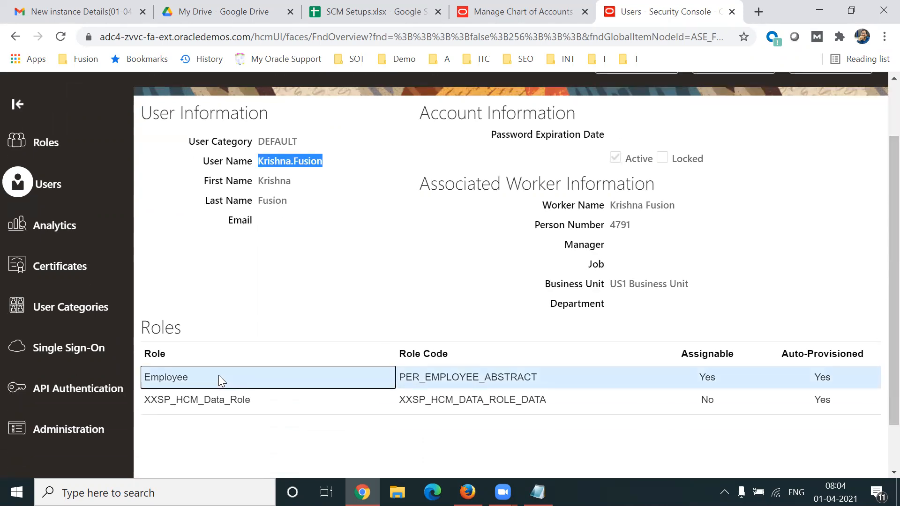
triple_click(432, 386)
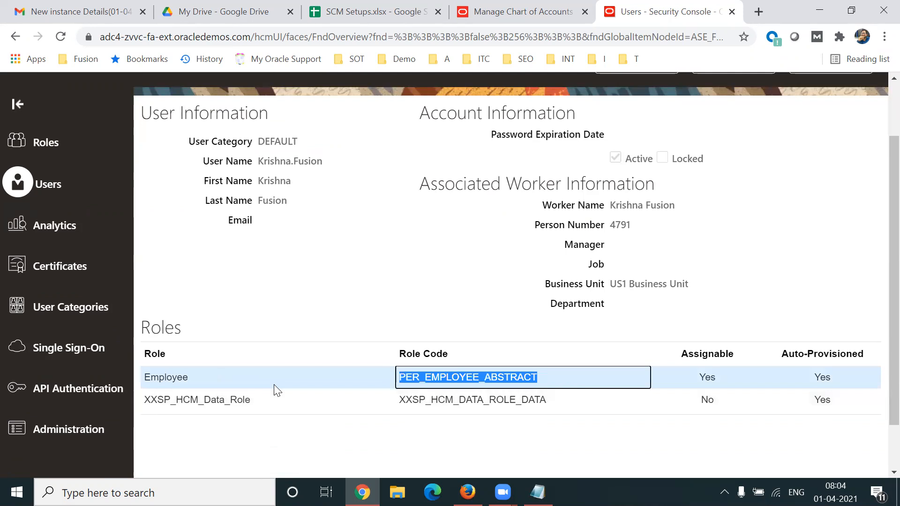
click(230, 382)
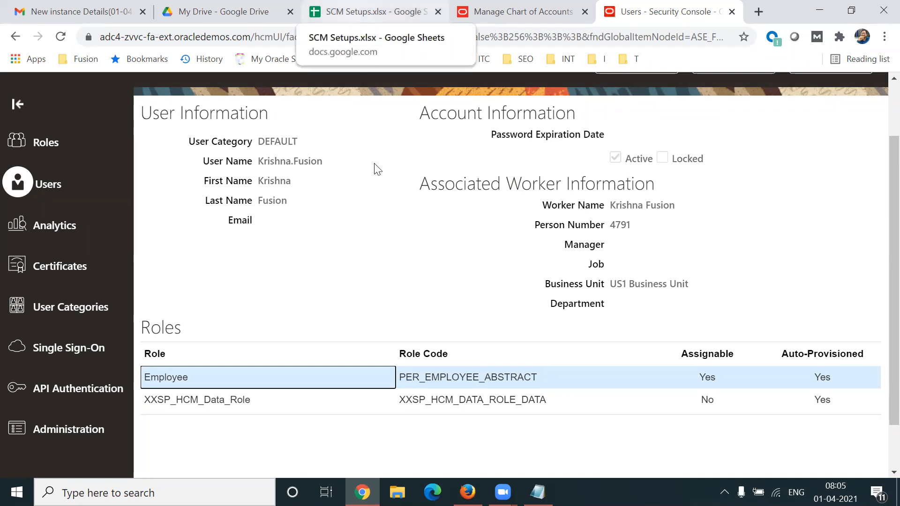
Switch to the Notepad notes and highlight Impl User and the Business Users/Employee (Client) line.
click(538, 492)
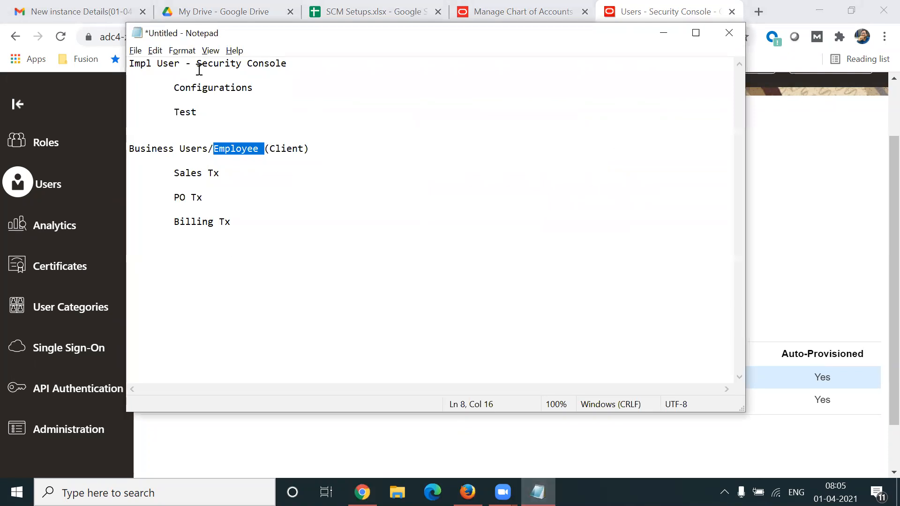
drag(185, 66, 128, 69)
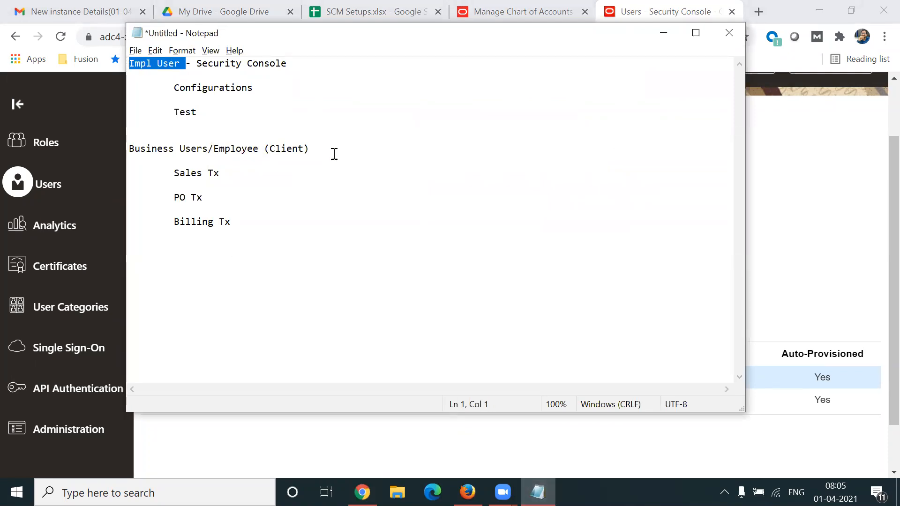
click(190, 155)
drag(190, 155, 121, 152)
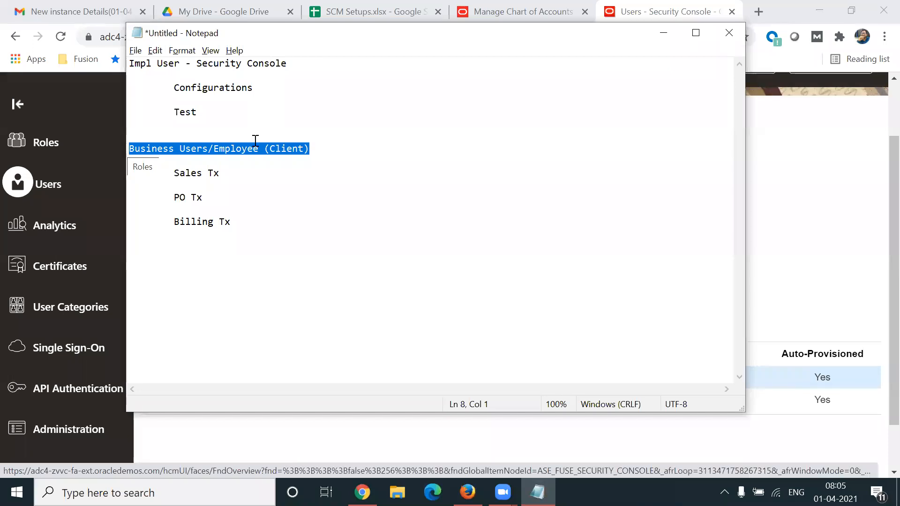
Return to the browser and check the GL# deployment progress on the Manage Chart of Accounts Structures page.
click(789, 170)
click(527, 12)
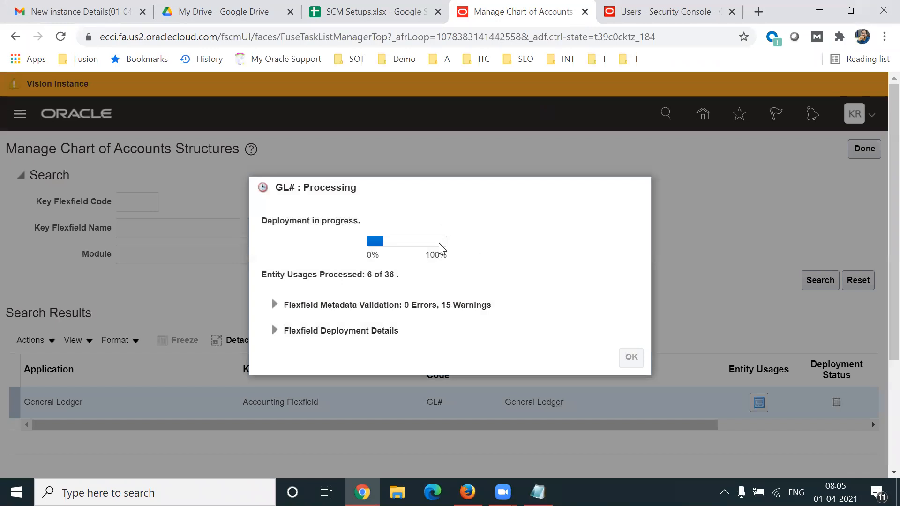
mouse_move(443, 244)
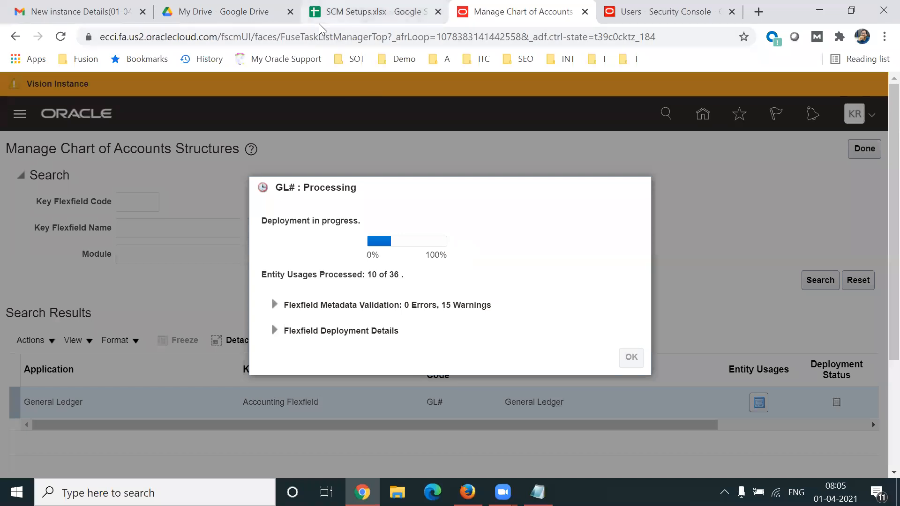
Go to the SCM Setups spreadsheet and point out the Jobs row and the Business User/Employee Creation heading.
click(347, 12)
click(303, 310)
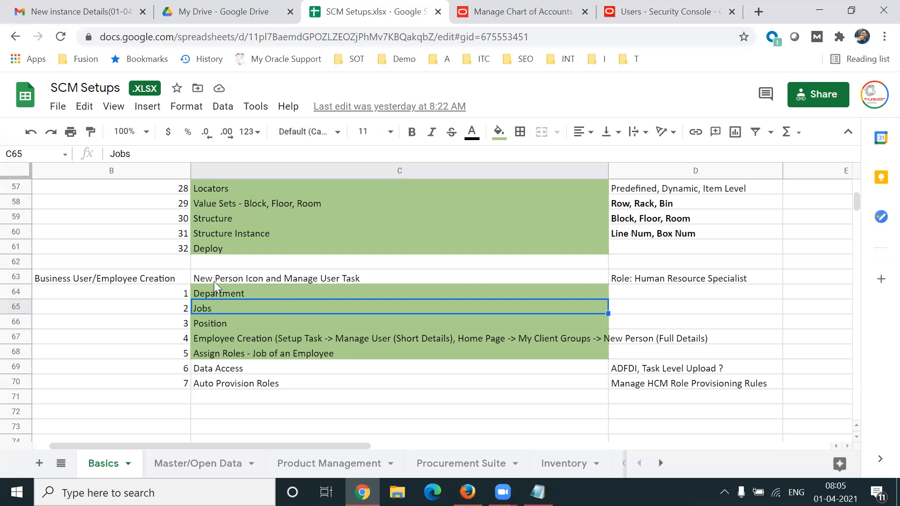
click(163, 278)
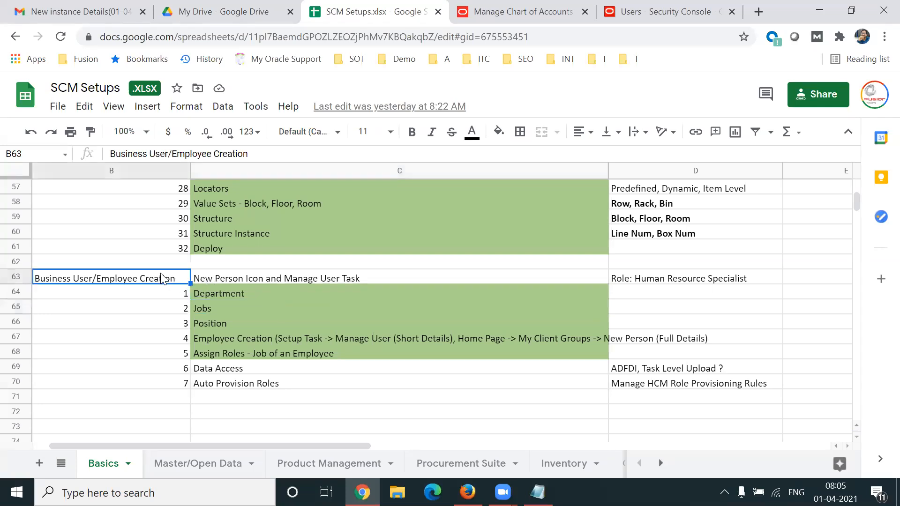
Review the chart of accounts tasks on the Basics sheet, highlighting Value Sets, Create Structure, Create Structure Instance and Deploy.
key(Up)
key(Up)
key(Up)
key(Up)
key(Up)
key(Up)
key(Up)
key(Up)
key(Up)
key(Up)
key(Up)
key(Up)
key(Up)
key(Up)
key(Up)
key(Up)
key(Up)
key(Up)
key(Up)
key(Up)
key(Up)
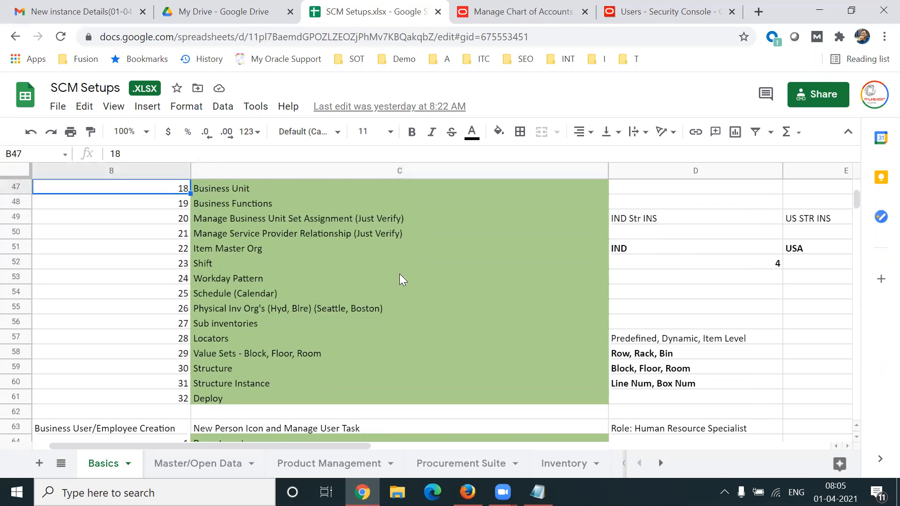
key(Up)
key(Up)
key(Up)
key(Up)
key(Up)
key(Up)
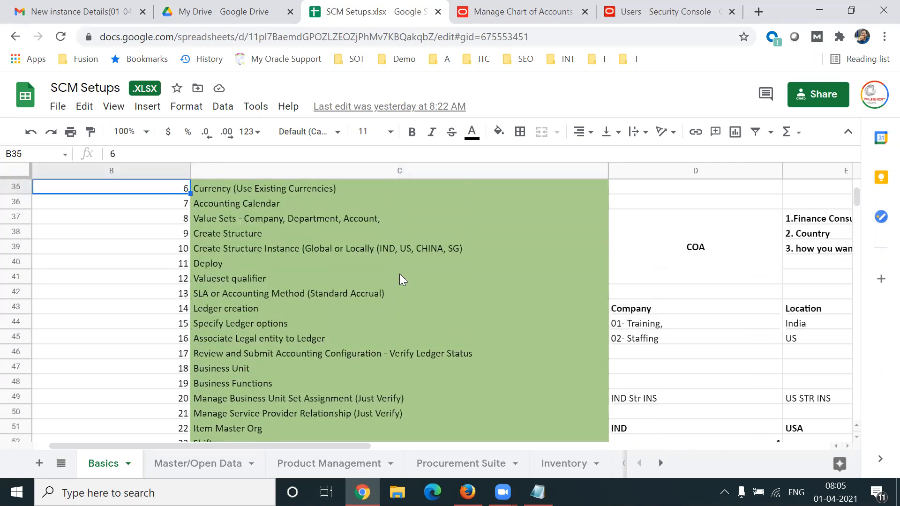
key(Right)
key(Right)
key(Down)
key(Down)
key(Left)
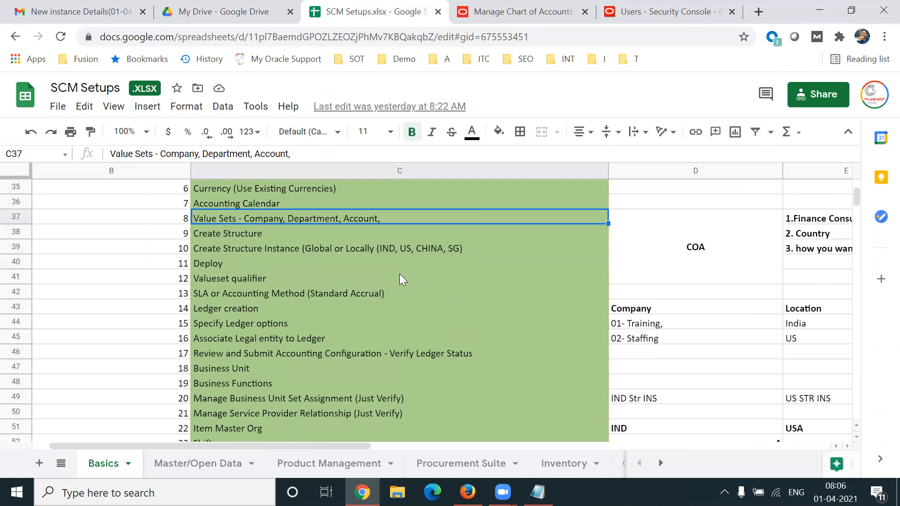
key(Down)
key(shift+Down)
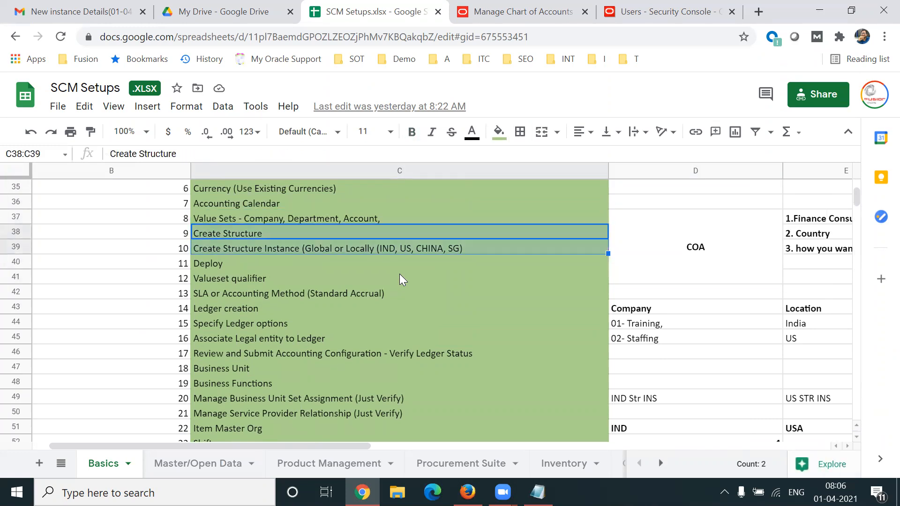
click(253, 265)
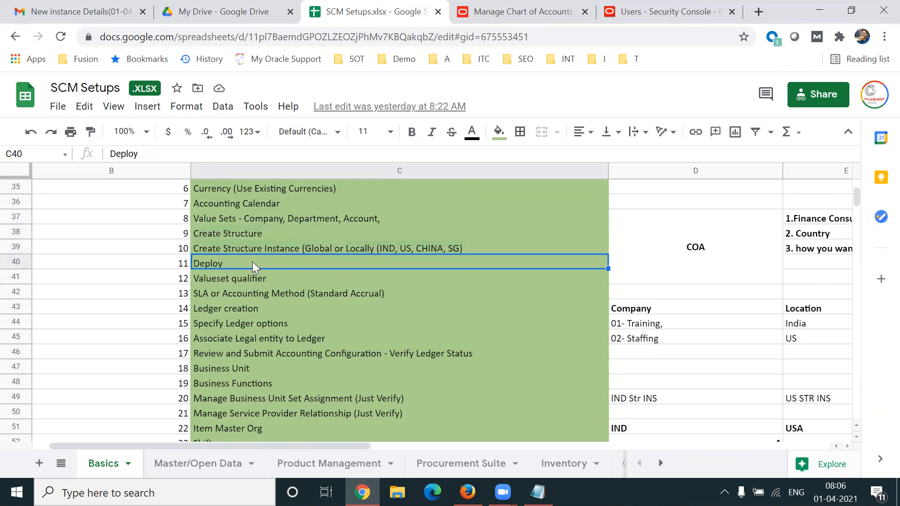